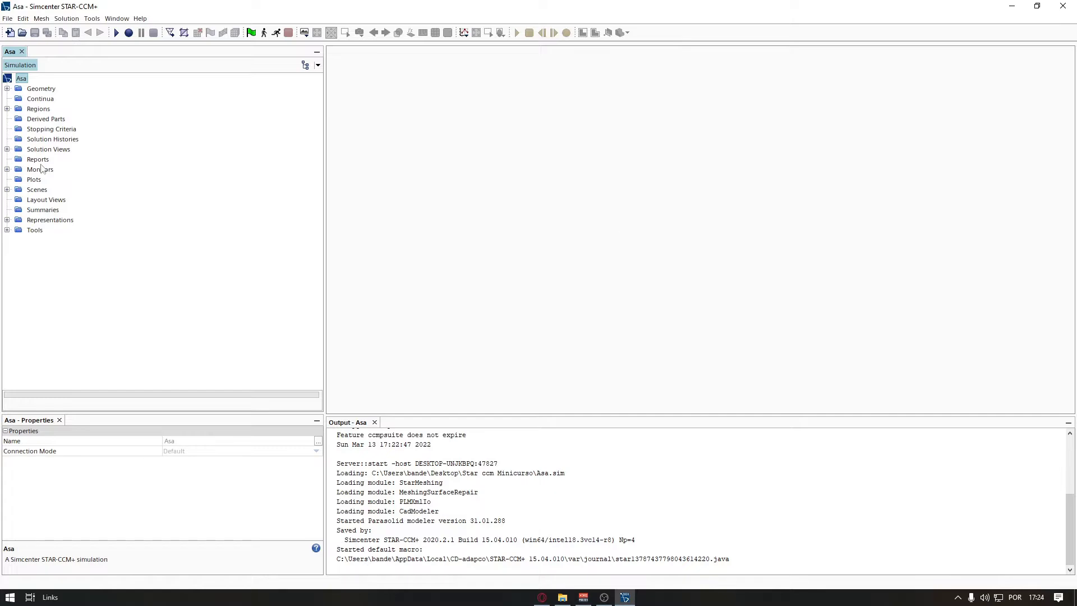
Step: Open Geometry Scene 1 from the simulation's scenes
{"action": "left_click", "coordinate": [35, 190]}
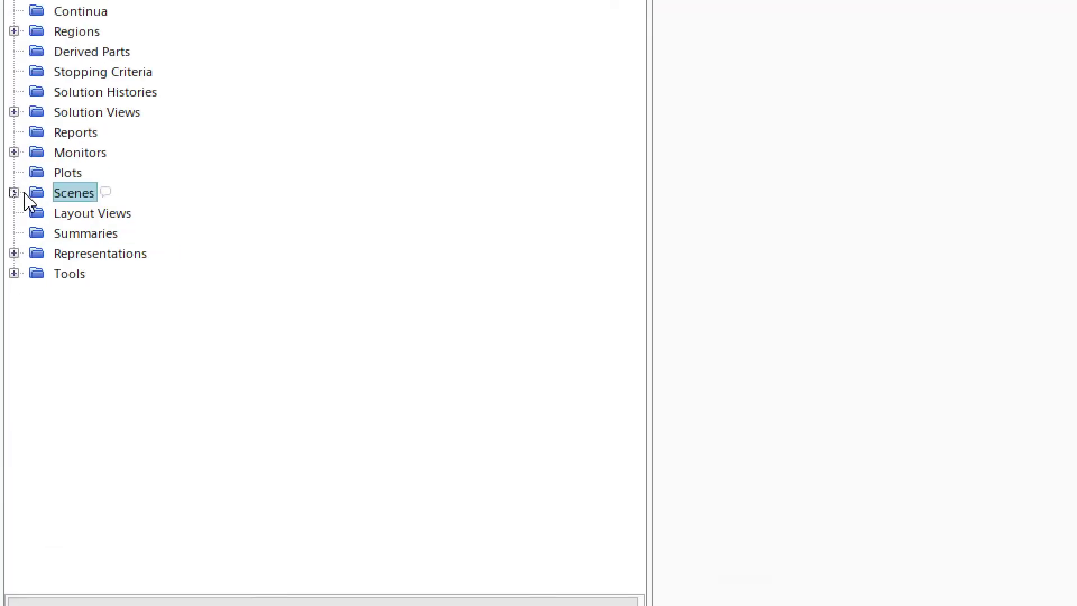
{"action": "left_click", "coordinate": [14, 193]}
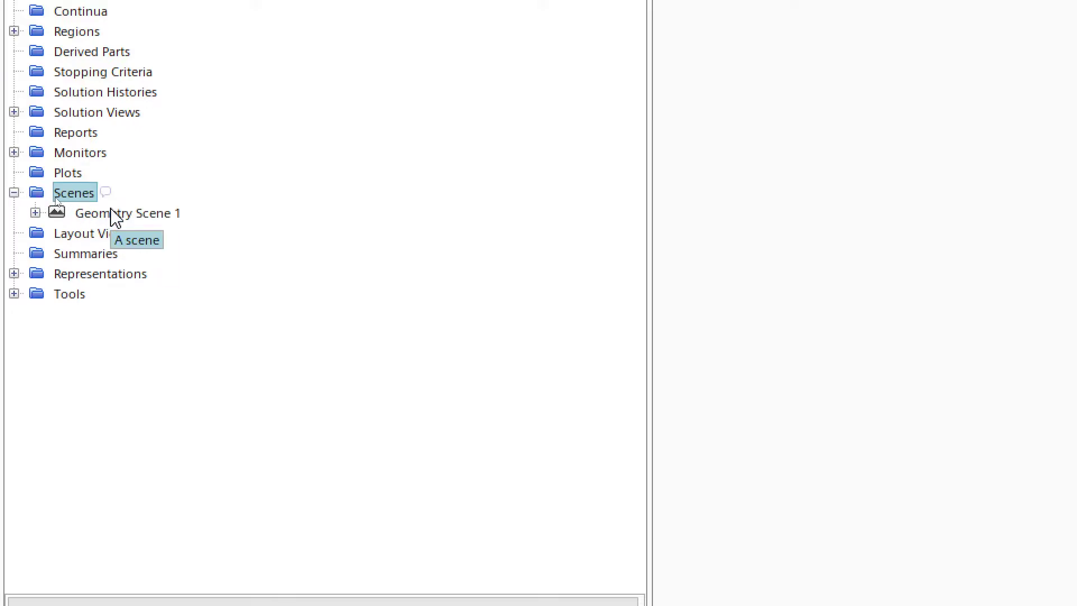
{"action": "left_click", "coordinate": [130, 221]}
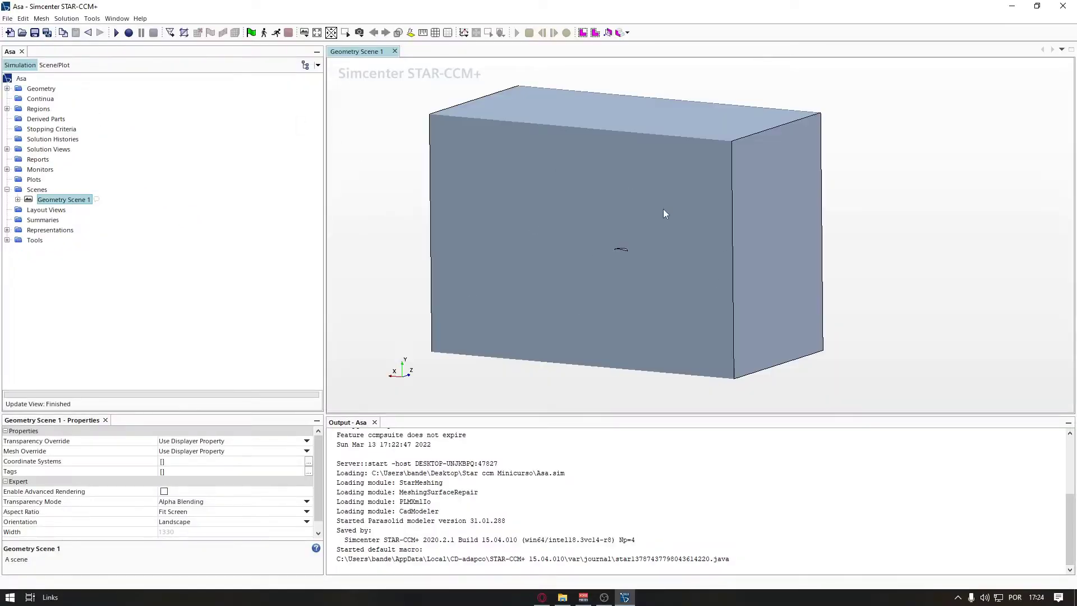
Step: Switch the projection mode of the geometry scene to Perspective
{"action": "scroll", "coordinate": [609, 191], "scroll_direction": "up", "scroll_amount": 3}
{"action": "scroll", "coordinate": [728, 258], "scroll_direction": "down", "scroll_amount": 3}
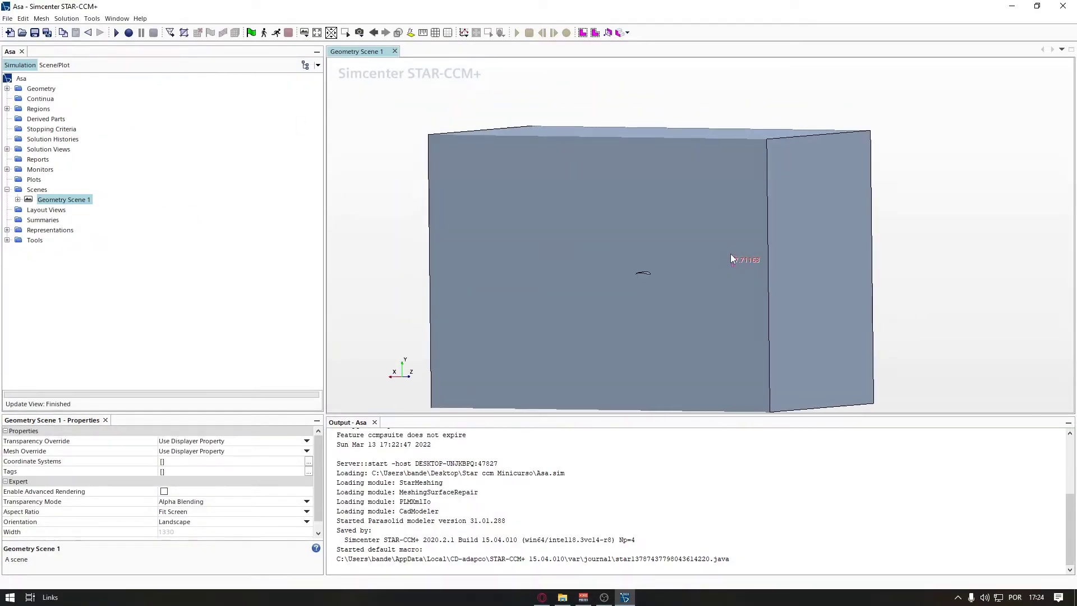
{"action": "scroll", "coordinate": [730, 253], "scroll_direction": "up", "scroll_amount": 3}
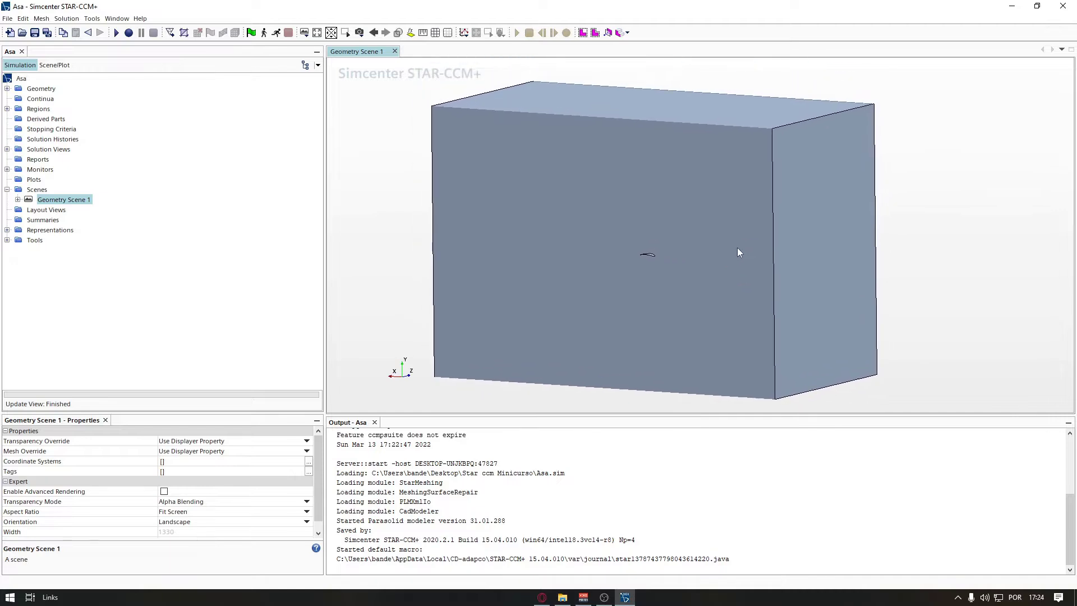
{"action": "left_click_drag", "start_coordinate": [744, 248], "coordinate": [743, 213]}
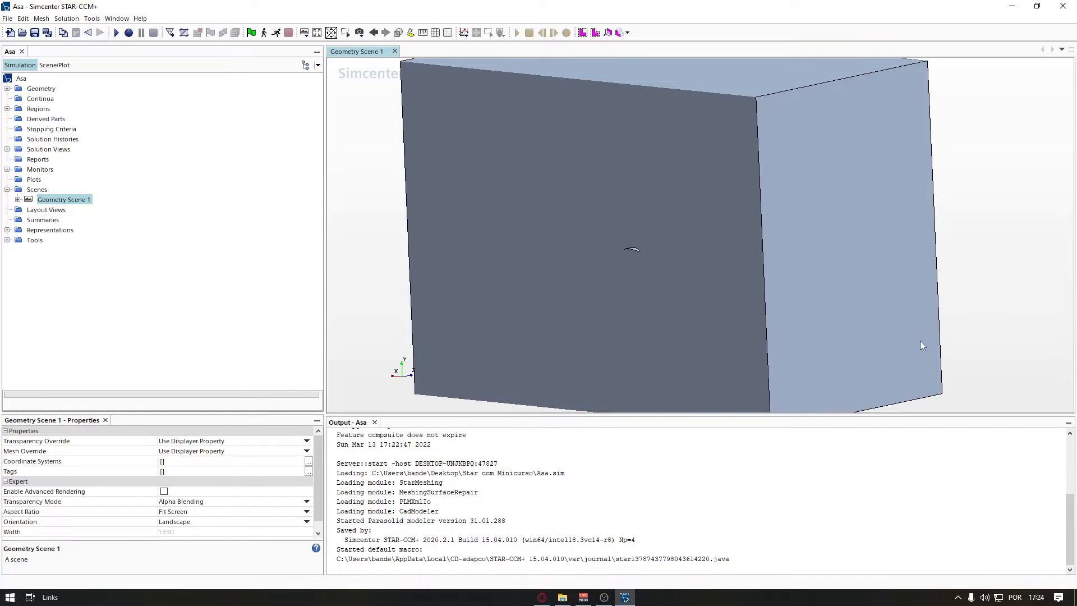
{"action": "left_click_drag", "start_coordinate": [834, 310], "coordinate": [771, 260]}
{"action": "left_click_drag", "start_coordinate": [668, 251], "coordinate": [745, 264]}
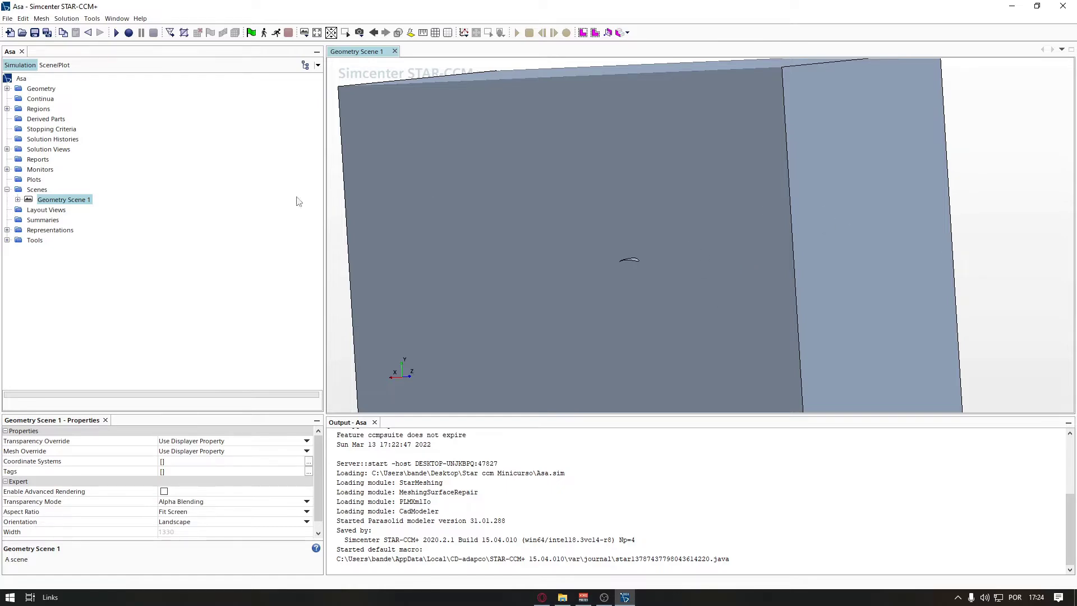
{"action": "left_click", "coordinate": [362, 33]}
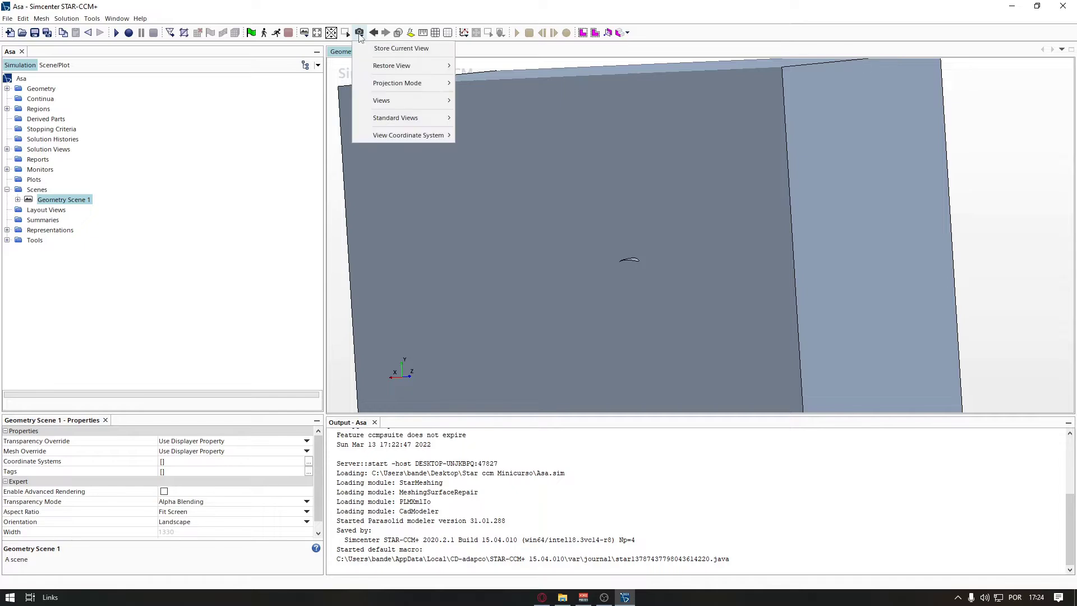
{"action": "mouse_move", "coordinate": [401, 82]}
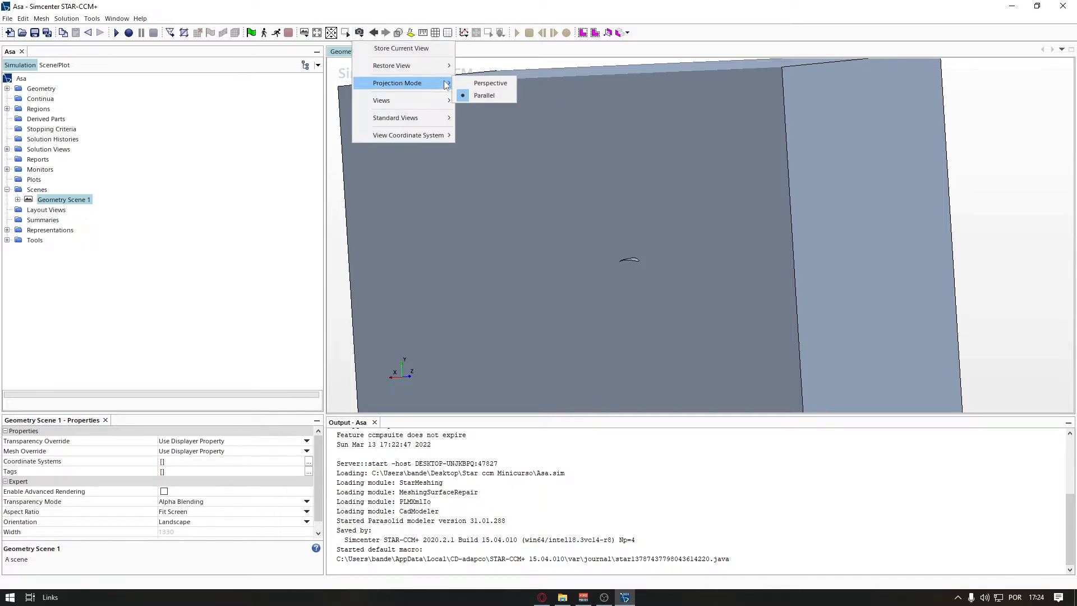
{"action": "left_click", "coordinate": [484, 84]}
Step: Examine the wing inside the domain box from several angles, including its end profile and upper surface
{"action": "scroll", "coordinate": [688, 253], "scroll_direction": "up", "scroll_amount": 6}
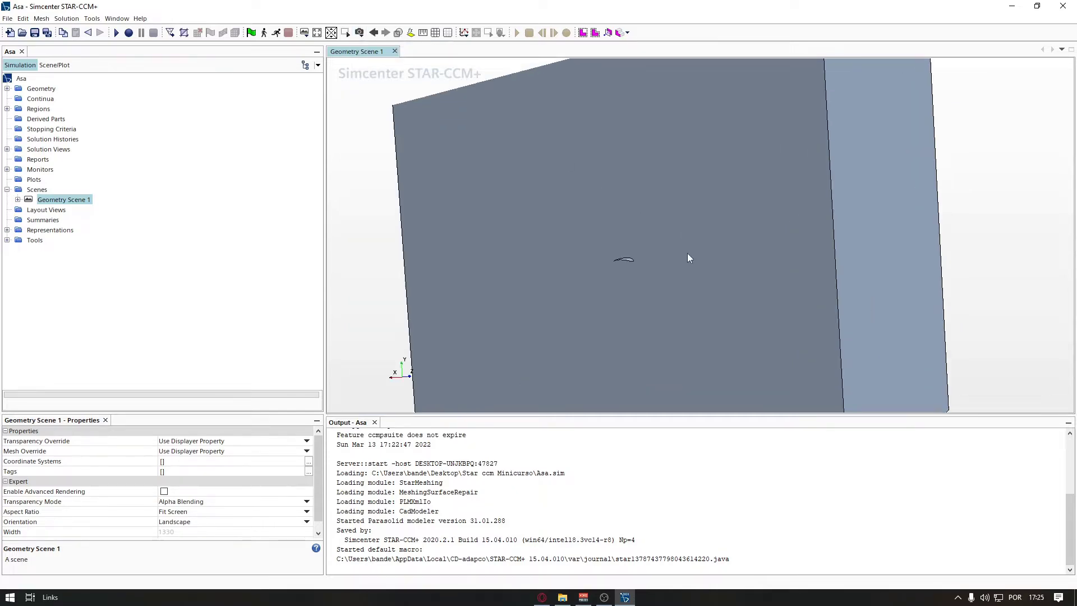
{"action": "scroll", "coordinate": [770, 257], "scroll_direction": "up", "scroll_amount": 4}
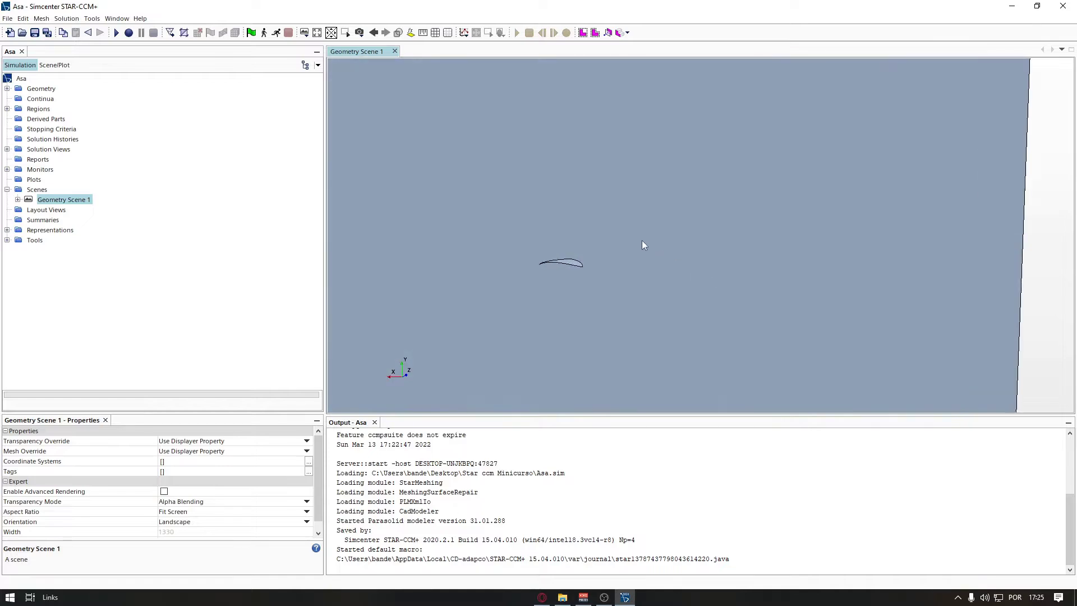
{"action": "scroll", "coordinate": [595, 243], "scroll_direction": "up", "scroll_amount": 3}
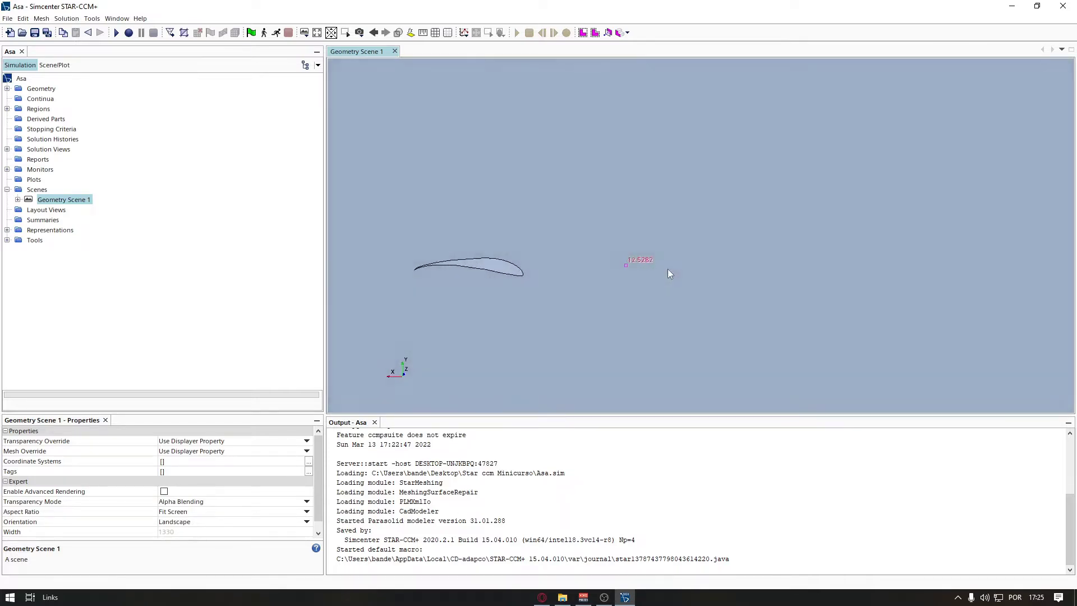
{"action": "mouse_move", "coordinate": [668, 274]}
{"action": "left_mouse_down"}
{"action": "mouse_move", "coordinate": [854, 279]}
{"action": "mouse_move", "coordinate": [915, 303]}
{"action": "left_mouse_up"}
{"action": "scroll", "coordinate": [730, 269], "scroll_direction": "down", "scroll_amount": 4}
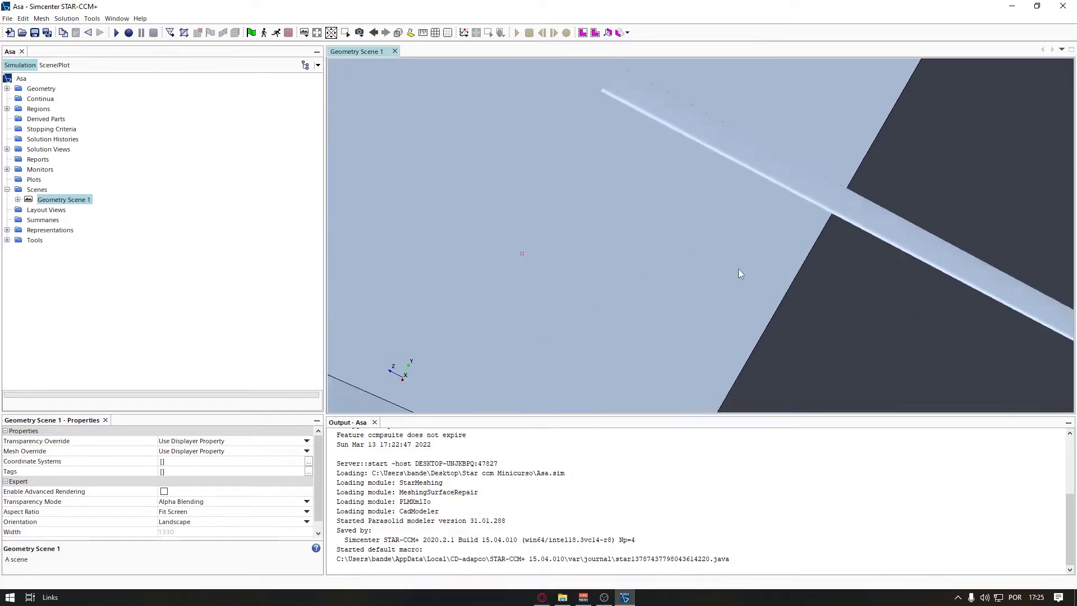
{"action": "scroll", "coordinate": [611, 250], "scroll_direction": "up", "scroll_amount": 5}
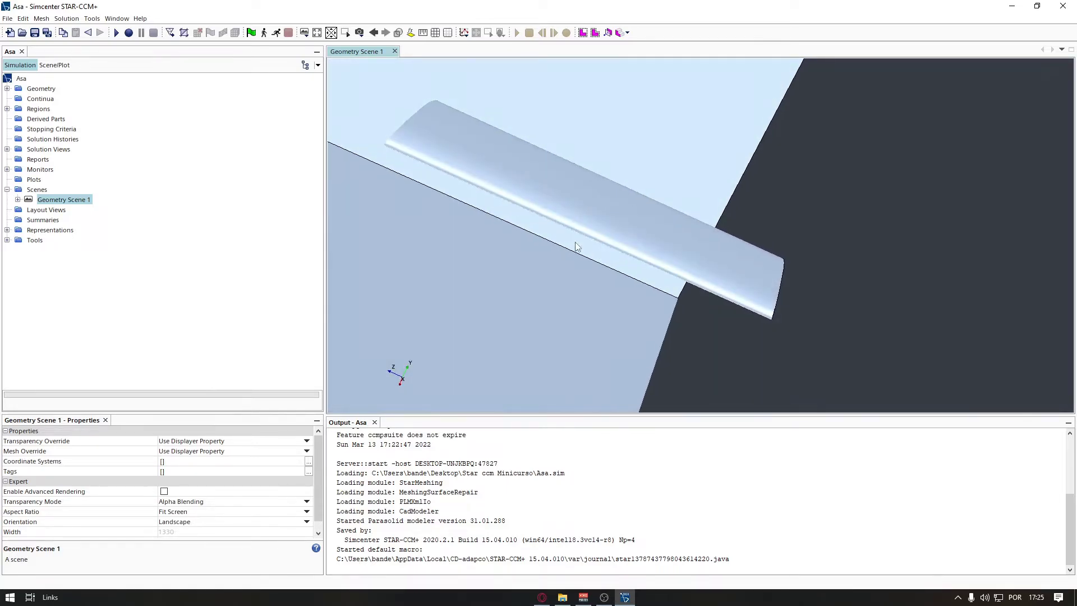
{"action": "scroll", "coordinate": [628, 247], "scroll_direction": "down", "scroll_amount": 5}
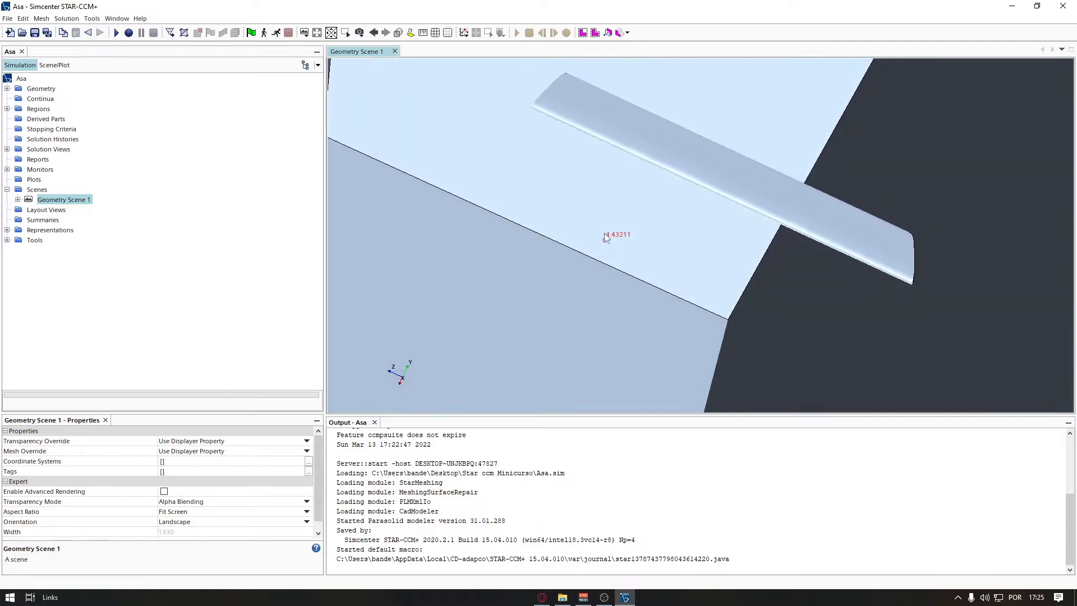
{"action": "scroll", "coordinate": [679, 238], "scroll_direction": "up", "scroll_amount": 6}
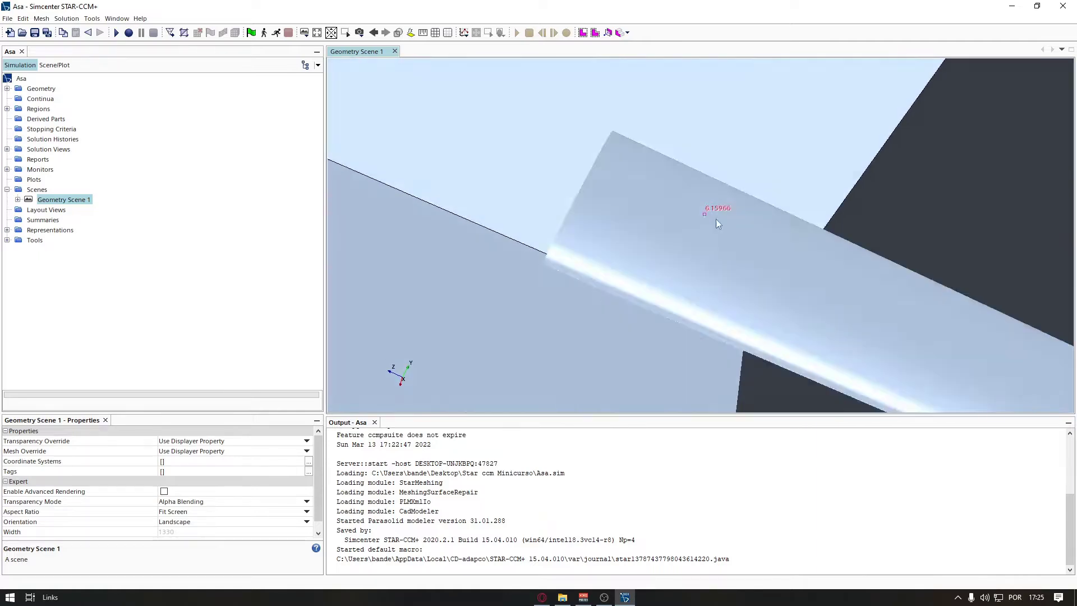
{"action": "scroll", "coordinate": [695, 214], "scroll_direction": "up", "scroll_amount": 8}
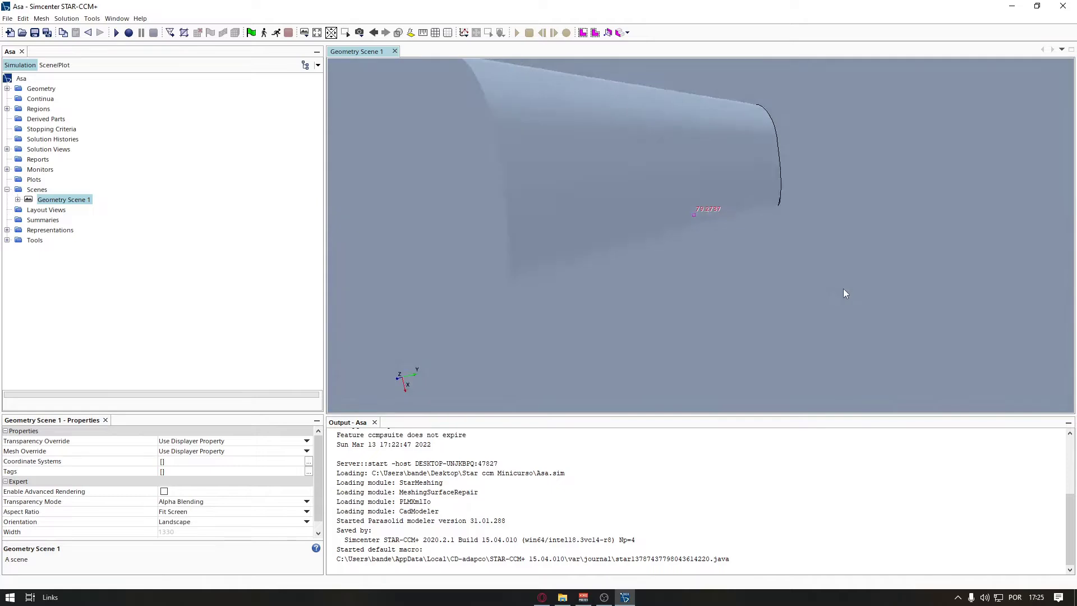
{"action": "mouse_move", "coordinate": [845, 293]}
{"action": "left_mouse_down"}
{"action": "mouse_move", "coordinate": [885, 305]}
{"action": "mouse_move", "coordinate": [836, 281]}
{"action": "mouse_move", "coordinate": [846, 289]}
{"action": "left_mouse_up"}
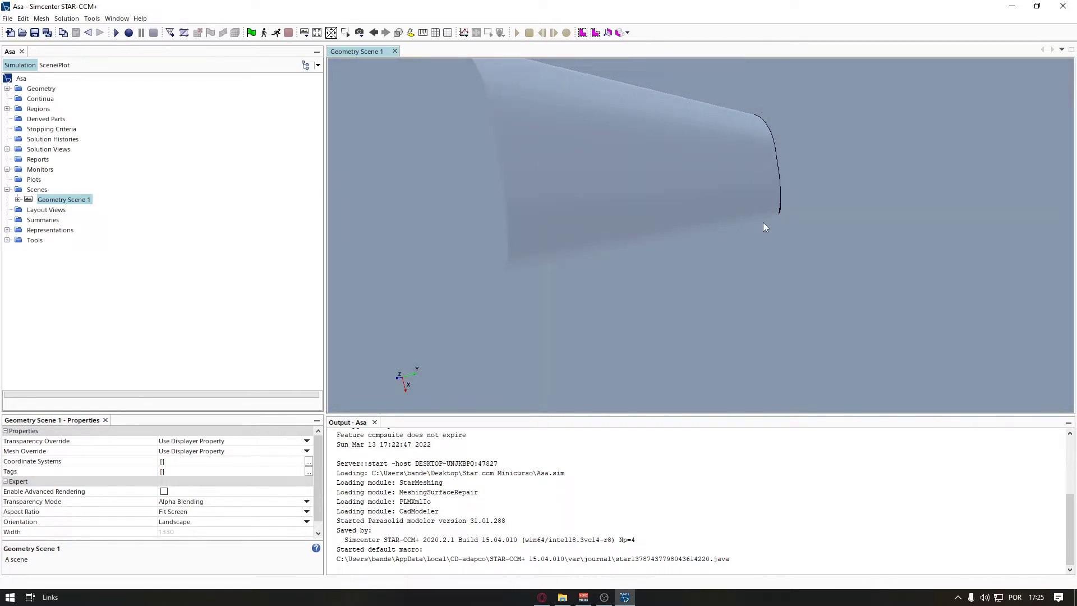
{"action": "mouse_move", "coordinate": [764, 223]}
{"action": "left_mouse_down"}
{"action": "mouse_move", "coordinate": [728, 157]}
{"action": "mouse_move", "coordinate": [786, 237]}
{"action": "mouse_move", "coordinate": [761, 175]}
{"action": "mouse_move", "coordinate": [780, 214]}
{"action": "left_mouse_up"}
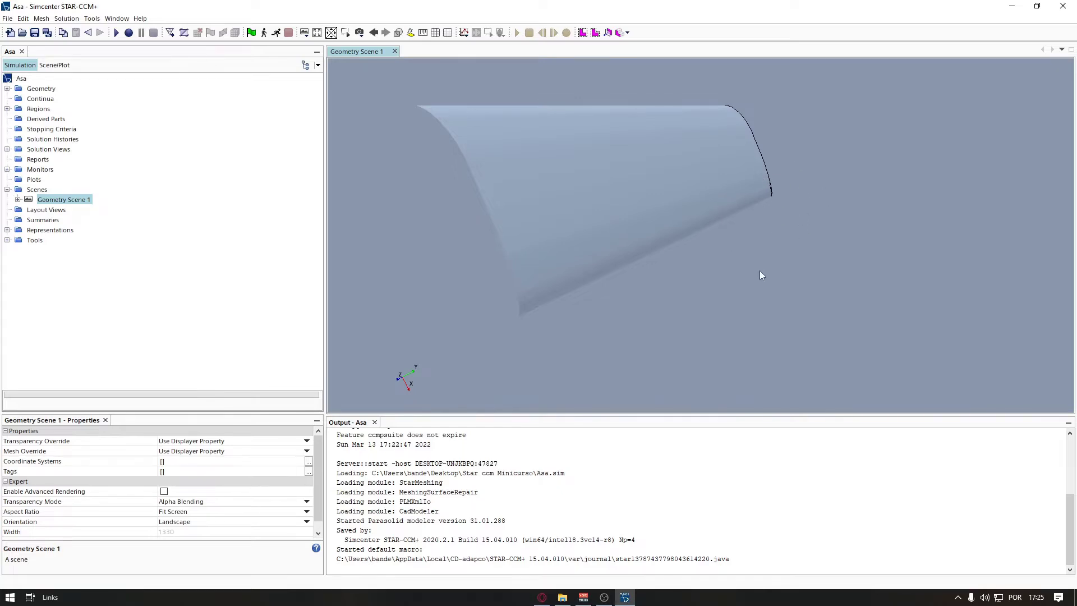
{"action": "left_click_drag", "start_coordinate": [761, 272], "coordinate": [796, 230]}
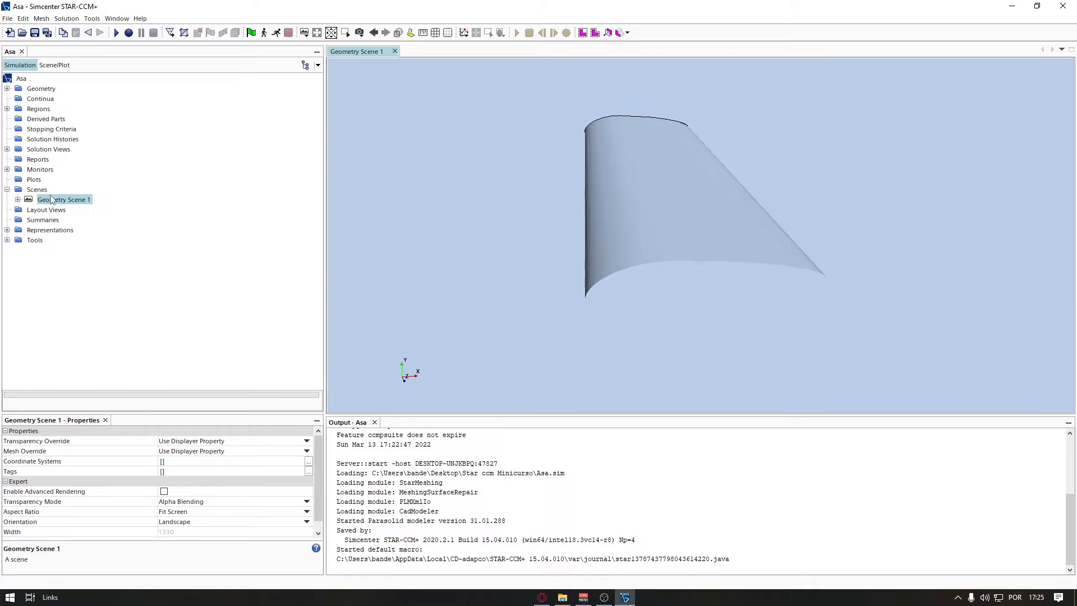
Step: Set the color mode of the Surface 1 displayer in Geometry Scene 1 to Region Type
{"action": "left_click", "coordinate": [18, 200]}
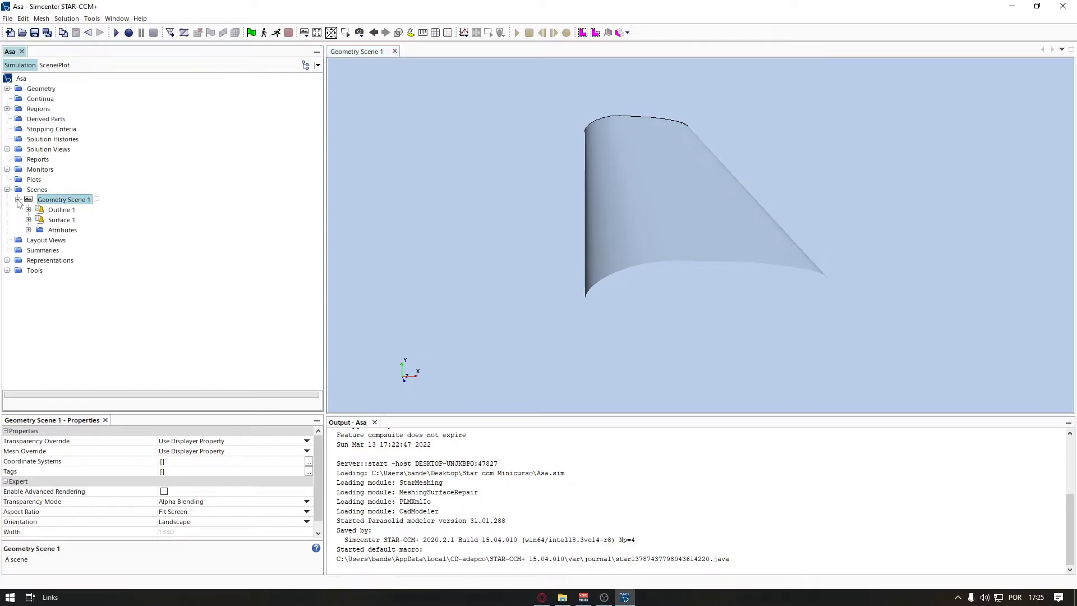
{"action": "left_click", "coordinate": [59, 221]}
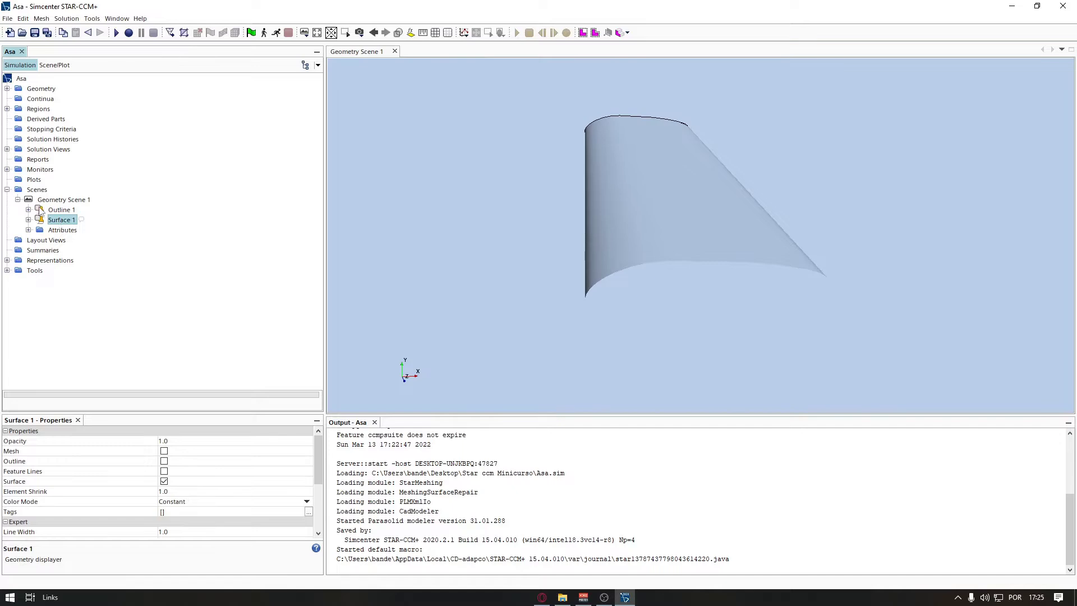
{"action": "left_click", "coordinate": [35, 503]}
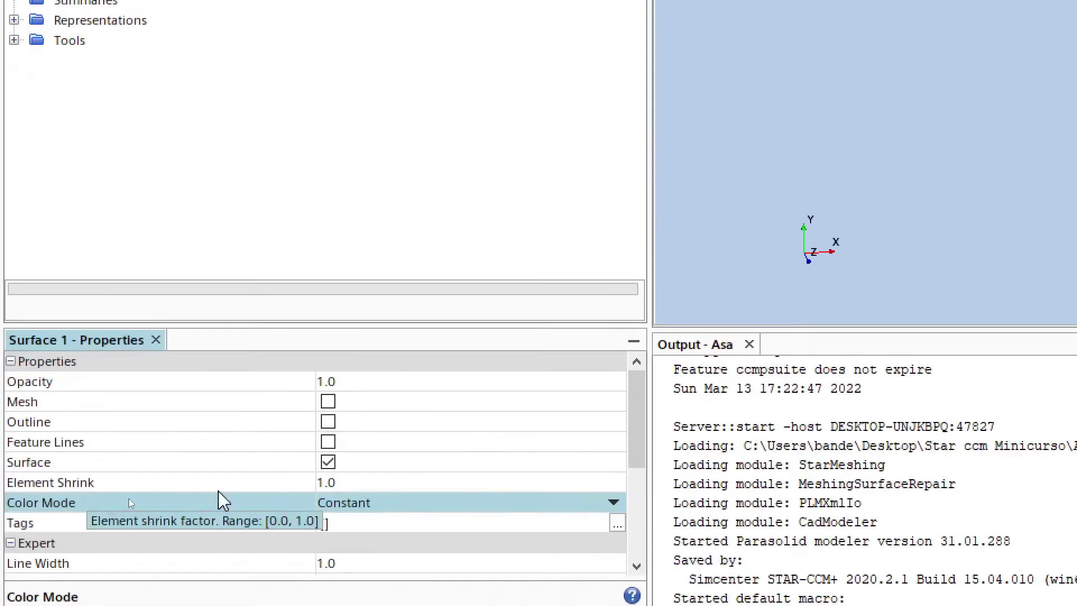
{"action": "left_click", "coordinate": [212, 501]}
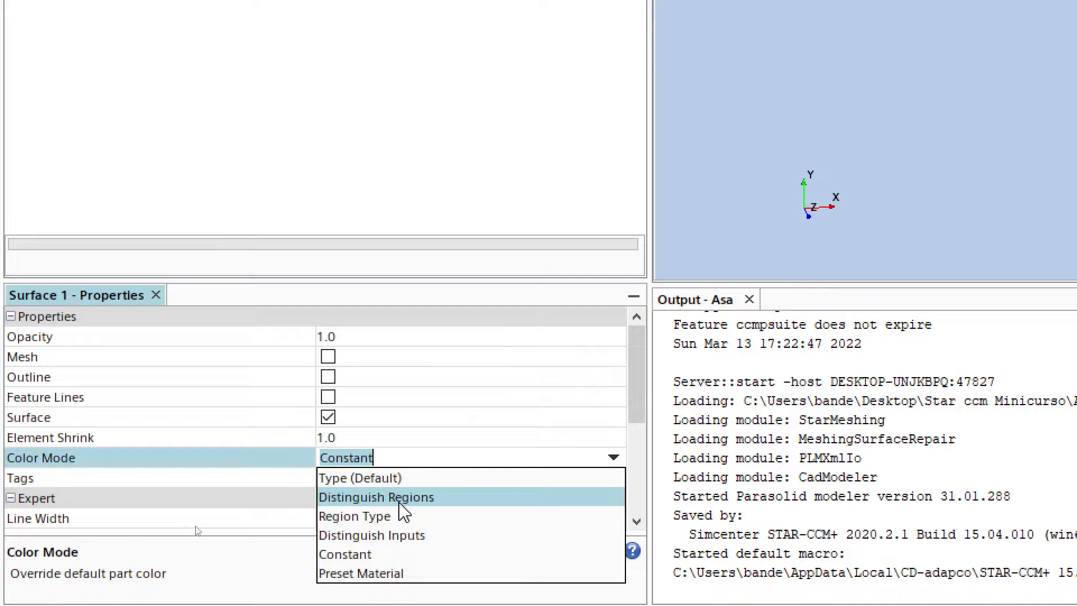
{"action": "left_click", "coordinate": [370, 518]}
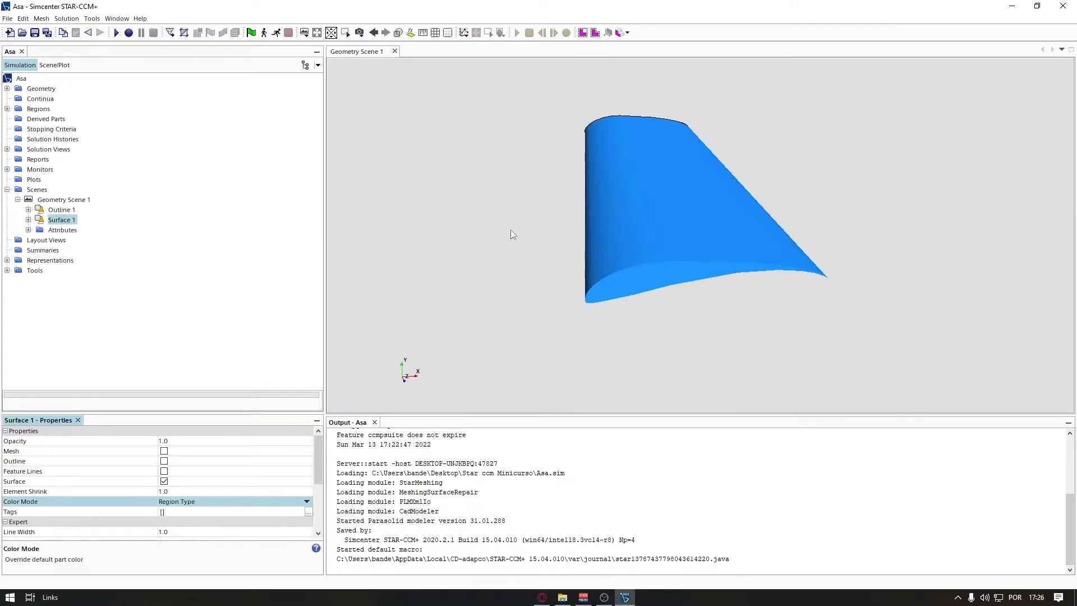
{"action": "scroll", "coordinate": [688, 189], "scroll_direction": "up", "scroll_amount": 1}
{"action": "scroll", "coordinate": [685, 190], "scroll_direction": "down", "scroll_amount": 1}
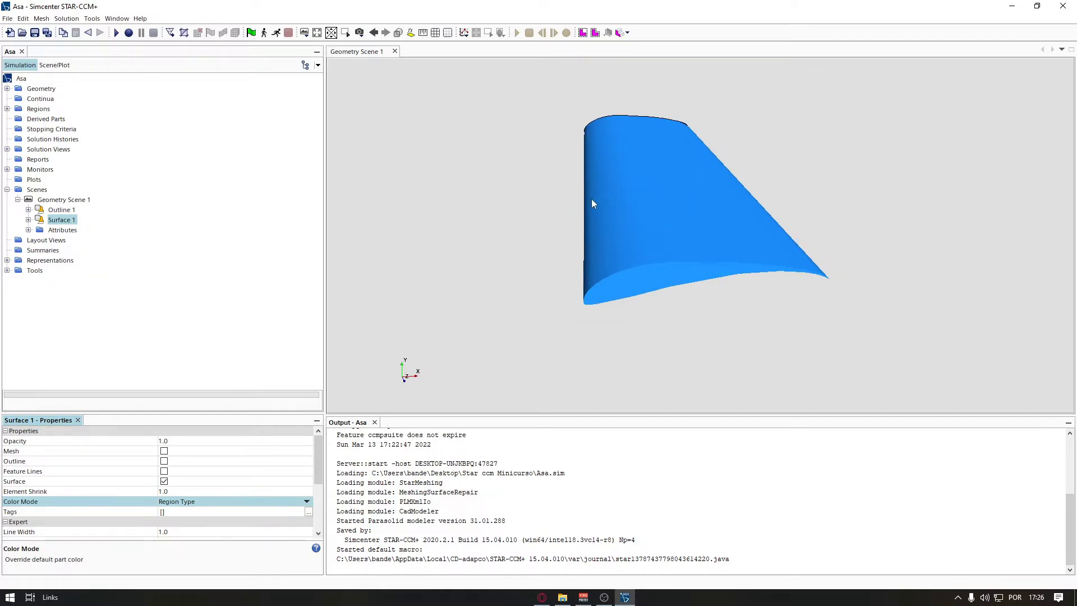
Step: Store the current view of the wing and restore that stored view from a different camera position
{"action": "left_click", "coordinate": [359, 33]}
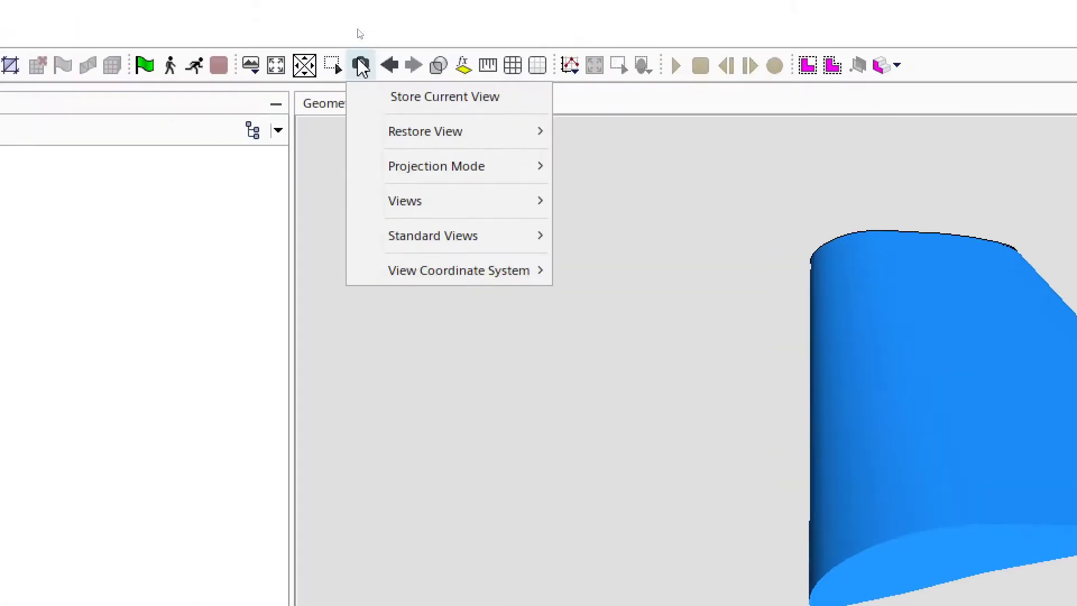
{"action": "left_click", "coordinate": [505, 101]}
{"action": "scroll", "coordinate": [878, 438], "scroll_direction": "down", "scroll_amount": 4}
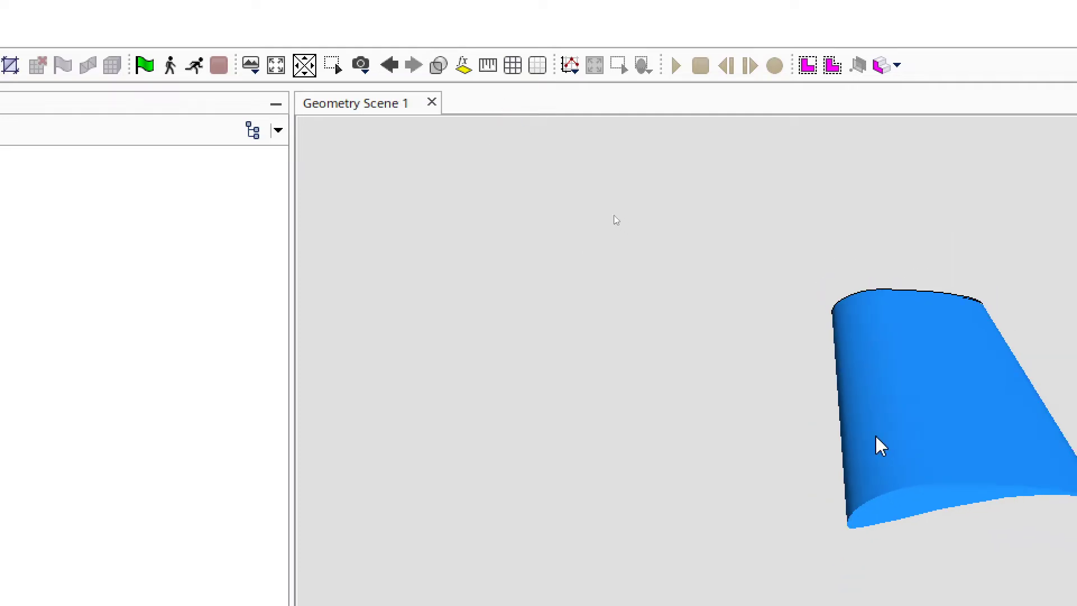
{"action": "left_click_drag", "start_coordinate": [878, 438], "coordinate": [892, 425]}
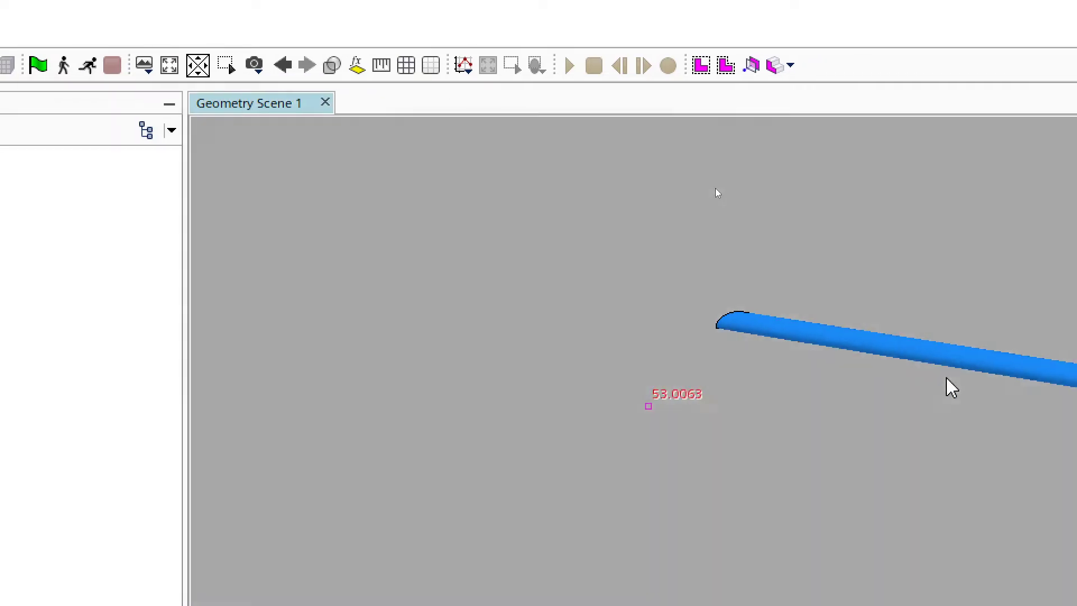
{"action": "left_click_drag", "start_coordinate": [947, 379], "coordinate": [1038, 448]}
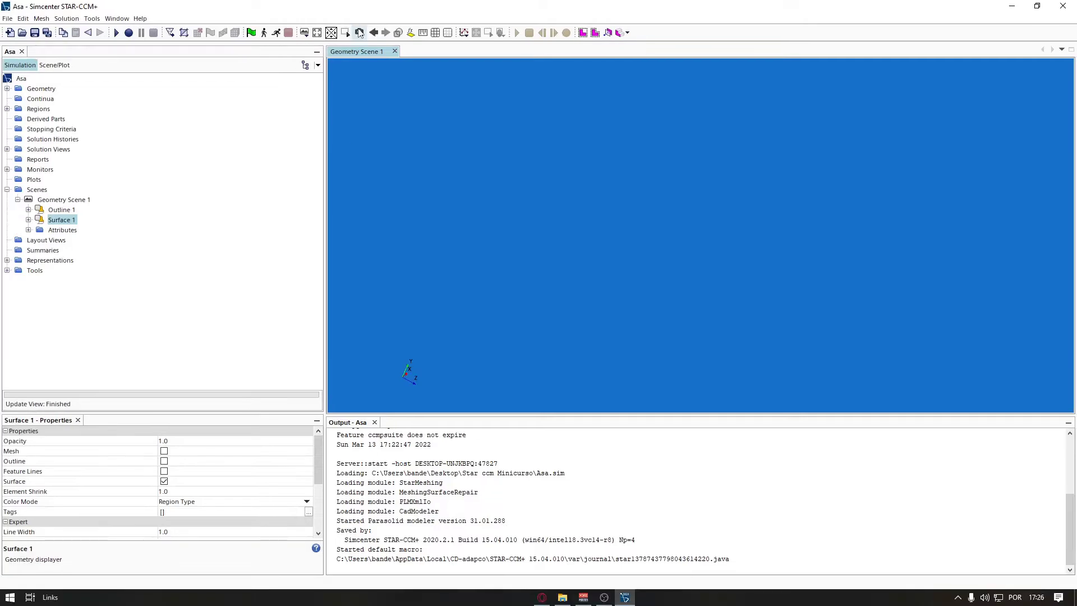
{"action": "left_click", "coordinate": [376, 65]}
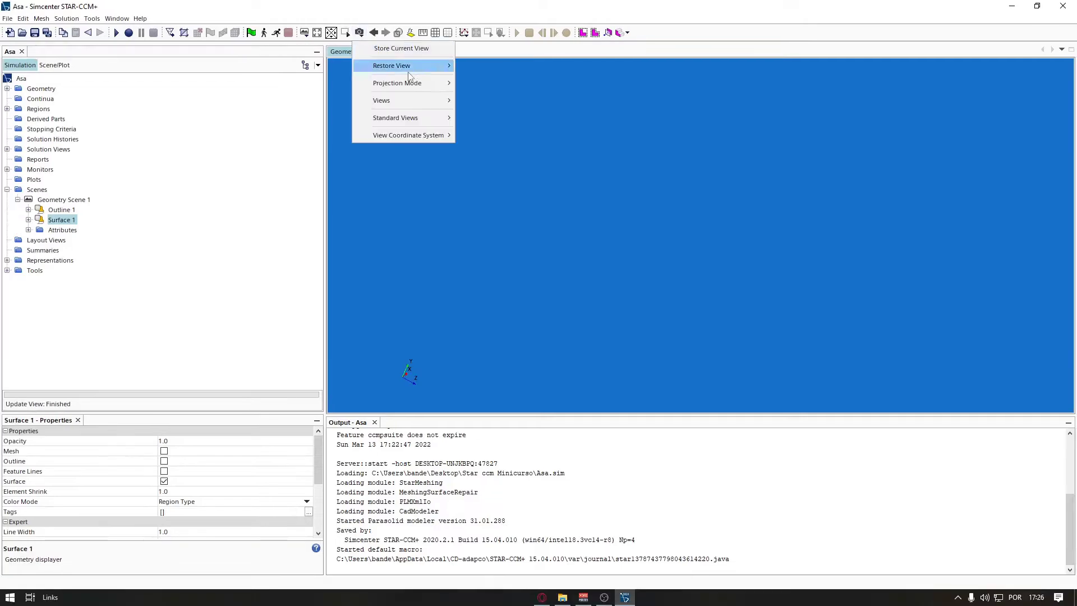
{"action": "mouse_move", "coordinate": [416, 65]}
{"action": "left_click", "coordinate": [490, 94]}
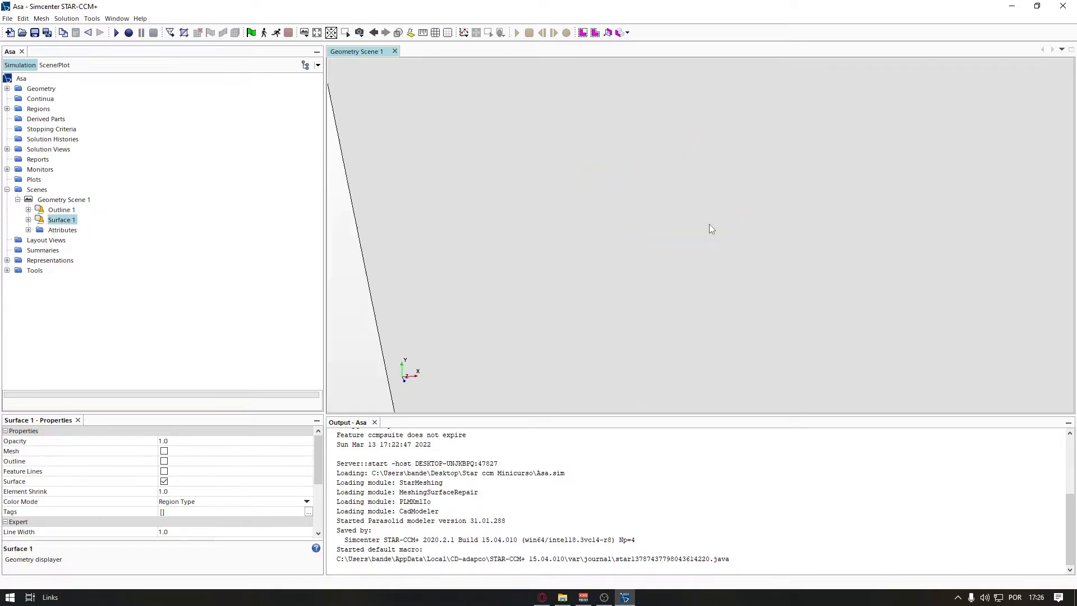
Step: Set the color mode of the Surface 1 displayer to Distinguish Regions
{"action": "left_click_drag", "start_coordinate": [702, 220], "coordinate": [652, 204]}
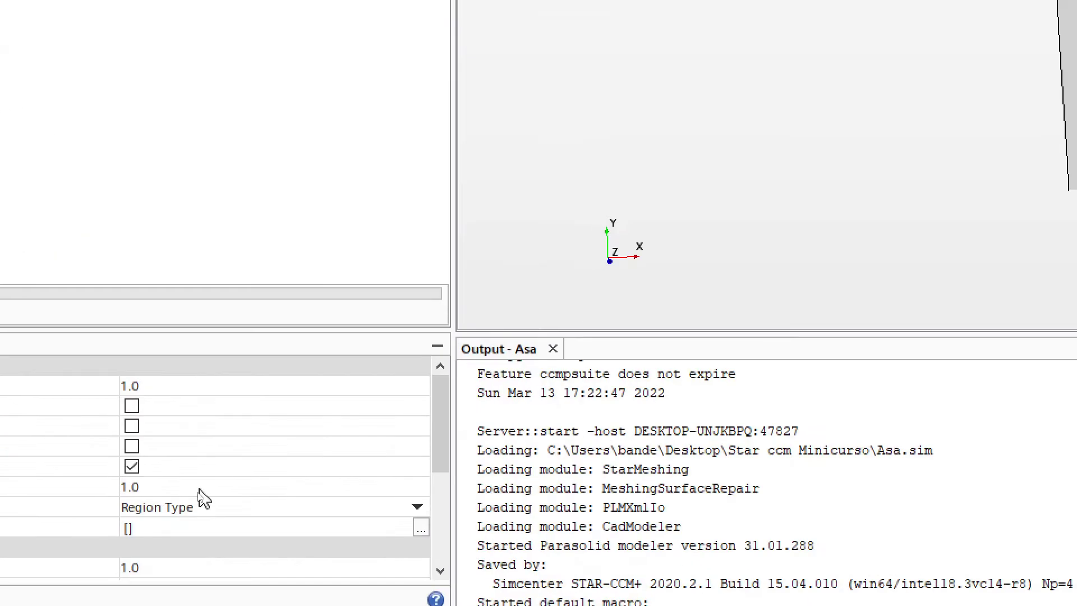
{"action": "left_click", "coordinate": [187, 502]}
{"action": "left_click", "coordinate": [180, 508]}
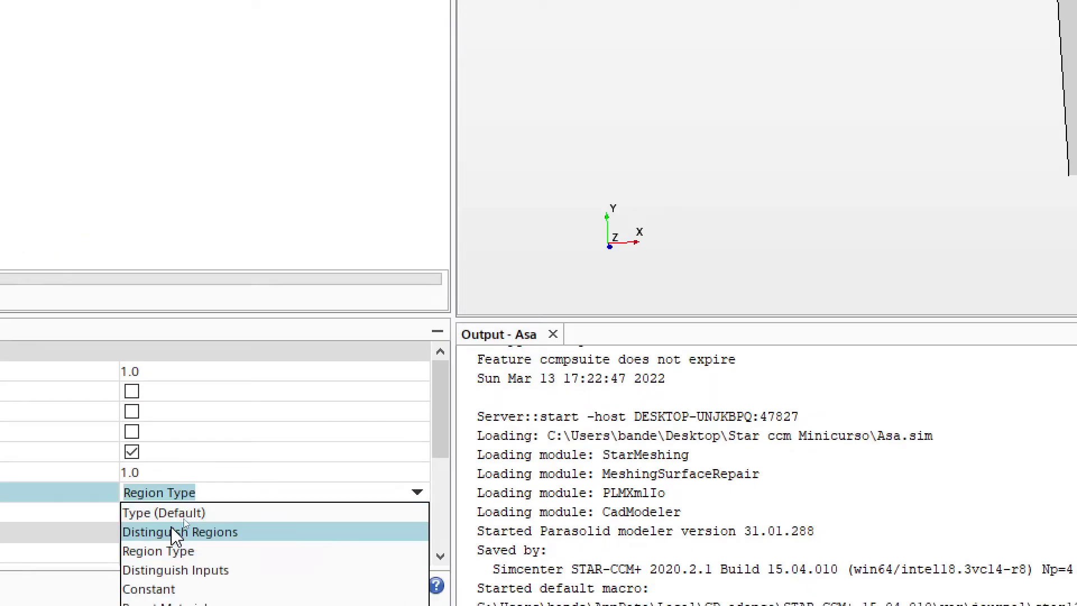
{"action": "left_click", "coordinate": [187, 546]}
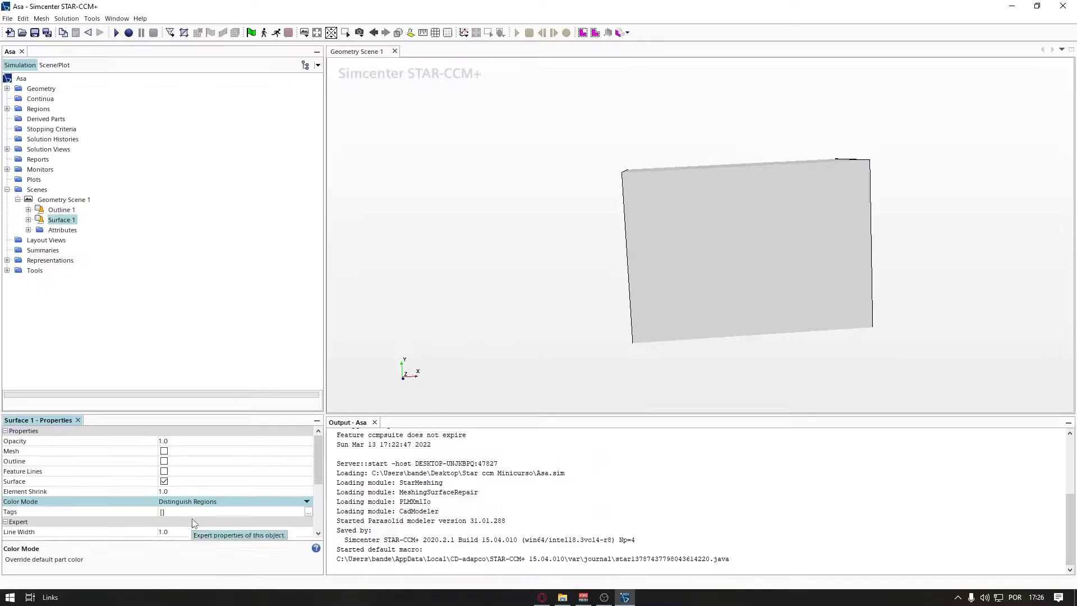
Step: Restore the stored View 2 of the wing after rotating and zooming in on the domain box
{"action": "left_click_drag", "start_coordinate": [561, 255], "coordinate": [684, 235]}
{"action": "scroll", "coordinate": [685, 236], "scroll_direction": "up", "scroll_amount": 4}
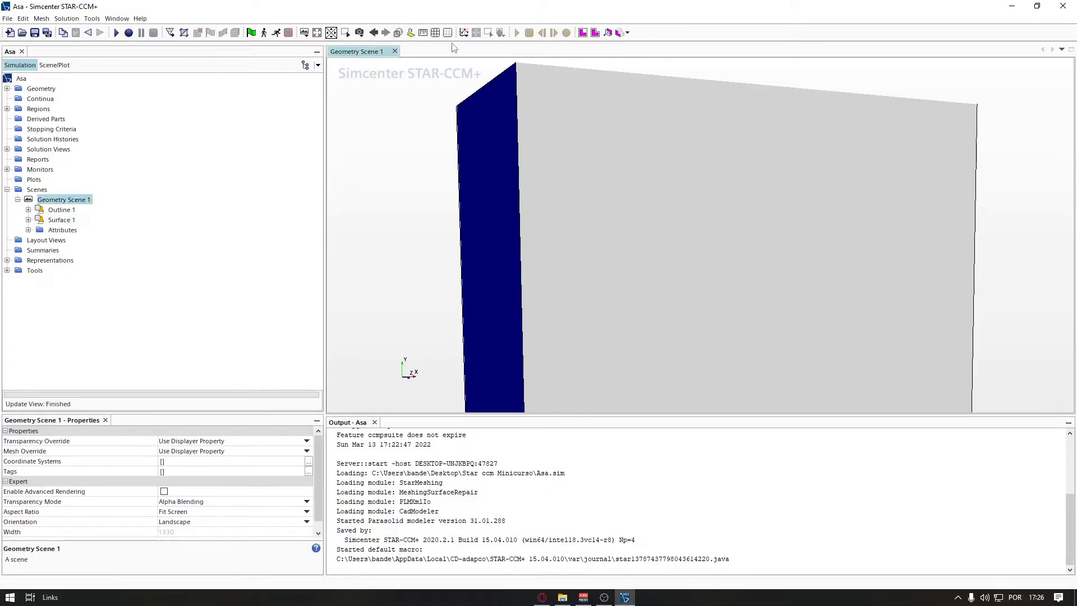
{"action": "left_click", "coordinate": [359, 32]}
{"action": "mouse_move", "coordinate": [416, 84]}
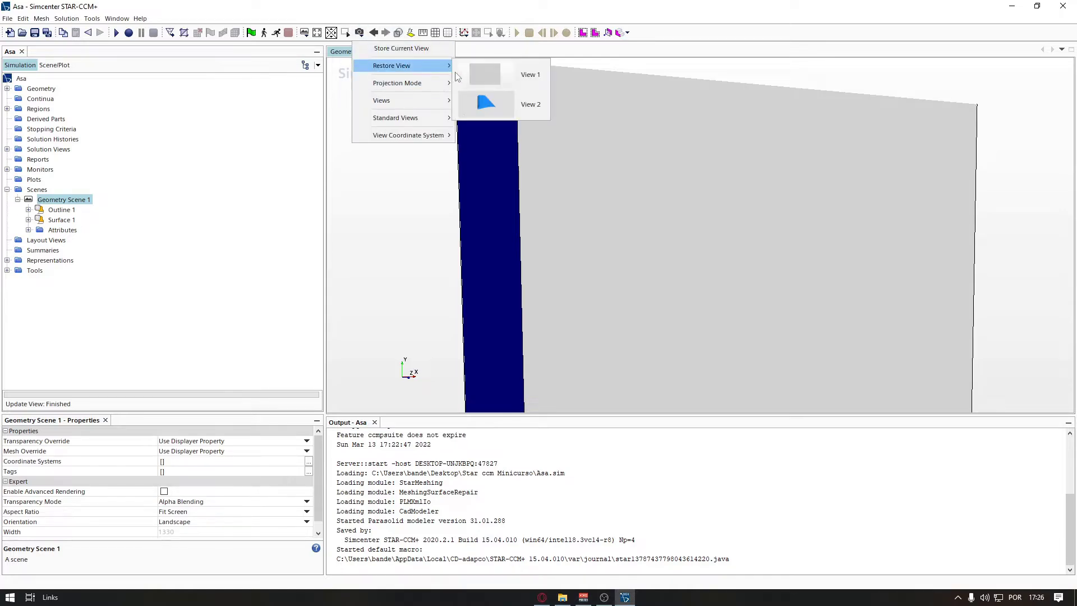
{"action": "left_click", "coordinate": [476, 95]}
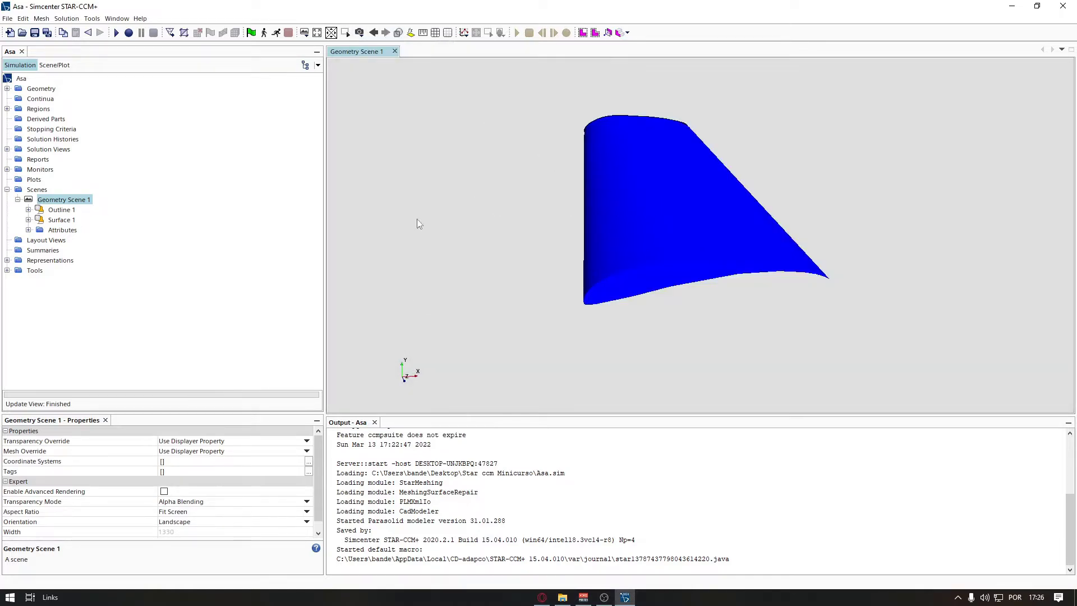
{"action": "scroll", "coordinate": [238, 465], "scroll_direction": "down", "scroll_amount": 1}
{"action": "left_click", "coordinate": [198, 492]}
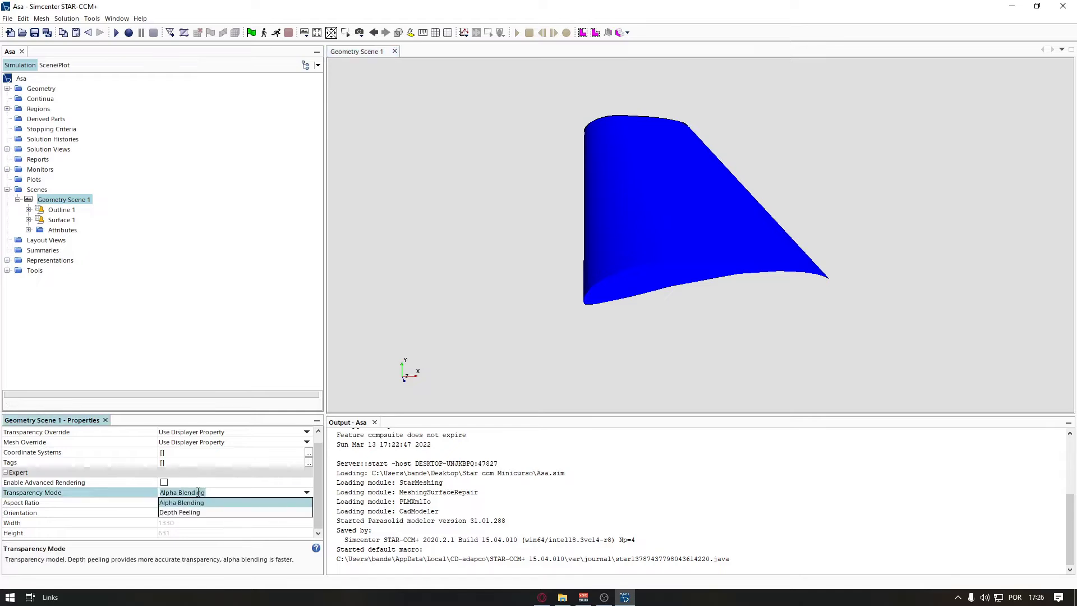
{"action": "left_click", "coordinate": [181, 502]}
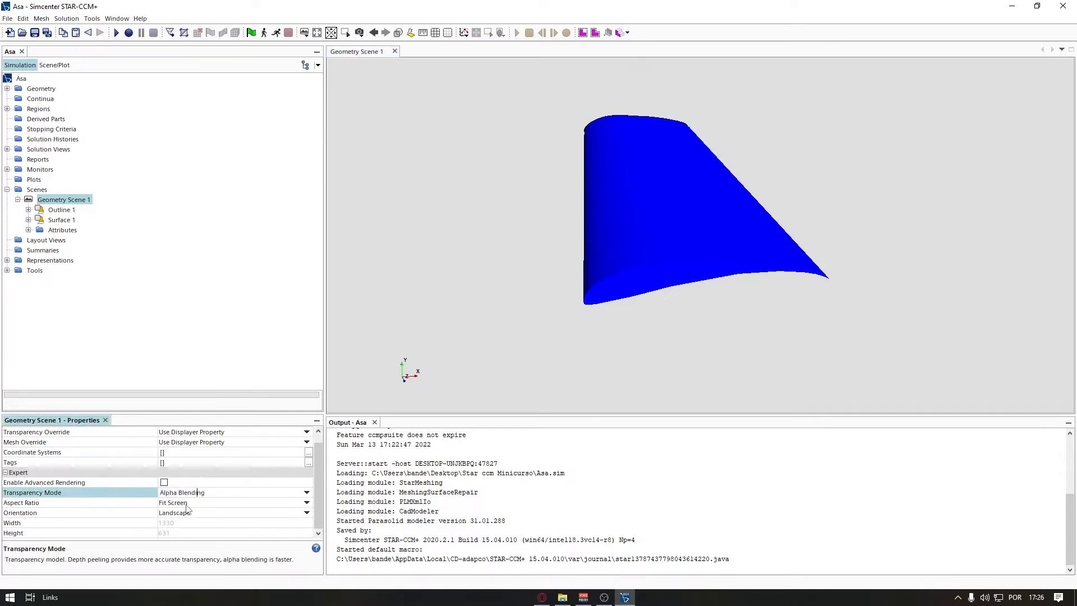
Step: Set the color mode of the Surface 1 displayer to Distinguish Inputs and inspect the domain box from outside
{"action": "left_click", "coordinate": [66, 220]}
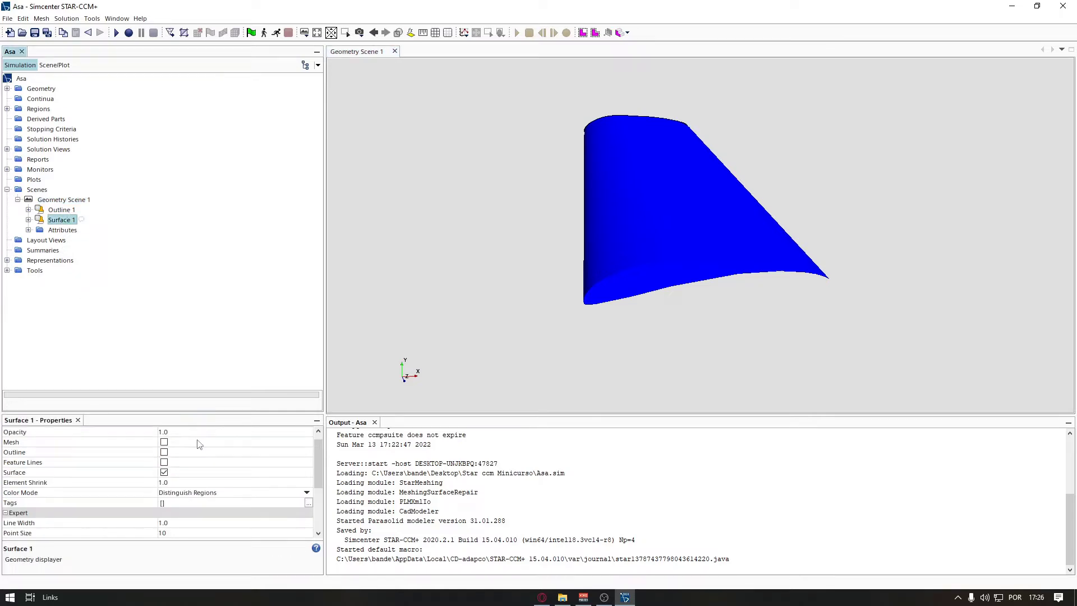
{"action": "left_click", "coordinate": [195, 493]}
{"action": "left_click", "coordinate": [206, 536]}
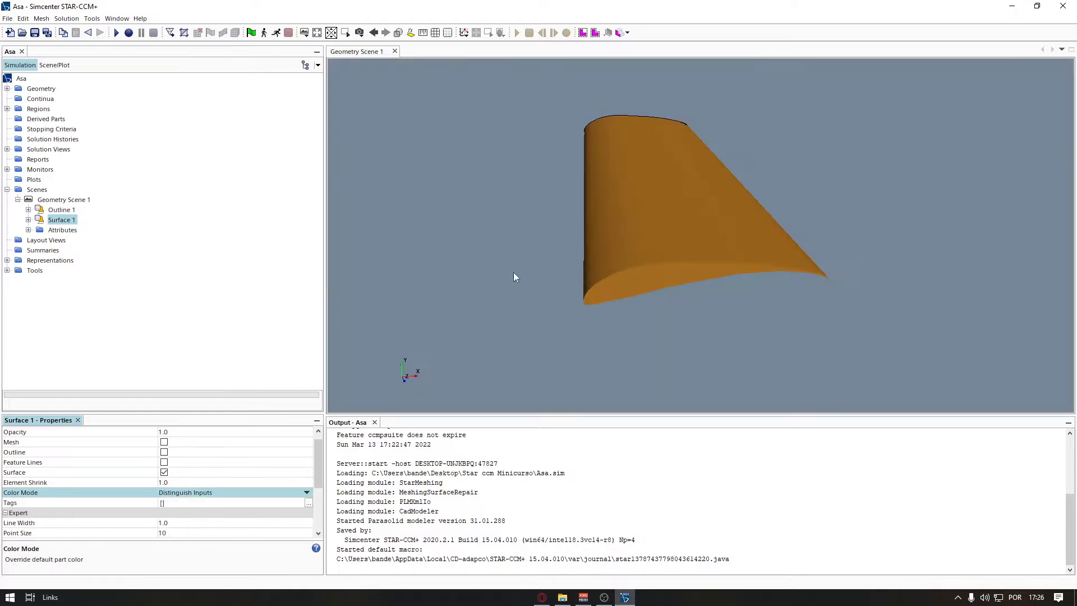
{"action": "scroll", "coordinate": [629, 258], "scroll_direction": "down", "scroll_amount": 10}
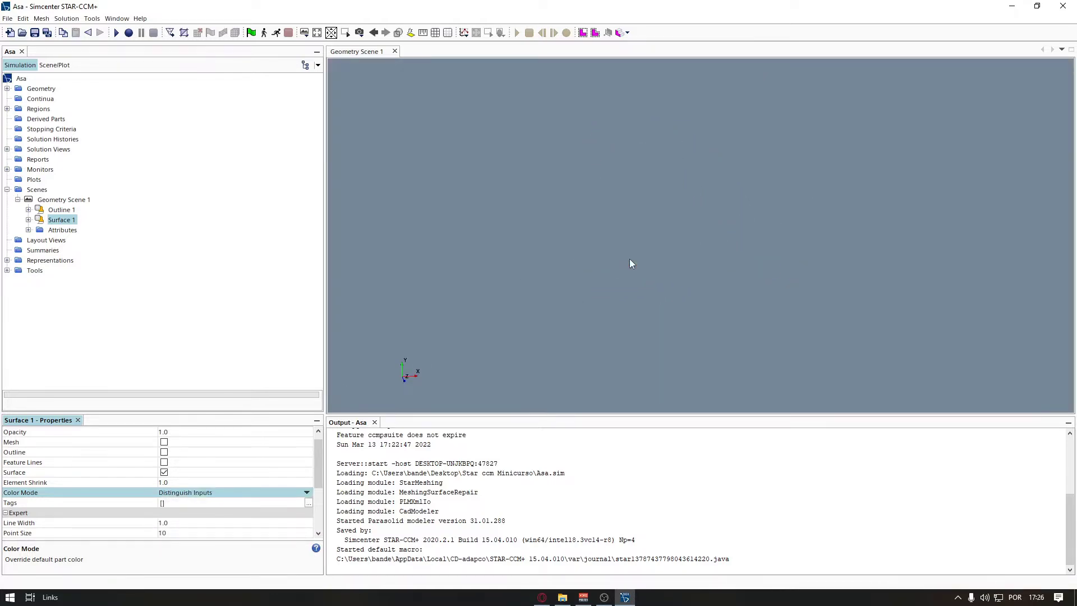
{"action": "scroll", "coordinate": [630, 258], "scroll_direction": "down", "scroll_amount": 6}
{"action": "mouse_move", "coordinate": [600, 219]}
{"action": "left_mouse_down"}
{"action": "mouse_move", "coordinate": [762, 225]}
{"action": "mouse_move", "coordinate": [602, 215]}
{"action": "left_mouse_up"}
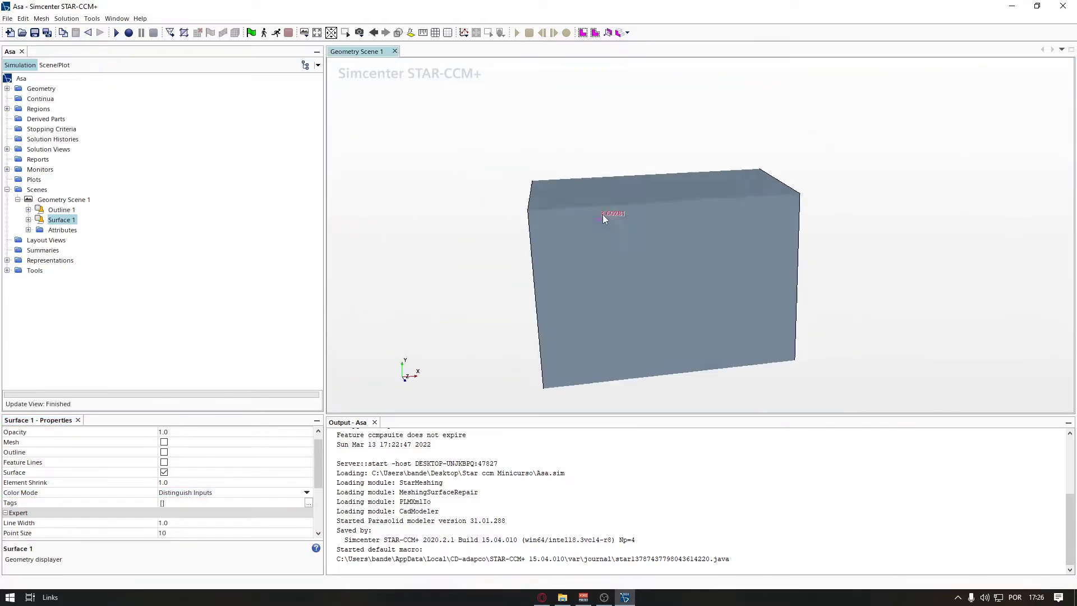
{"action": "scroll", "coordinate": [561, 260], "scroll_direction": "up", "scroll_amount": 4}
{"action": "left_click_drag", "start_coordinate": [841, 236], "coordinate": [550, 193]}
{"action": "scroll", "coordinate": [503, 246], "scroll_direction": "down", "scroll_amount": 3}
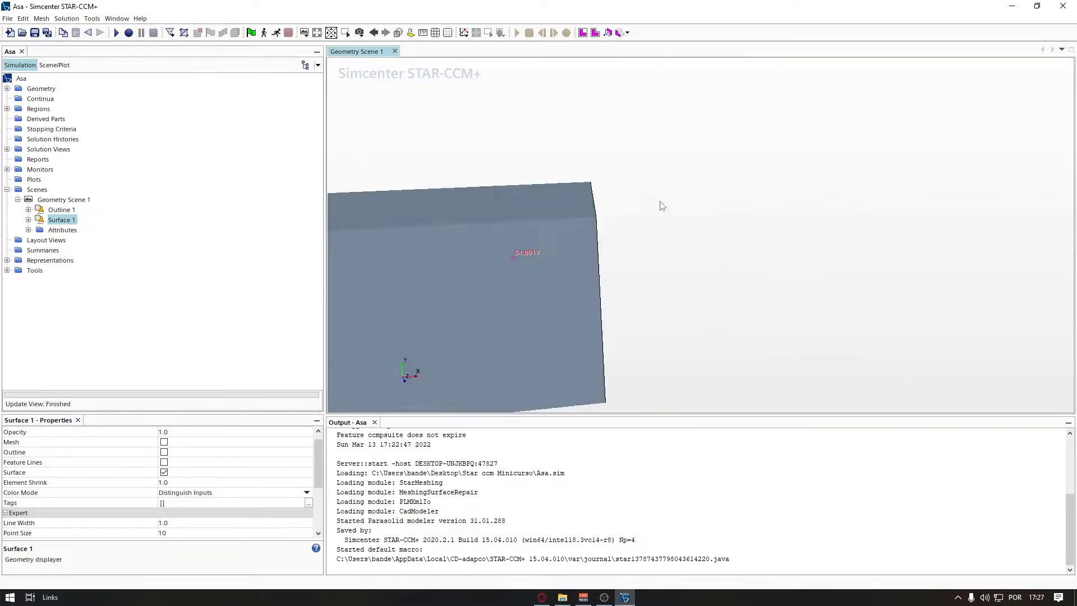
{"action": "left_click_drag", "start_coordinate": [662, 204], "coordinate": [387, 359]}
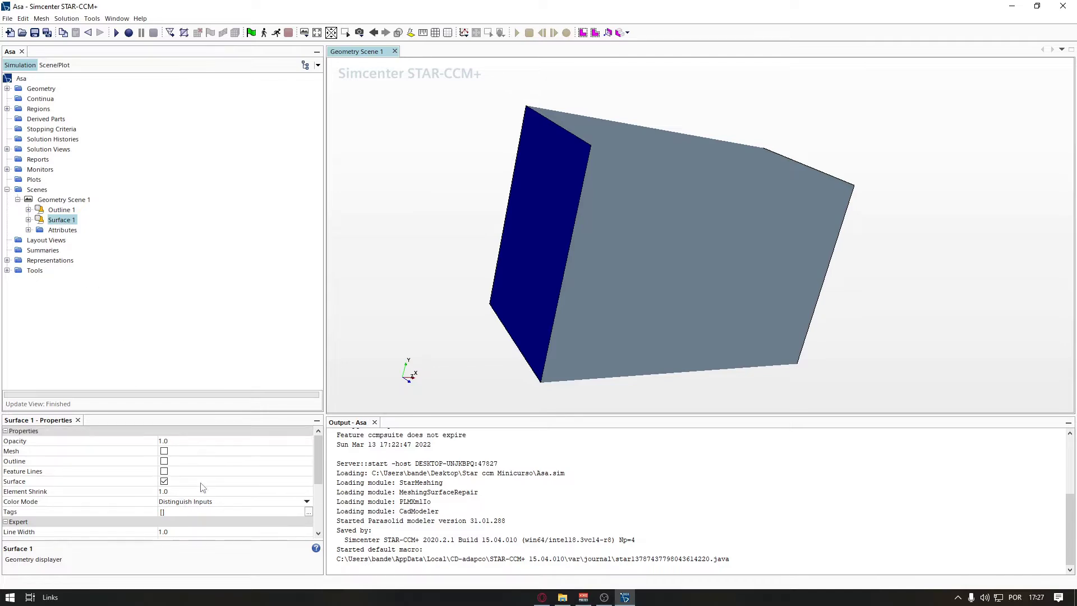
Step: Set the color mode of the Surface 1 displayer to Preset Material and check the domain box up close
{"action": "scroll", "coordinate": [202, 484], "scroll_direction": "up", "scroll_amount": 1}
{"action": "left_click", "coordinate": [185, 502]}
{"action": "left_click", "coordinate": [180, 558]}
{"action": "scroll", "coordinate": [564, 257], "scroll_direction": "up", "scroll_amount": 3}
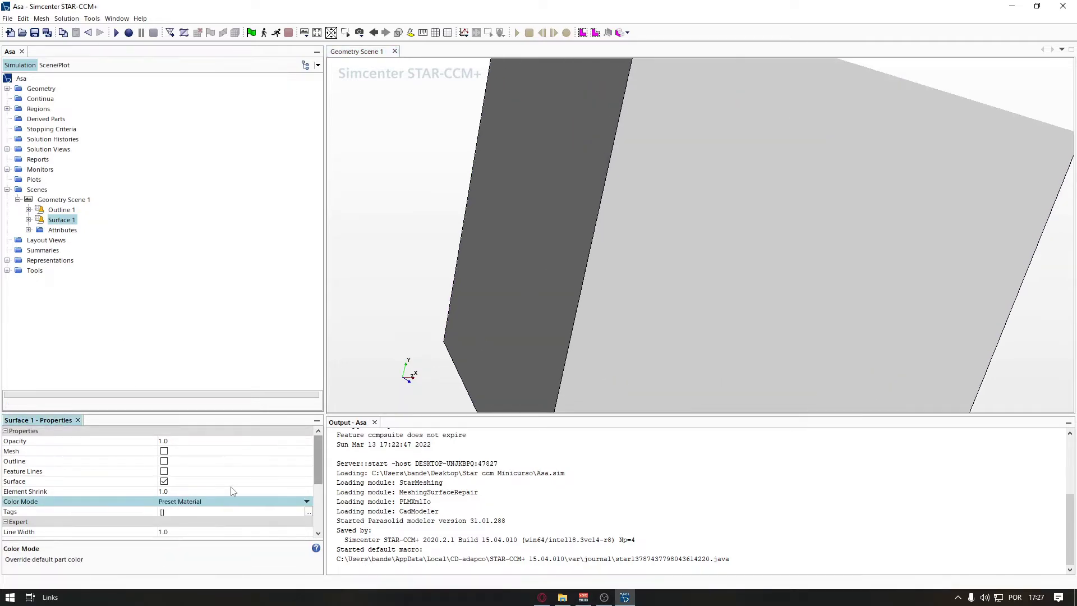
Step: Set the color mode of the Surface 1 displayer to Type (Default) and restore the stored wing view
{"action": "left_click", "coordinate": [203, 501]}
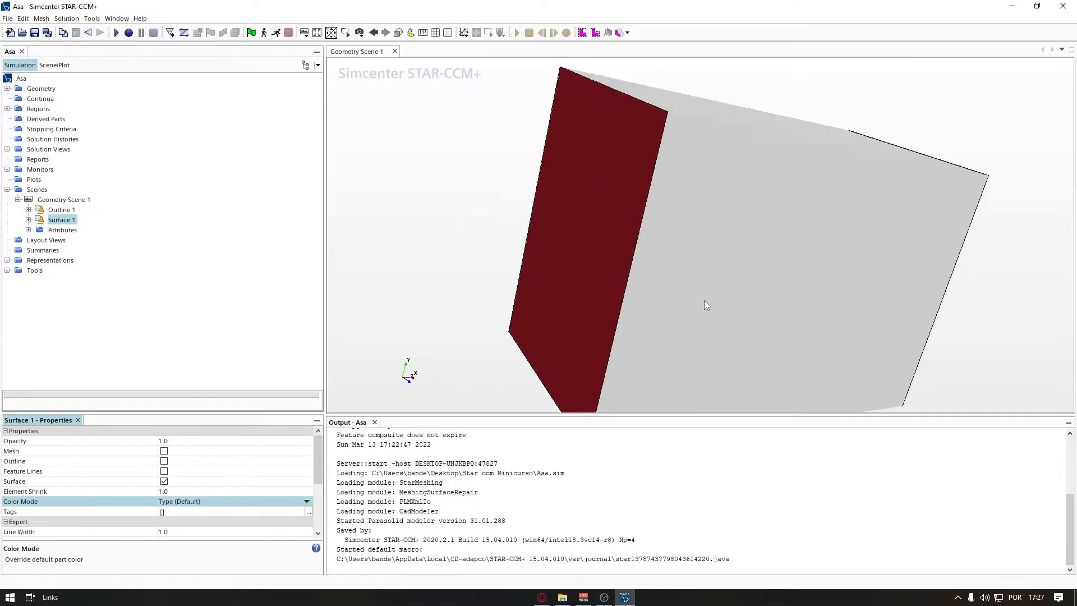
{"action": "left_click_drag", "start_coordinate": [704, 237], "coordinate": [774, 240]}
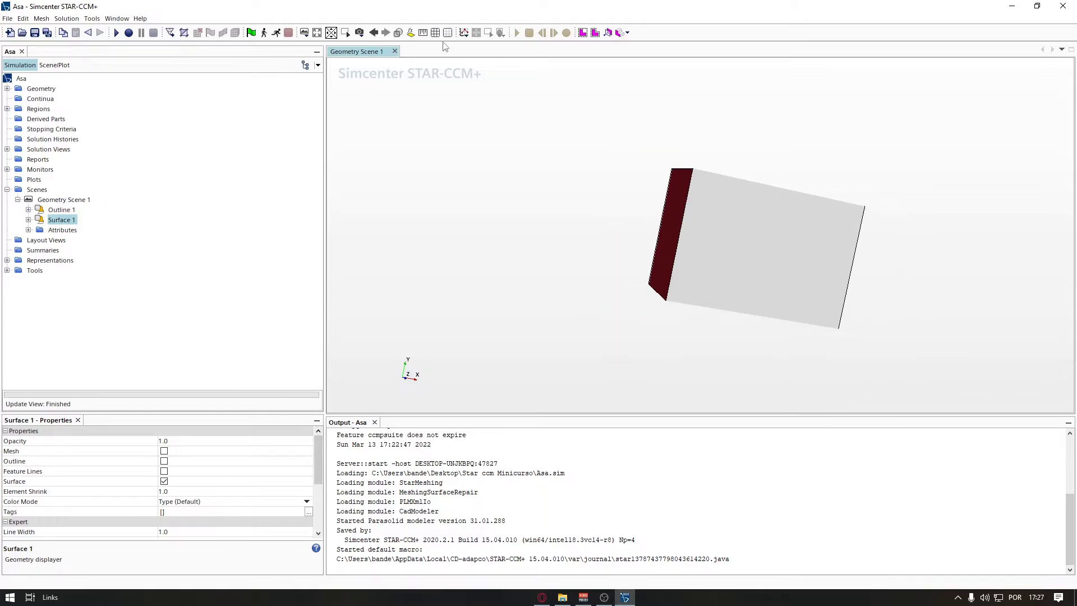
{"action": "left_click", "coordinate": [359, 33]}
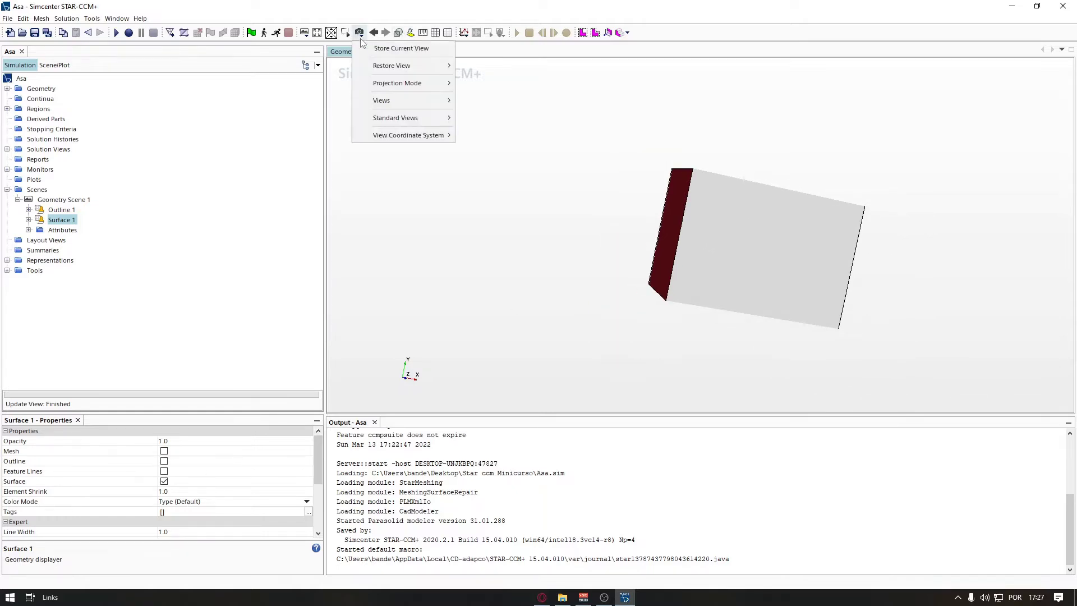
{"action": "mouse_move", "coordinate": [401, 67]}
{"action": "left_click", "coordinate": [502, 99]}
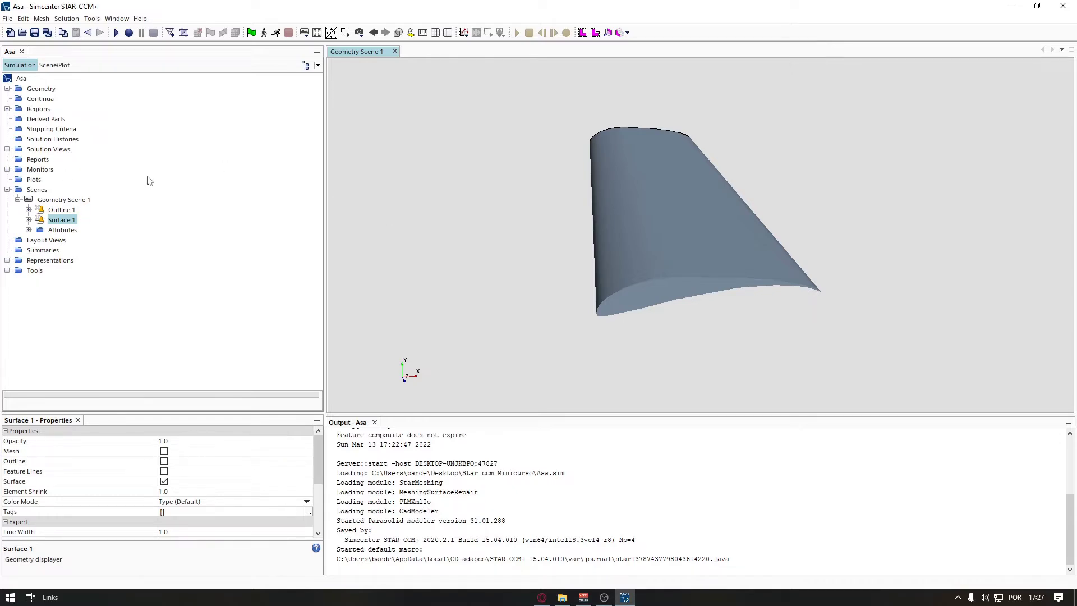
Step: Review the surface preparation, boolean and mesh operation types that can be created under the geometry's Operations
{"action": "left_click", "coordinate": [7, 89]}
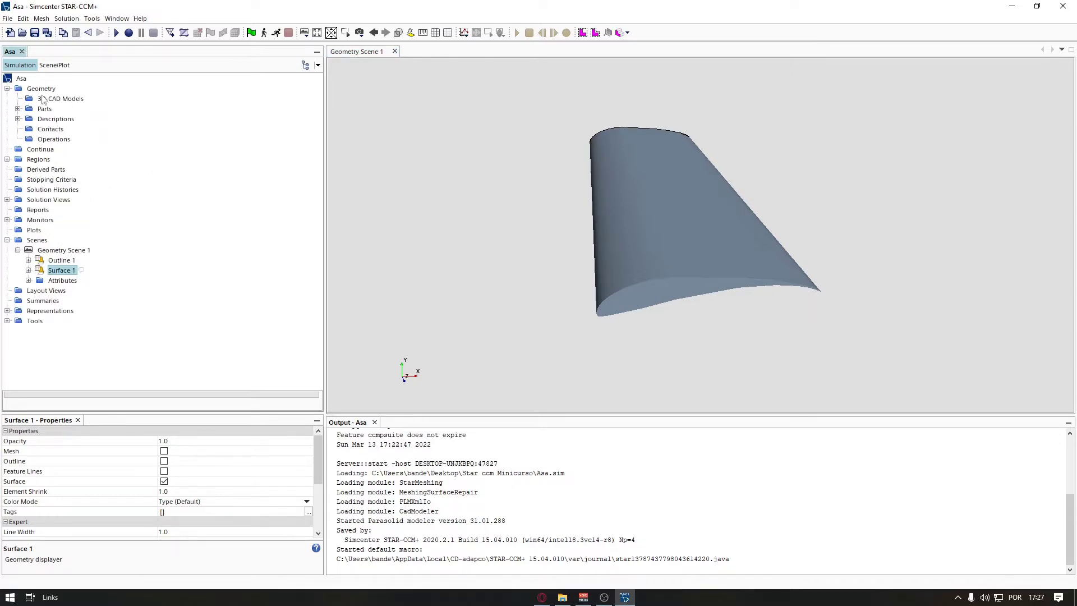
{"action": "left_click", "coordinate": [48, 140]}
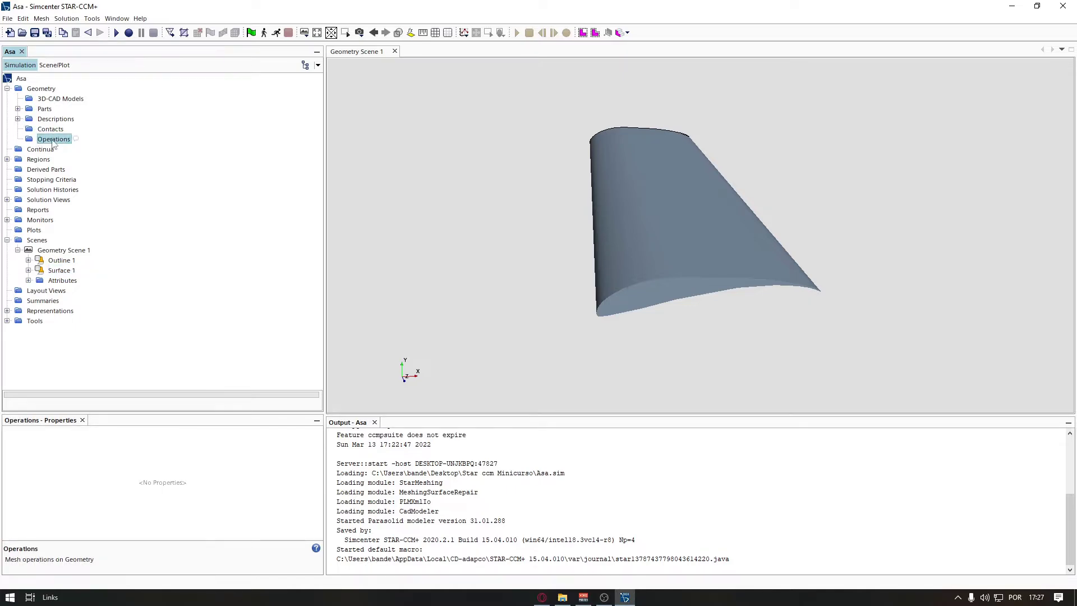
{"action": "right_click", "coordinate": [56, 142]}
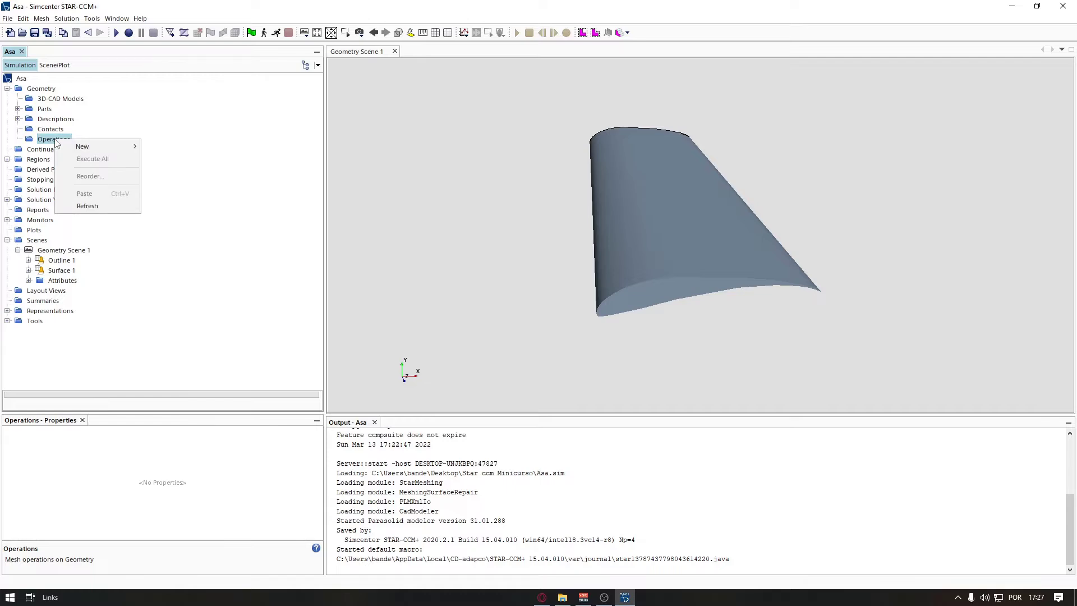
{"action": "mouse_move", "coordinate": [121, 148]}
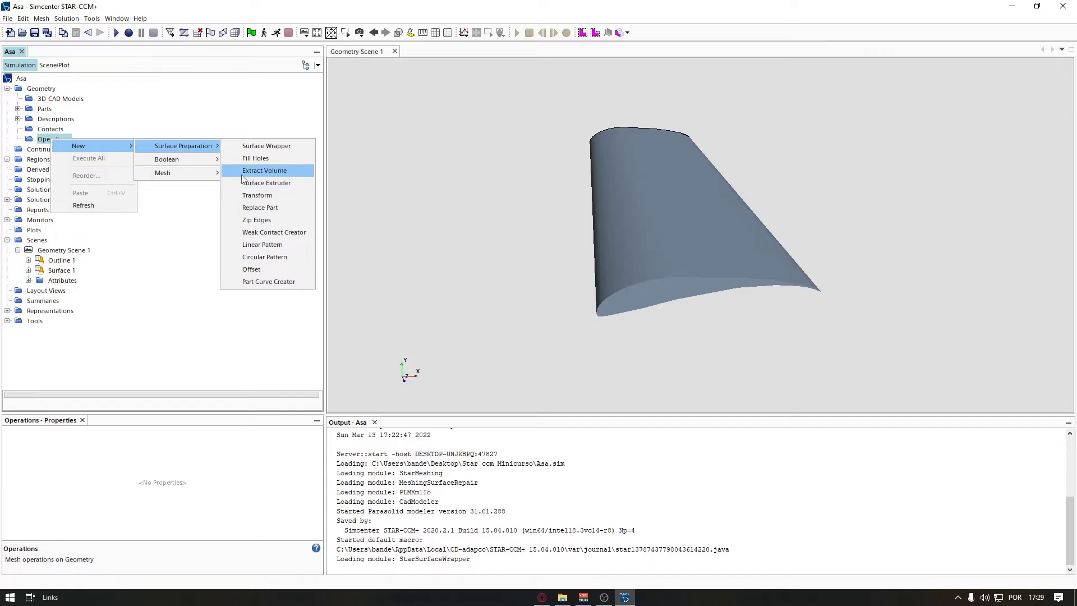
{"action": "mouse_move", "coordinate": [189, 162]}
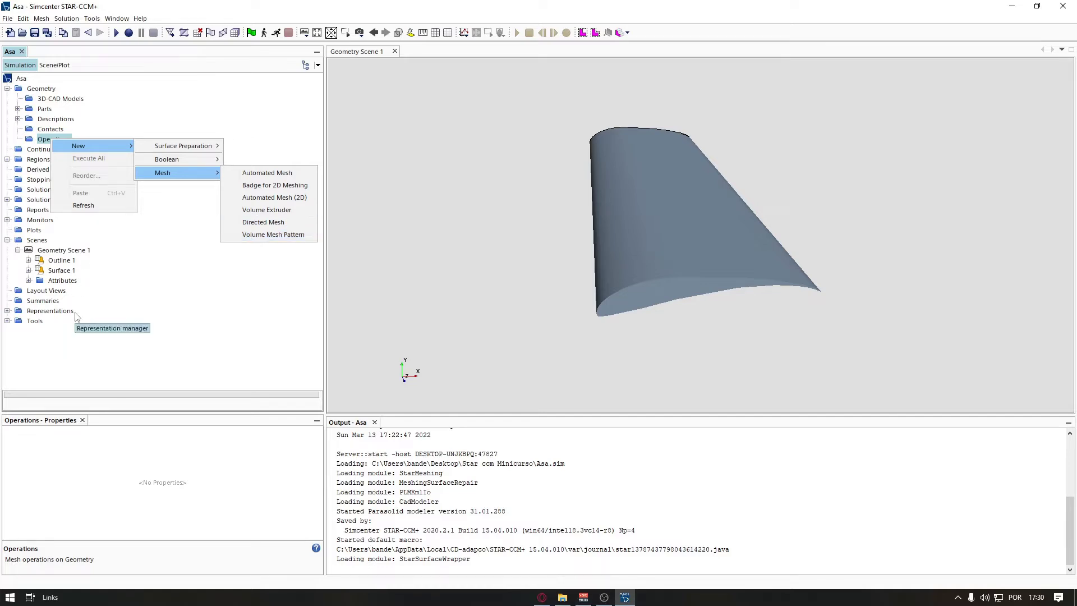
{"action": "left_click", "coordinate": [100, 347]}
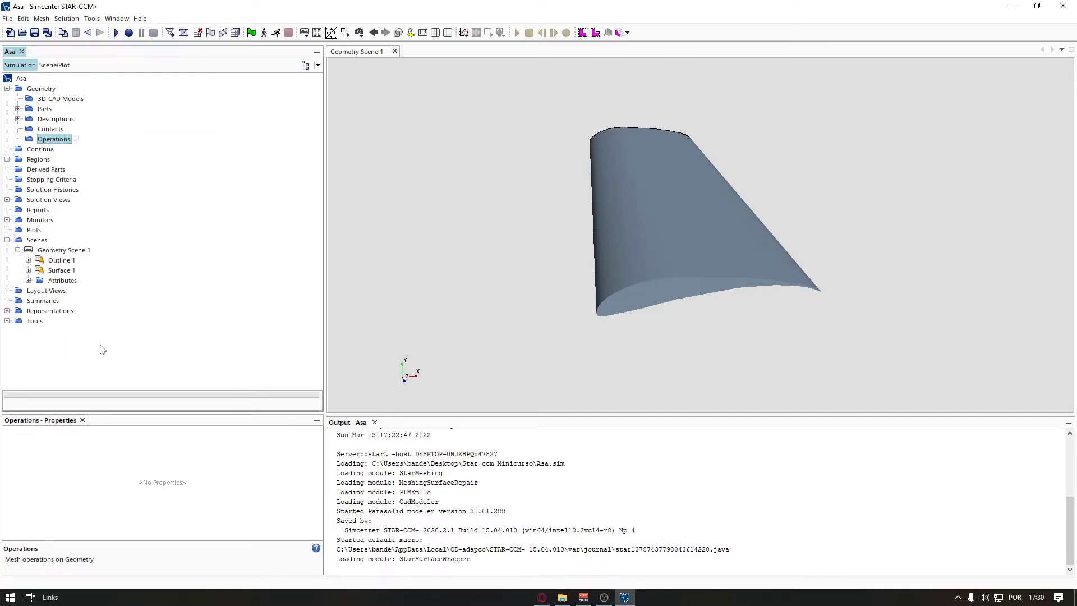
Step: Create a new mesh scene in the simulation
{"action": "left_click", "coordinate": [37, 241]}
{"action": "right_click", "coordinate": [37, 242]}
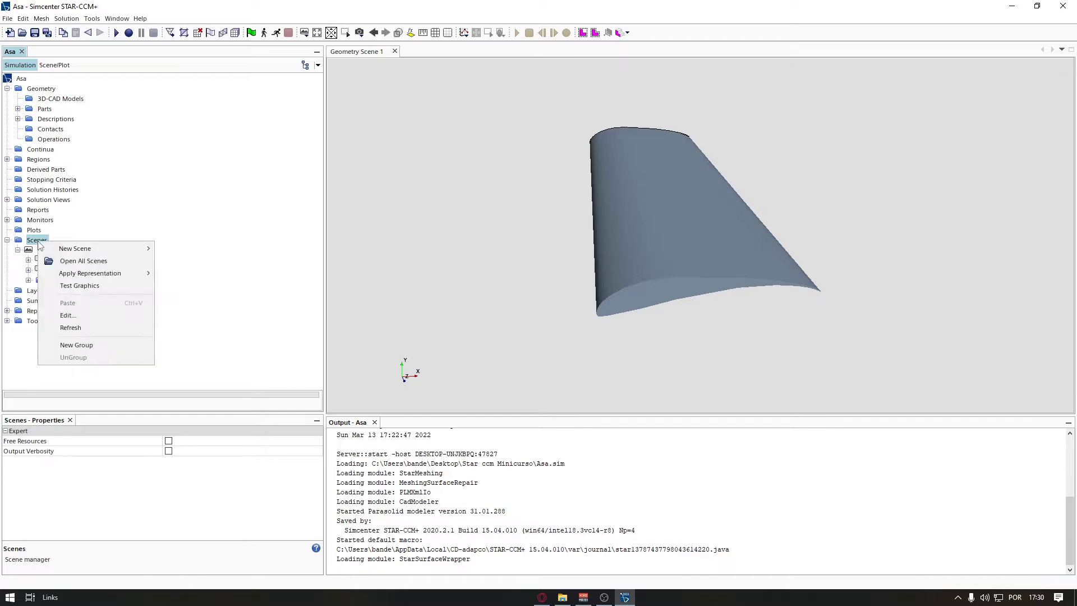
{"action": "mouse_move", "coordinate": [78, 250]}
{"action": "left_click", "coordinate": [180, 262]}
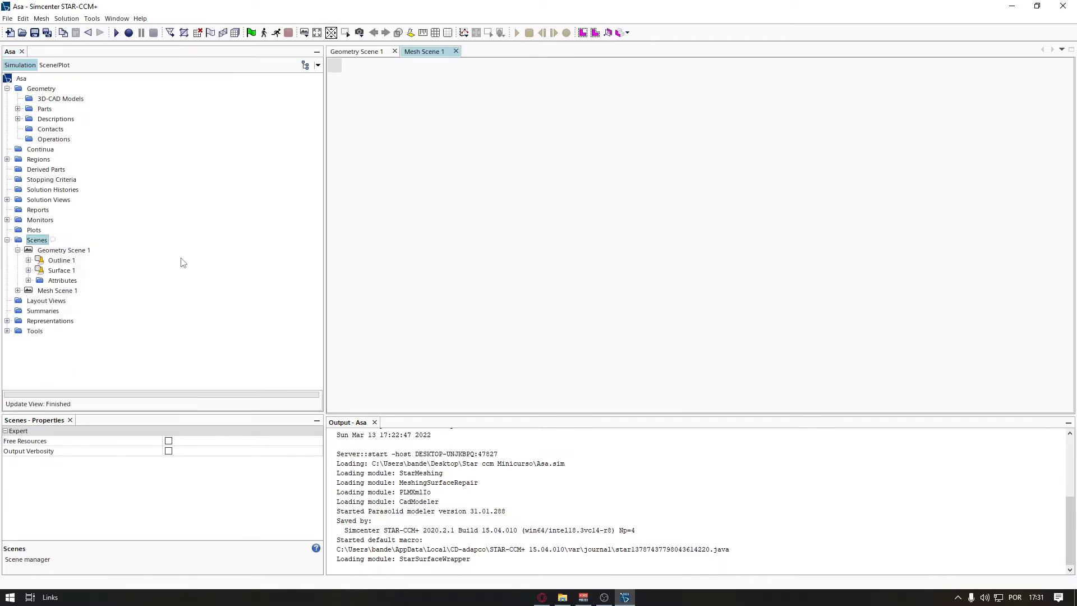
Step: Restore the stored View 2 of the wing in Mesh Scene 1
{"action": "left_click_drag", "start_coordinate": [560, 268], "coordinate": [636, 228]}
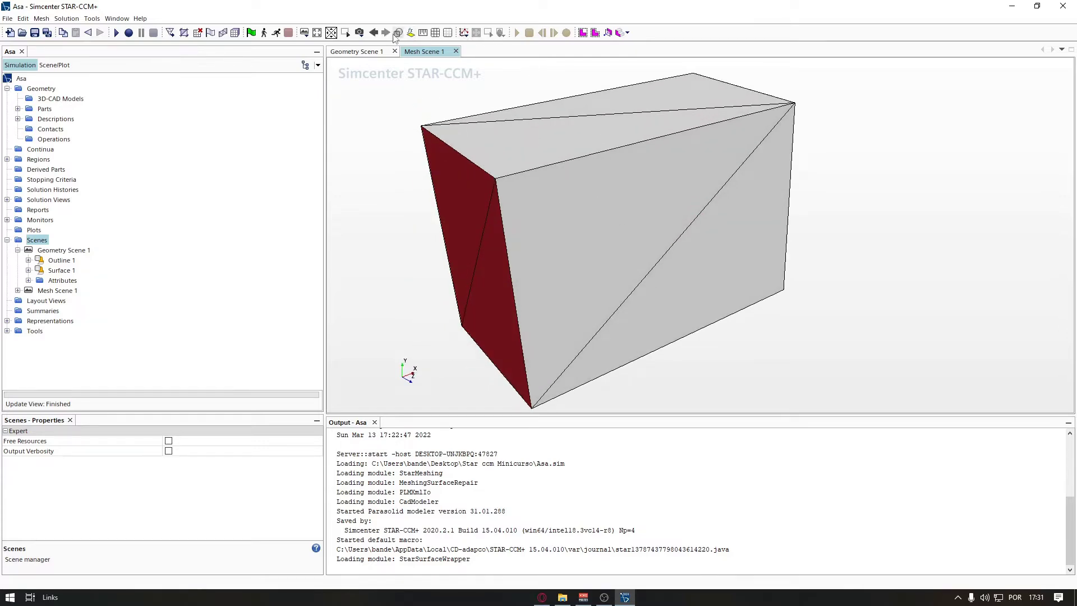
{"action": "left_click", "coordinate": [359, 32]}
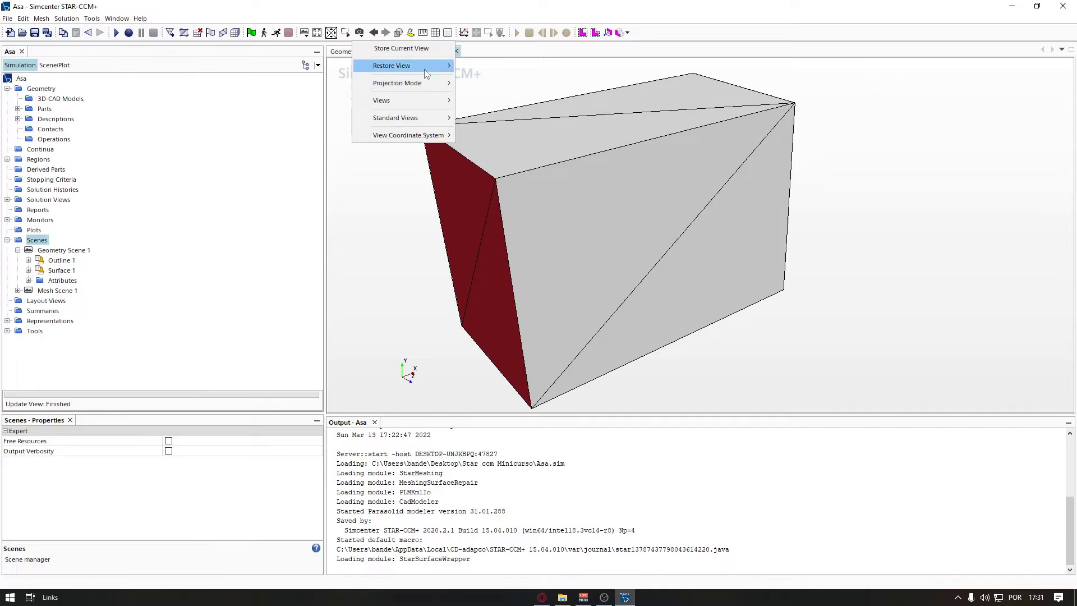
{"action": "mouse_move", "coordinate": [425, 69]}
{"action": "left_click", "coordinate": [479, 92]}
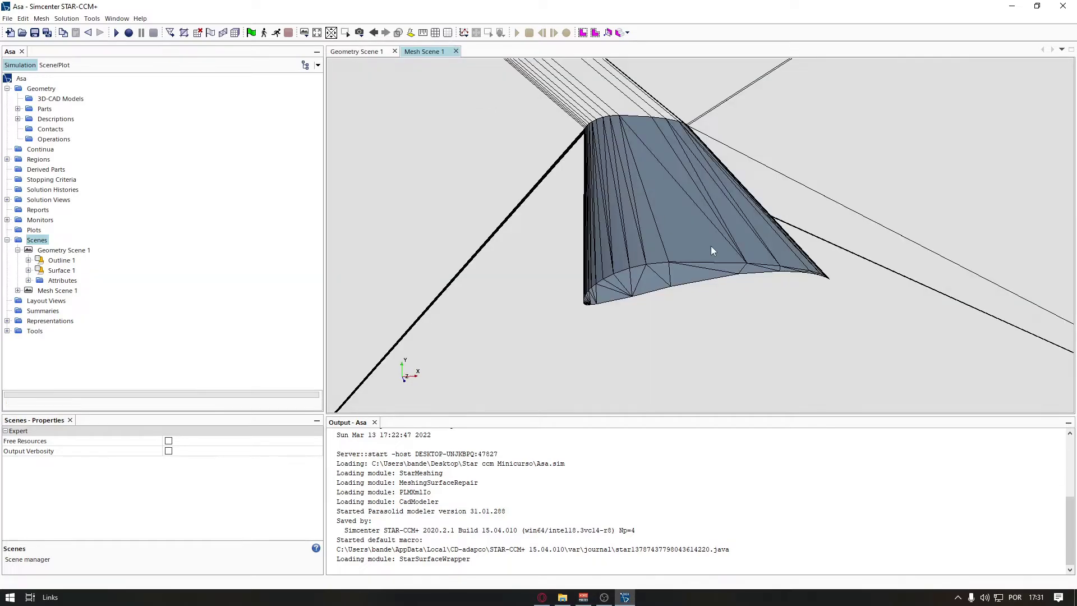
Step: Examine the triangulation on the wing's upper surface, end profile and leading and trailing edges from several angles
{"action": "mouse_move", "coordinate": [711, 251]}
{"action": "left_mouse_down"}
{"action": "mouse_move", "coordinate": [706, 193]}
{"action": "mouse_move", "coordinate": [716, 195]}
{"action": "mouse_move", "coordinate": [700, 224]}
{"action": "mouse_move", "coordinate": [763, 234]}
{"action": "mouse_move", "coordinate": [732, 229]}
{"action": "mouse_move", "coordinate": [756, 241]}
{"action": "mouse_move", "coordinate": [706, 265]}
{"action": "left_mouse_up"}
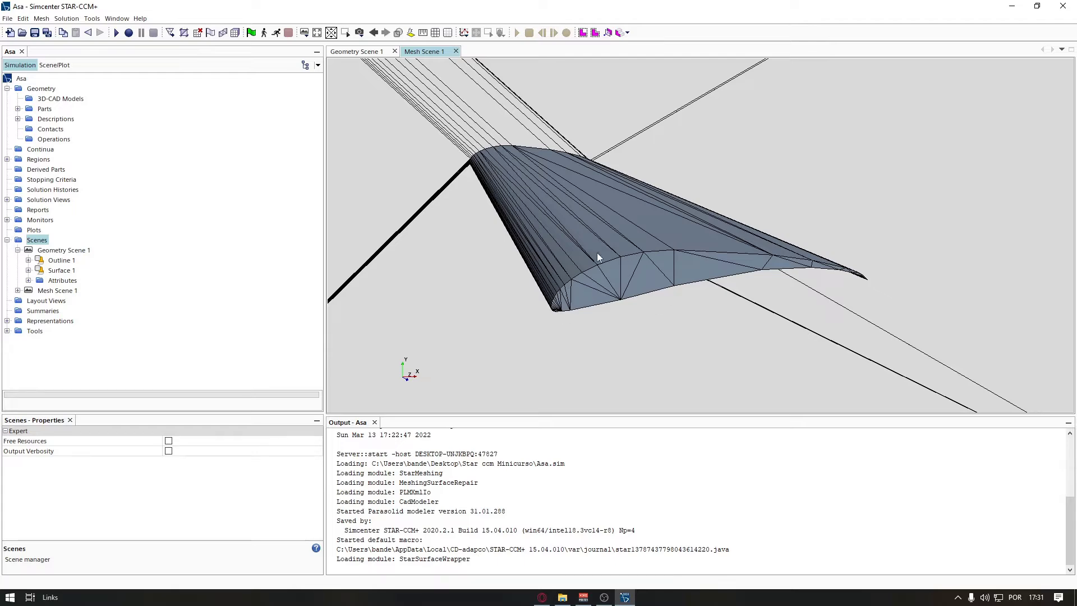
{"action": "left_click_drag", "start_coordinate": [817, 264], "coordinate": [586, 225]}
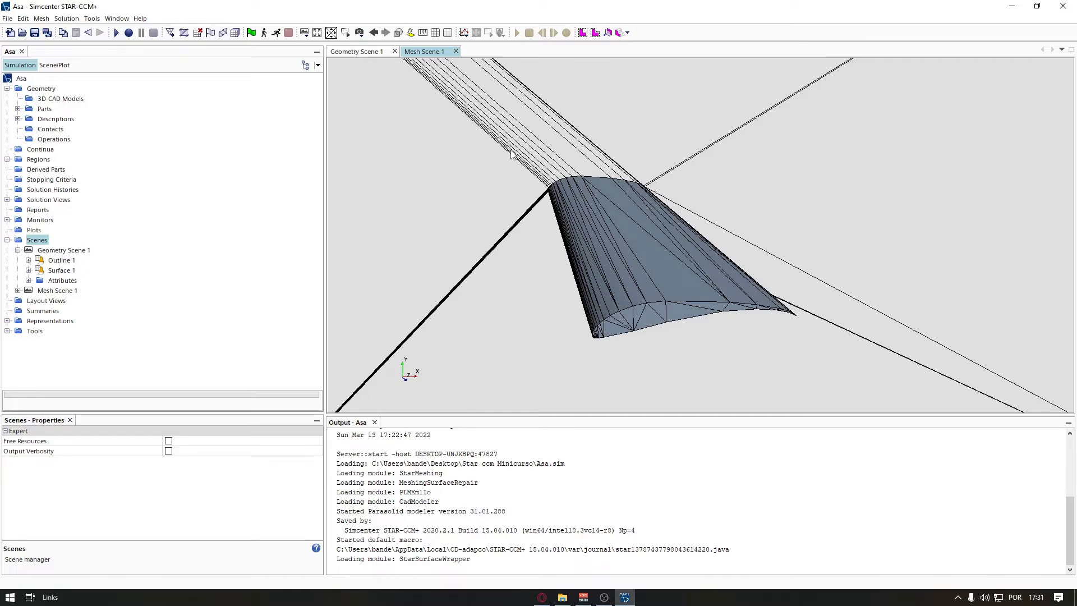
{"action": "scroll", "coordinate": [610, 248], "scroll_direction": "down", "scroll_amount": 2}
{"action": "scroll", "coordinate": [601, 240], "scroll_direction": "up", "scroll_amount": 2}
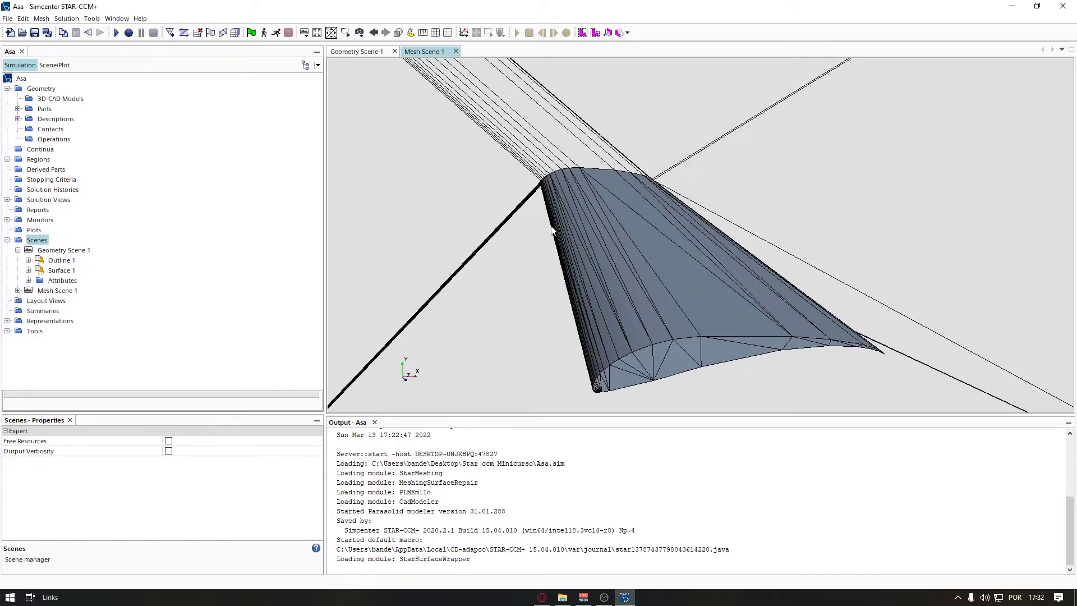
{"action": "scroll", "coordinate": [743, 389], "scroll_direction": "down", "scroll_amount": 3}
{"action": "mouse_move", "coordinate": [743, 380]}
{"action": "left_mouse_down"}
{"action": "mouse_move", "coordinate": [716, 358]}
{"action": "mouse_move", "coordinate": [731, 365]}
{"action": "mouse_move", "coordinate": [706, 268]}
{"action": "mouse_move", "coordinate": [716, 123]}
{"action": "mouse_move", "coordinate": [738, 146]}
{"action": "mouse_move", "coordinate": [704, 202]}
{"action": "left_mouse_up"}
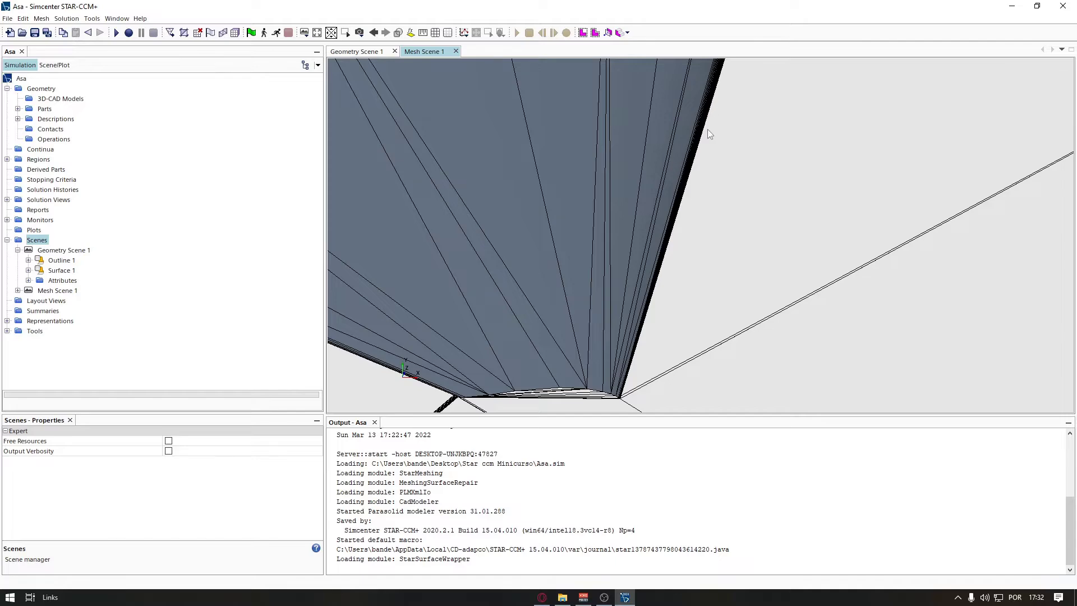
{"action": "scroll", "coordinate": [708, 129], "scroll_direction": "down", "scroll_amount": 3}
{"action": "left_click_drag", "start_coordinate": [709, 129], "coordinate": [680, 215]}
{"action": "scroll", "coordinate": [679, 214], "scroll_direction": "up", "scroll_amount": 3}
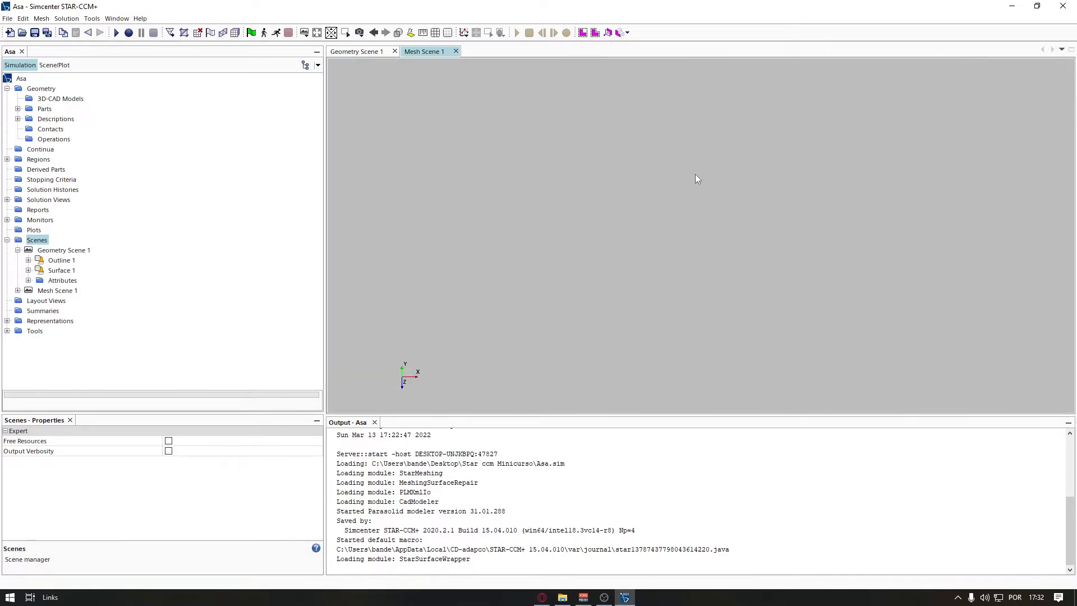
{"action": "middle_click_drag", "start_coordinate": [695, 174], "coordinate": [492, 302]}
{"action": "scroll", "coordinate": [497, 299], "scroll_direction": "down", "scroll_amount": 5}
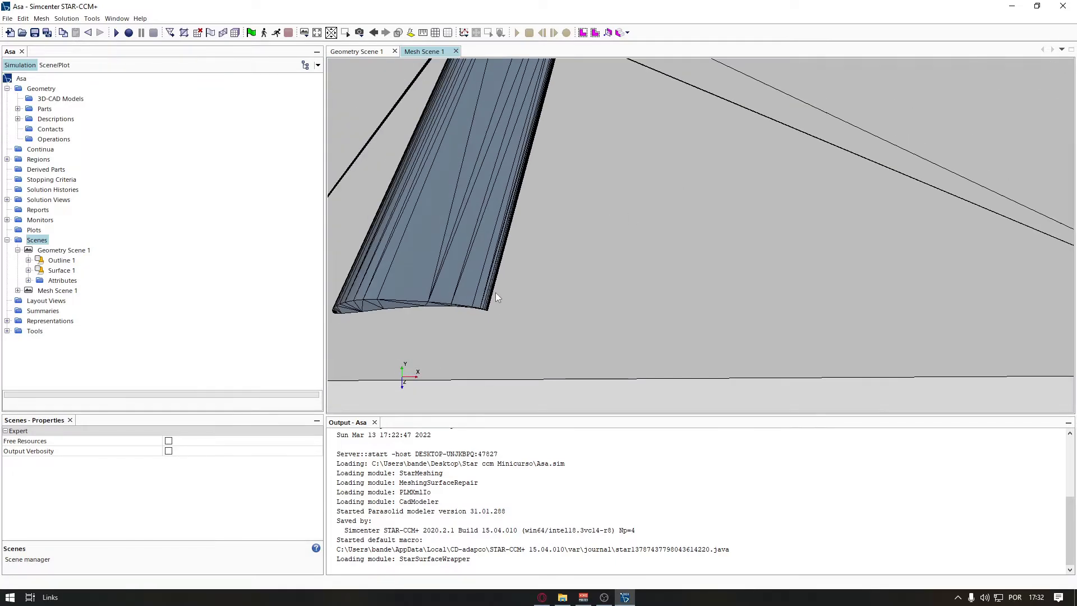
{"action": "left_click_drag", "start_coordinate": [498, 301], "coordinate": [542, 292]}
{"action": "left_click_drag", "start_coordinate": [565, 235], "coordinate": [570, 262]}
Step: Start a new Automated Mesh operation under the geometry's Operations
{"action": "left_click", "coordinate": [43, 139]}
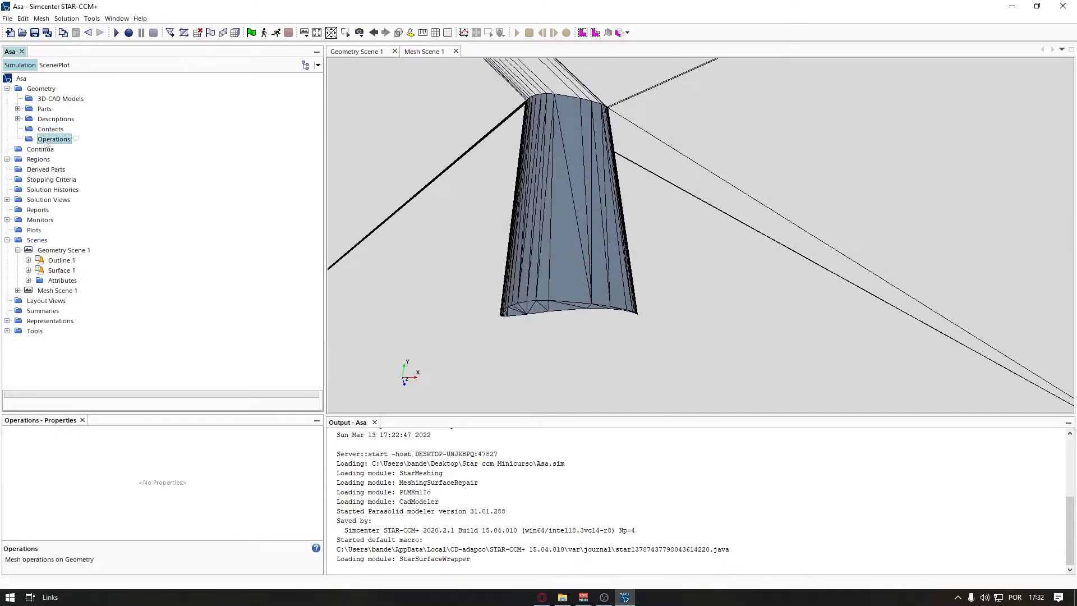
{"action": "right_click", "coordinate": [45, 141]}
{"action": "mouse_move", "coordinate": [99, 148]}
{"action": "mouse_move", "coordinate": [151, 163]}
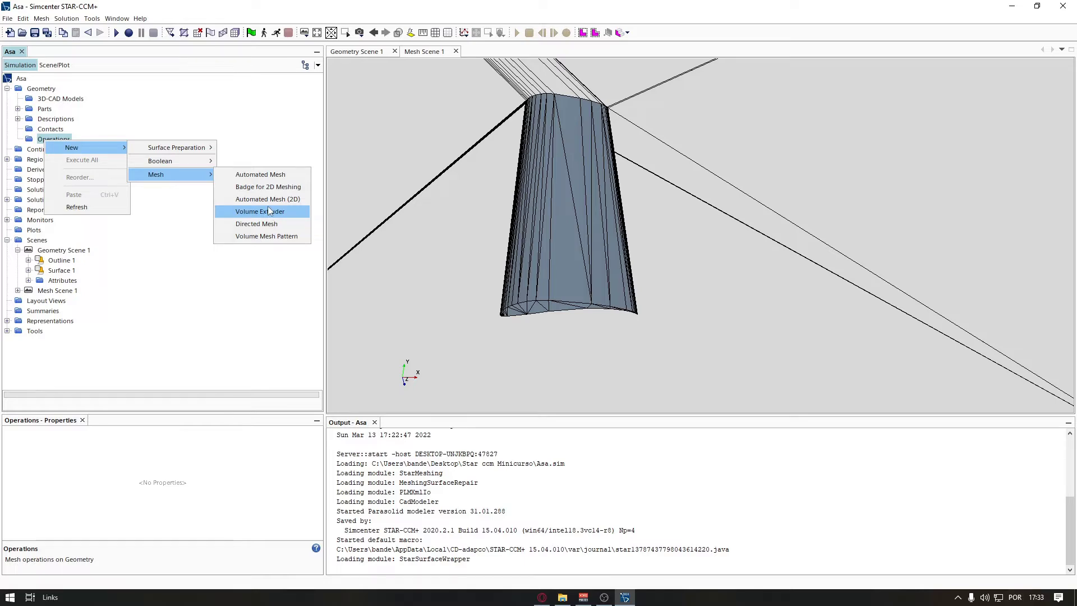
{"action": "left_click", "coordinate": [270, 178]}
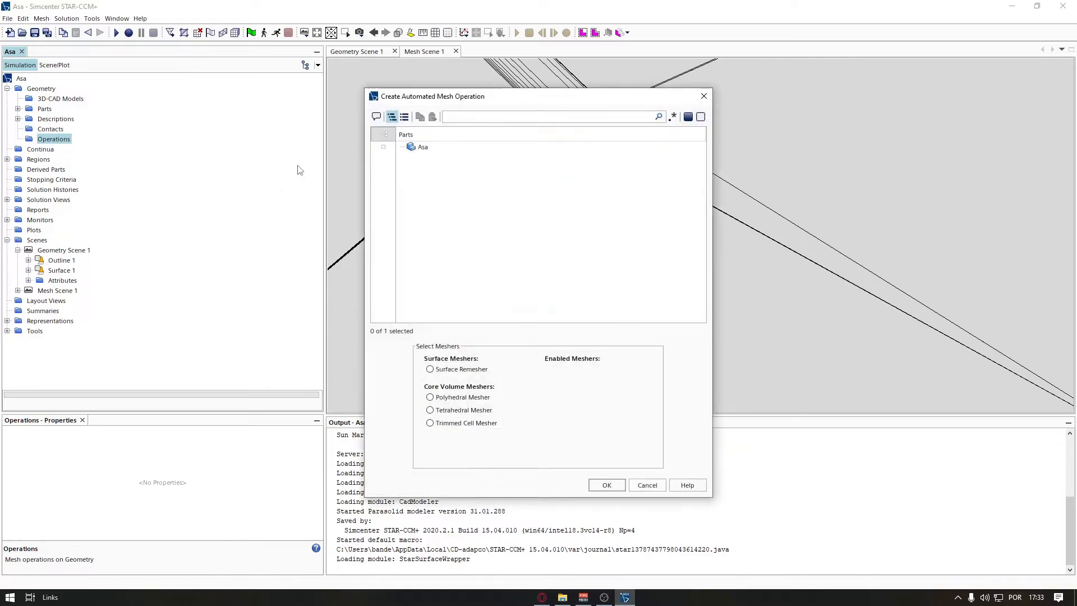
Step: Include the Asa part in the automated mesh operation and enable the Surface Remesher and Automatic Surface Repair
{"action": "left_click", "coordinate": [410, 148]}
{"action": "left_click_drag", "start_coordinate": [658, 98], "coordinate": [942, 41]}
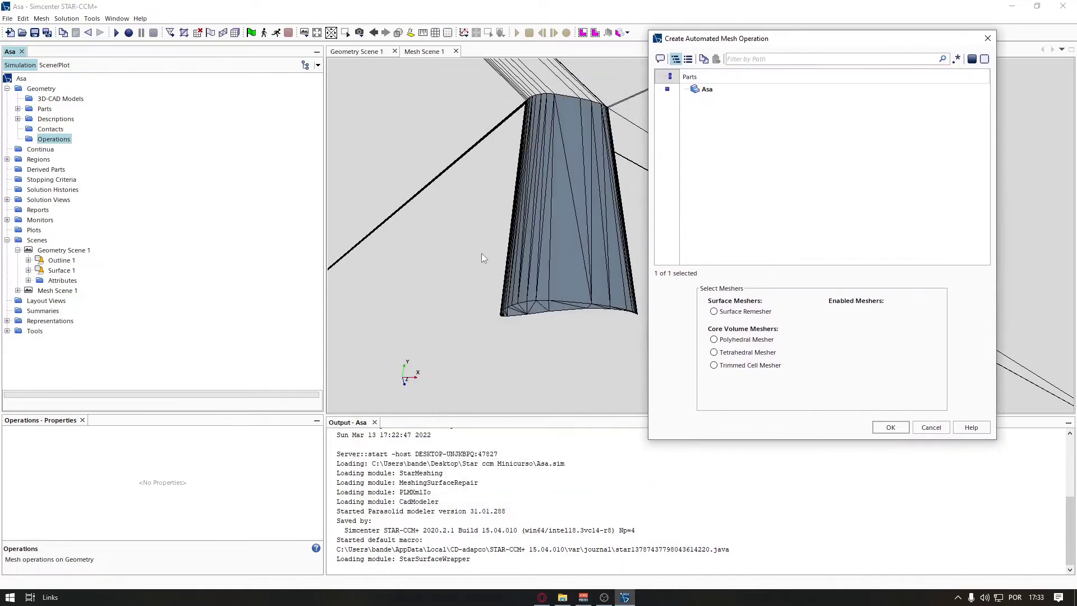
{"action": "left_click", "coordinate": [715, 312]}
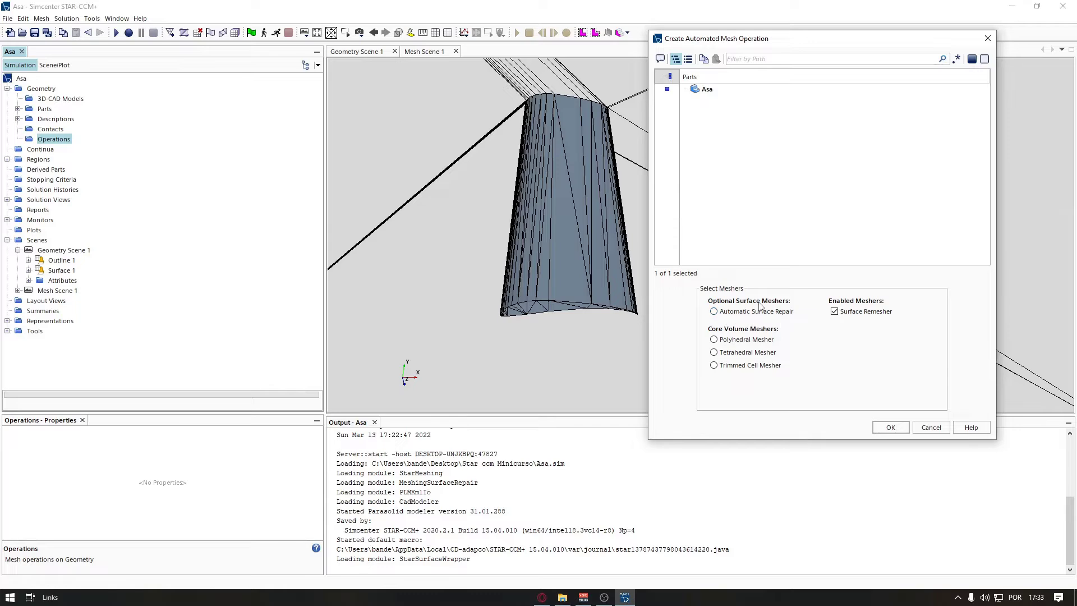
{"action": "left_click", "coordinate": [715, 312]}
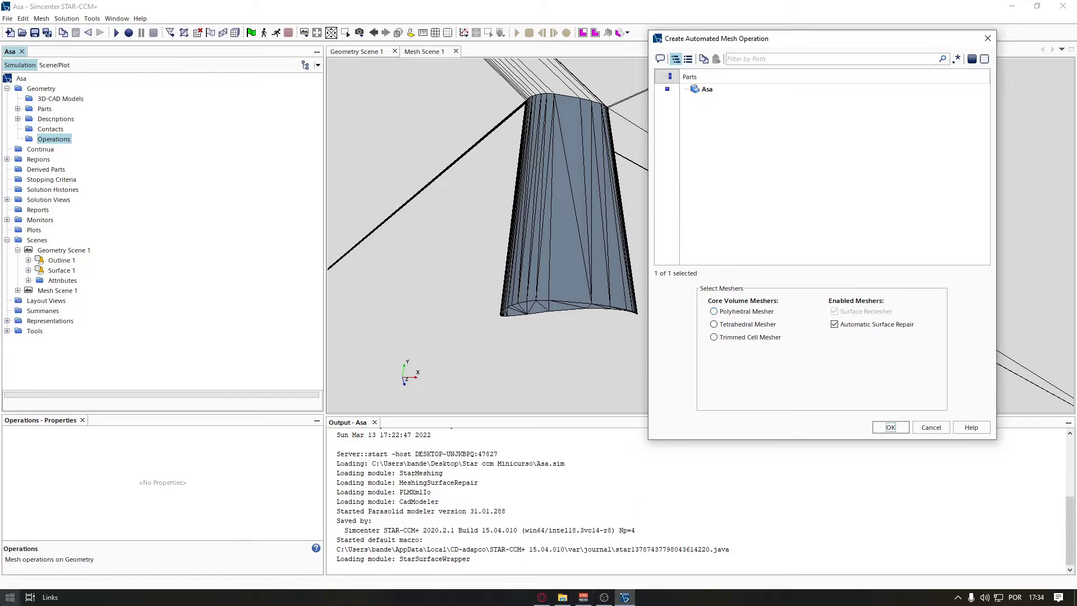
Step: Open Microsoft Edge and search the web for images of "polyhedral mesh"
{"action": "left_click", "coordinate": [10, 597]}
{"action": "type", "text": "micro"}
{"action": "key", "text": "Return"}
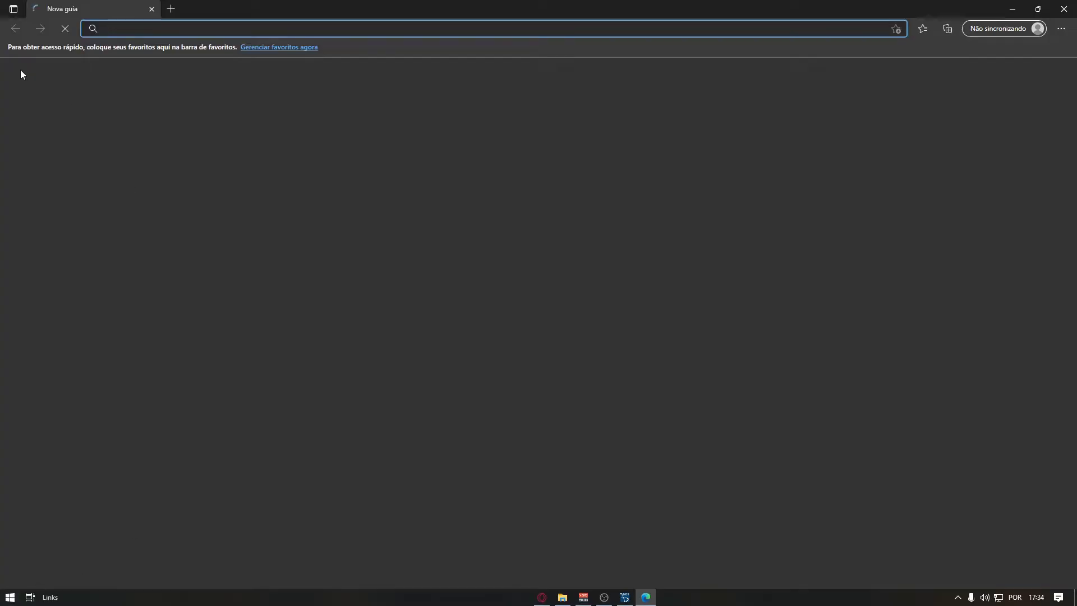
{"action": "type", "text": "polyhedral mesh"}
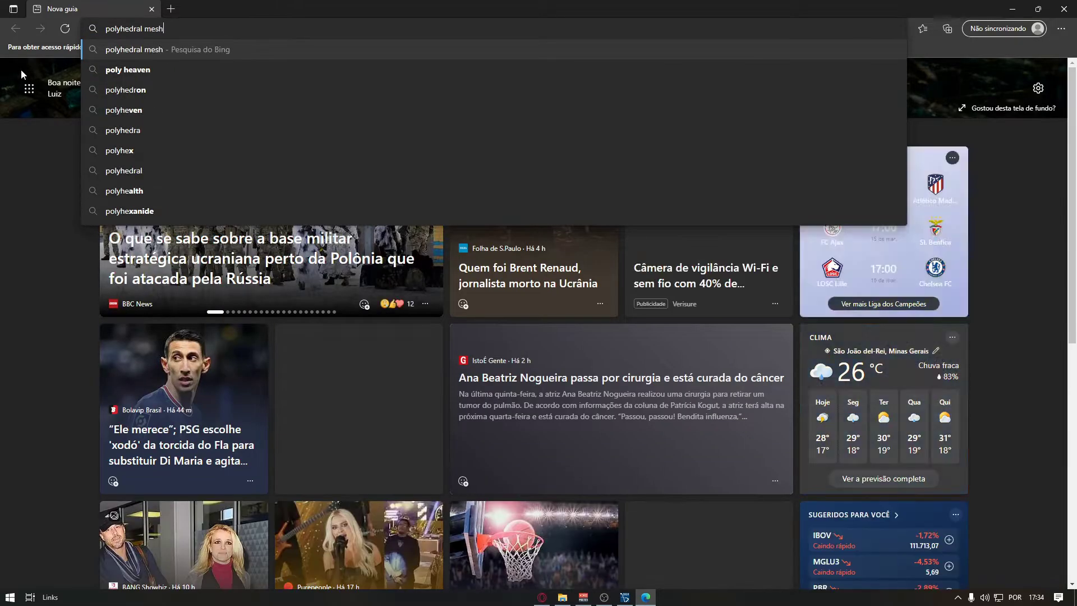
{"action": "key", "text": "Return"}
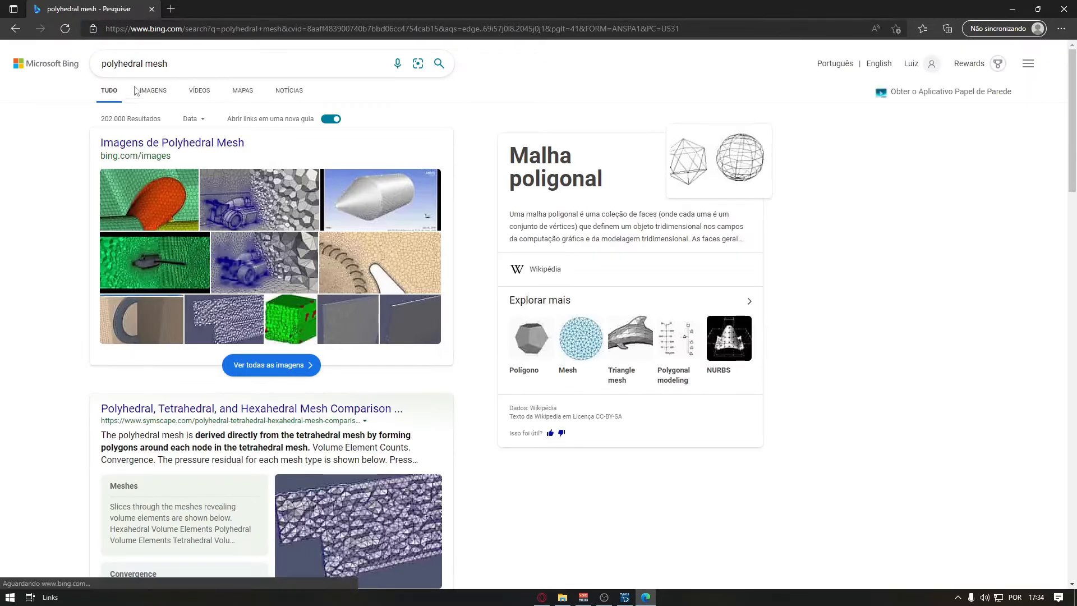
{"action": "left_click", "coordinate": [155, 91]}
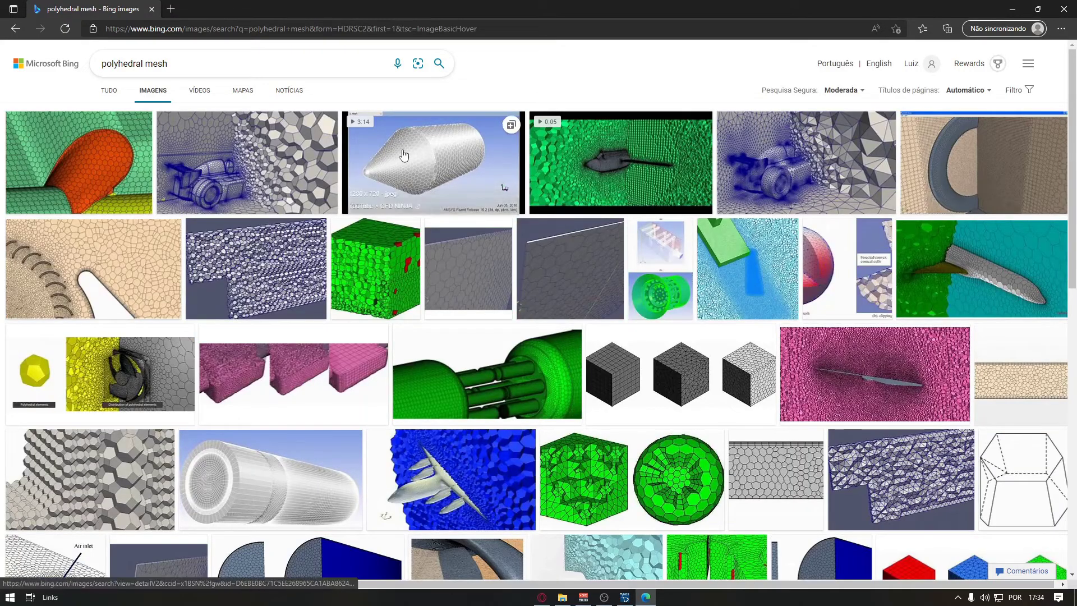
Step: Examine the polyhedral mesh examples of the cone-nosed cylinder and the race car in enlarged view
{"action": "left_click", "coordinate": [424, 183]}
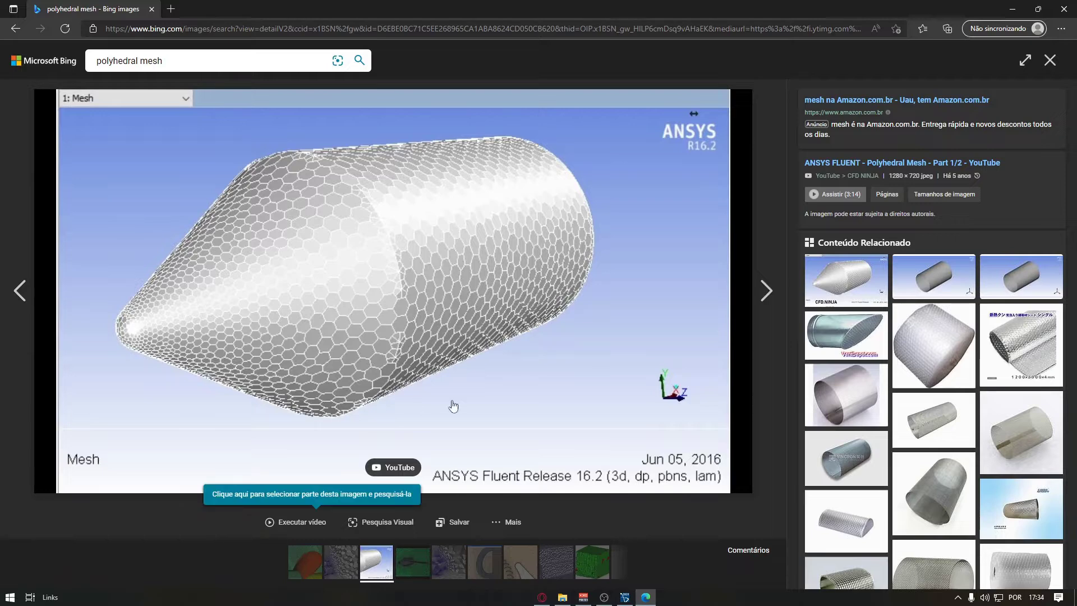
{"action": "left_click", "coordinate": [1049, 60]}
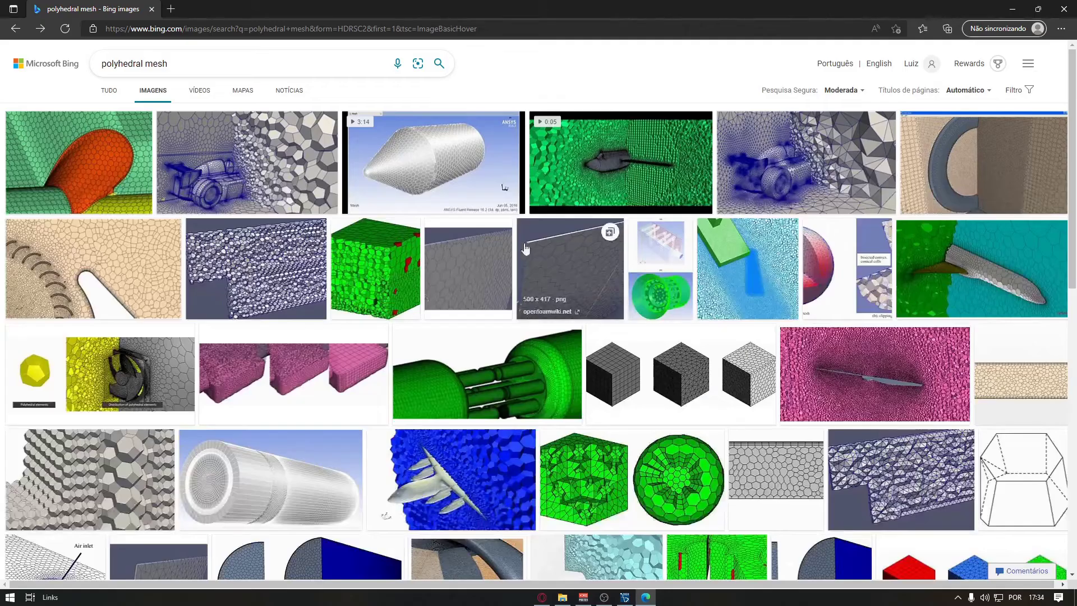
{"action": "left_click", "coordinate": [282, 176]}
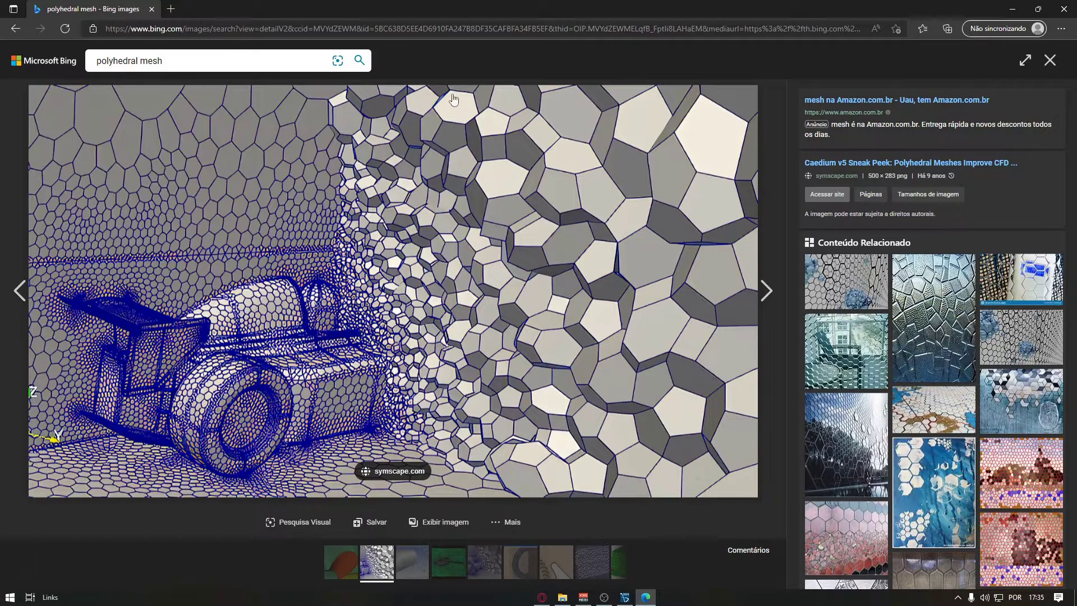
{"action": "left_click", "coordinate": [1050, 60]}
Step: Change the image search to "tetrahedral mesh"
{"action": "double_click", "coordinate": [142, 62]}
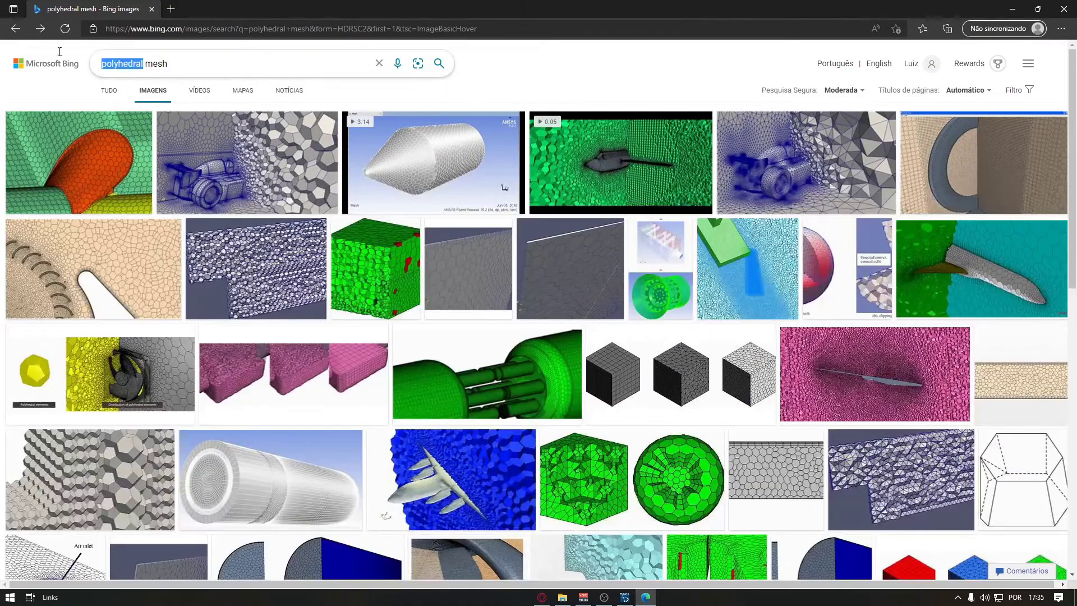
{"action": "type", "text": "tetrahe"}
{"action": "type", "text": "dral"}
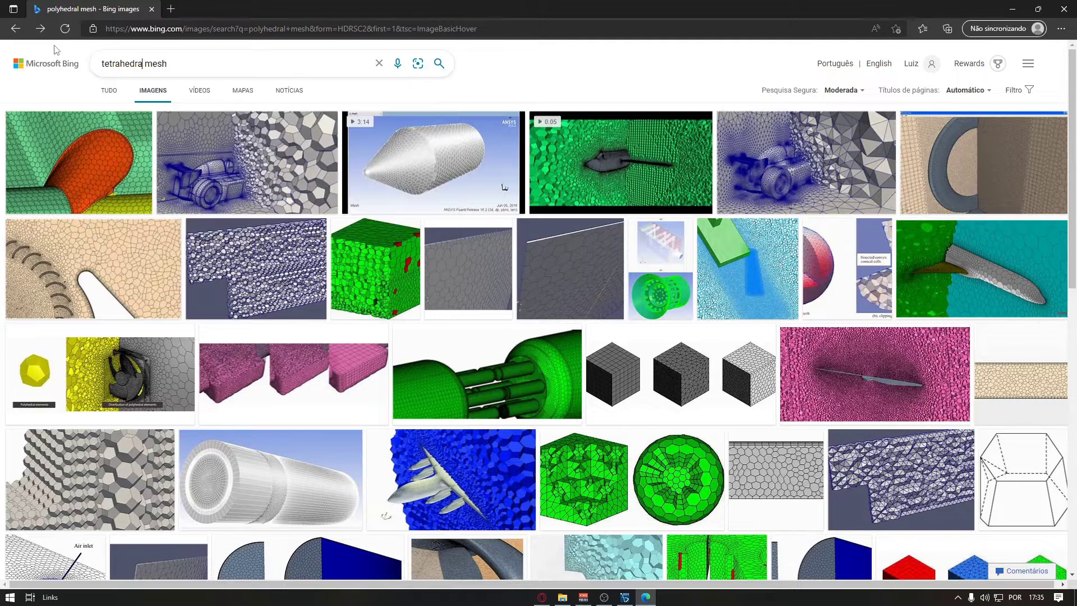
{"action": "key", "text": "Return"}
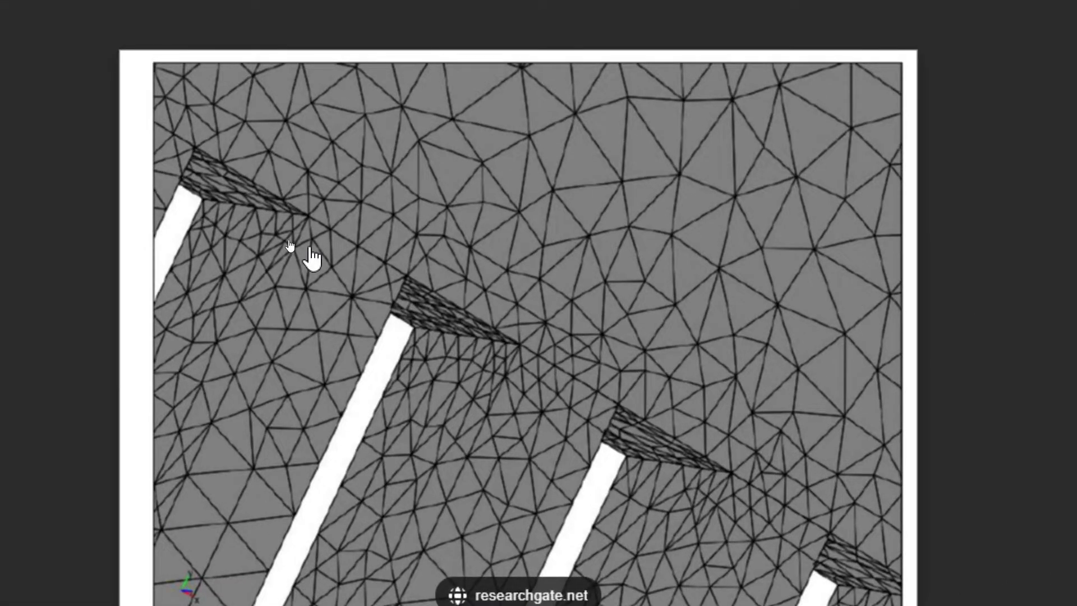
Step: Examine the cell refinement in the enlarged tetrahedral mesh image of the C-type geometry, and return to the image results
{"action": "mouse_move", "coordinate": [282, 196]}
{"action": "left_mouse_down"}
{"action": "mouse_move", "coordinate": [244, 210]}
{"action": "mouse_move", "coordinate": [283, 265]}
{"action": "mouse_move", "coordinate": [315, 260]}
{"action": "mouse_move", "coordinate": [303, 243]}
{"action": "mouse_move", "coordinate": [312, 247]}
{"action": "left_mouse_up"}
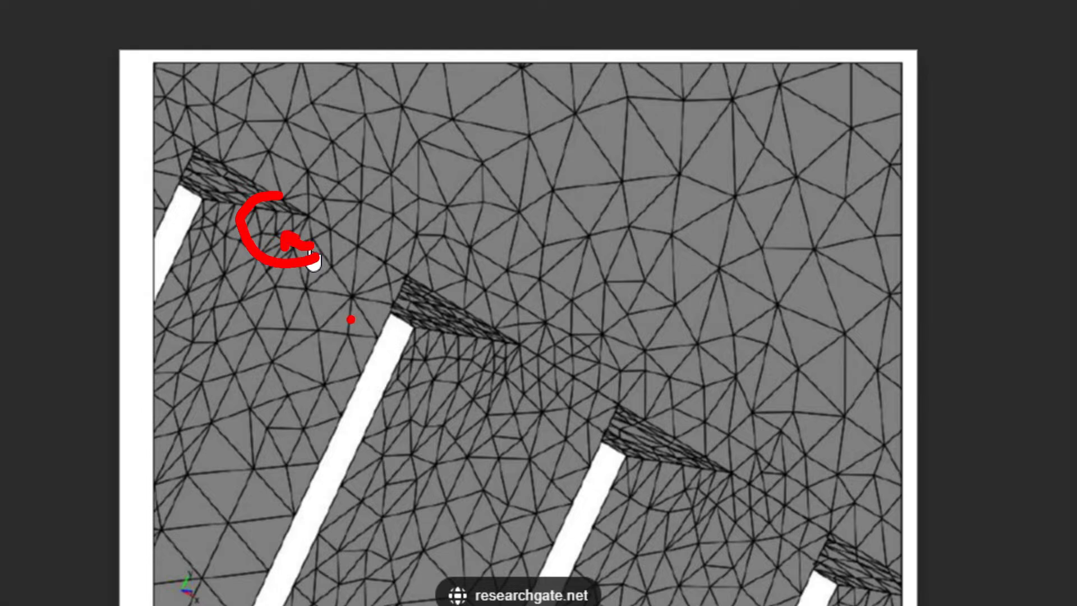
{"action": "key", "text": "Escape"}
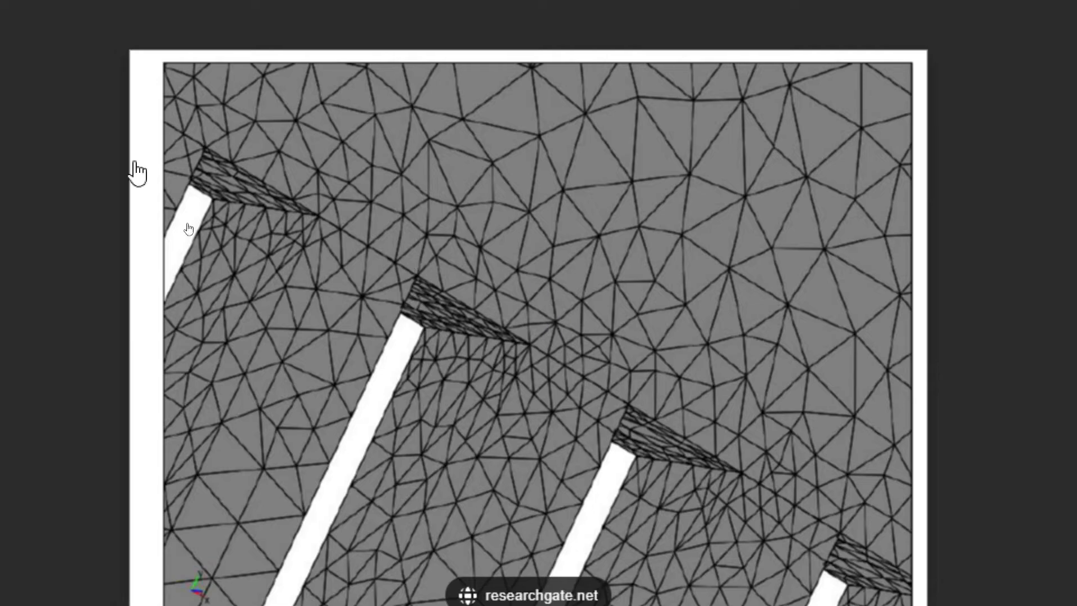
{"action": "key", "text": "Escape"}
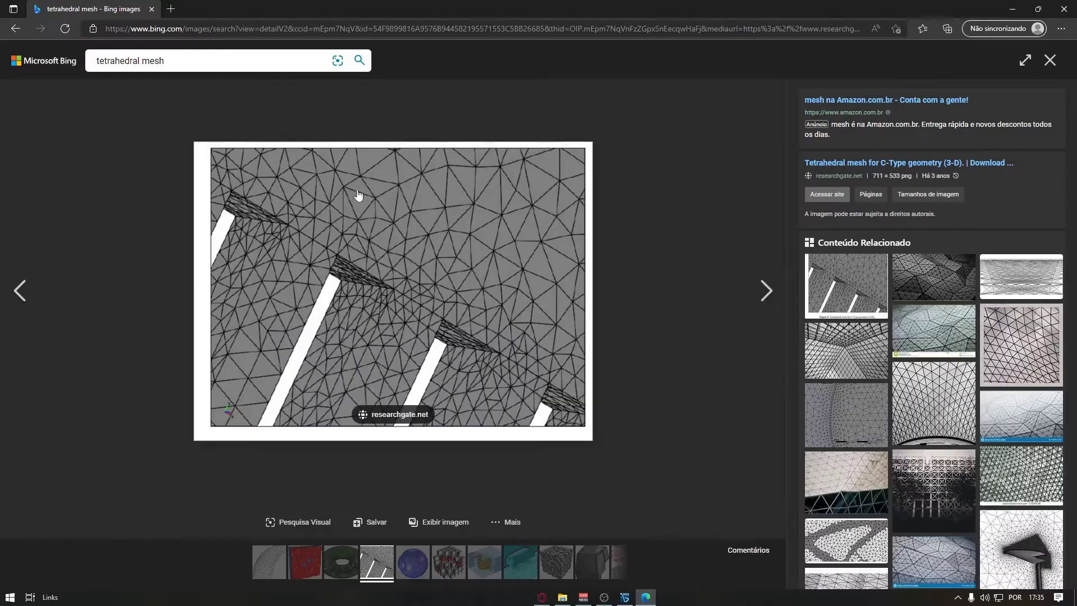
{"action": "scroll", "coordinate": [962, 379], "scroll_direction": "down", "scroll_amount": 5}
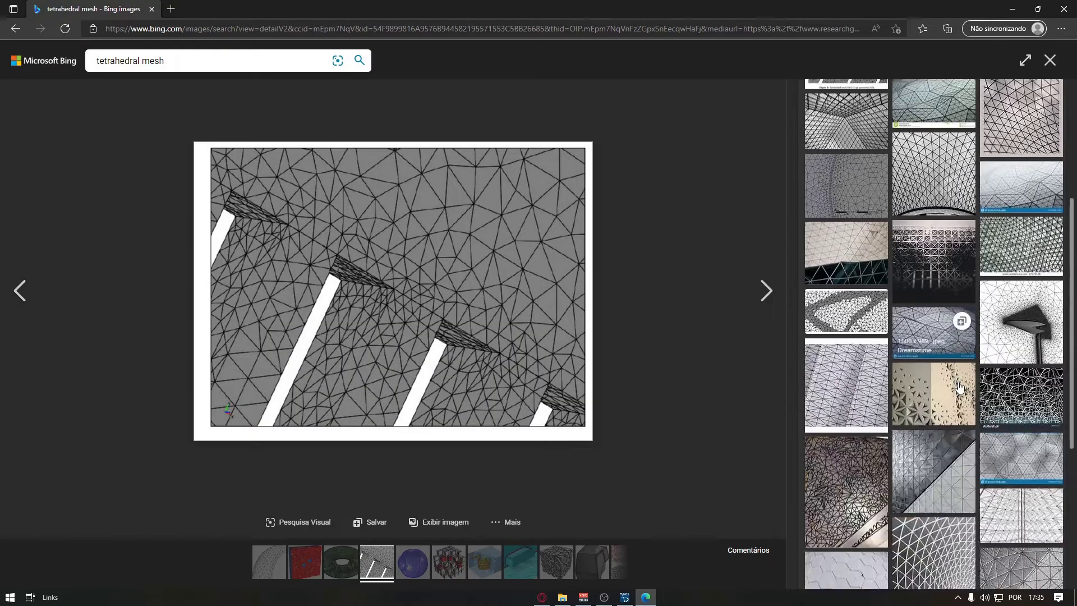
{"action": "scroll", "coordinate": [961, 382], "scroll_direction": "up", "scroll_amount": 5}
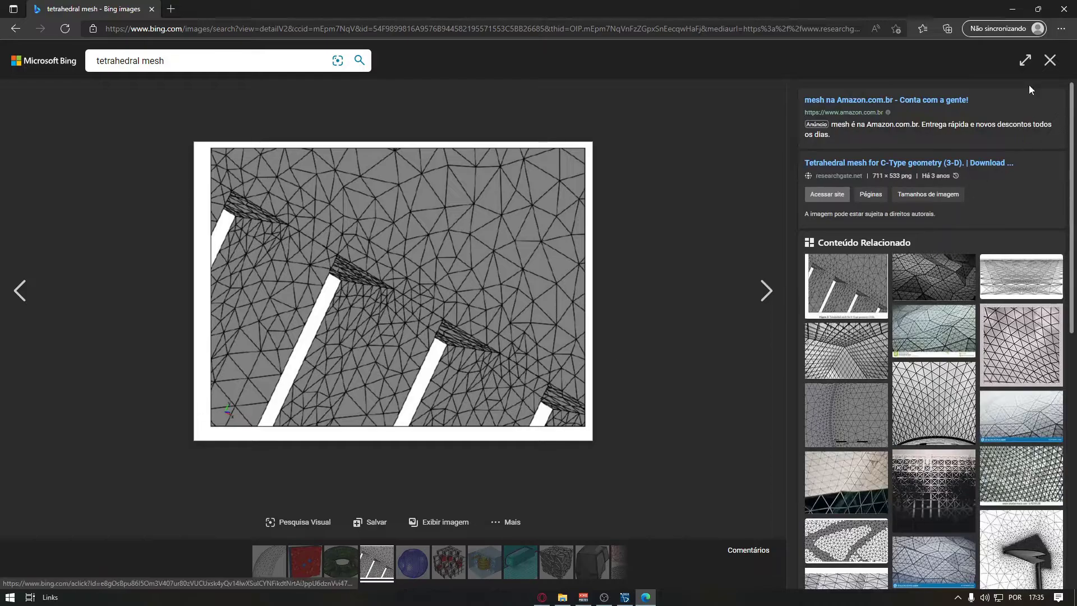
{"action": "left_click", "coordinate": [1050, 60]}
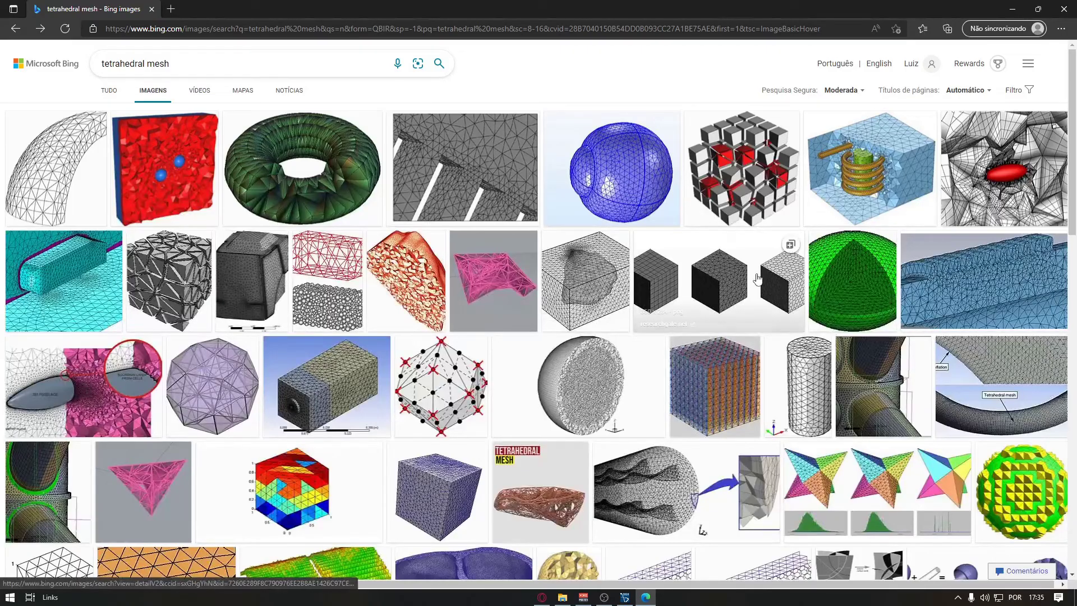
Step: Examine the tetrahedral mesh image of the bellows section, comparing its fine and coarse areas, and close the enlarged view
{"action": "left_click", "coordinate": [981, 291]}
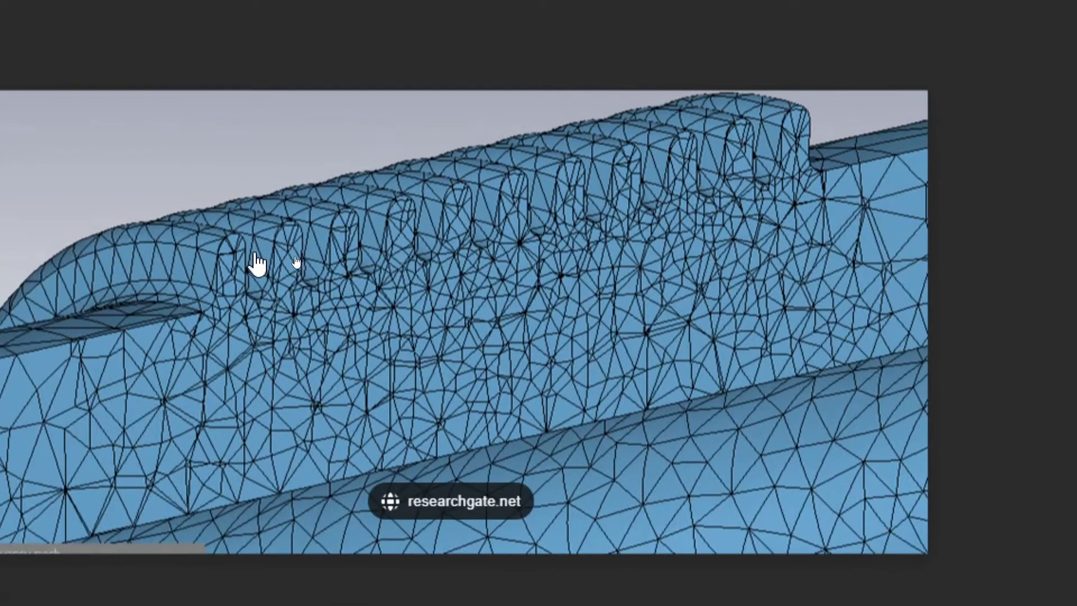
{"action": "left_click", "coordinate": [296, 263]}
{"action": "mouse_move", "coordinate": [247, 346]}
{"action": "left_mouse_down"}
{"action": "mouse_move", "coordinate": [511, 330]}
{"action": "mouse_move", "coordinate": [770, 229]}
{"action": "mouse_move", "coordinate": [596, 161]}
{"action": "mouse_move", "coordinate": [368, 194]}
{"action": "mouse_move", "coordinate": [295, 229]}
{"action": "left_mouse_up"}
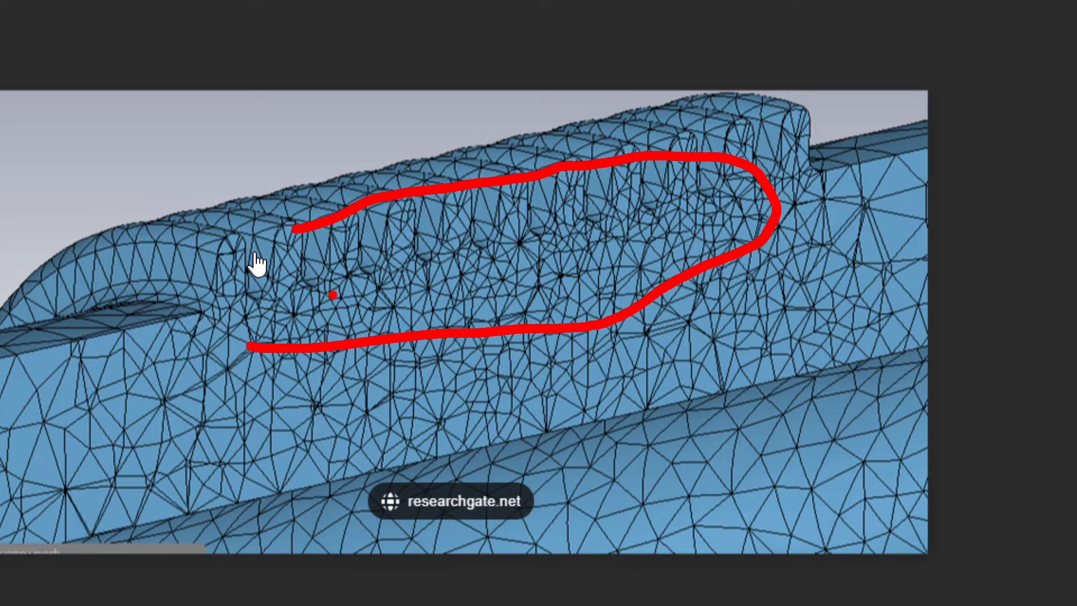
{"action": "left_click_drag", "start_coordinate": [333, 296], "coordinate": [344, 286]}
{"action": "mouse_move", "coordinate": [46, 340]}
{"action": "left_mouse_down"}
{"action": "mouse_move", "coordinate": [29, 444]}
{"action": "mouse_move", "coordinate": [95, 508]}
{"action": "mouse_move", "coordinate": [230, 359]}
{"action": "mouse_move", "coordinate": [25, 314]}
{"action": "mouse_move", "coordinate": [18, 335]}
{"action": "left_mouse_up"}
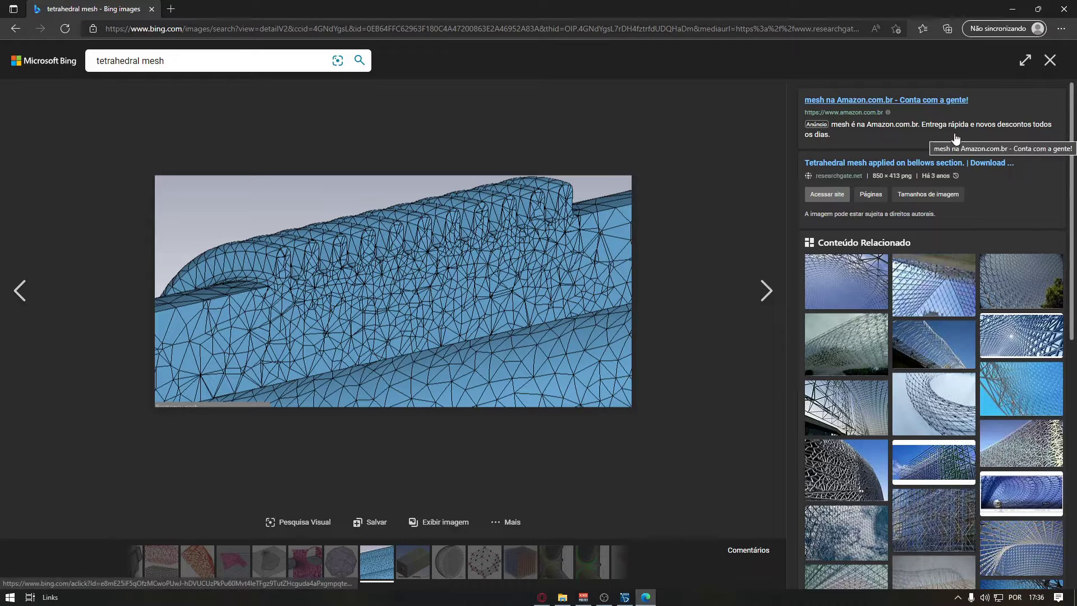
{"action": "left_click", "coordinate": [1050, 60]}
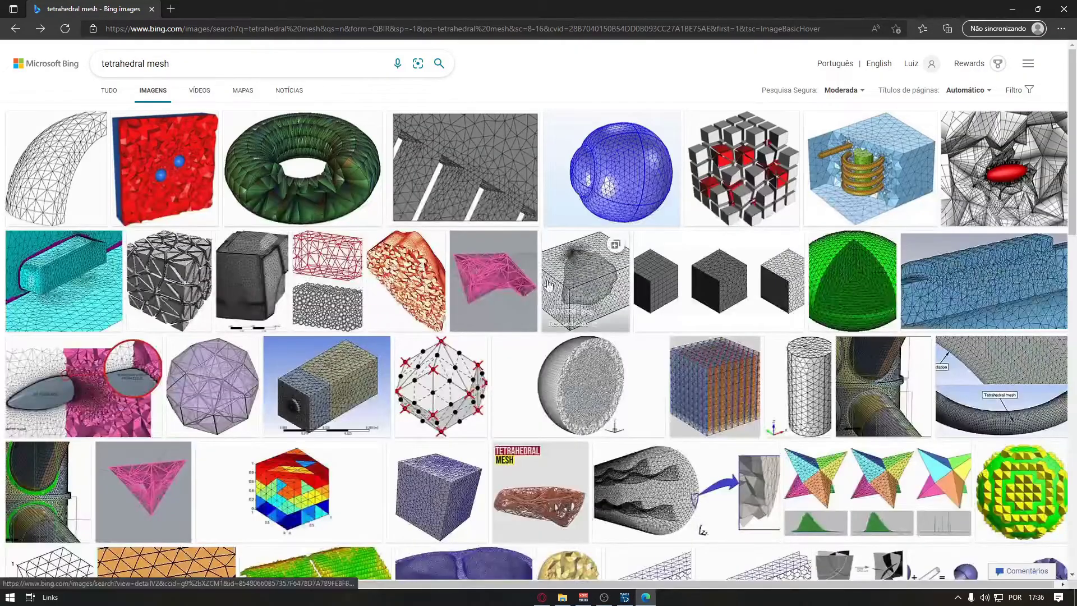
Step: Search for "polyhedral mesh" images again and enlarge the race car example
{"action": "left_click_drag", "start_coordinate": [149, 64], "coordinate": [9, 57]}
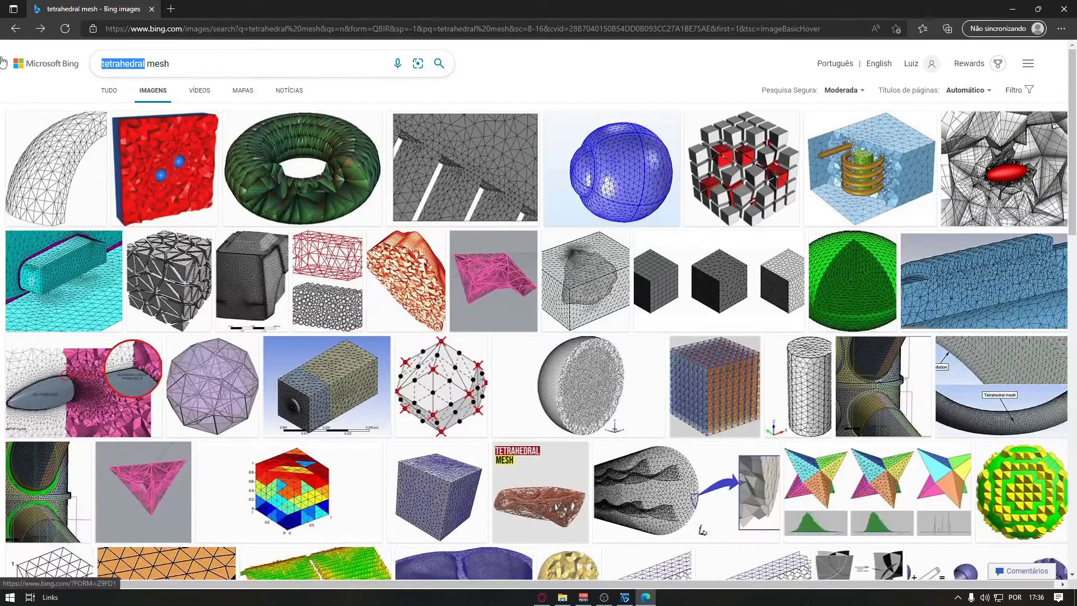
{"action": "type", "text": "polyhedral"}
{"action": "key", "text": "Return"}
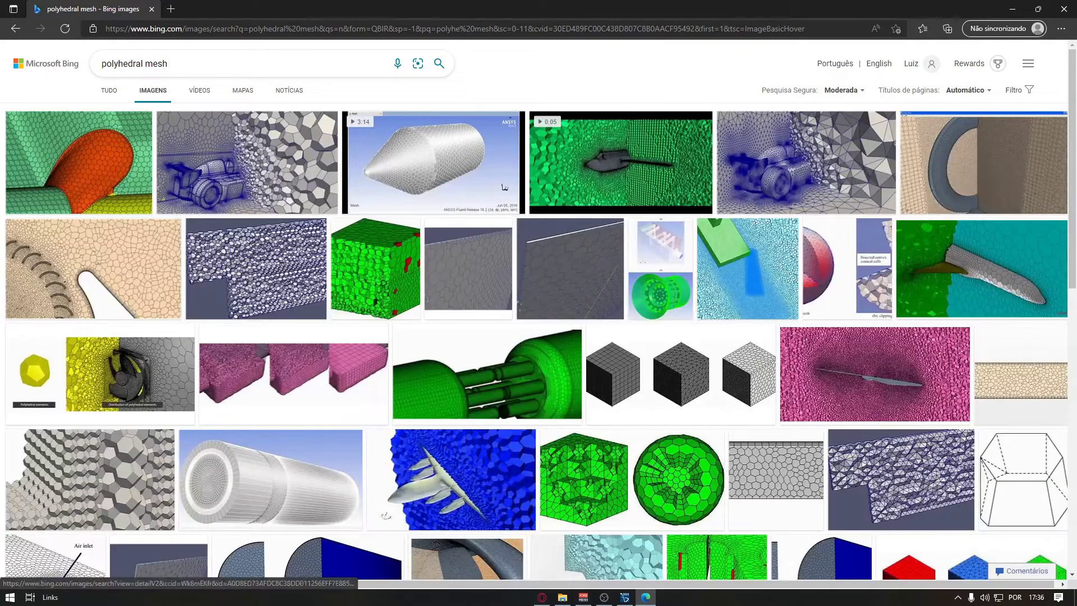
{"action": "left_click", "coordinate": [284, 166]}
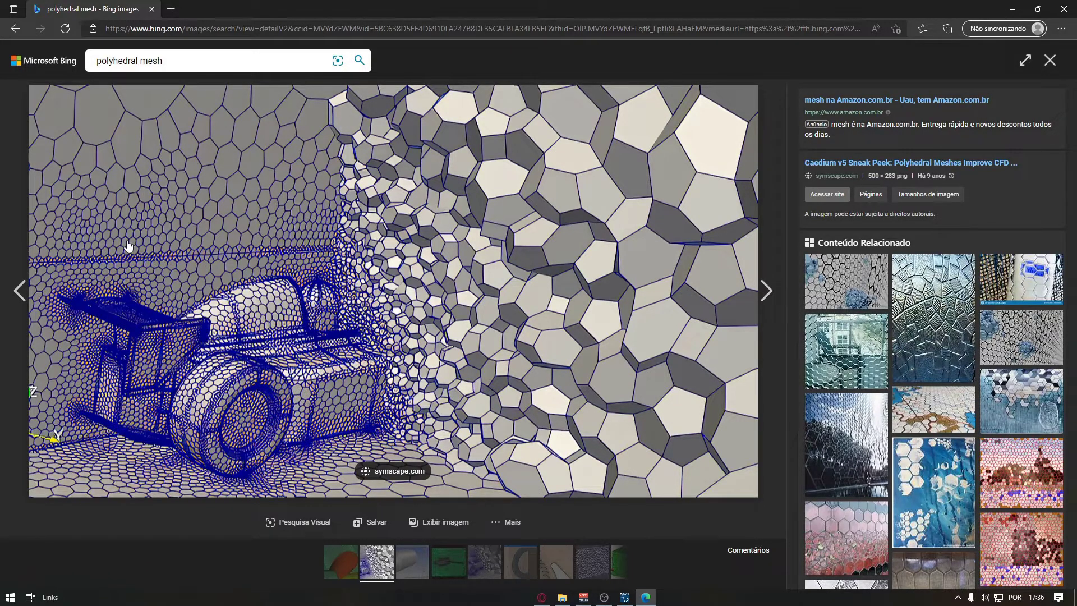
Step: Switch back to Simcenter STAR-CCM+ and enable the Polyhedral Mesher for the automated mesh operation
{"action": "mouse_move", "coordinate": [622, 602]}
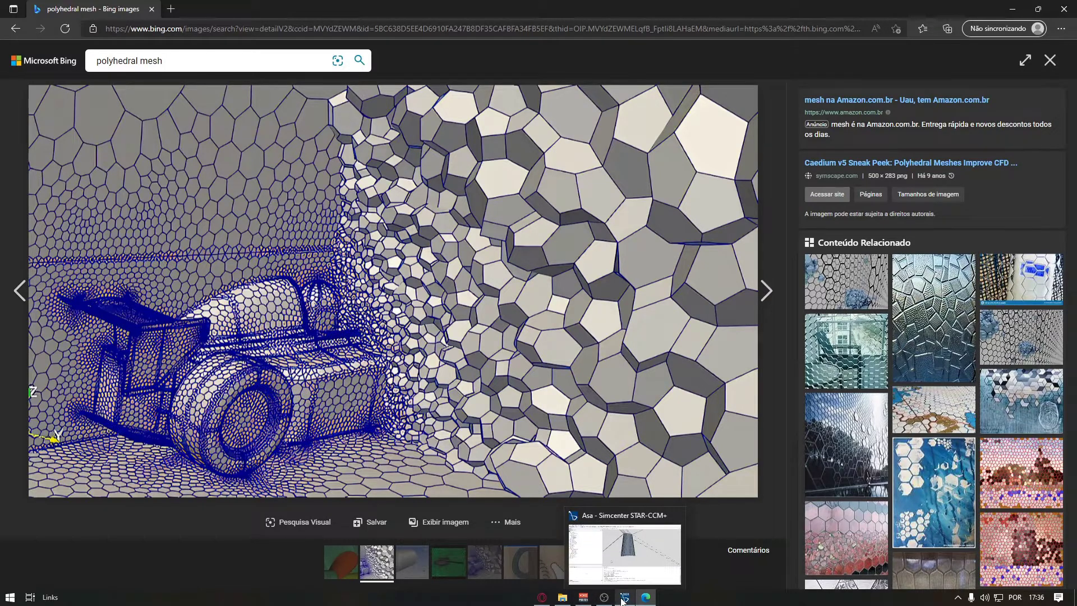
{"action": "left_click", "coordinate": [622, 600]}
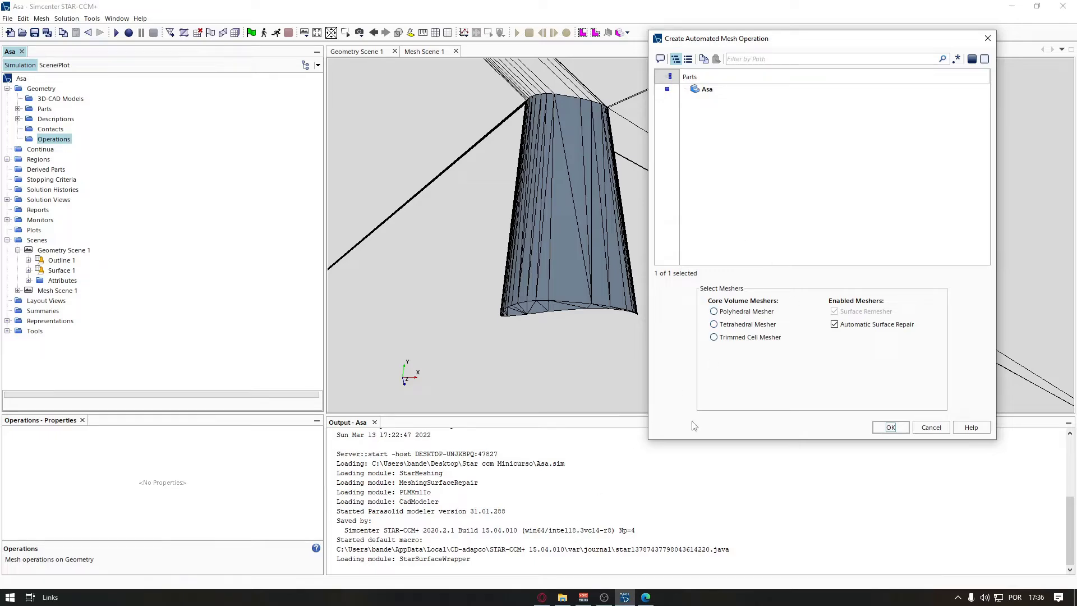
{"action": "left_click", "coordinate": [766, 313]}
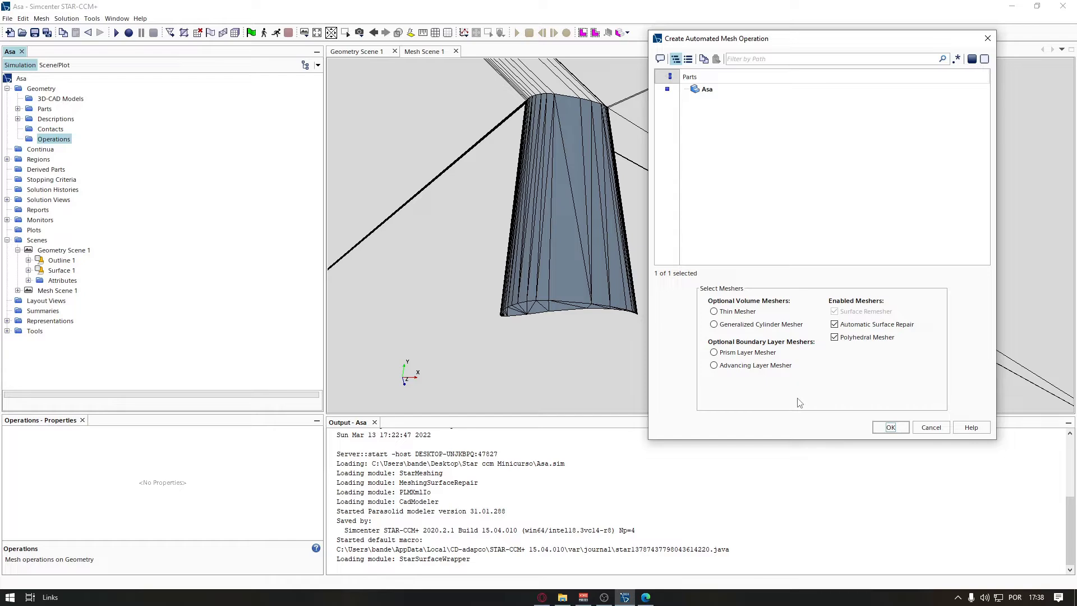
Step: Switch to Microsoft Edge, close the enlarged race car image and search for "inflation mesh" images
{"action": "left_click", "coordinate": [544, 597]}
{"action": "left_click", "coordinate": [542, 597]}
{"action": "left_click", "coordinate": [646, 597]}
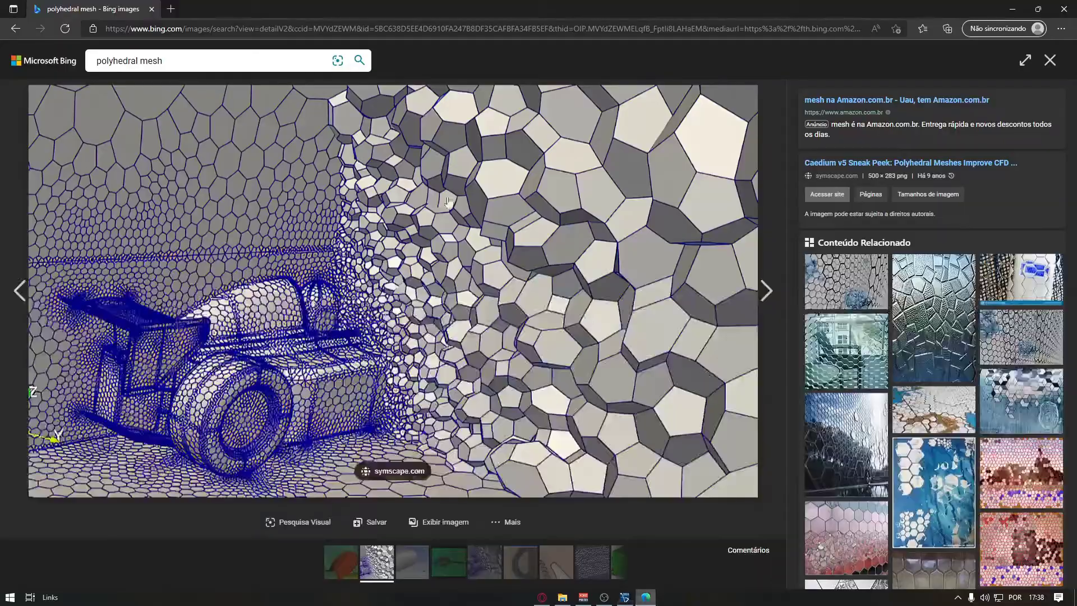
{"action": "left_click", "coordinate": [1050, 60]}
{"action": "left_click", "coordinate": [188, 73]}
{"action": "type", "text": "inflation"}
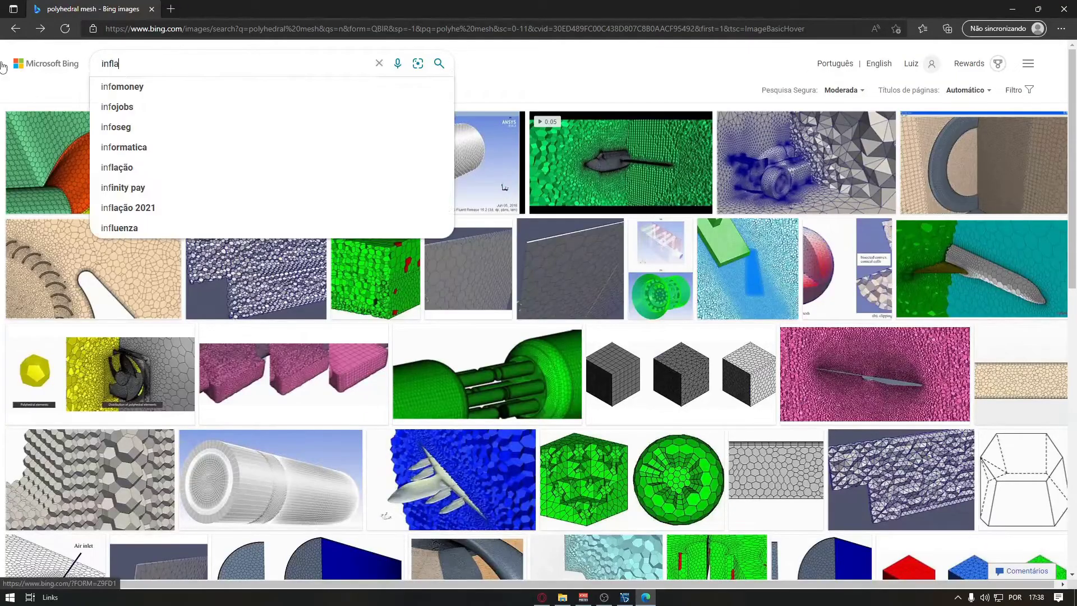
{"action": "type", "text": " mesh"}
{"action": "key", "text": "Return"}
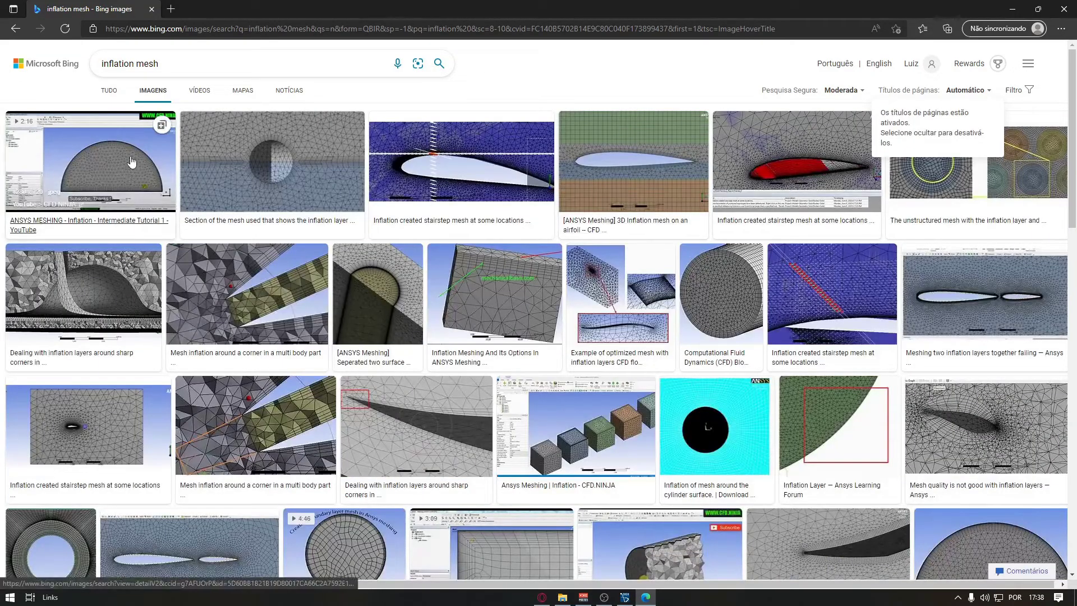
Step: View enlarged inflation mesh examples of the ANSYS half-circle section and the airfoil with the stairstep mesh, closing each one
{"action": "left_click", "coordinate": [129, 163]}
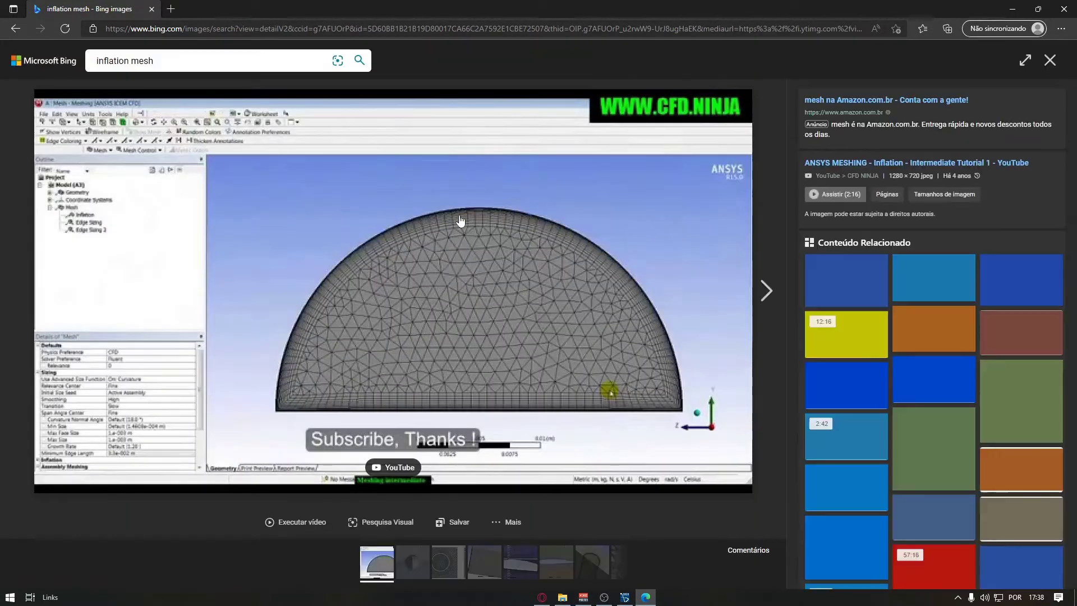
{"action": "left_click", "coordinate": [1051, 60]}
{"action": "left_click", "coordinate": [497, 170]}
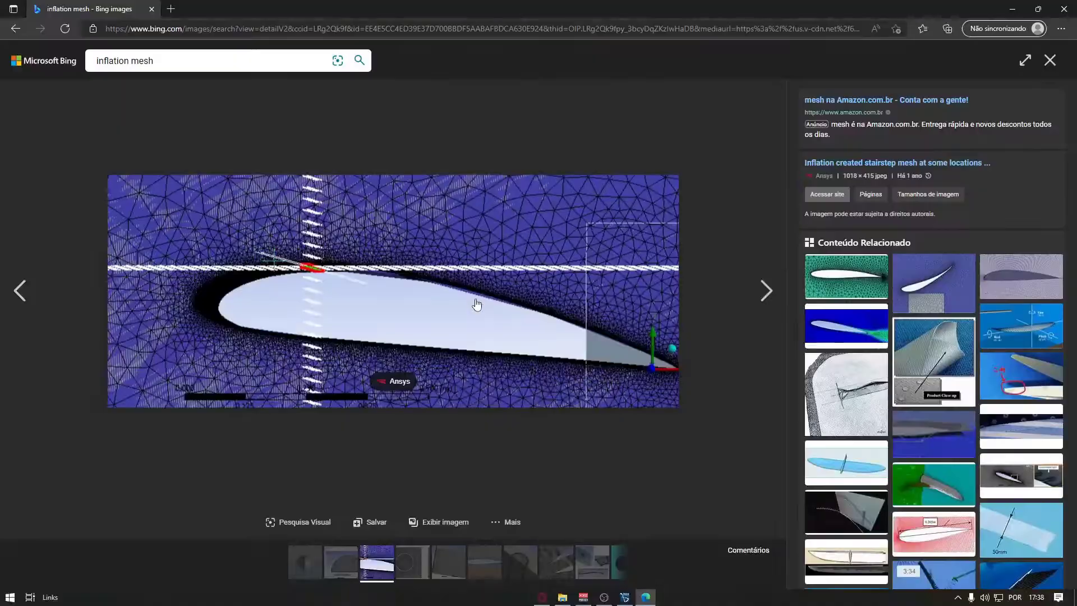
{"action": "left_click", "coordinate": [1050, 60]}
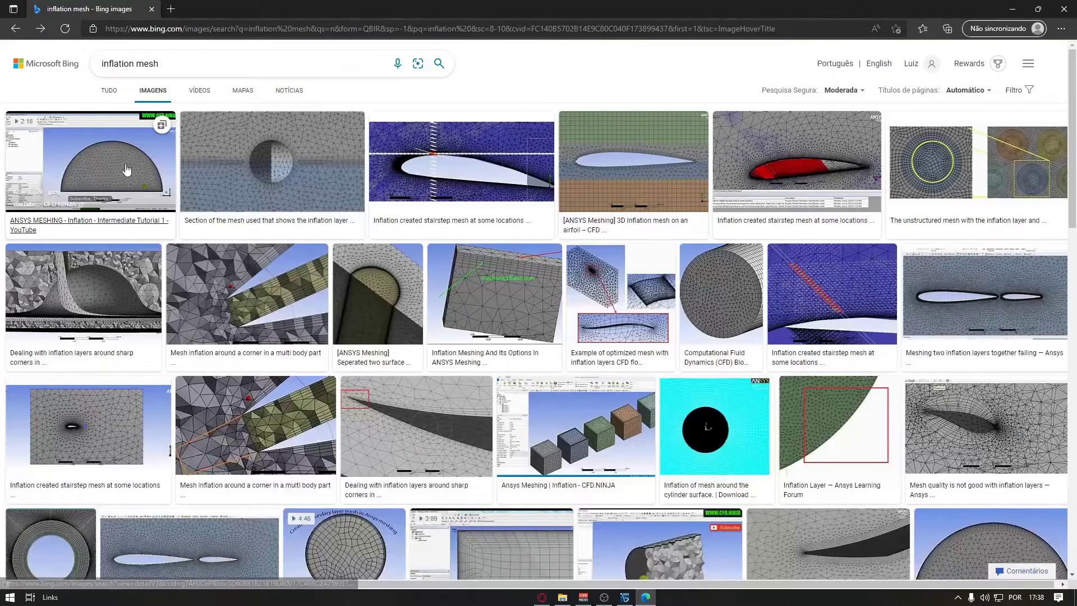
Step: Enlarge the cylinder inflation mesh image from the Computational Fluid Dynamics blog and mark its near-wall layers and interior cells with red strokes
{"action": "left_click", "coordinate": [704, 298]}
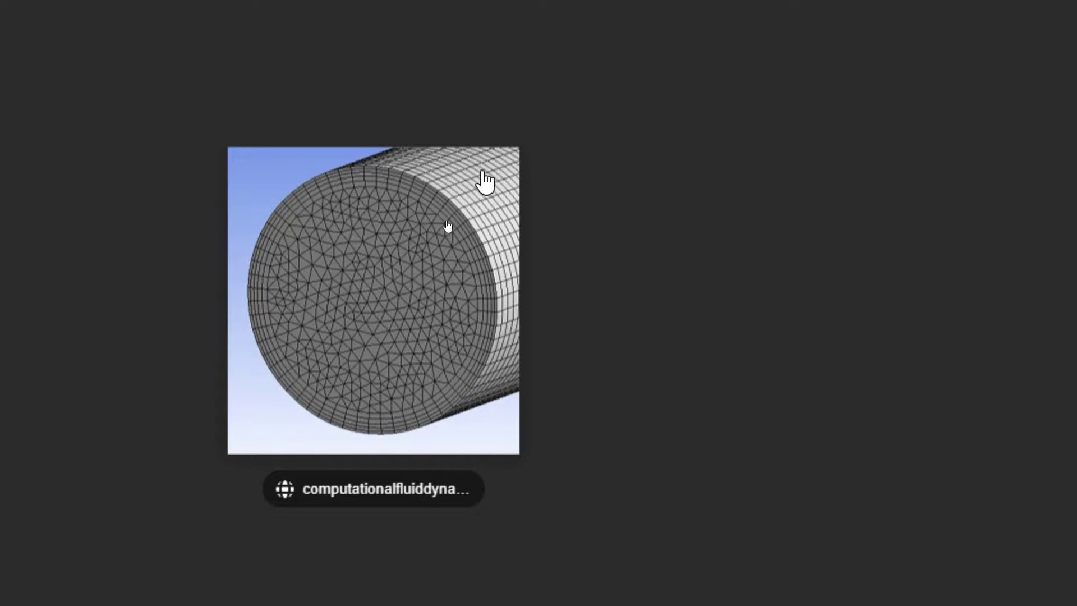
{"action": "key", "text": "ctrl+2"}
{"action": "left_click_drag", "start_coordinate": [495, 217], "coordinate": [476, 219]}
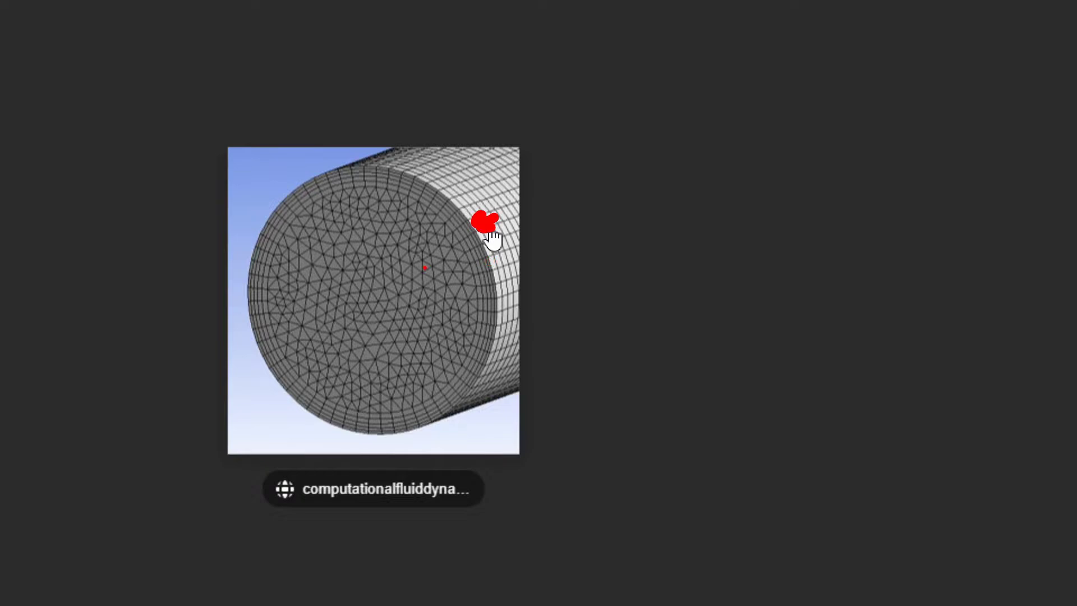
{"action": "left_click_drag", "start_coordinate": [423, 263], "coordinate": [454, 253]}
{"action": "left_click_drag", "start_coordinate": [471, 314], "coordinate": [509, 293]}
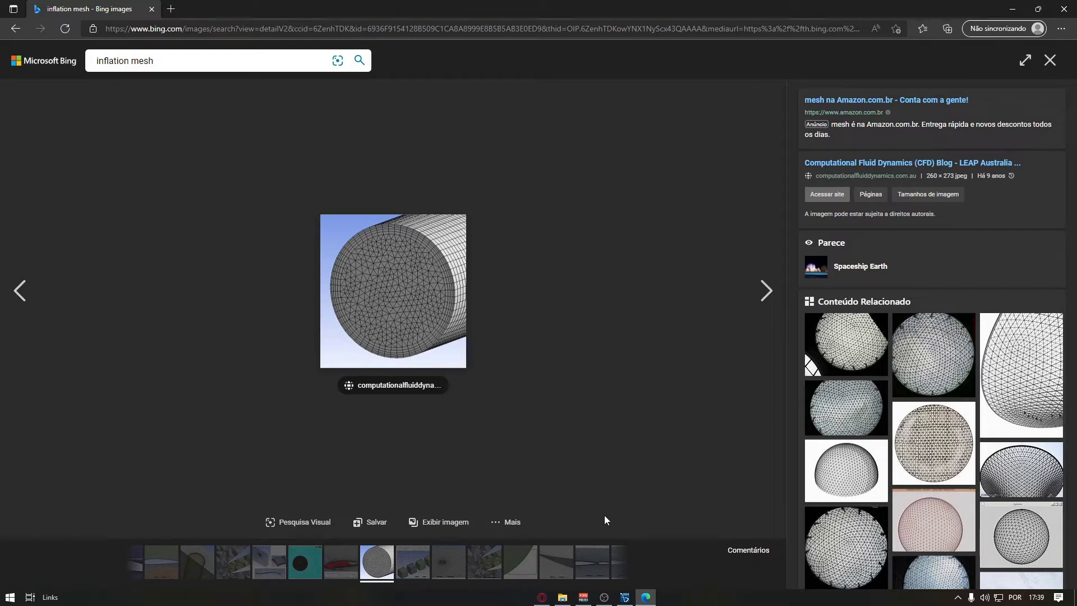
Step: Switch to Simcenter STAR-CCM+, enable the Advancing Layer Mesher and create the automated mesh operation for the Asa part
{"action": "left_click", "coordinate": [625, 599]}
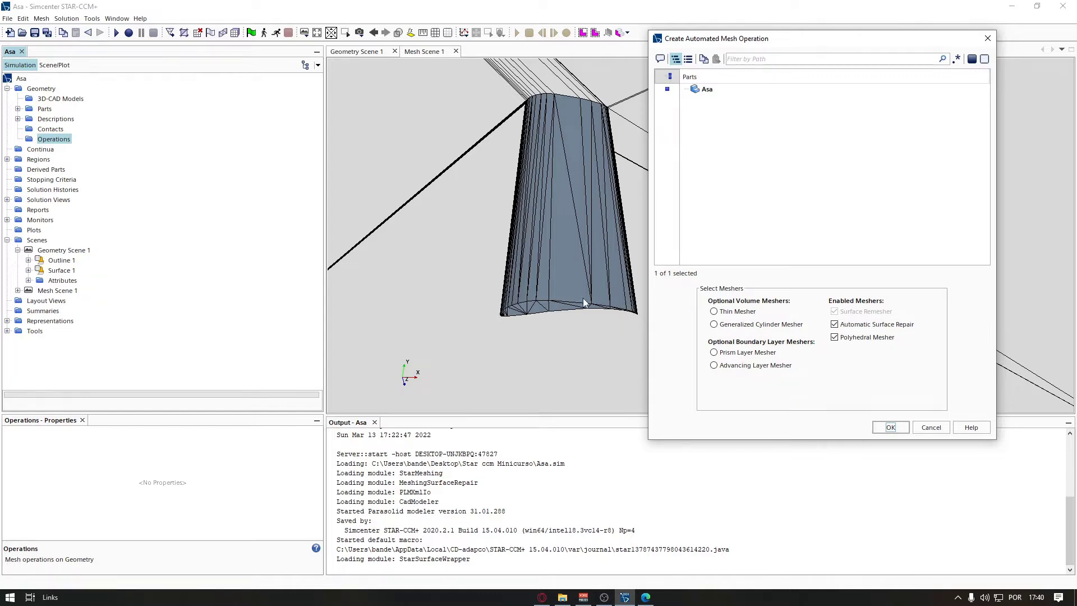
{"action": "left_click", "coordinate": [715, 365]}
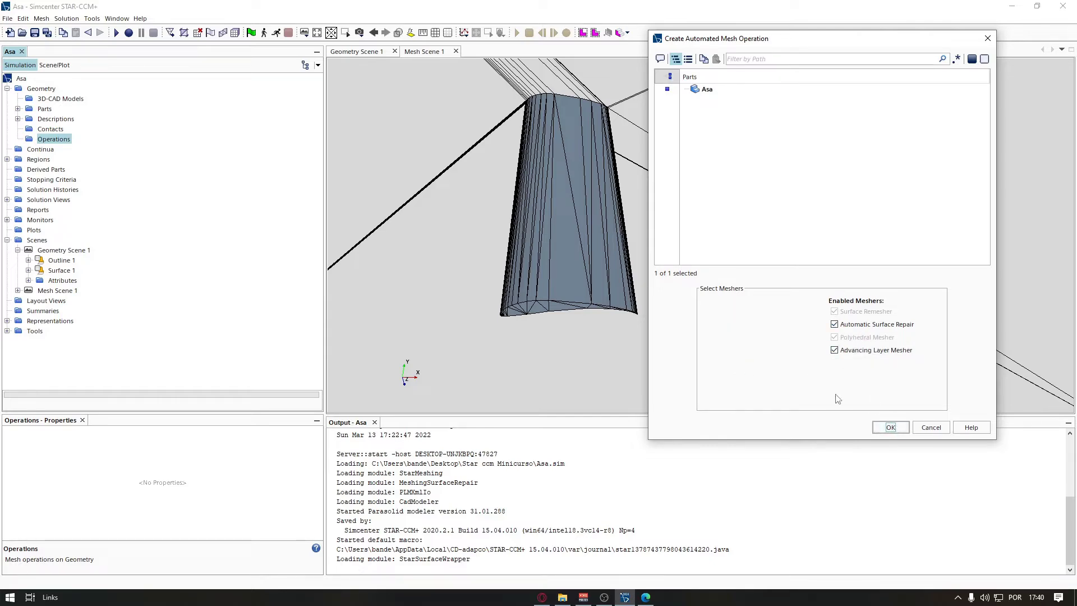
{"action": "left_click", "coordinate": [891, 428]}
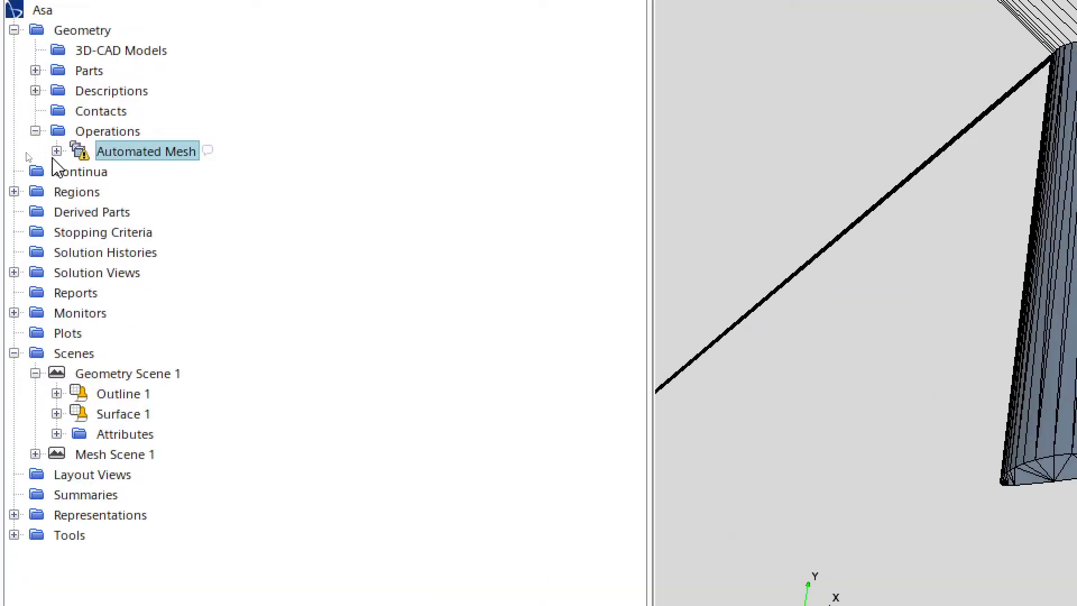
Step: Review the meshers and default controls of the Automated Mesh operation, and collapse both lists
{"action": "left_click", "coordinate": [57, 151]}
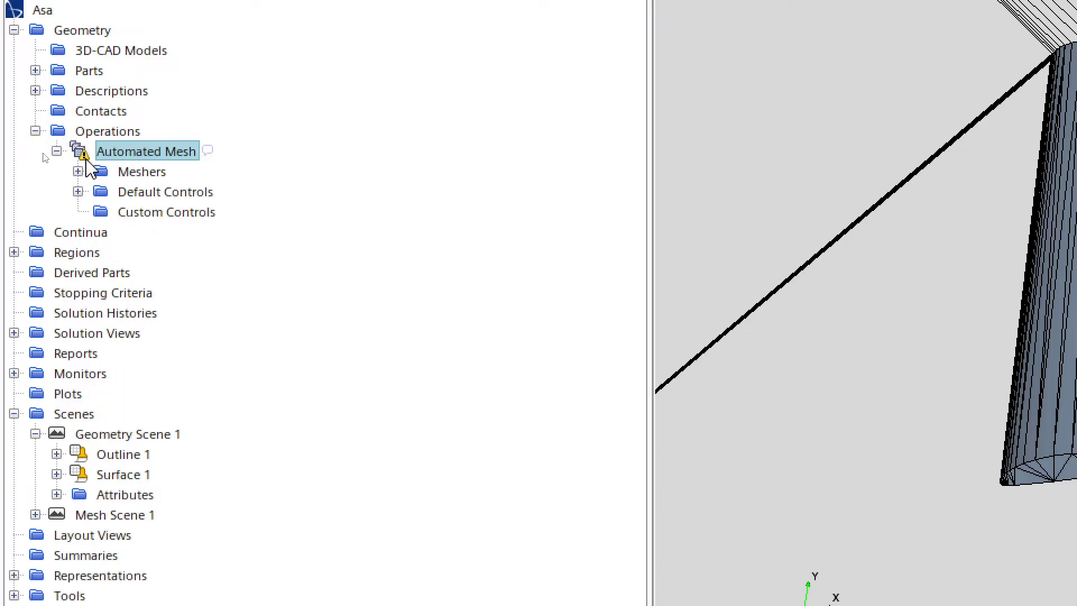
{"action": "left_click", "coordinate": [78, 172]}
{"action": "left_click", "coordinate": [78, 273]}
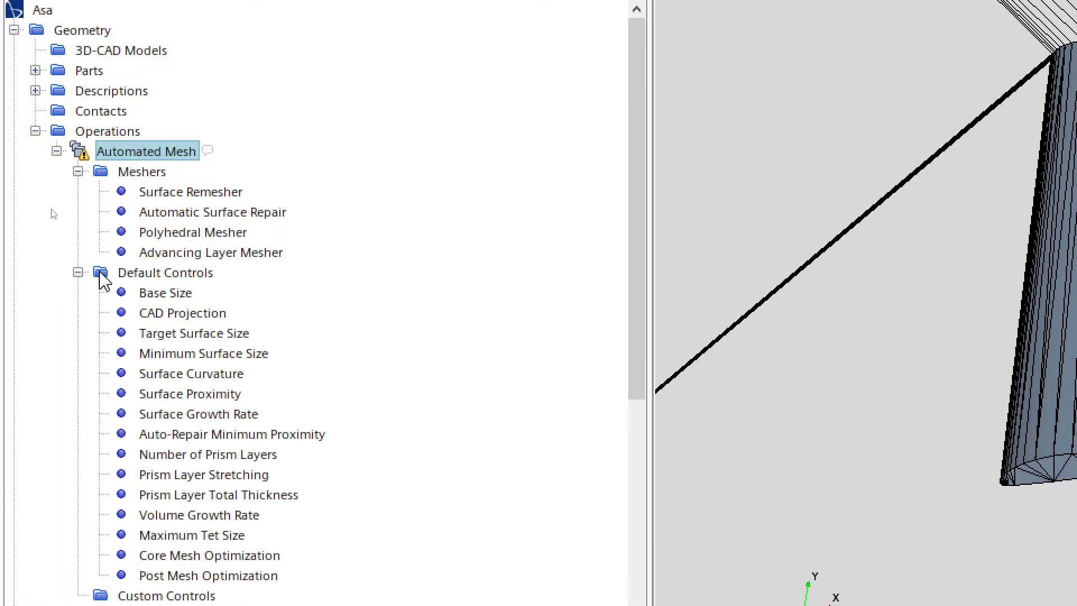
{"action": "scroll", "coordinate": [160, 283], "scroll_direction": "down", "scroll_amount": 4}
{"action": "scroll", "coordinate": [160, 283], "scroll_direction": "up", "scroll_amount": 3}
{"action": "left_click", "coordinate": [78, 172]}
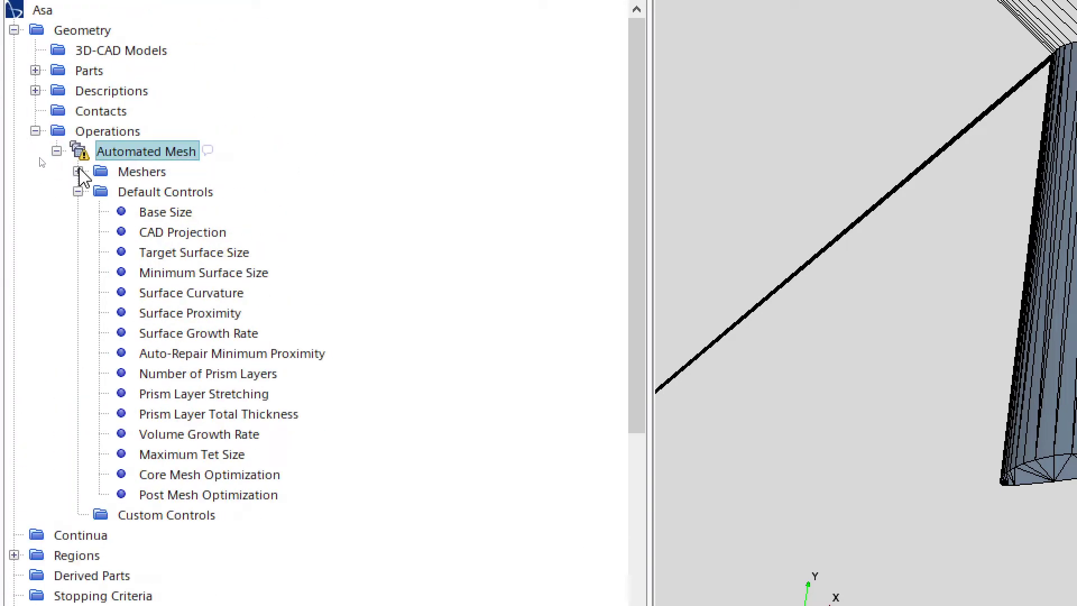
{"action": "left_click", "coordinate": [78, 192]}
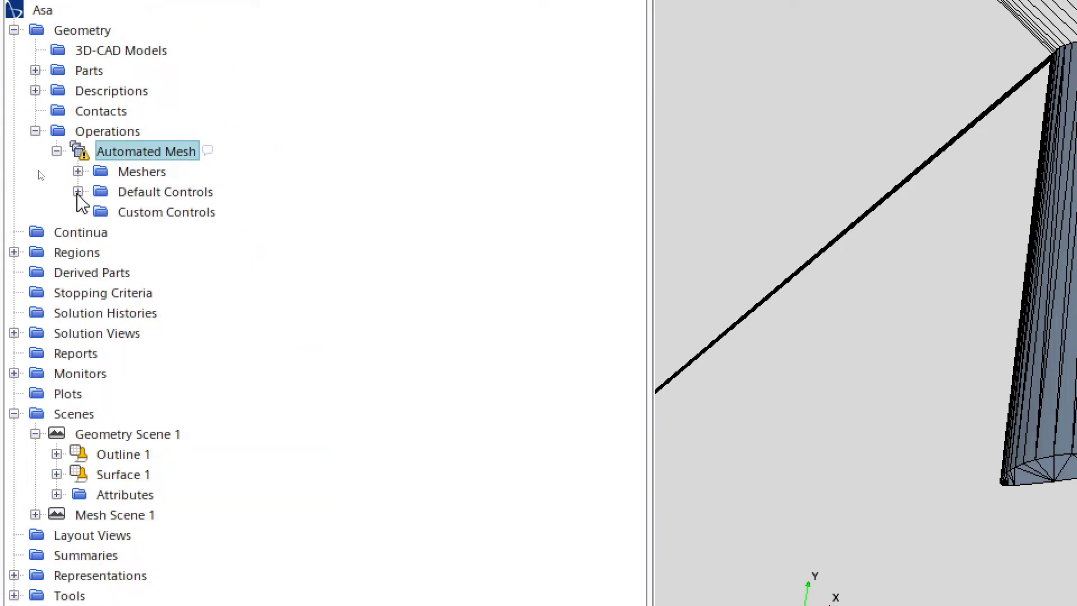
{"action": "right_click", "coordinate": [125, 162]}
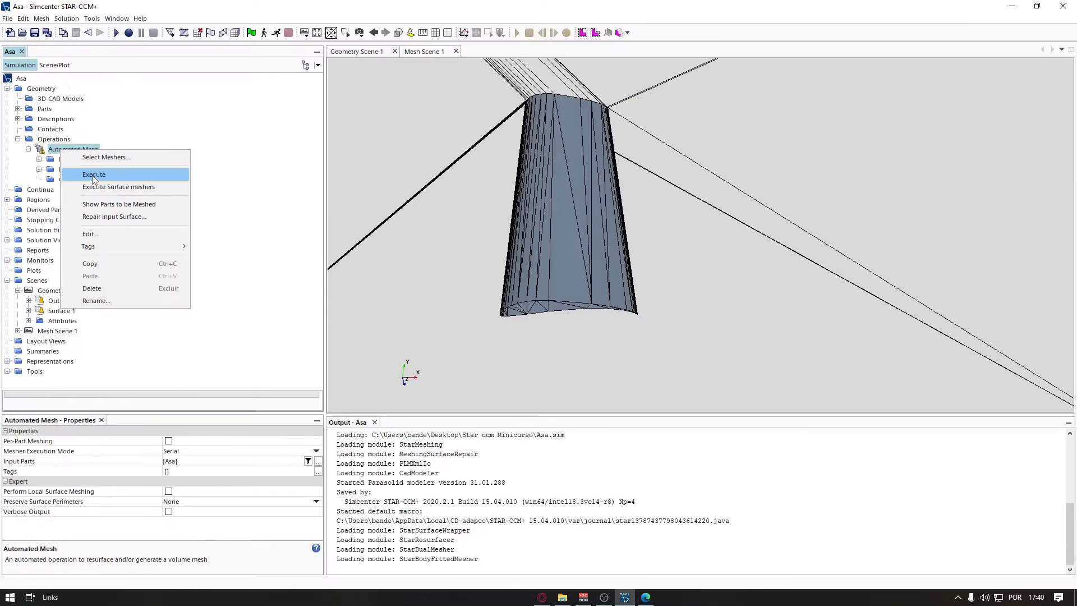
{"action": "left_click", "coordinate": [245, 137]}
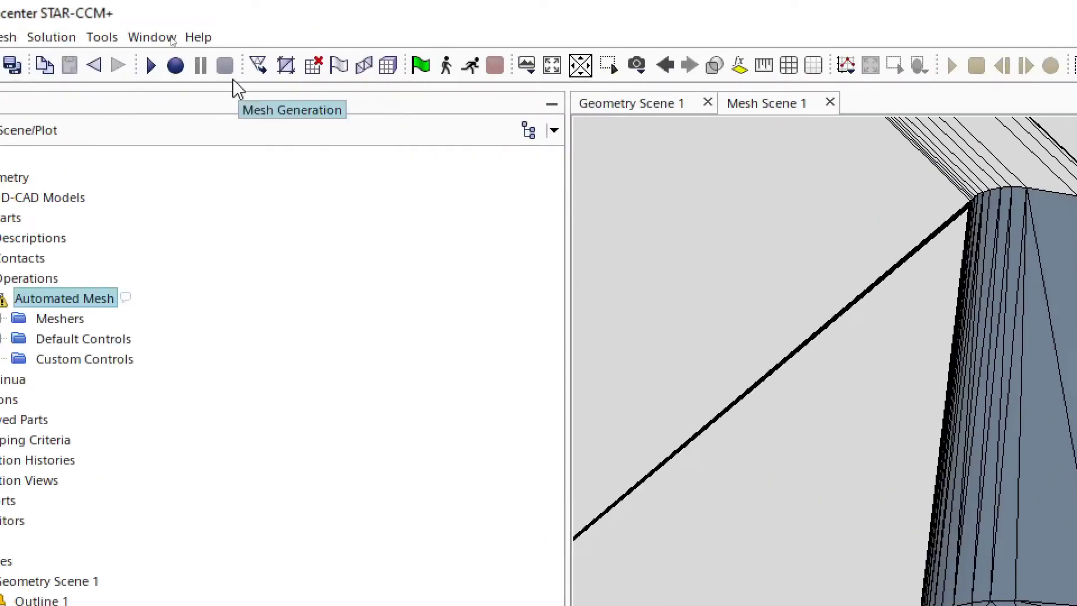
{"action": "right_click", "coordinate": [47, 303]}
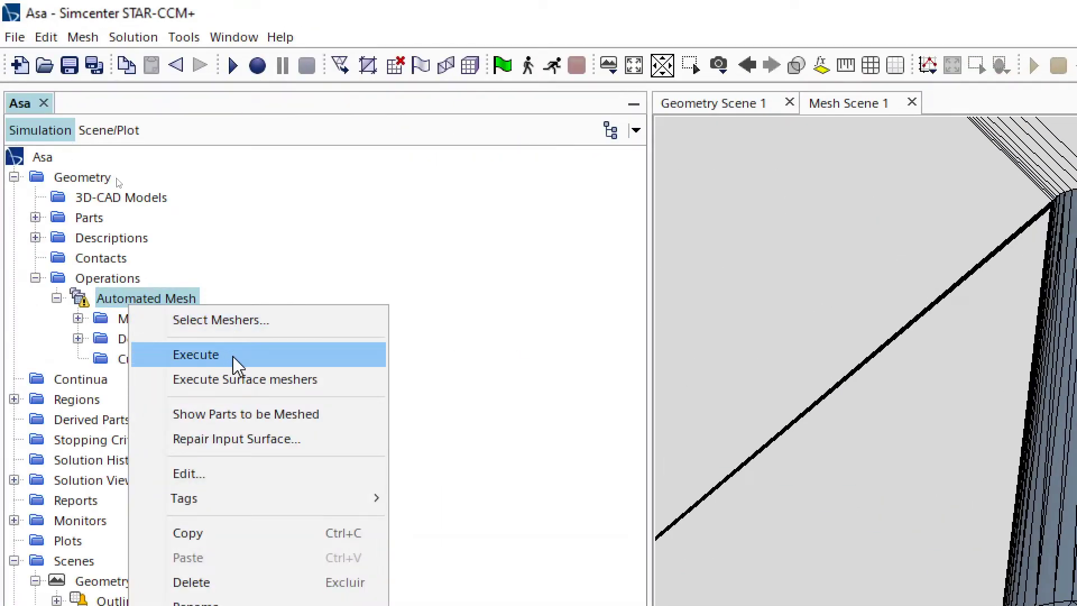
{"action": "left_click", "coordinate": [520, 99]}
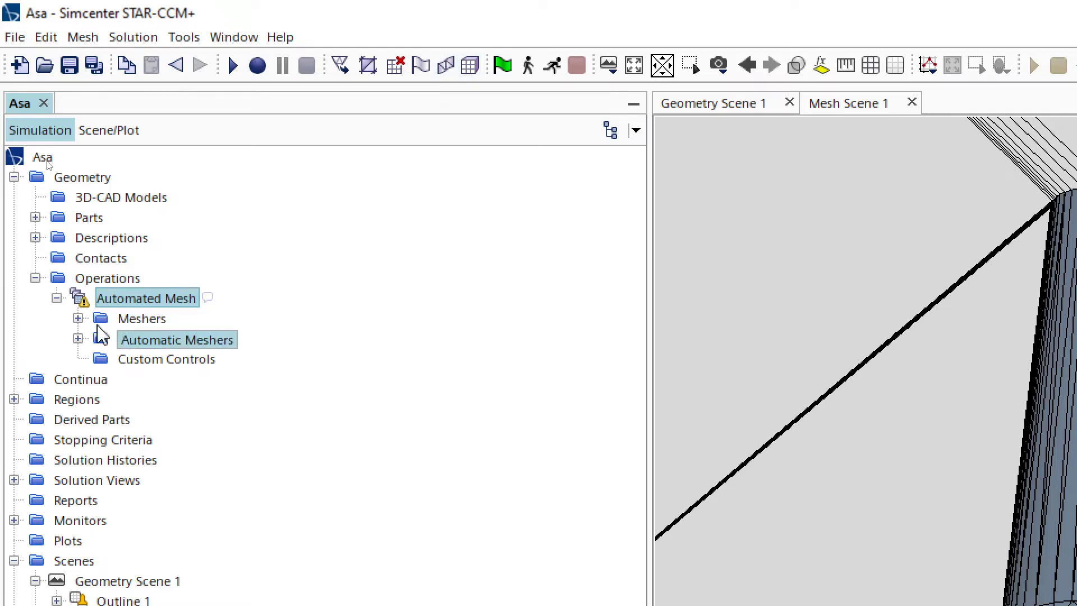
Step: Try to execute the Automated Mesh operation
{"action": "right_click", "coordinate": [137, 302]}
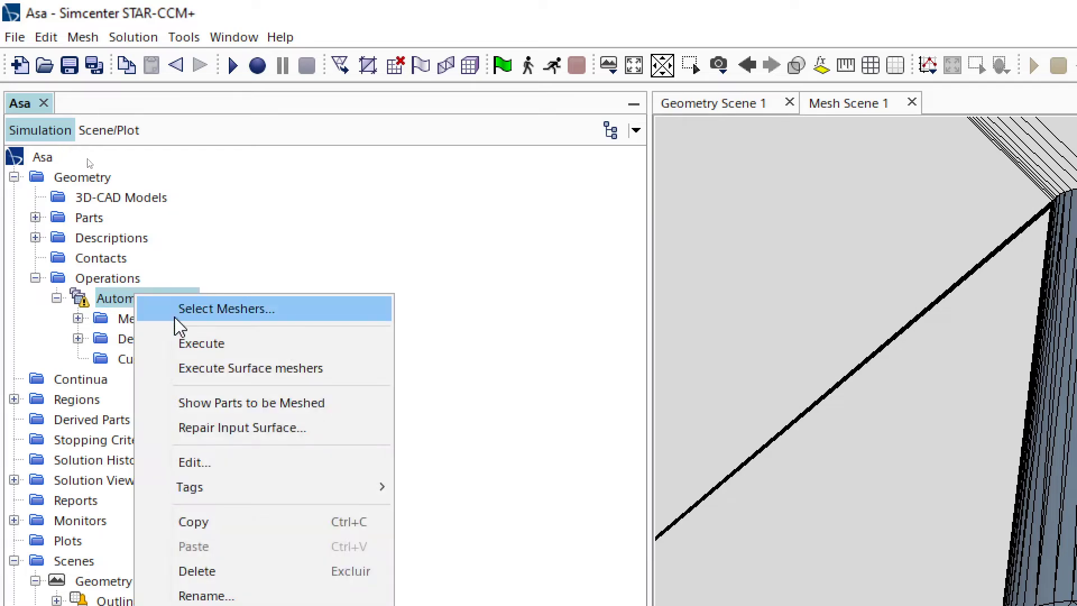
{"action": "left_click", "coordinate": [190, 344]}
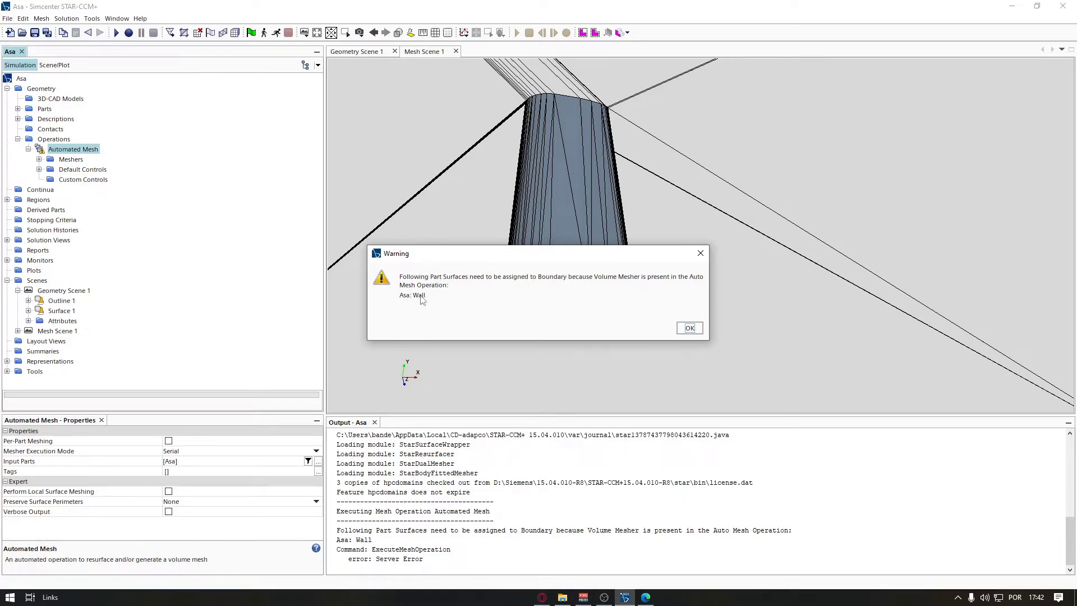
{"action": "left_click", "coordinate": [690, 328]}
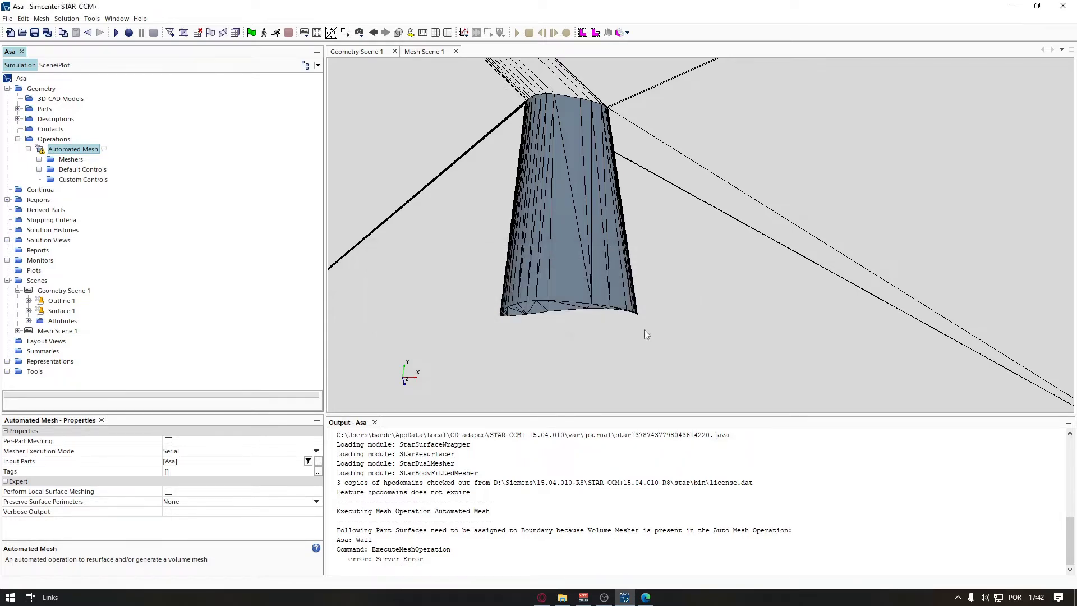
Step: Assign the Wall part surface to the Wall boundary of Region 1
{"action": "left_click", "coordinate": [7, 200]}
{"action": "left_click", "coordinate": [17, 210]}
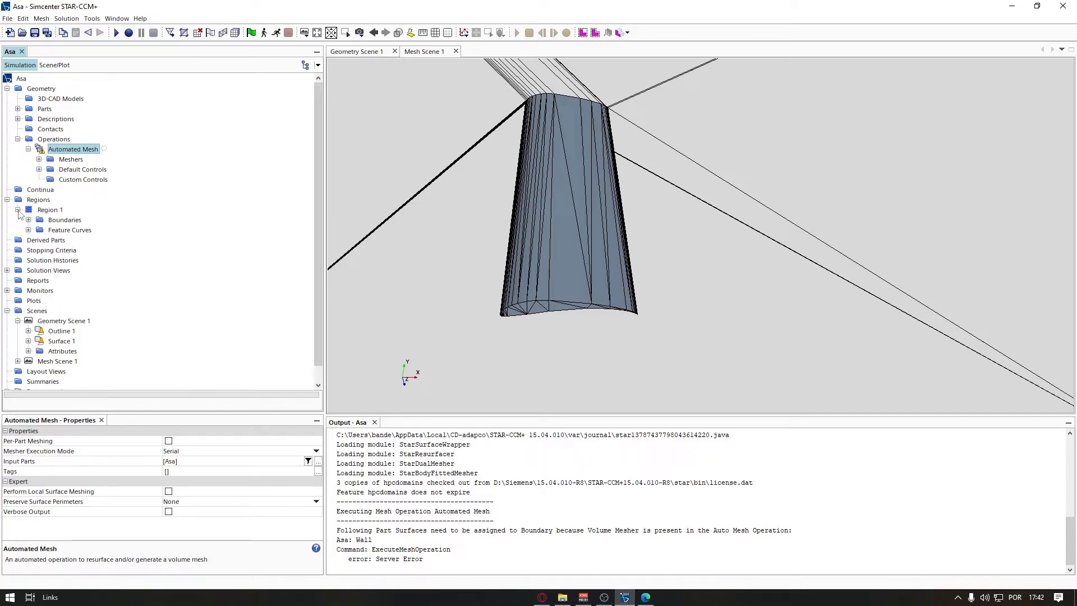
{"action": "left_click", "coordinate": [28, 219]}
{"action": "left_click", "coordinate": [65, 261]}
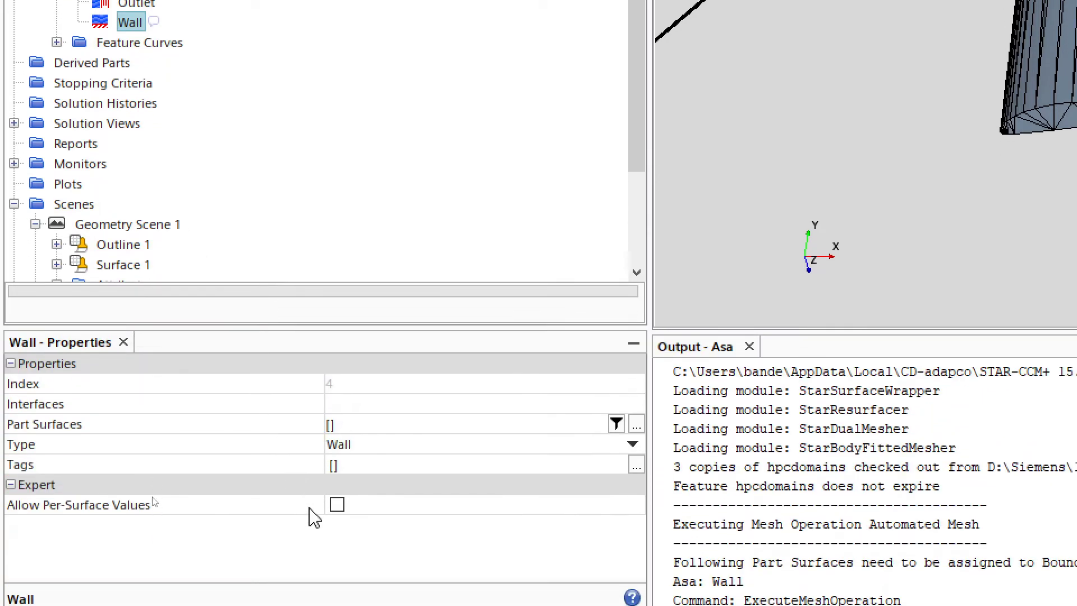
{"action": "left_click", "coordinate": [338, 424]}
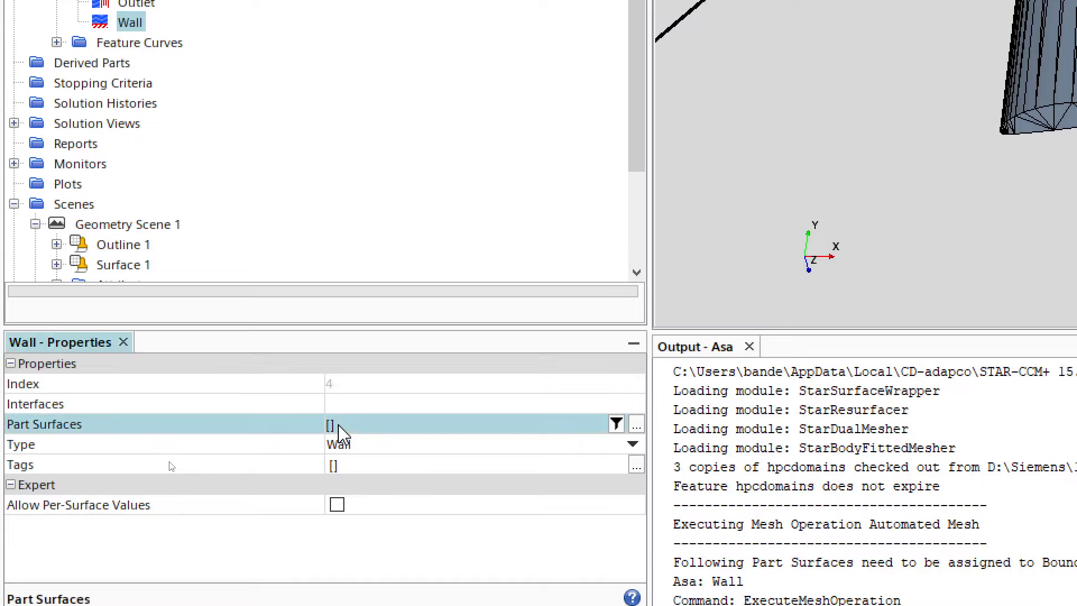
{"action": "left_click", "coordinate": [339, 426]}
{"action": "left_click", "coordinate": [393, 508]}
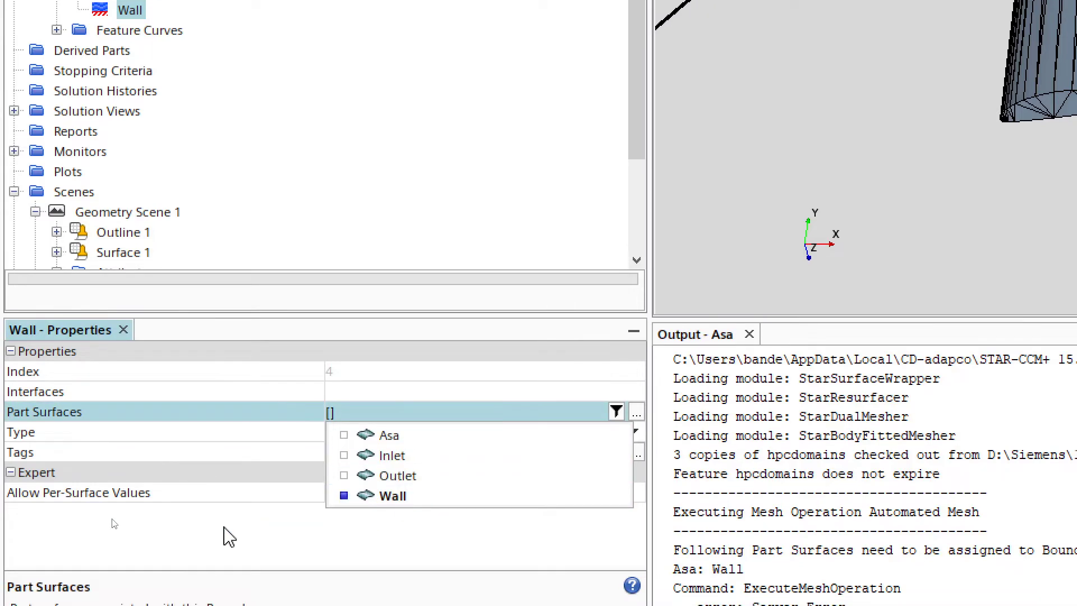
{"action": "left_click", "coordinate": [224, 528]}
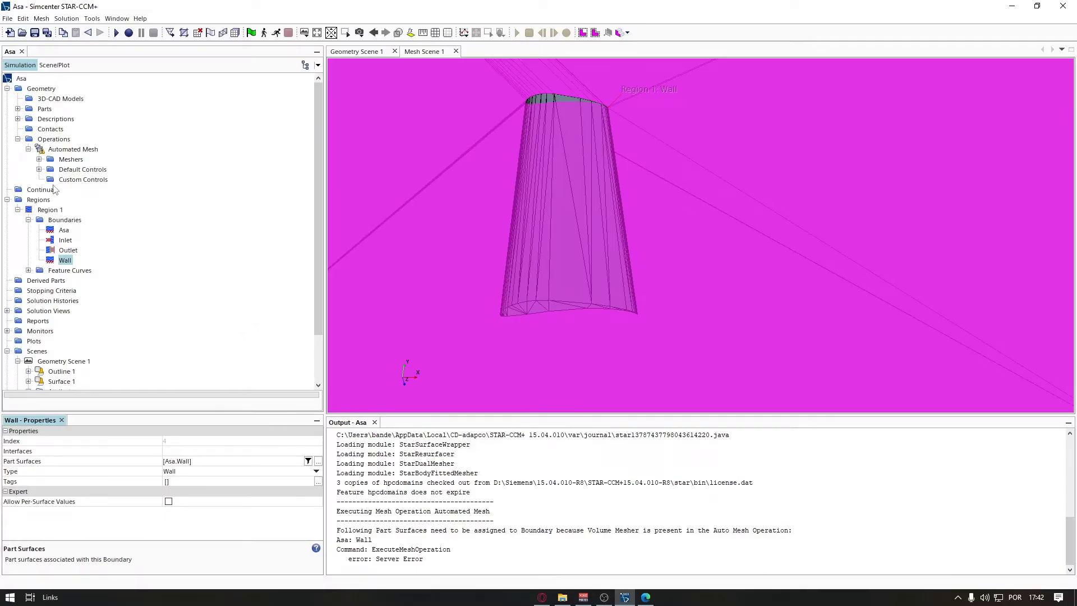
Step: Execute the Automated Mesh operation to generate the volume mesh
{"action": "left_click", "coordinate": [70, 149]}
{"action": "right_click", "coordinate": [56, 149]}
{"action": "left_click", "coordinate": [84, 174]}
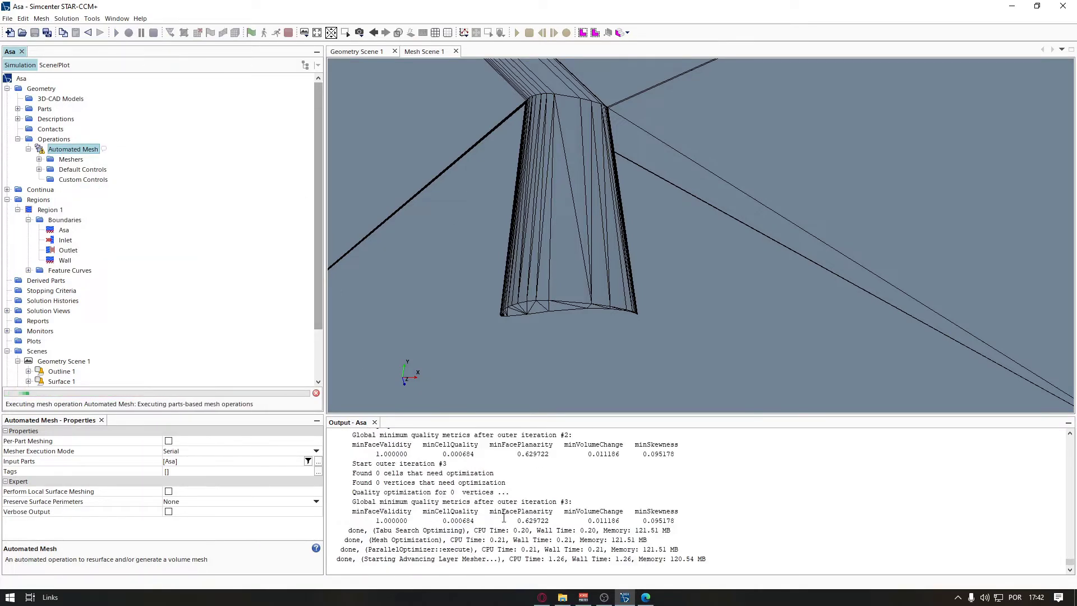
Step: Examine the meshing output log for the volume mesh's cell, face and vertex counts
{"action": "left_click", "coordinate": [460, 526]}
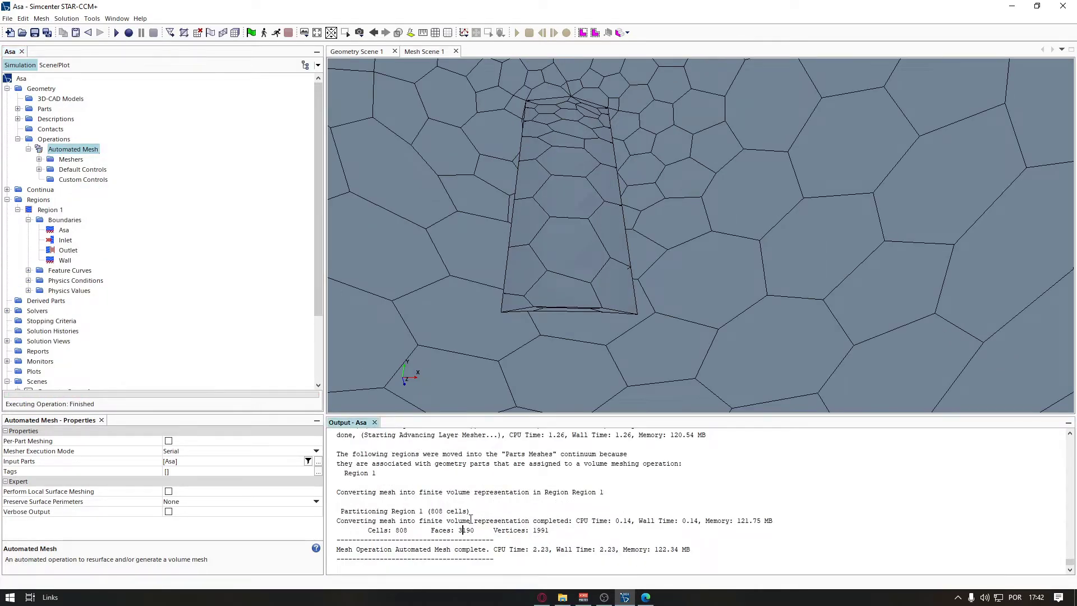
{"action": "scroll", "coordinate": [472, 519], "scroll_direction": "up", "scroll_amount": 3}
{"action": "scroll", "coordinate": [481, 511], "scroll_direction": "up", "scroll_amount": 3}
{"action": "scroll", "coordinate": [484, 507], "scroll_direction": "up", "scroll_amount": 1}
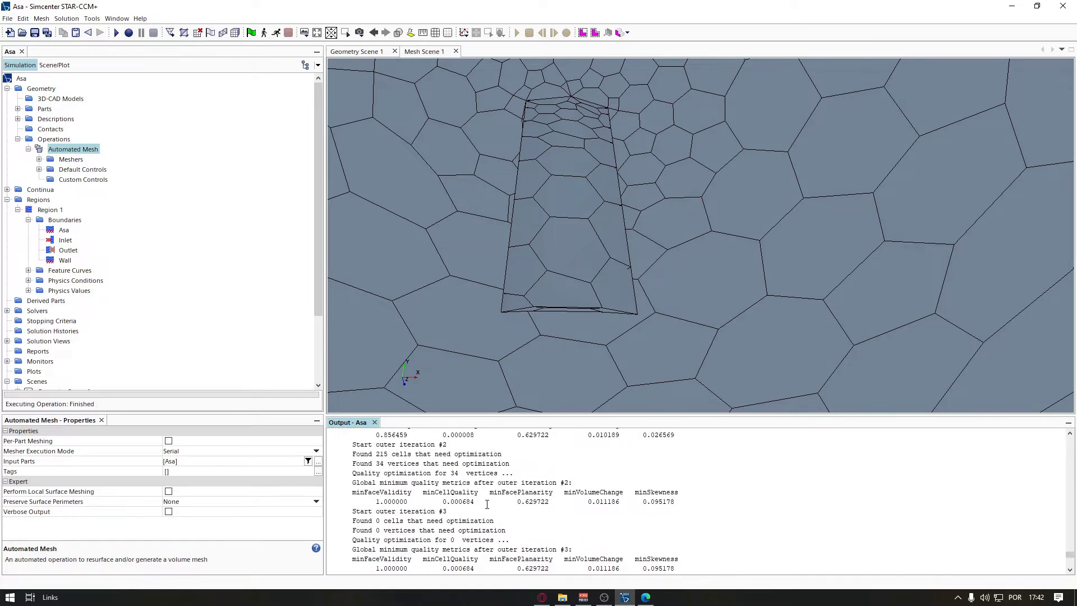
{"action": "scroll", "coordinate": [456, 500], "scroll_direction": "up", "scroll_amount": 6}
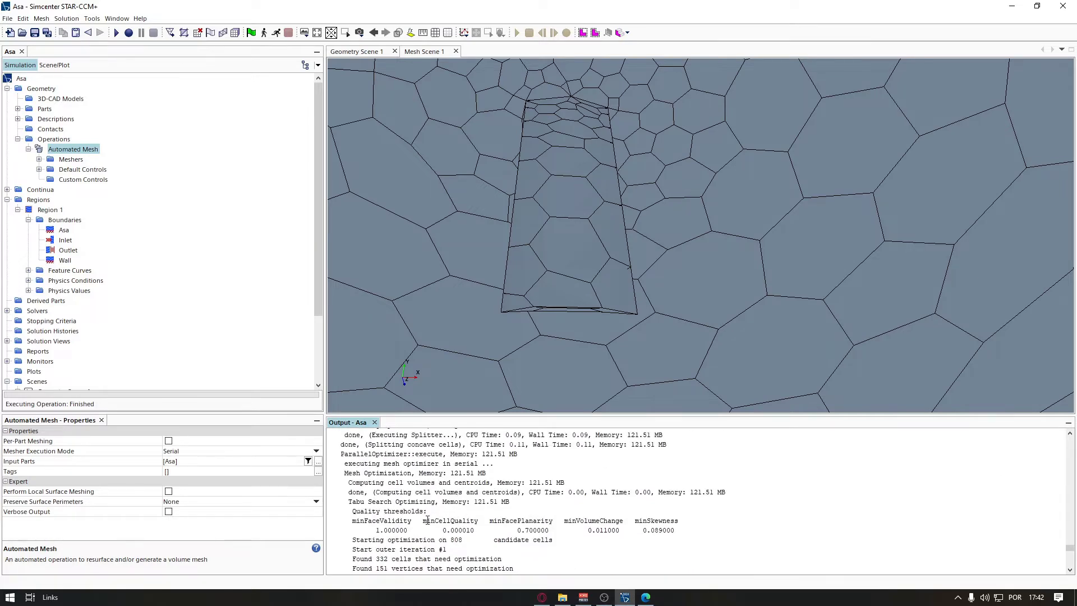
{"action": "scroll", "coordinate": [370, 522], "scroll_direction": "up", "scroll_amount": 6}
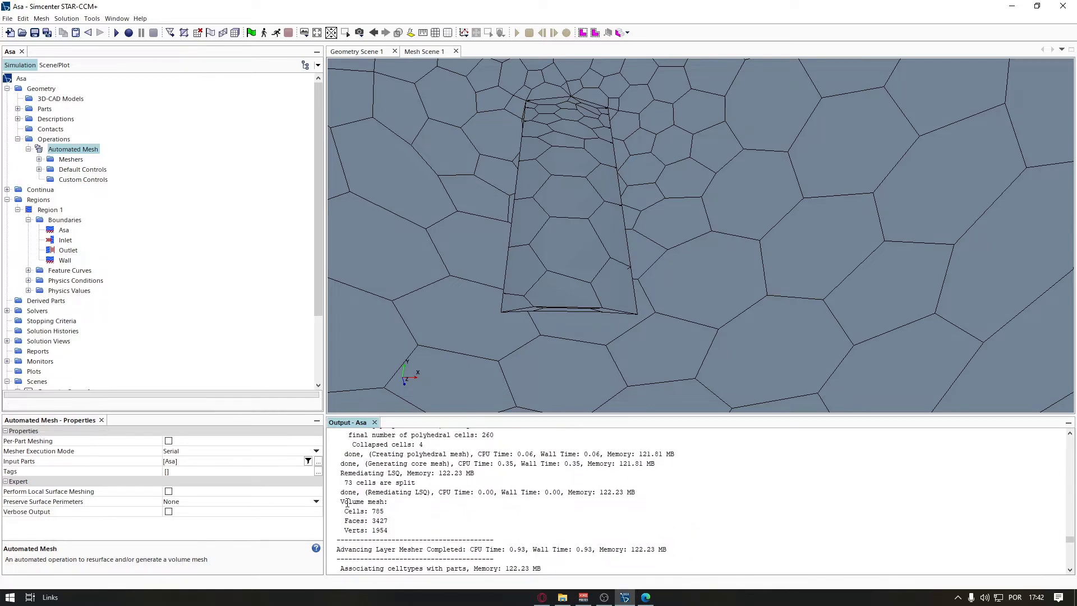
{"action": "left_click_drag", "start_coordinate": [347, 502], "coordinate": [403, 531]}
{"action": "left_click", "coordinate": [385, 503]}
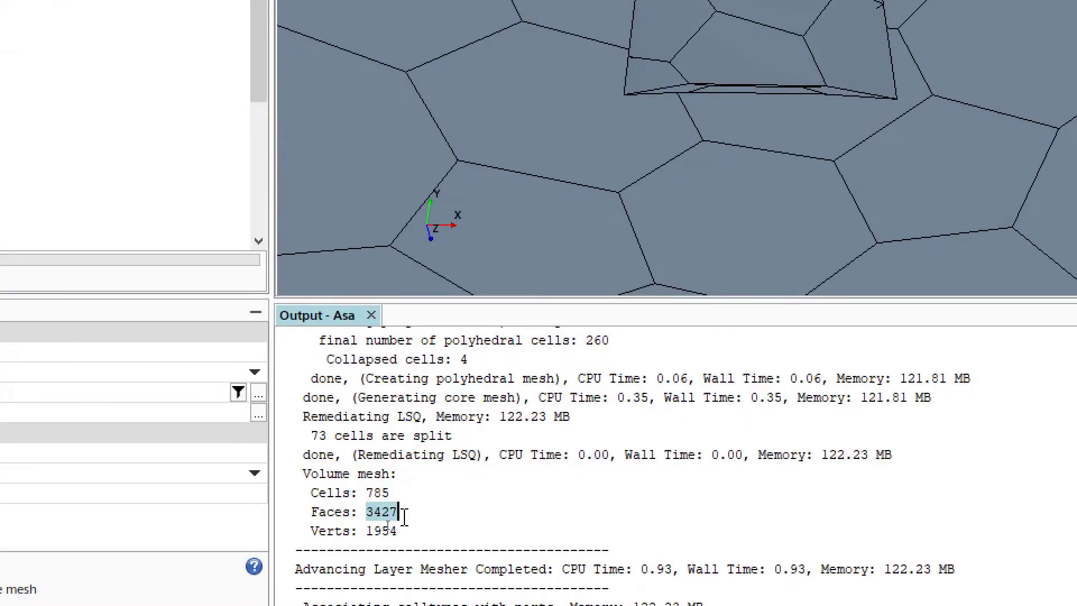
{"action": "left_click", "coordinate": [400, 512]}
{"action": "left_click", "coordinate": [404, 529]}
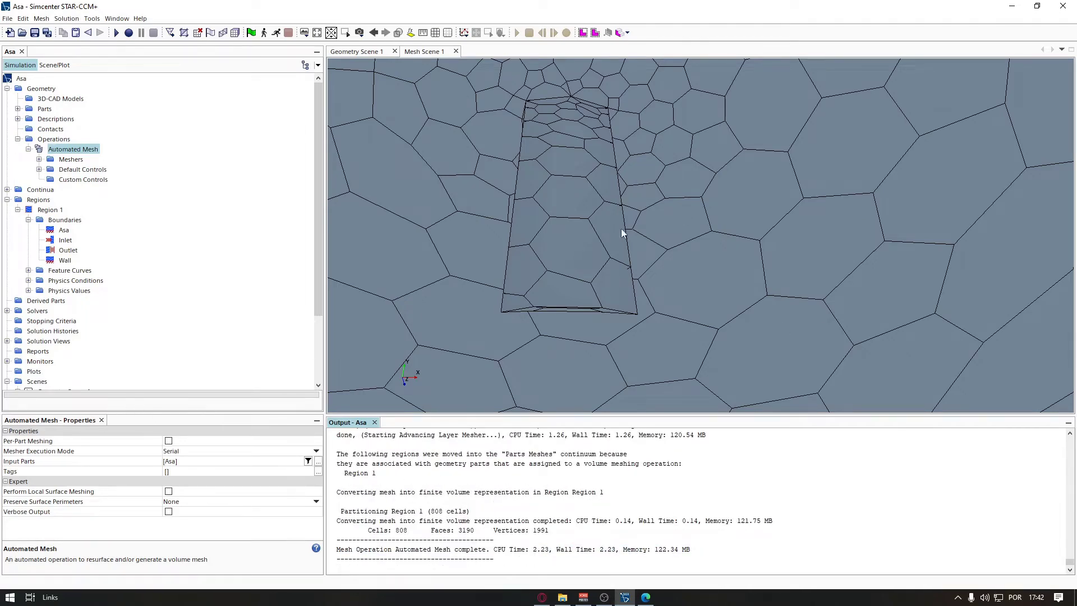
Step: Examine the surface mesh around the wing opening up close and restore the view of the mesh scene
{"action": "scroll", "coordinate": [614, 243], "scroll_direction": "up", "scroll_amount": 3}
{"action": "middle_click_drag", "start_coordinate": [618, 221], "coordinate": [599, 181]}
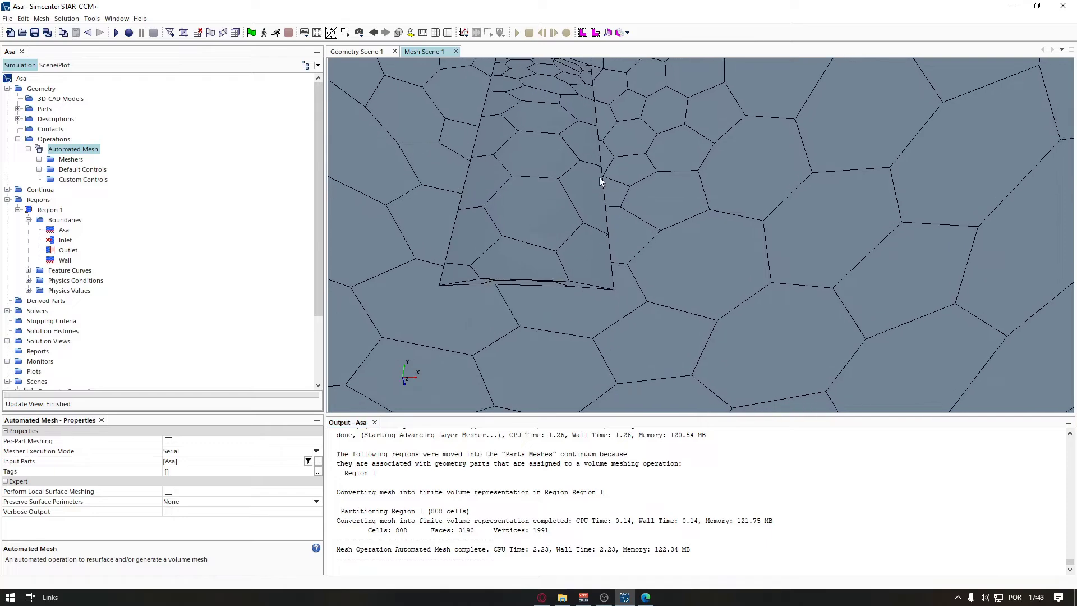
{"action": "scroll", "coordinate": [601, 163], "scroll_direction": "down", "scroll_amount": 2}
{"action": "left_click_drag", "start_coordinate": [604, 151], "coordinate": [488, 298]}
{"action": "scroll", "coordinate": [488, 298], "scroll_direction": "up", "scroll_amount": 5}
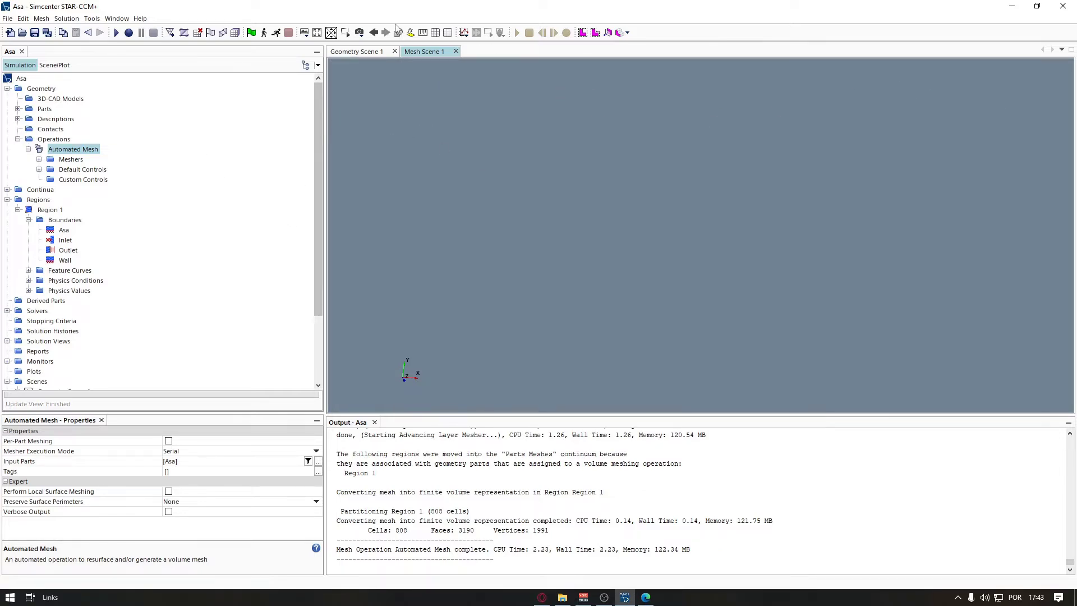
{"action": "left_click", "coordinate": [359, 32]}
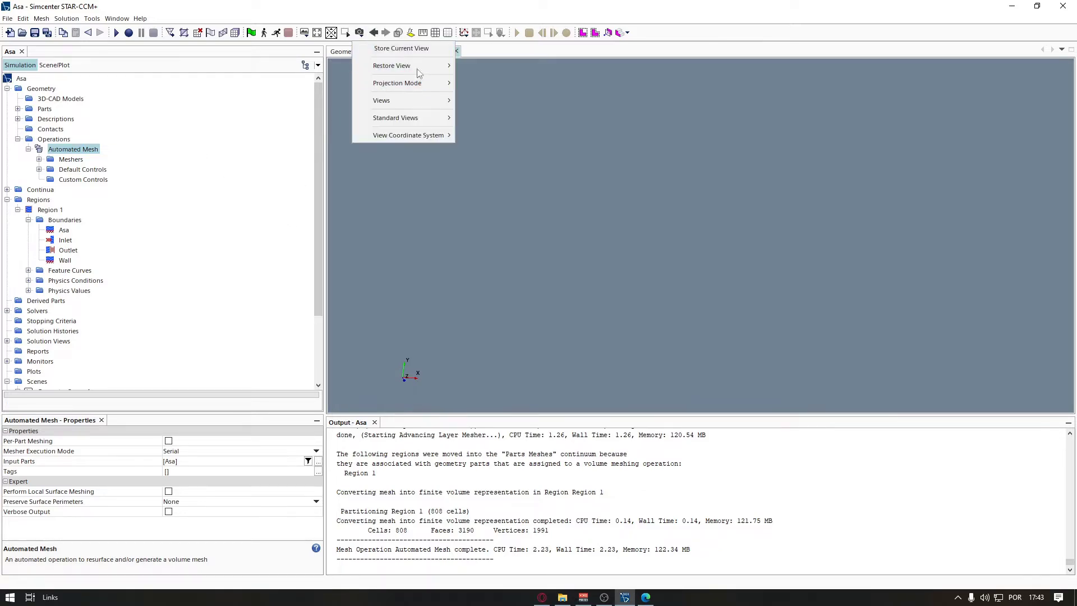
{"action": "mouse_move", "coordinate": [427, 66]}
{"action": "left_click", "coordinate": [502, 105]}
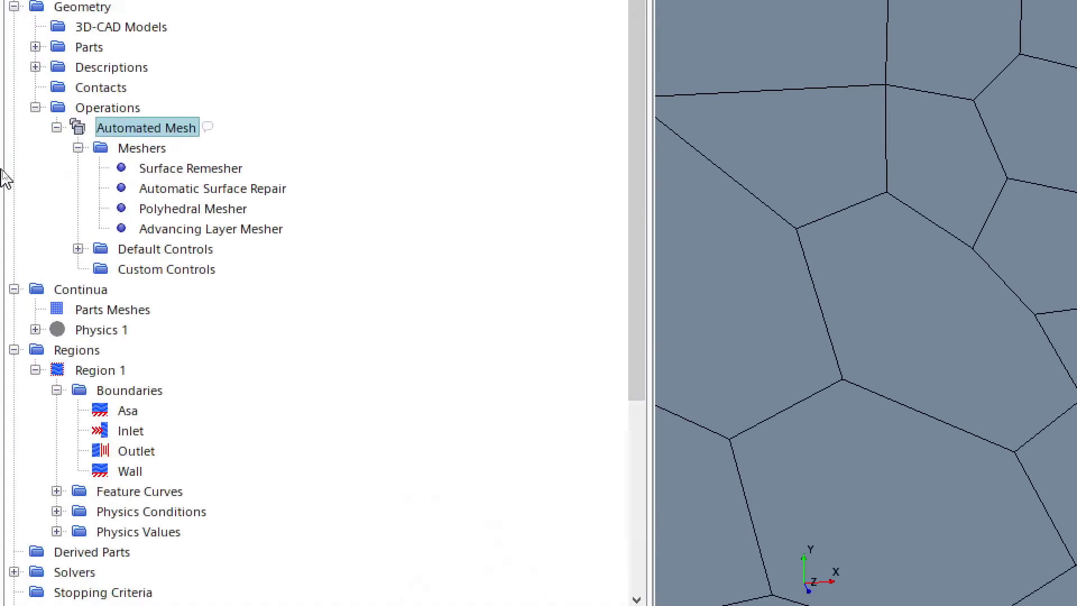
Step: Review the properties of the Surface Remesher, Automatic Surface Repair and Polyhedral Mesher in the Automated Mesh operation
{"action": "left_click", "coordinate": [78, 169]}
{"action": "left_click", "coordinate": [87, 182]}
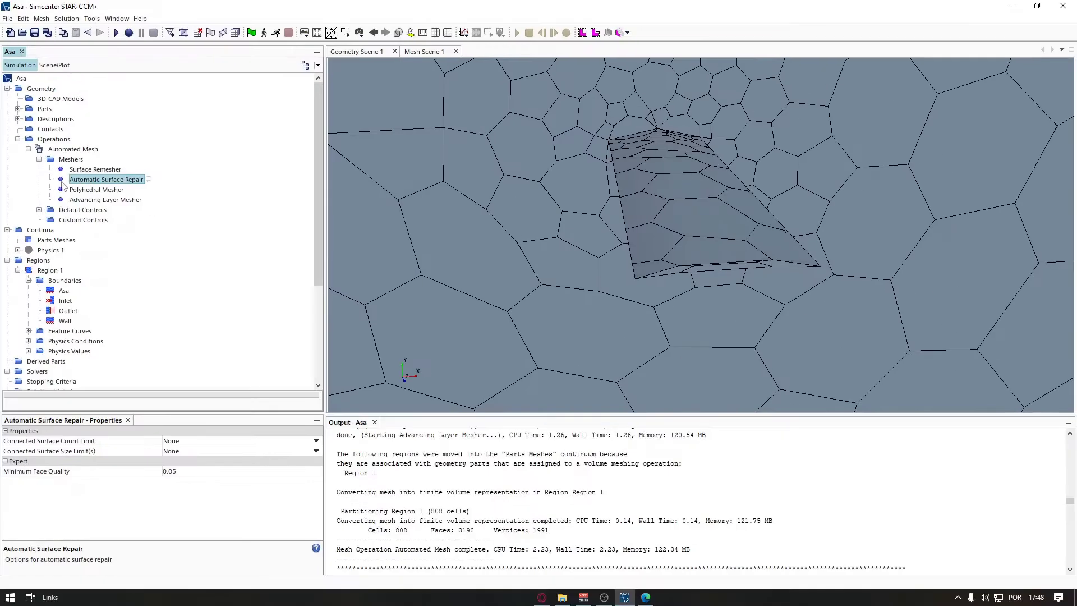
{"action": "left_click", "coordinate": [92, 169]}
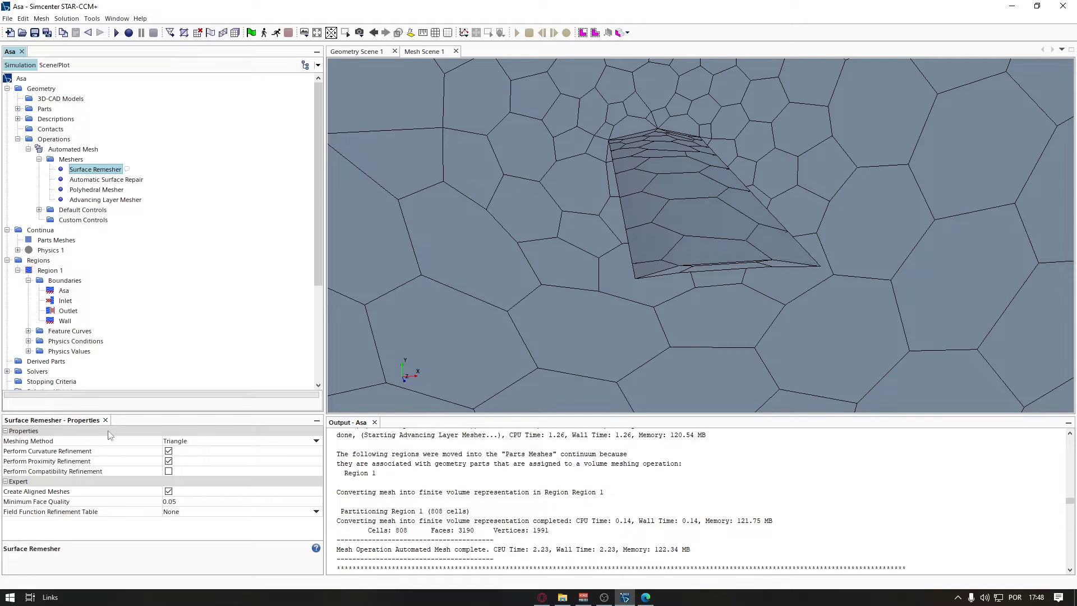
{"action": "left_click", "coordinate": [179, 442]}
{"action": "left_click", "coordinate": [122, 533]}
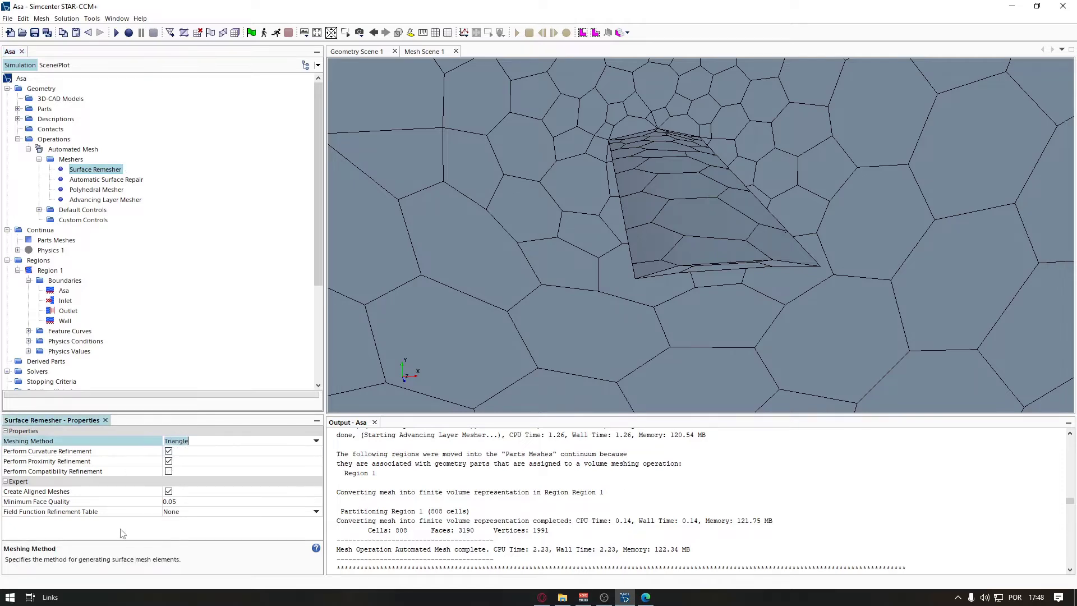
{"action": "left_click", "coordinate": [133, 440]}
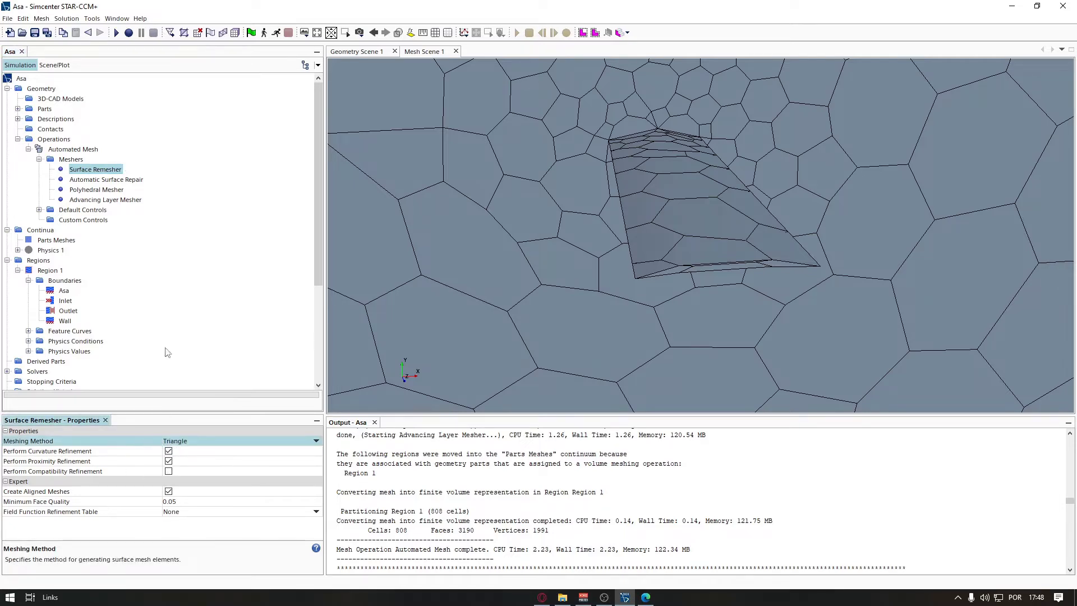
{"action": "left_click", "coordinate": [96, 182]}
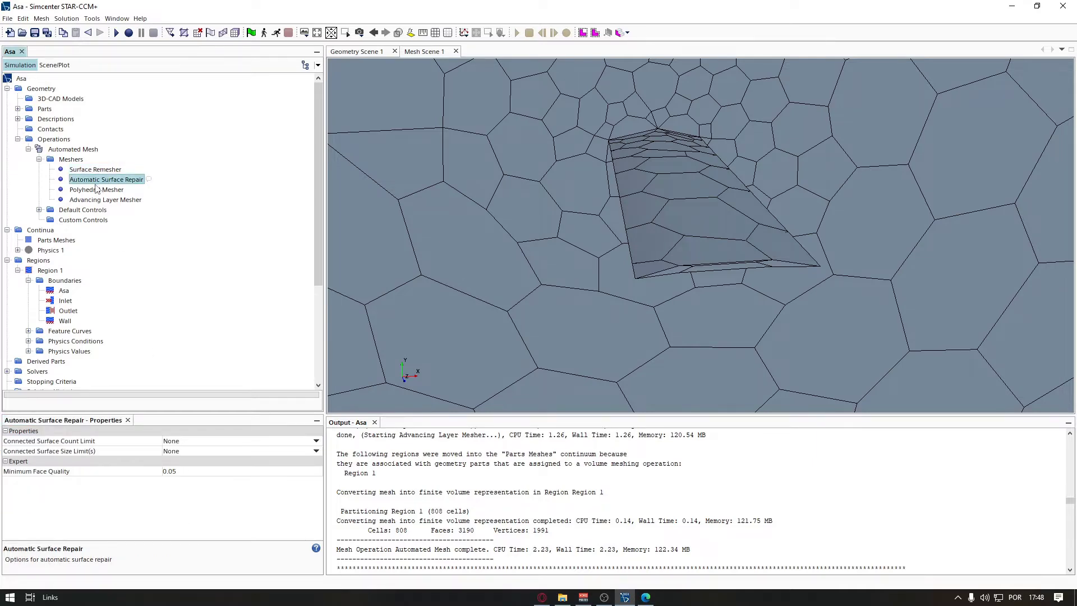
{"action": "left_click", "coordinate": [93, 190]}
Step: Review the Advancing Layer Mesher's Stretching Function and Distribution Mode options, keeping Geometric Progression and Stretch Factor
{"action": "left_click", "coordinate": [92, 200]}
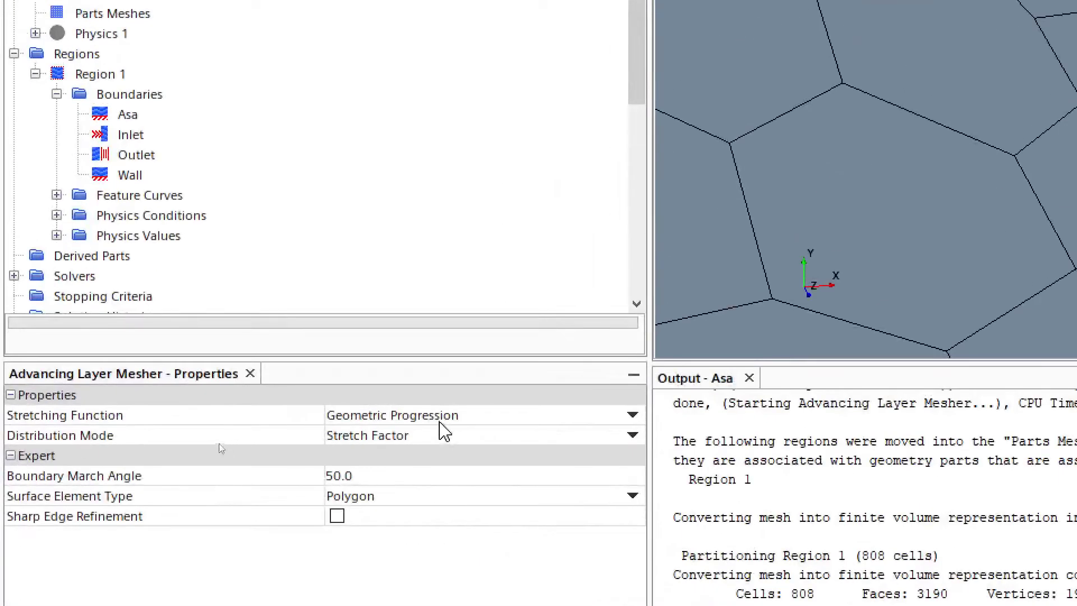
{"action": "left_click", "coordinate": [435, 415]}
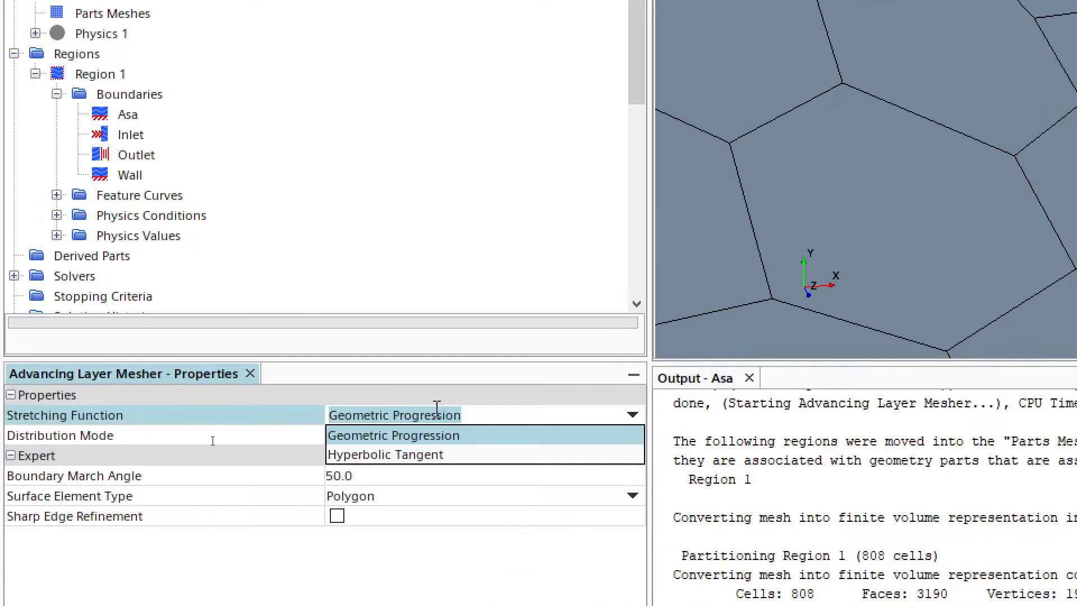
{"action": "left_click", "coordinate": [375, 438]}
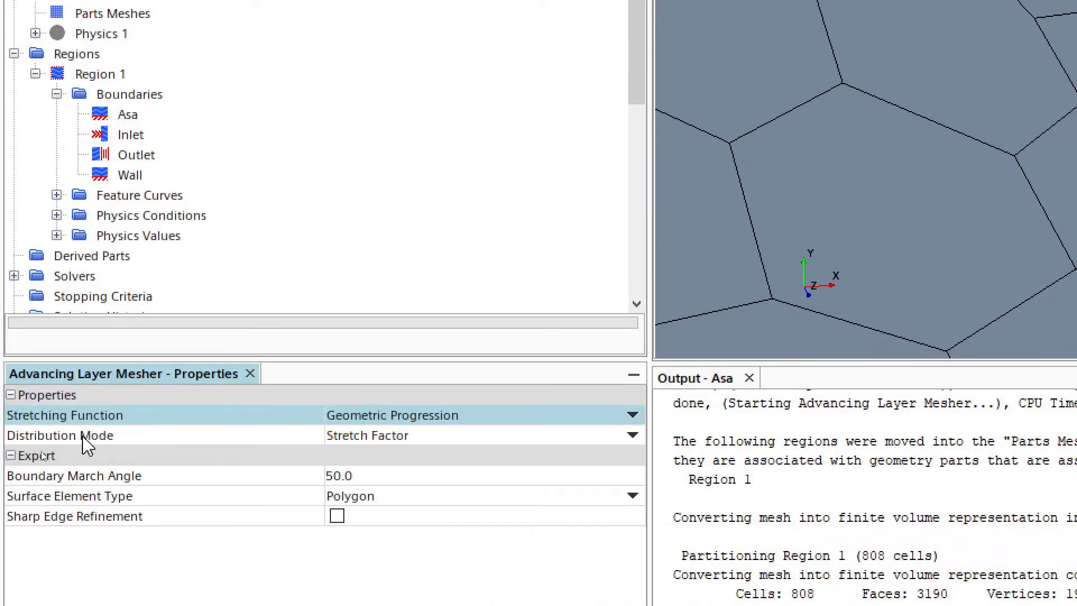
{"action": "left_click", "coordinate": [411, 437]}
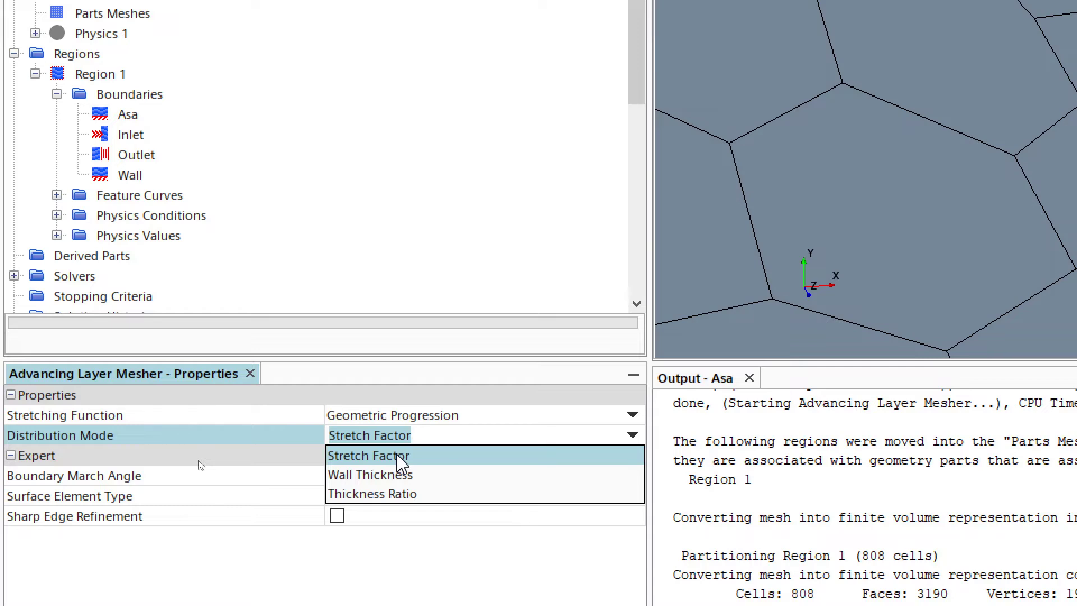
{"action": "left_click", "coordinate": [305, 95]}
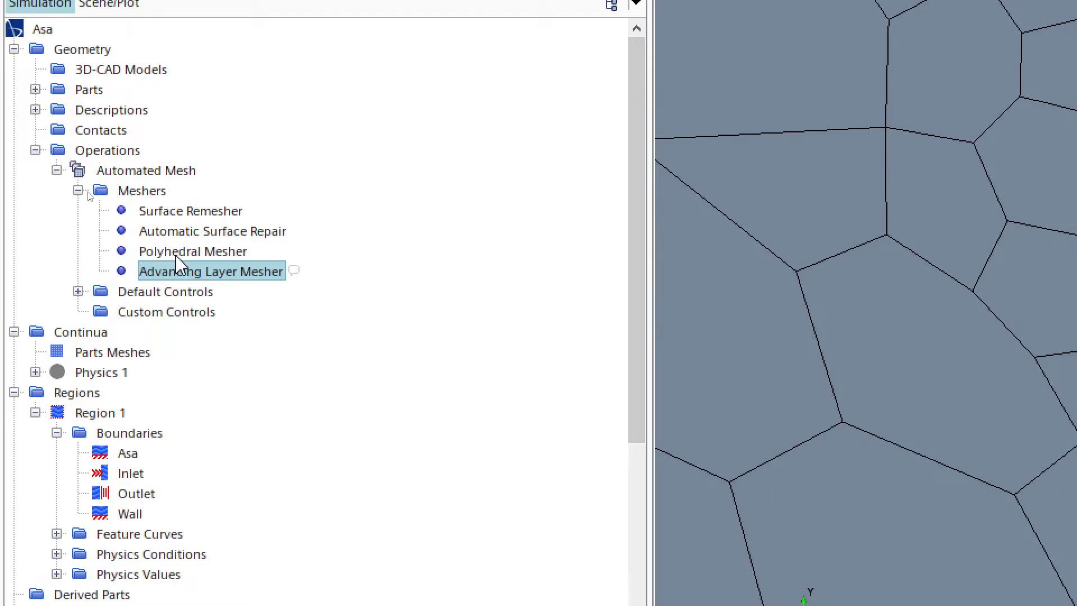
{"action": "scroll", "coordinate": [264, 418], "scroll_direction": "down", "scroll_amount": 5}
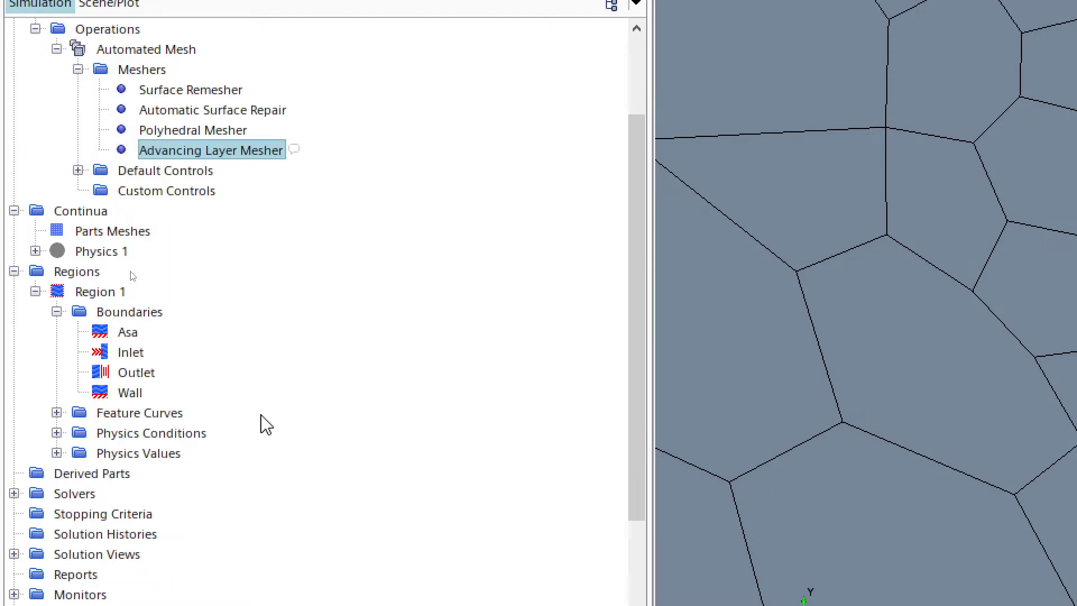
{"action": "scroll", "coordinate": [680, 320], "scroll_direction": "up", "scroll_amount": 4}
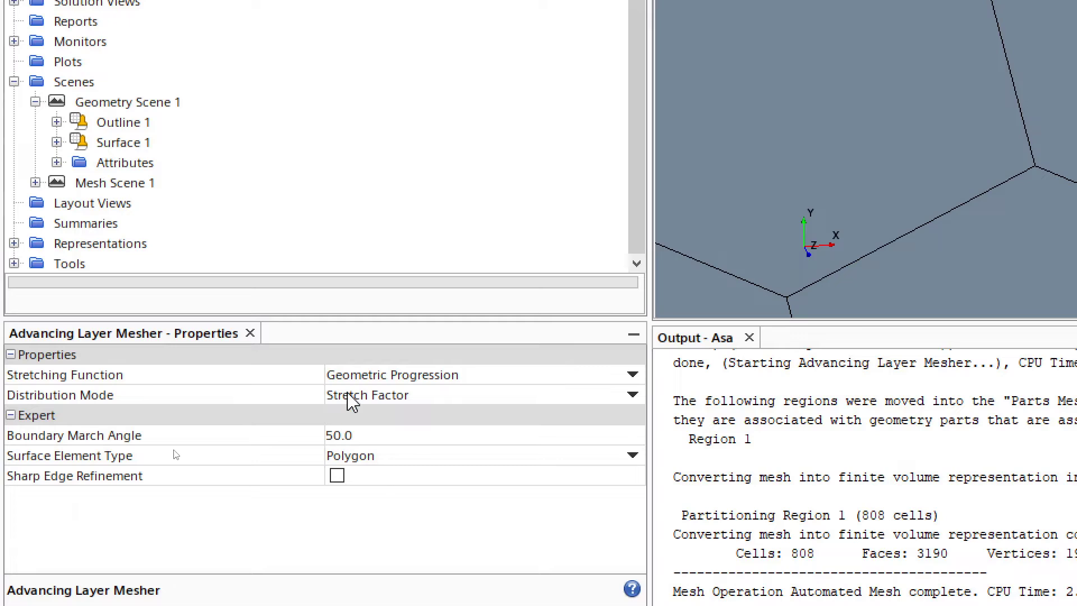
{"action": "left_click", "coordinate": [368, 396]}
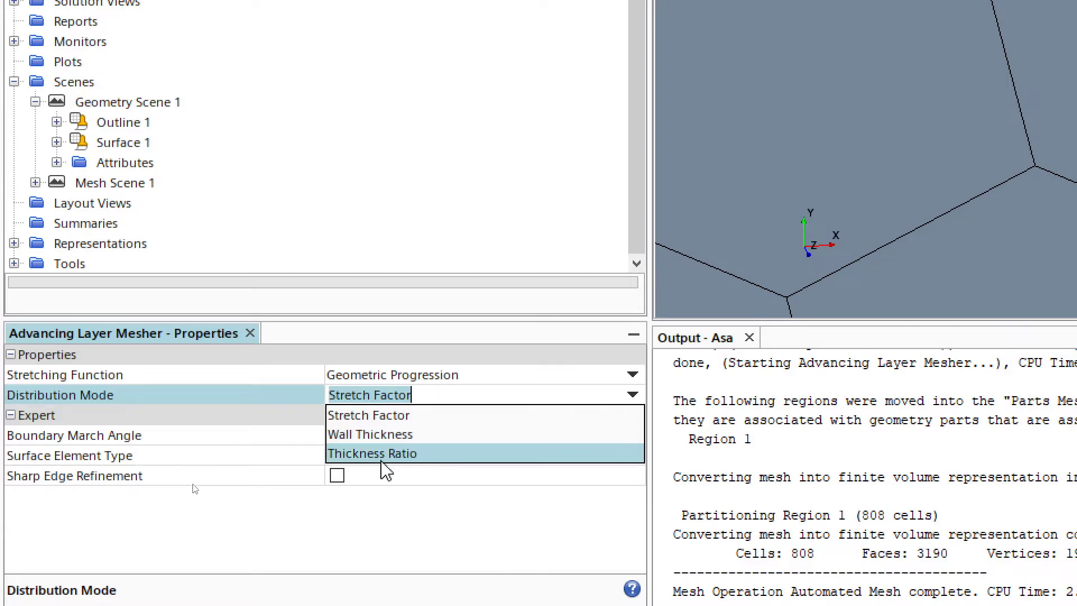
{"action": "left_click", "coordinate": [417, 418]}
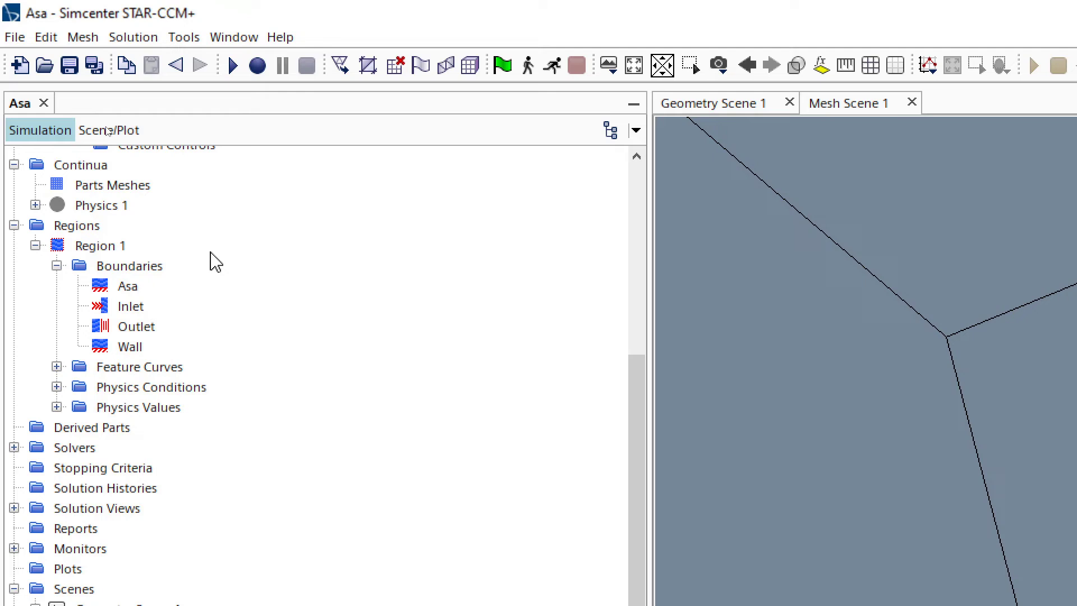
Step: Review the Base Size default control, the Automated Mesh properties and the Asa part used as mesh input
{"action": "scroll", "coordinate": [260, 407], "scroll_direction": "up", "scroll_amount": 4}
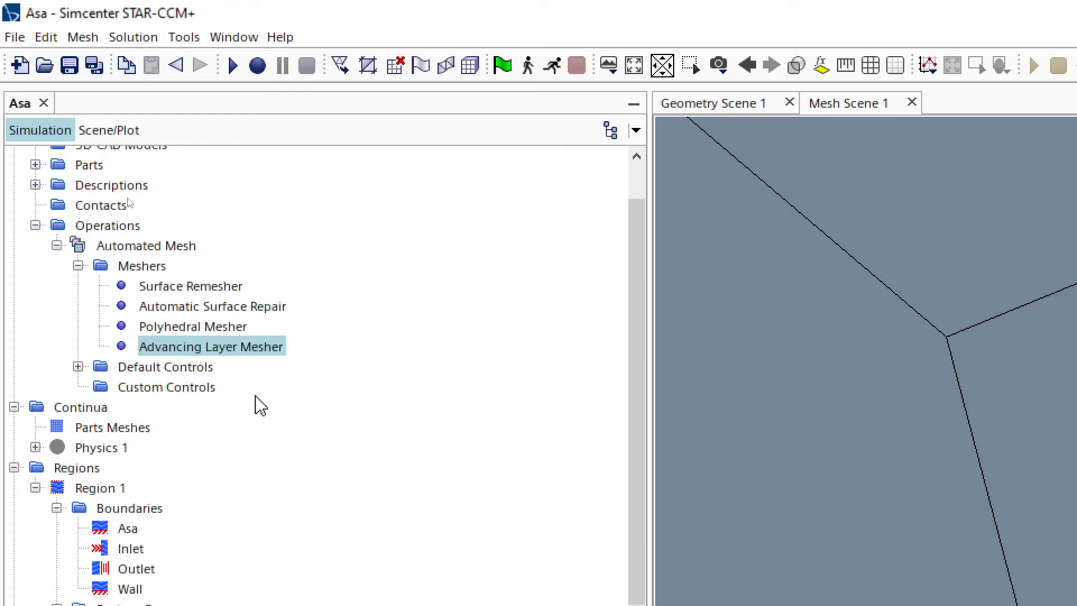
{"action": "scroll", "coordinate": [261, 407], "scroll_direction": "up", "scroll_amount": 1}
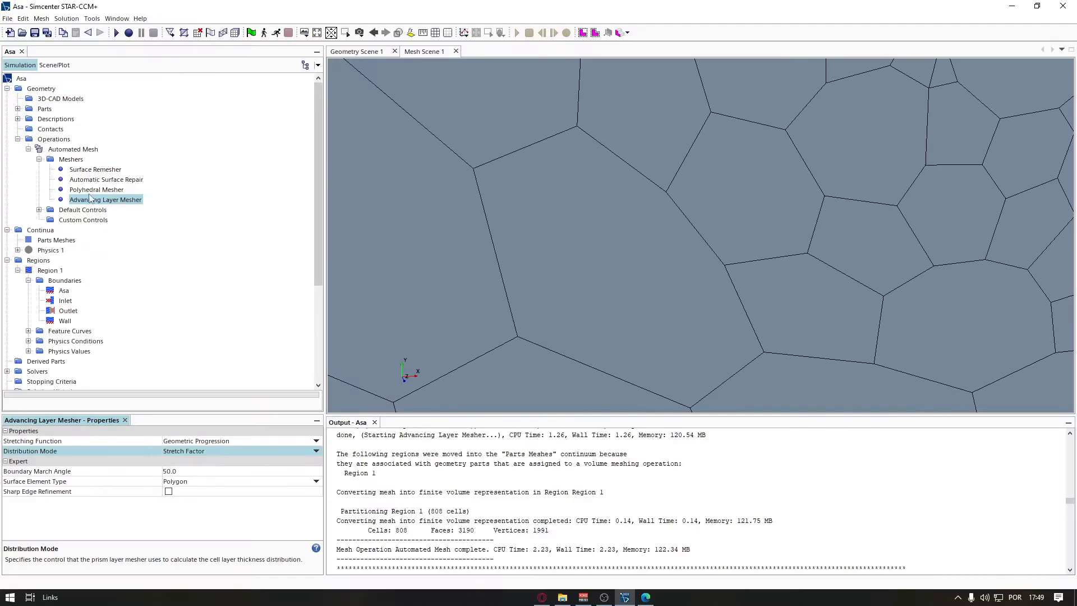
{"action": "left_click", "coordinate": [40, 210]}
{"action": "left_click", "coordinate": [76, 221]}
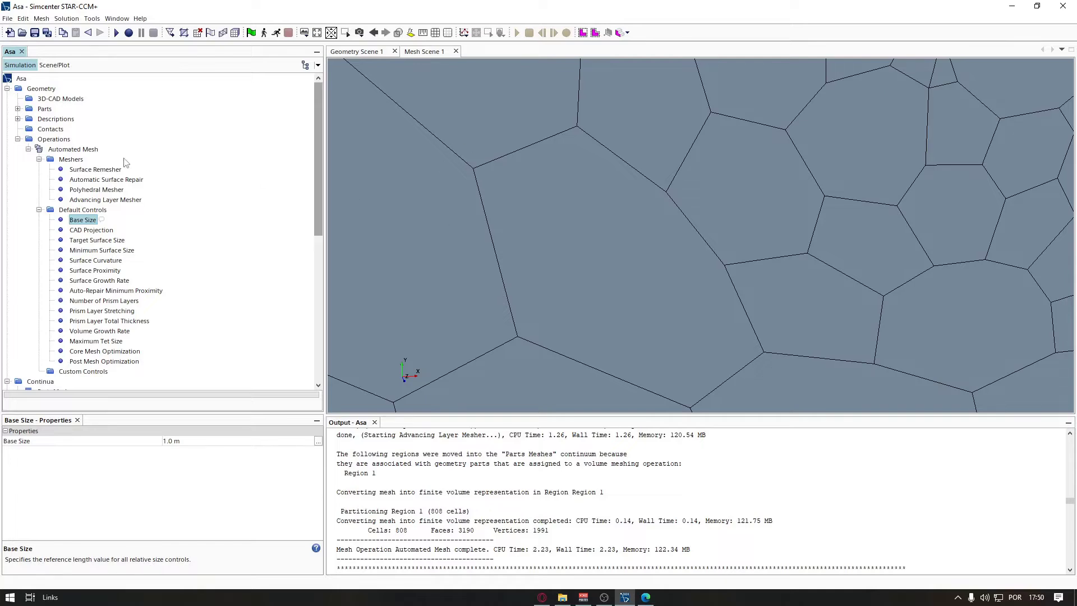
{"action": "left_click", "coordinate": [62, 150]}
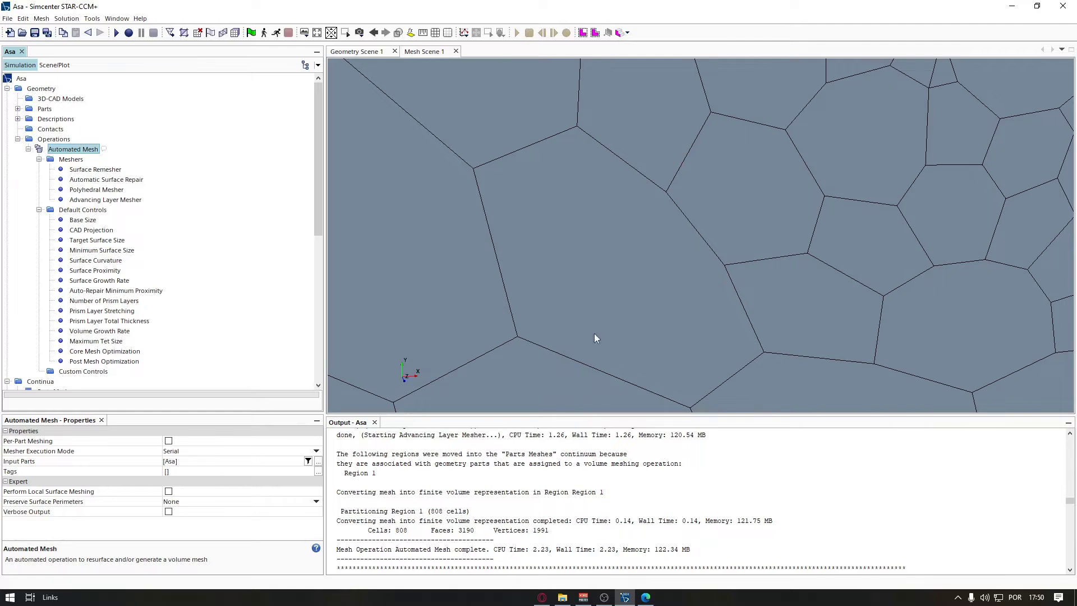
{"action": "left_click", "coordinate": [18, 109]}
{"action": "left_click", "coordinate": [53, 119]}
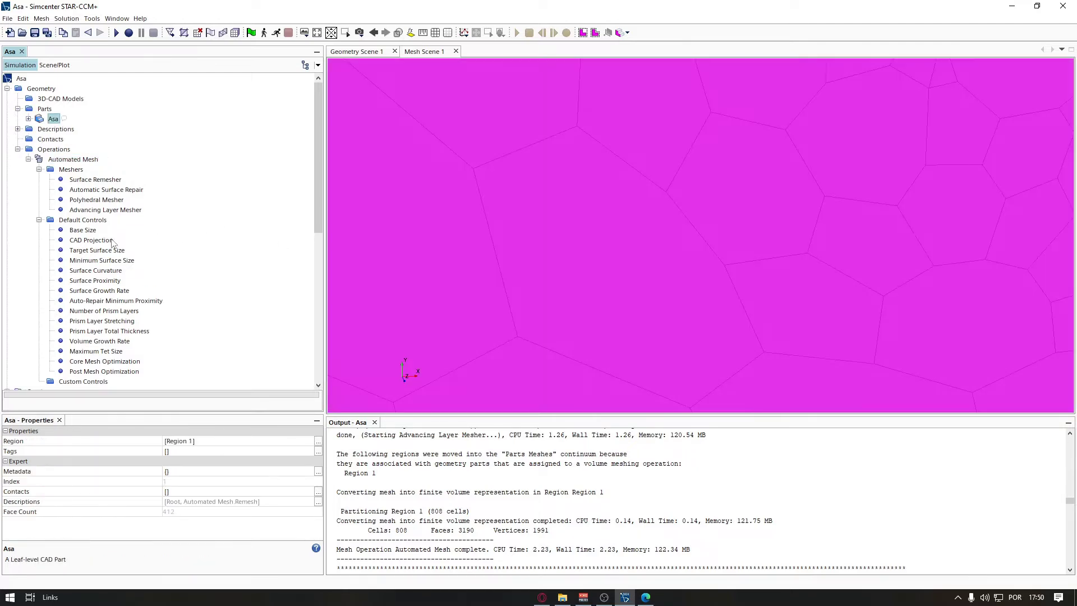
{"action": "left_click", "coordinate": [68, 161]}
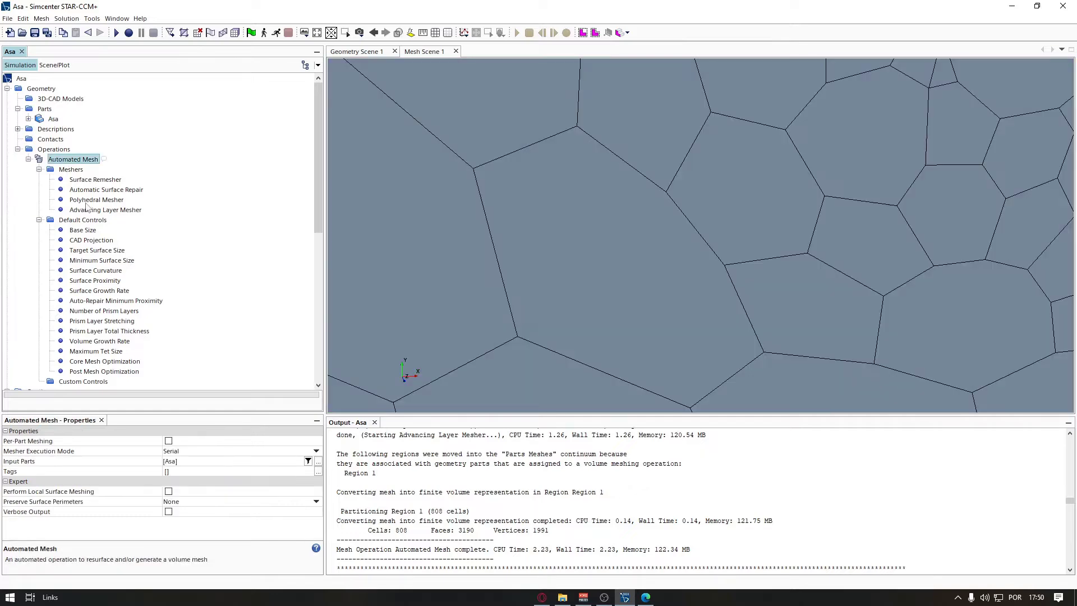
Step: Set the Base Size default control of the Automated Mesh operation to 0.5 m
{"action": "left_click", "coordinate": [79, 231]}
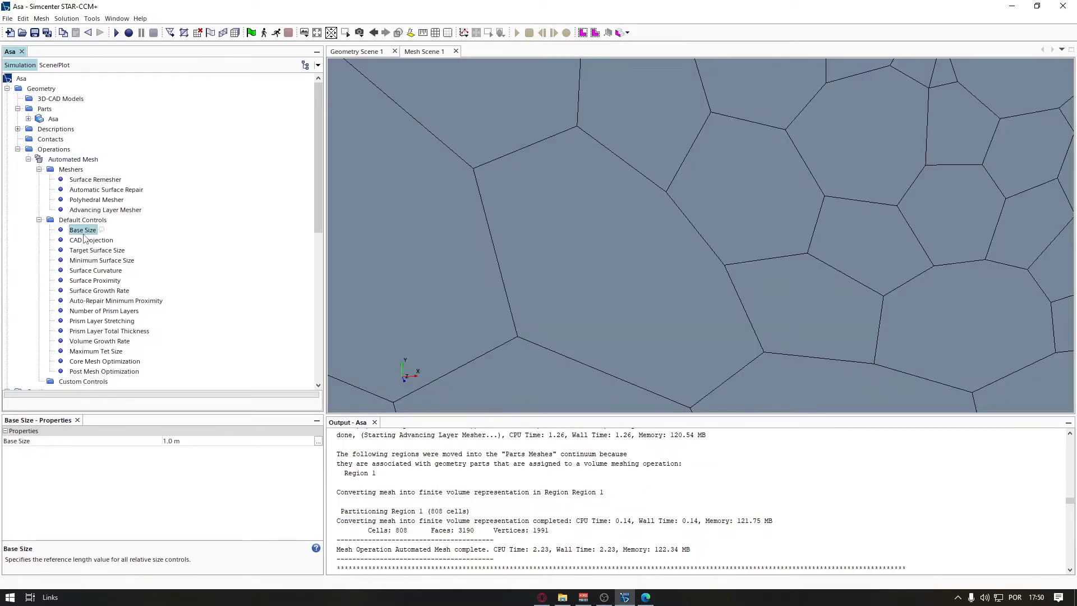
{"action": "scroll", "coordinate": [733, 265], "scroll_direction": "up", "scroll_amount": 3}
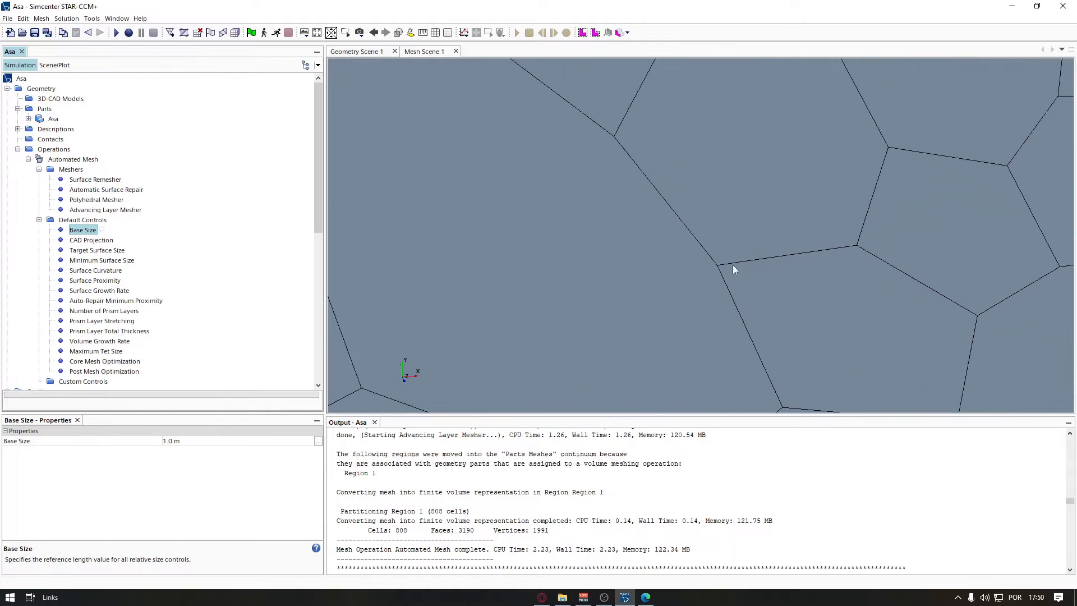
{"action": "scroll", "coordinate": [733, 264], "scroll_direction": "down", "scroll_amount": 5}
{"action": "scroll", "coordinate": [733, 265], "scroll_direction": "up", "scroll_amount": 10}
{"action": "scroll", "coordinate": [733, 270], "scroll_direction": "down", "scroll_amount": 10}
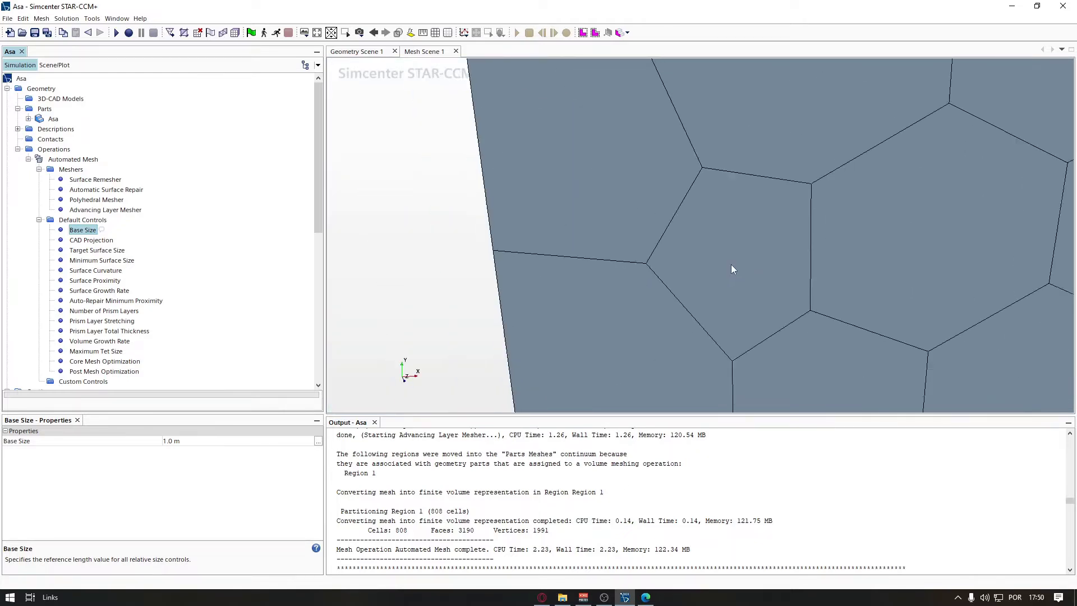
{"action": "scroll", "coordinate": [699, 287], "scroll_direction": "up", "scroll_amount": 2}
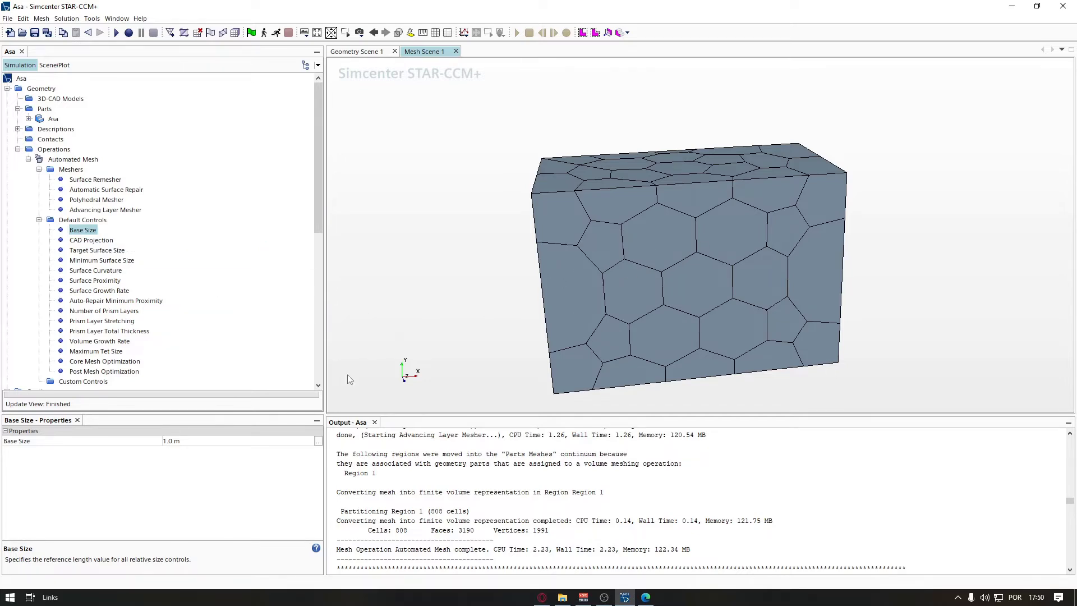
{"action": "left_click_drag", "start_coordinate": [698, 298], "coordinate": [668, 269]}
{"action": "left_click", "coordinate": [172, 442]}
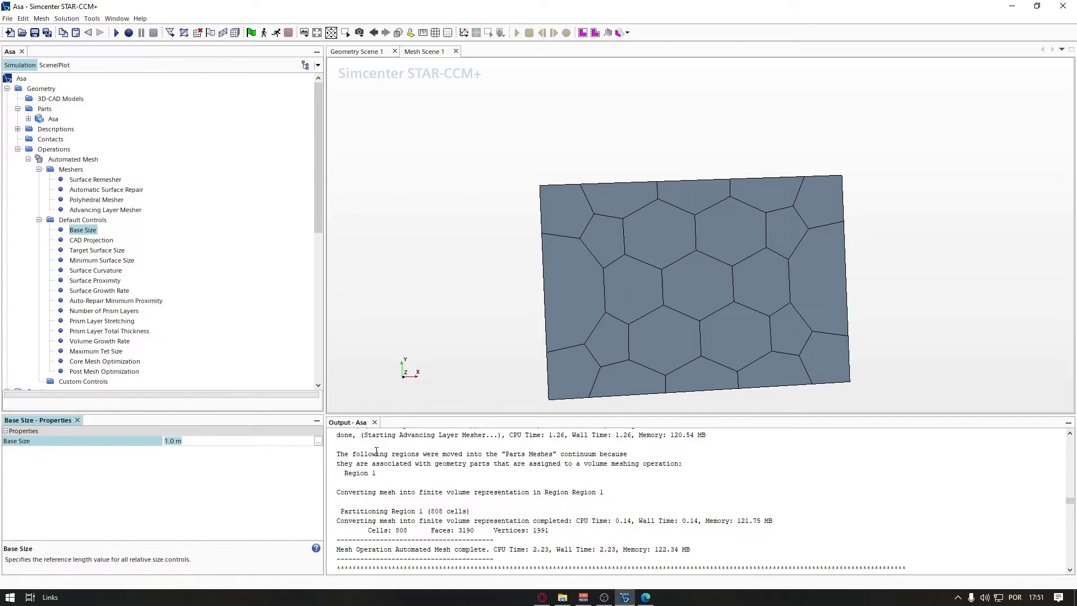
{"action": "type", "text": "0"}
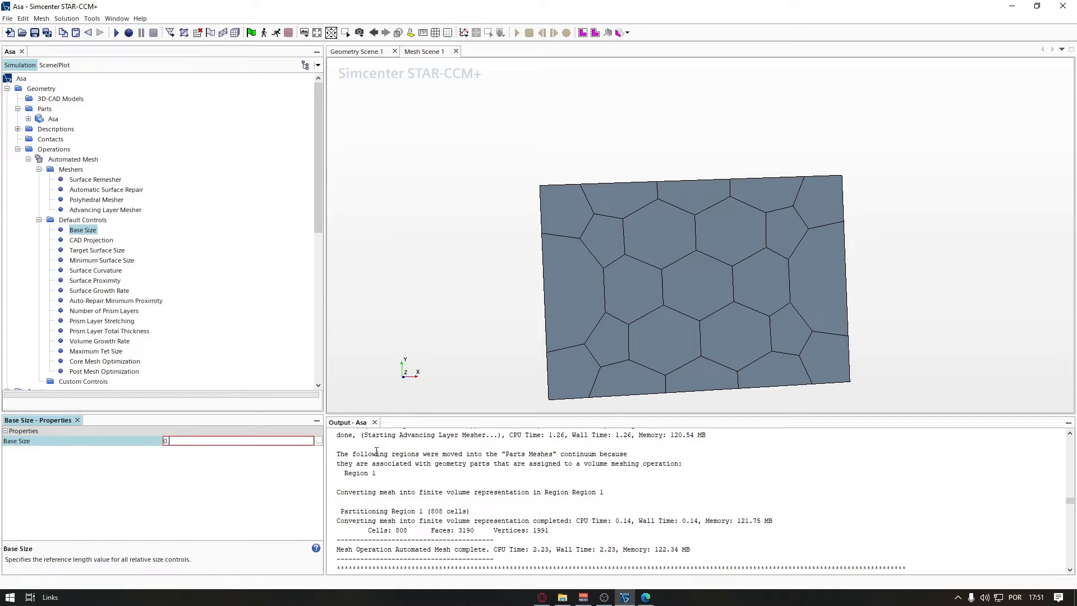
{"action": "type", "text": ".5"}
{"action": "key", "text": "Return"}
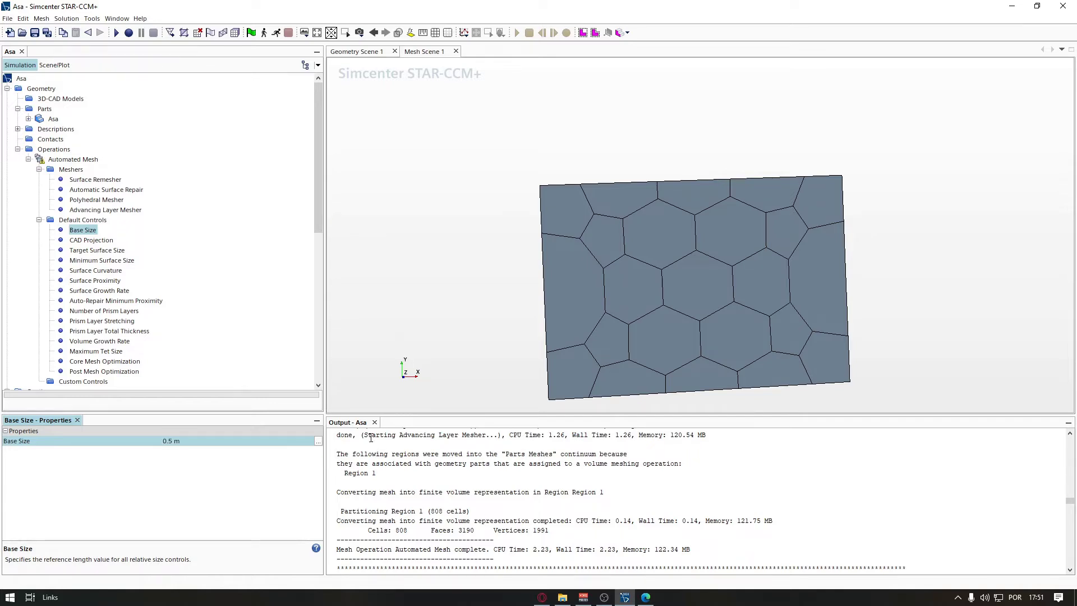
Step: Regenerate the volume mesh with the new base size and examine the cells on the domain's side face
{"action": "left_click", "coordinate": [92, 243]}
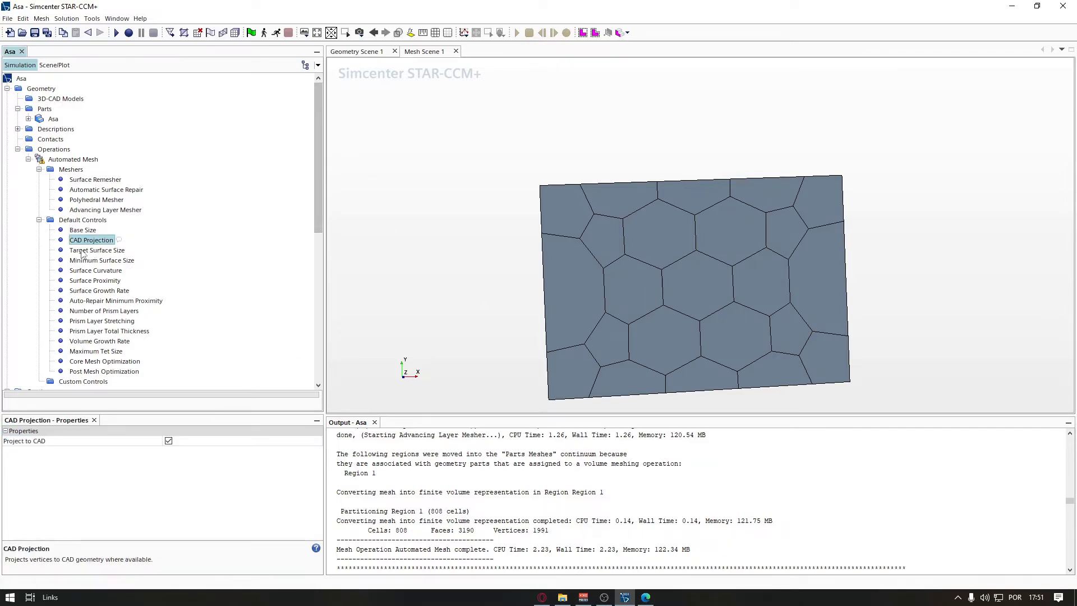
{"action": "left_click", "coordinate": [235, 33]}
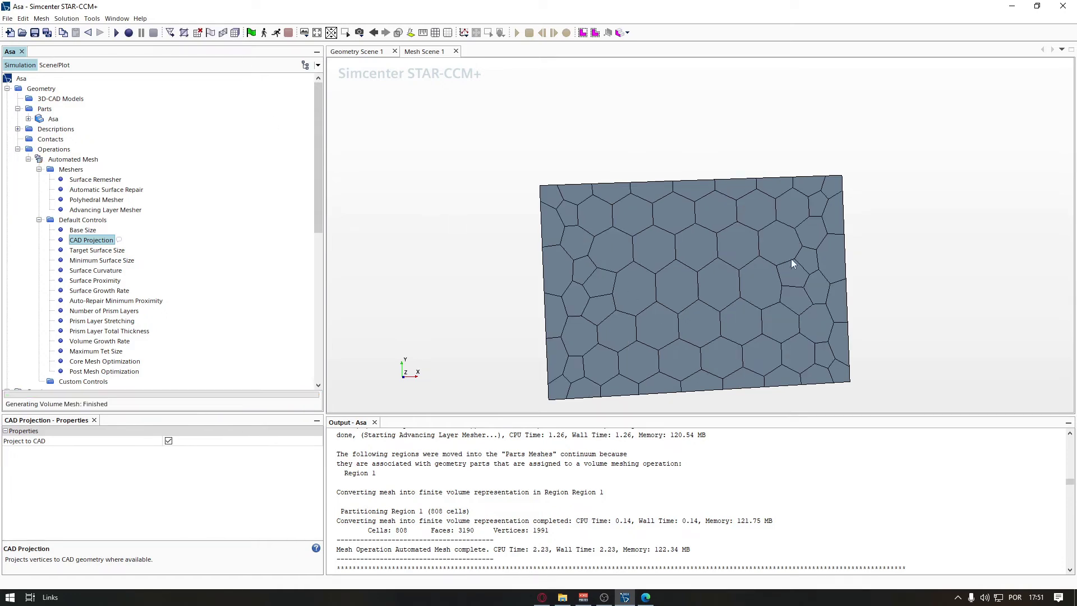
{"action": "scroll", "coordinate": [607, 285], "scroll_direction": "down", "scroll_amount": 2}
{"action": "scroll", "coordinate": [602, 281], "scroll_direction": "up", "scroll_amount": 4}
{"action": "mouse_move", "coordinate": [602, 280]}
{"action": "left_mouse_down"}
{"action": "mouse_move", "coordinate": [826, 296]}
{"action": "mouse_move", "coordinate": [612, 275]}
{"action": "left_mouse_up"}
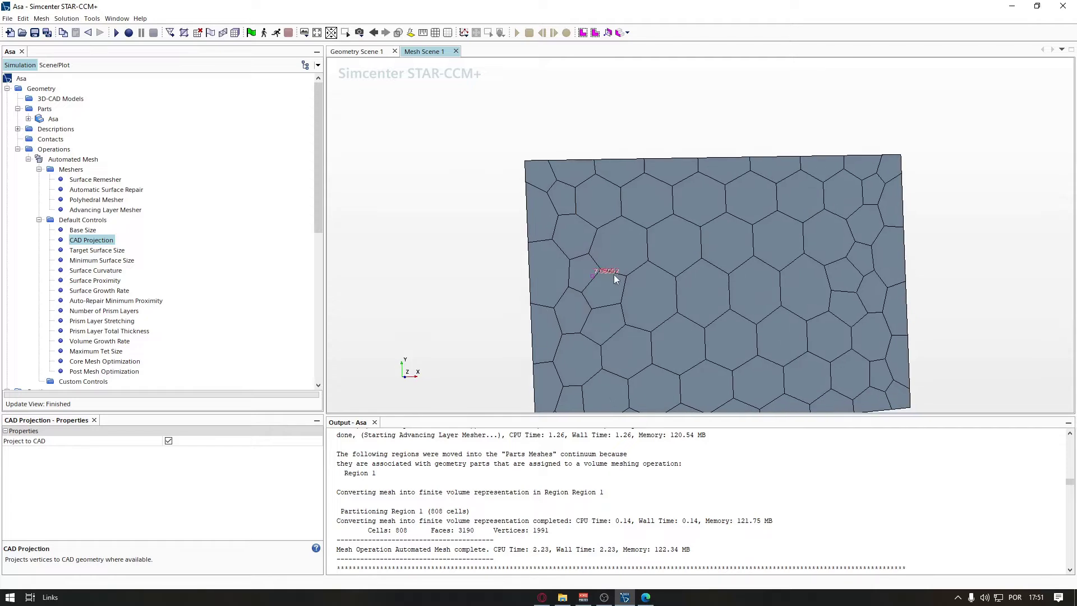
Step: Set the Base Size default control of the Automated Mesh operation to 0.4 m
{"action": "left_click", "coordinate": [79, 231]}
{"action": "left_click", "coordinate": [192, 441]}
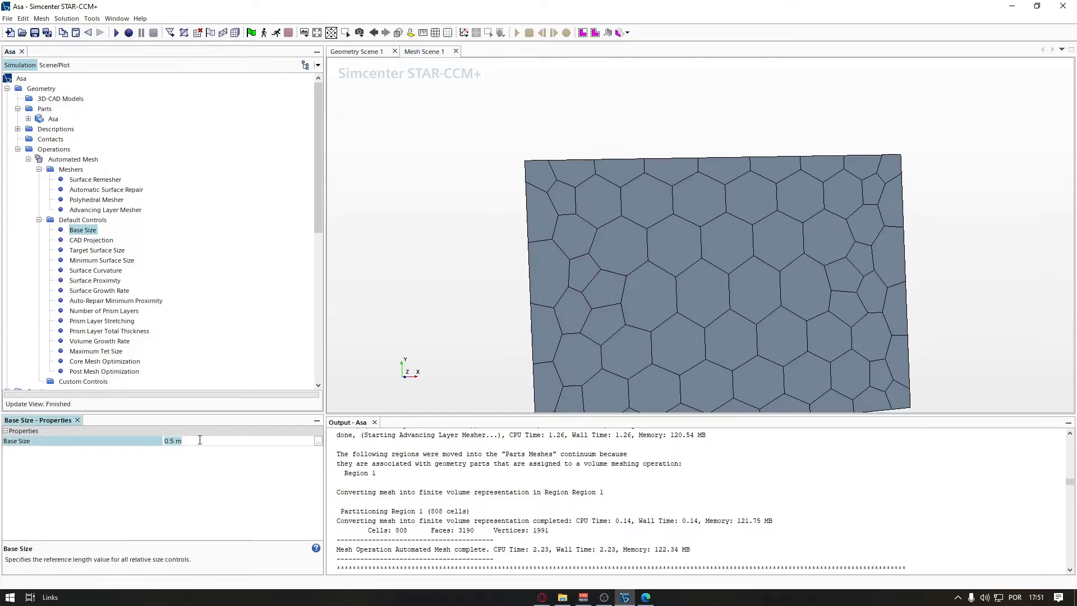
{"action": "key", "text": "Left"}
{"action": "type", "text": "4"}
{"action": "key", "text": "Return"}
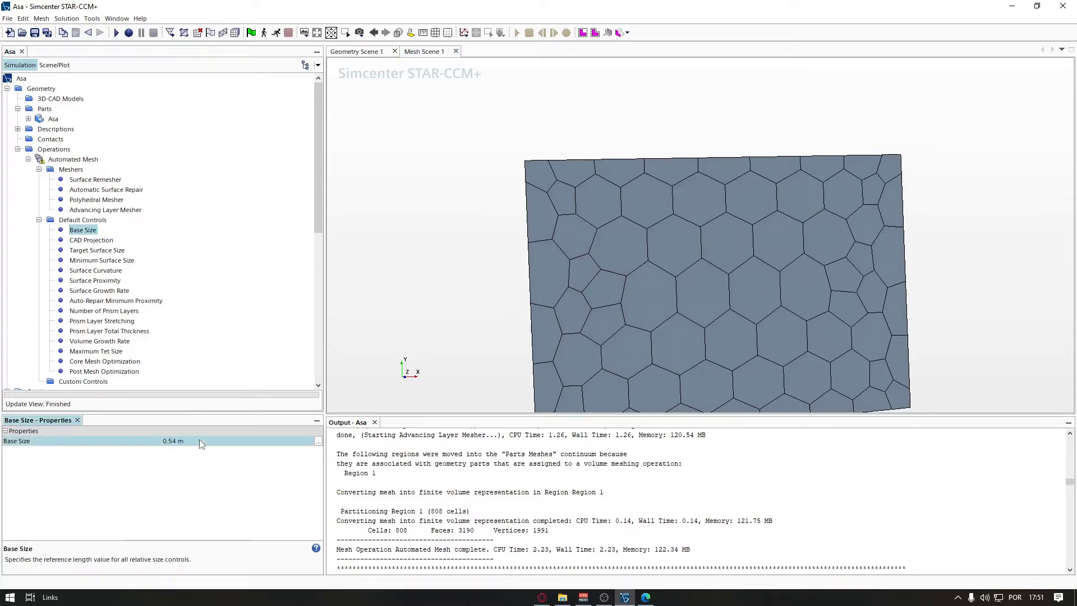
{"action": "left_click", "coordinate": [176, 442]}
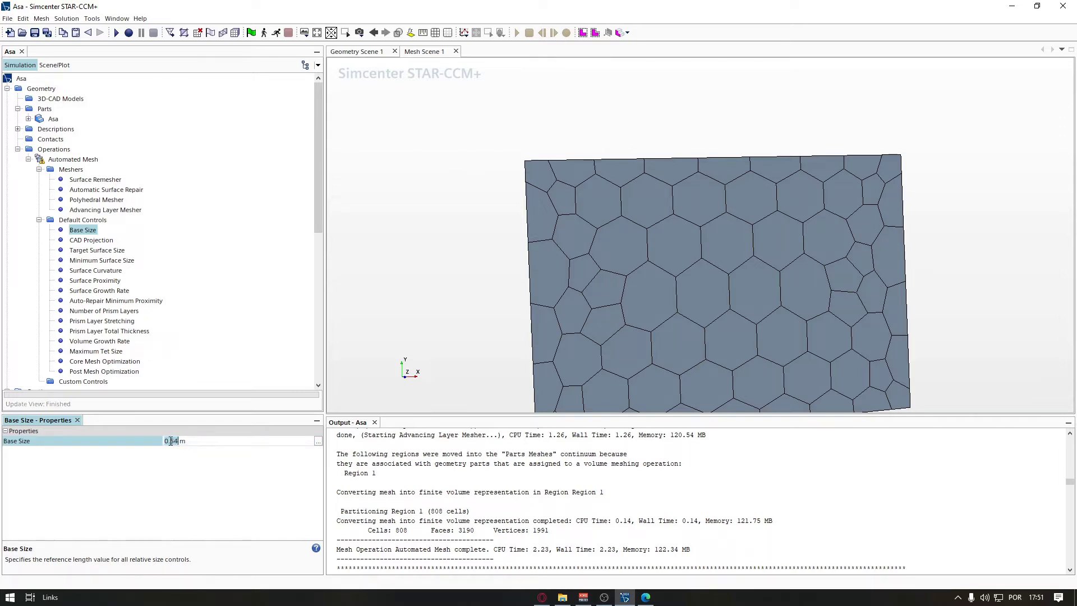
{"action": "key", "text": "BackSpace"}
{"action": "key", "text": "Return"}
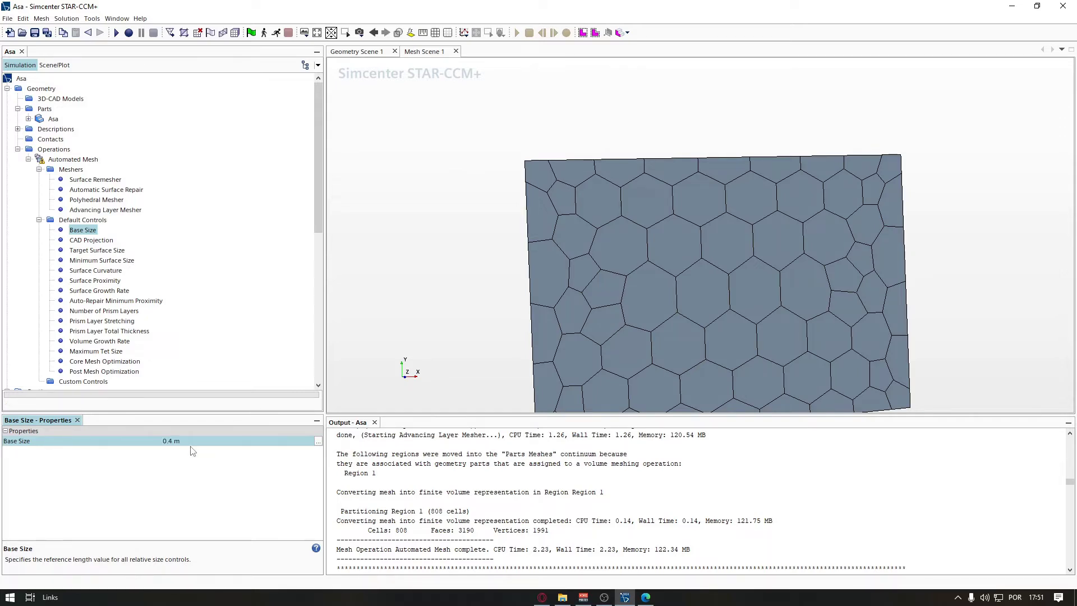
Step: Regenerate the volume mesh with the 0.4 m base size and examine the cells on the domain's outer faces
{"action": "left_click", "coordinate": [235, 33]}
{"action": "scroll", "coordinate": [722, 285], "scroll_direction": "down", "scroll_amount": 3}
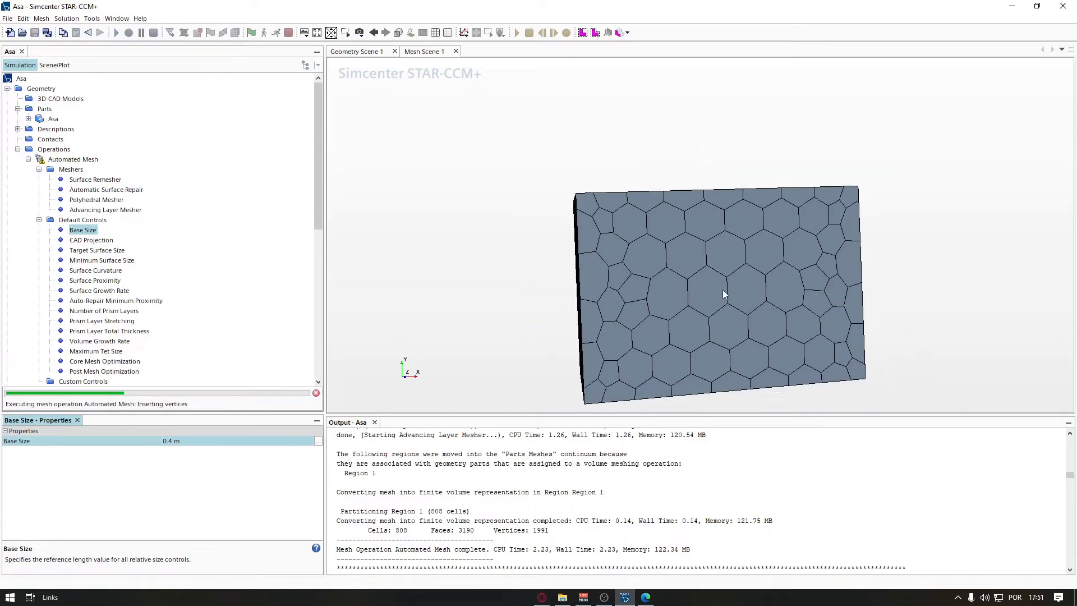
{"action": "right_click_drag", "start_coordinate": [723, 289], "coordinate": [681, 298]}
{"action": "scroll", "coordinate": [664, 303], "scroll_direction": "up", "scroll_amount": 3}
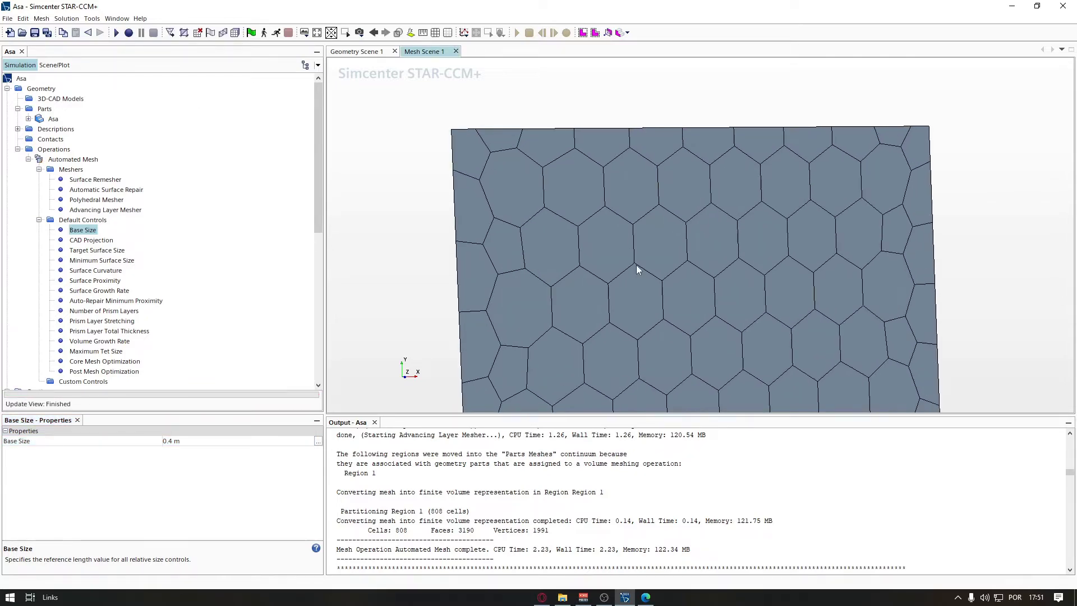
{"action": "left_click_drag", "start_coordinate": [621, 274], "coordinate": [653, 297]}
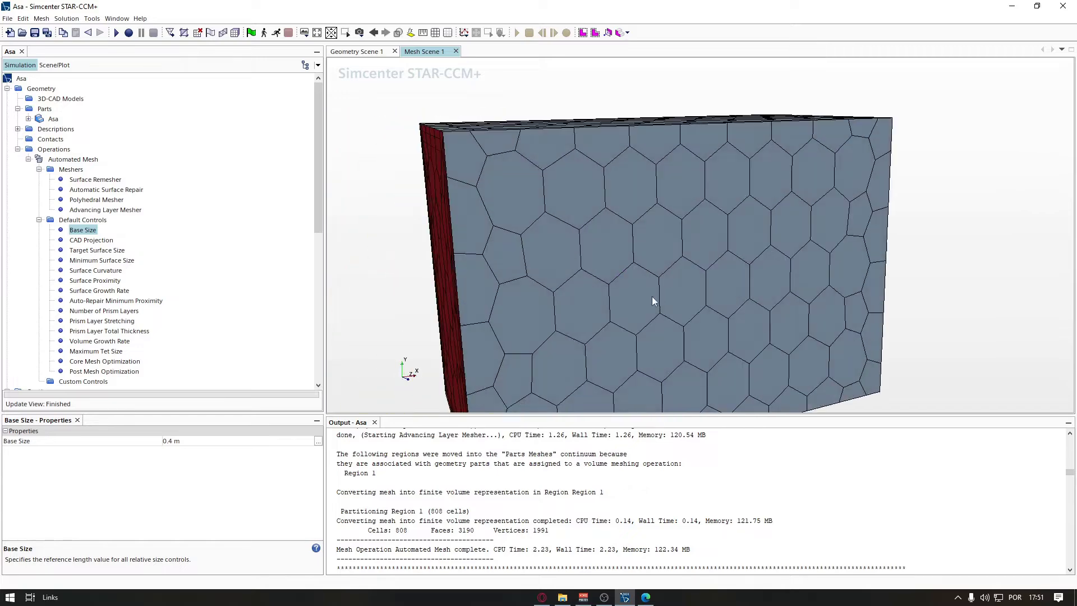
{"action": "scroll", "coordinate": [653, 298], "scroll_direction": "down", "scroll_amount": 3}
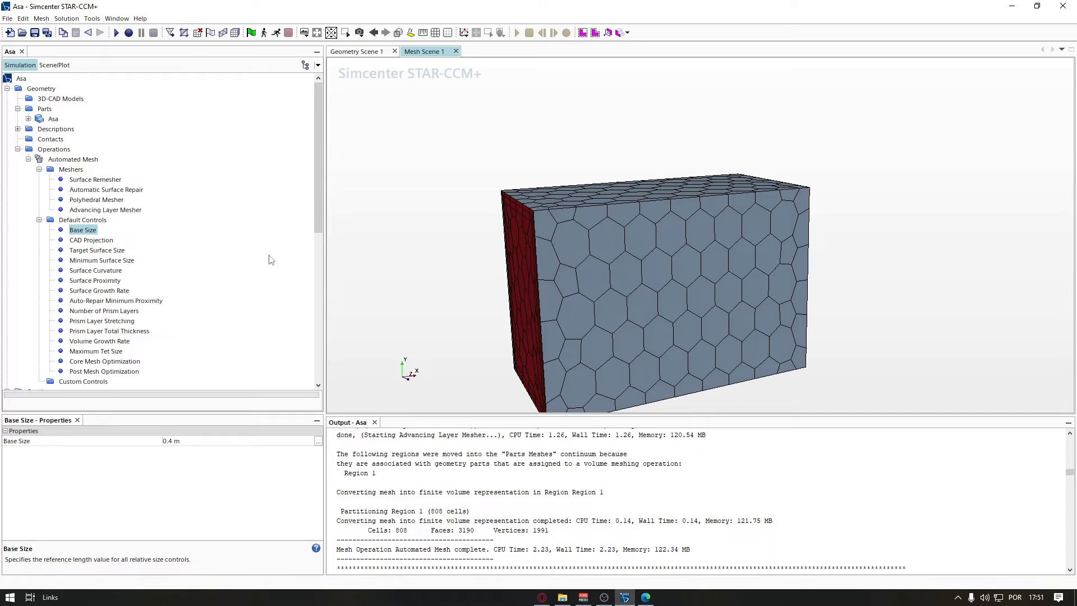
{"action": "scroll", "coordinate": [157, 253], "scroll_direction": "down", "scroll_amount": 4}
{"action": "scroll", "coordinate": [157, 224], "scroll_direction": "up", "scroll_amount": 3}
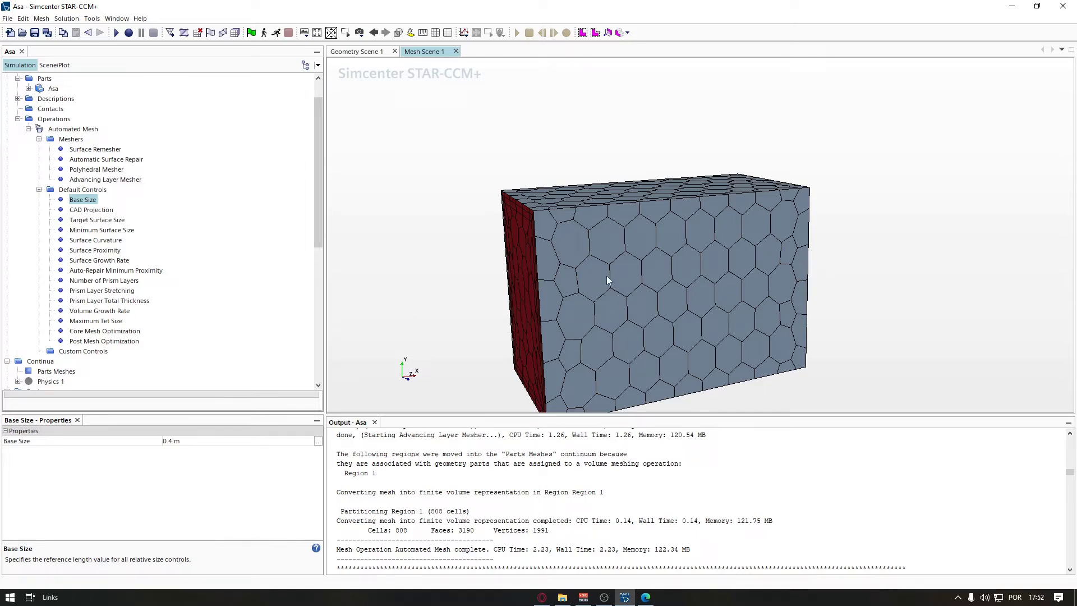
{"action": "scroll", "coordinate": [580, 331], "scroll_direction": "down", "scroll_amount": 2}
{"action": "scroll", "coordinate": [580, 331], "scroll_direction": "up", "scroll_amount": 5}
{"action": "right_click_drag", "start_coordinate": [588, 323], "coordinate": [621, 272]}
{"action": "left_click_drag", "start_coordinate": [621, 272], "coordinate": [440, 152]}
Step: Restore the stored view of the wing and inspect its surface mesh near the free tip
{"action": "left_click", "coordinate": [359, 32]}
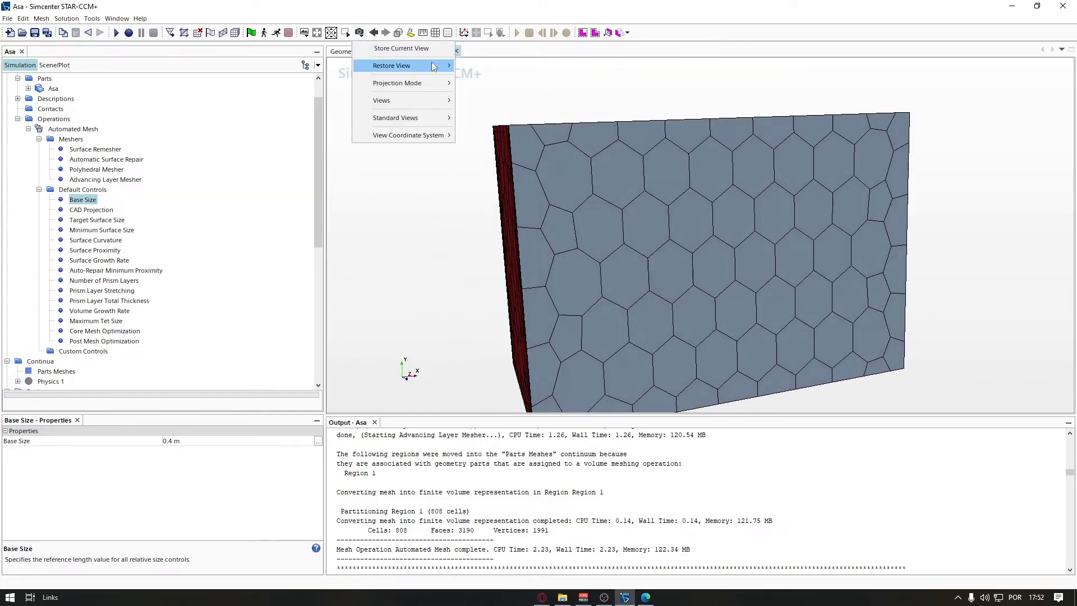
{"action": "mouse_move", "coordinate": [393, 65]}
{"action": "left_click", "coordinate": [484, 101]}
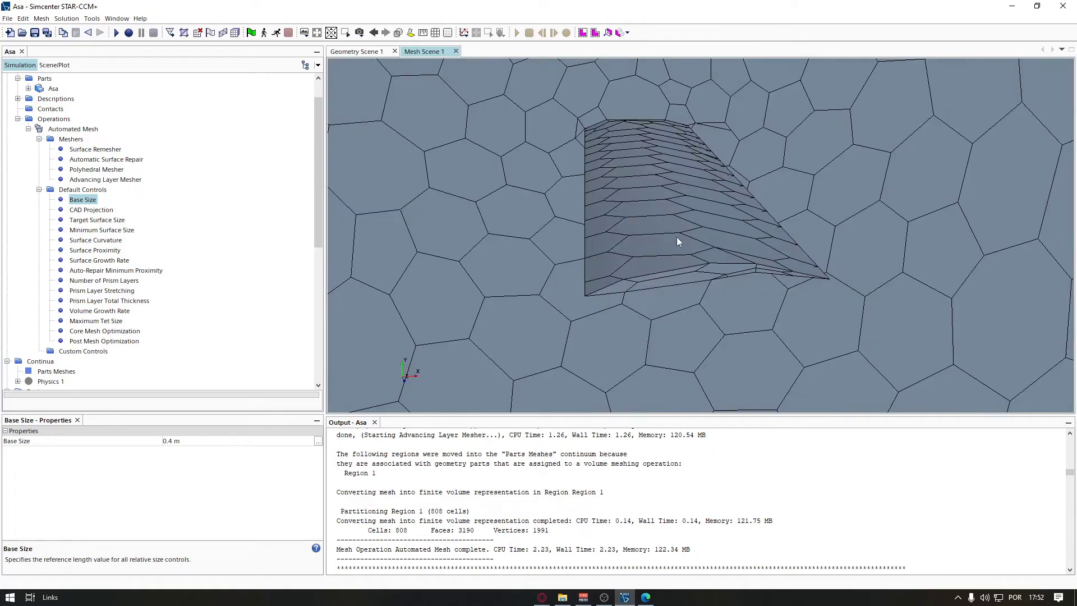
{"action": "left_click_drag", "start_coordinate": [686, 256], "coordinate": [711, 250]}
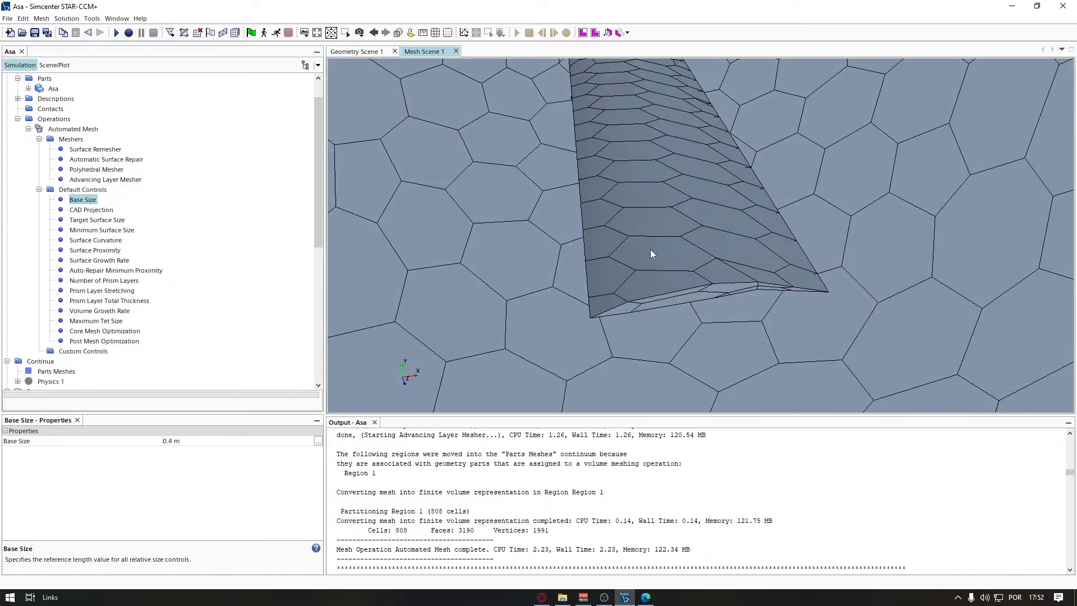
Step: Review the Target Surface Size control's size type options and percentage of base, keeping Relative to base, and check it against Base Size
{"action": "left_click", "coordinate": [93, 221]}
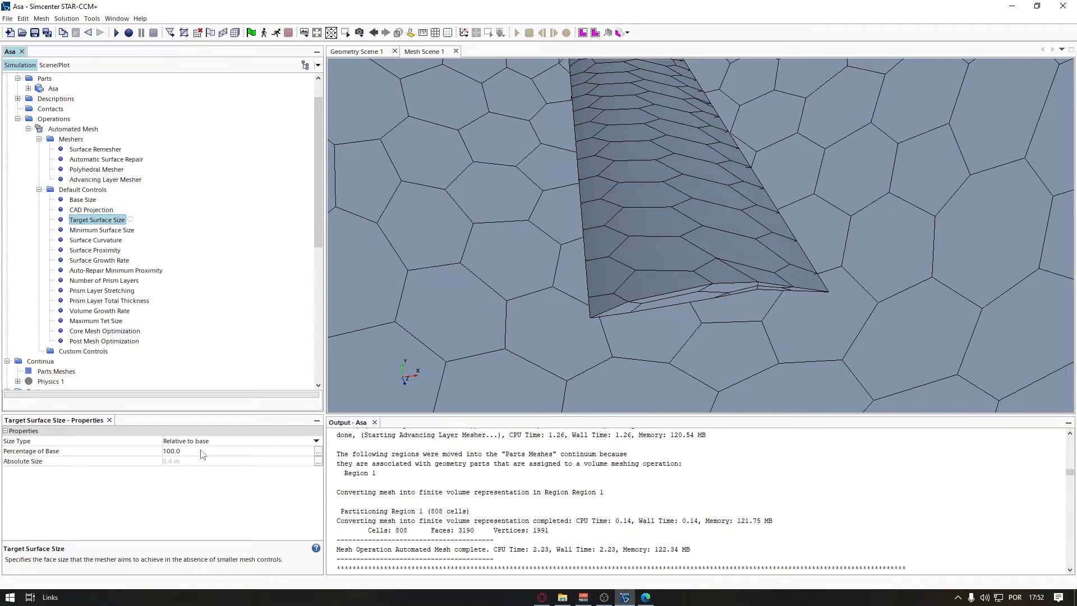
{"action": "left_click", "coordinate": [94, 229]}
{"action": "left_click", "coordinate": [91, 221]}
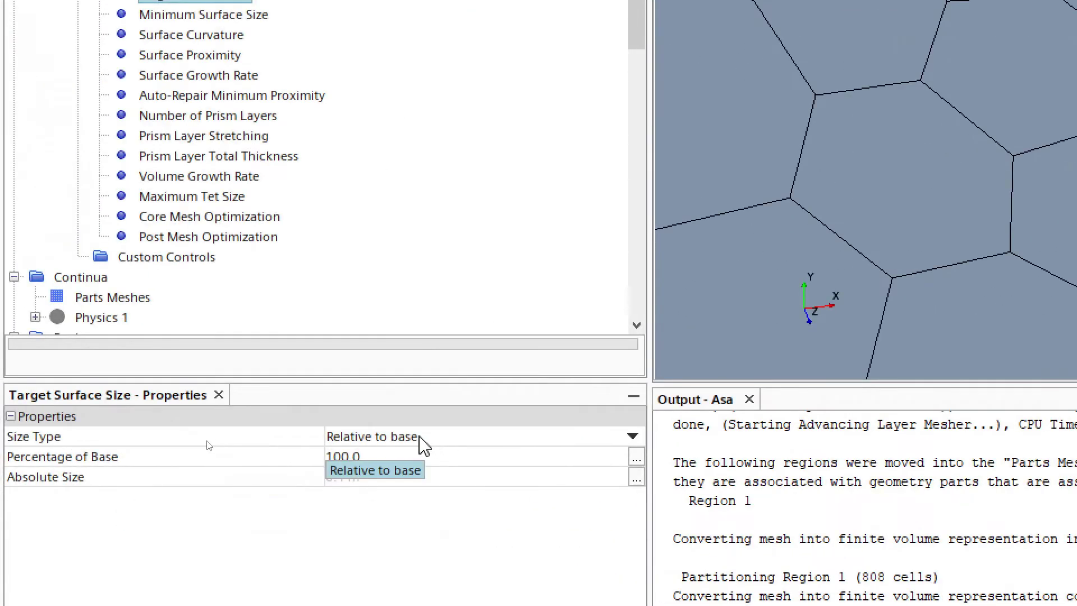
{"action": "left_click", "coordinate": [416, 446]}
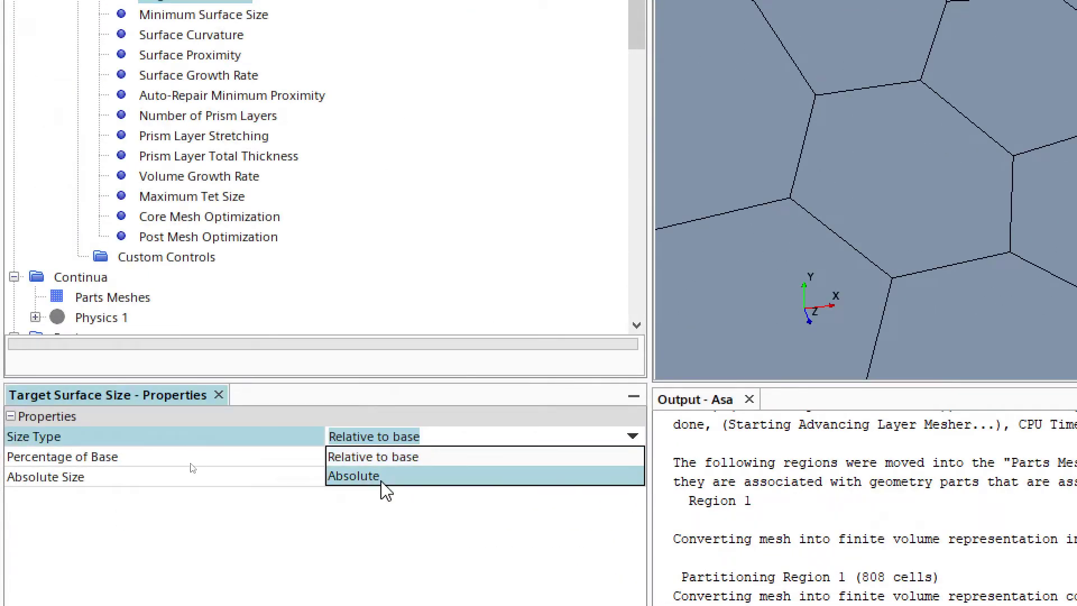
{"action": "left_click", "coordinate": [368, 463]}
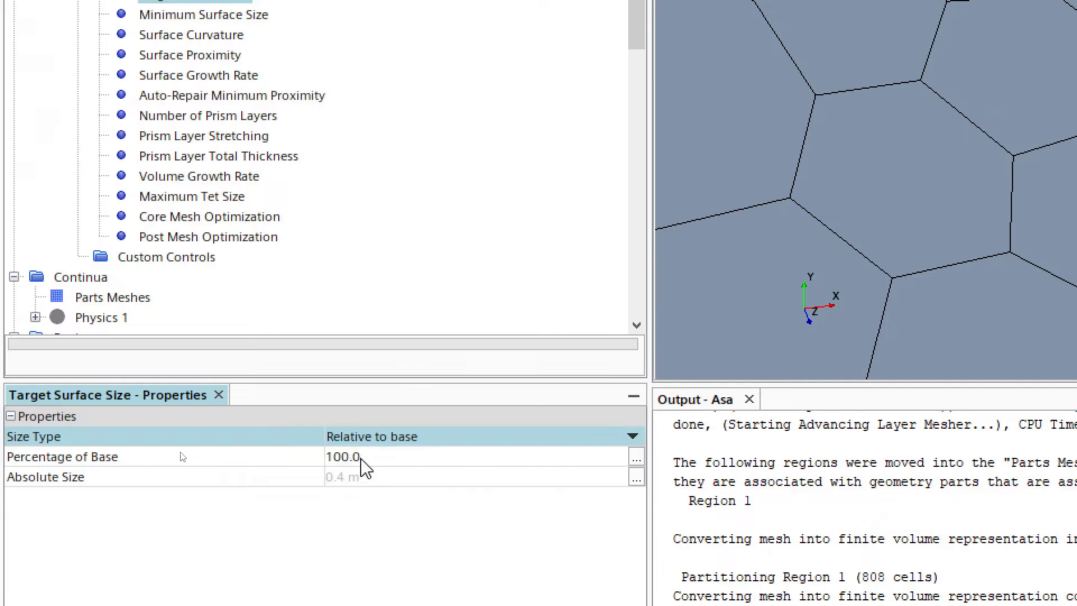
{"action": "left_click", "coordinate": [138, 464]}
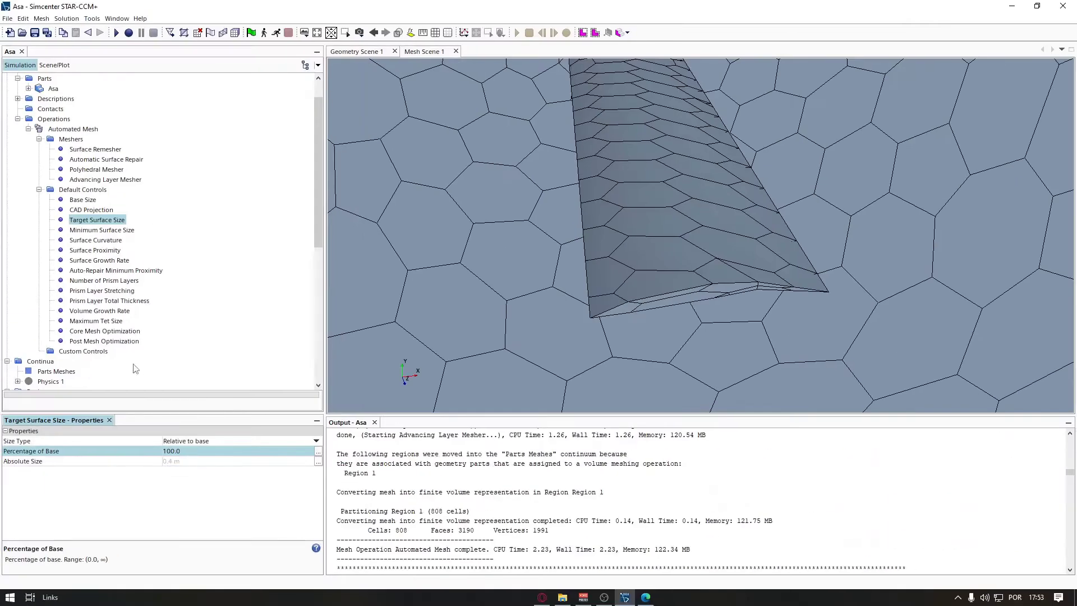
{"action": "left_click", "coordinate": [82, 200]}
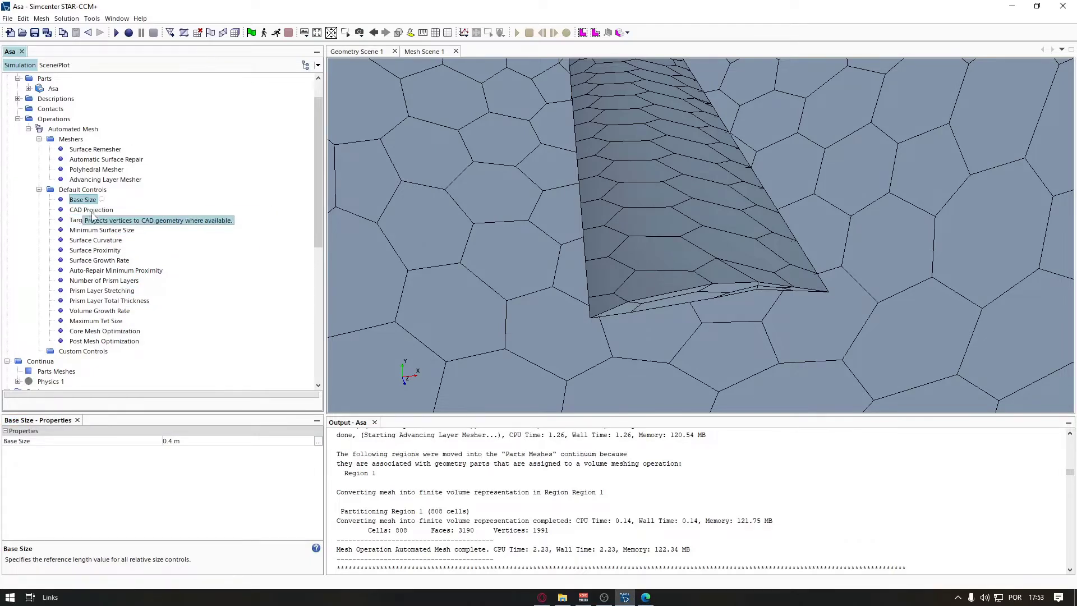
Step: Set the Target Surface Size control's percentage of base to 50
{"action": "left_click", "coordinate": [95, 220]}
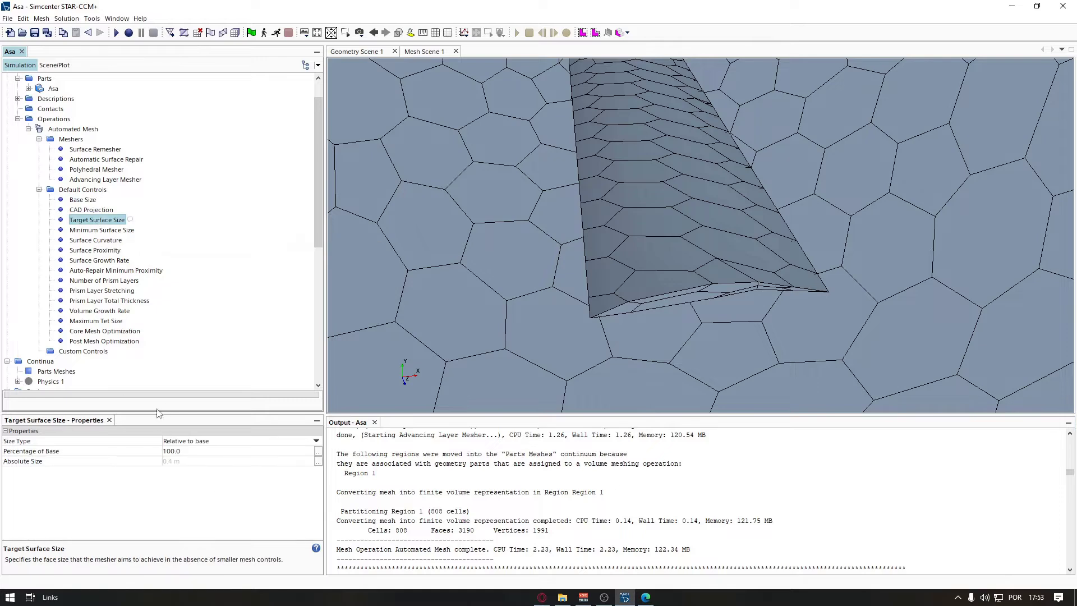
{"action": "left_click", "coordinate": [192, 450]}
{"action": "type", "text": "50"}
{"action": "key", "text": "Return"}
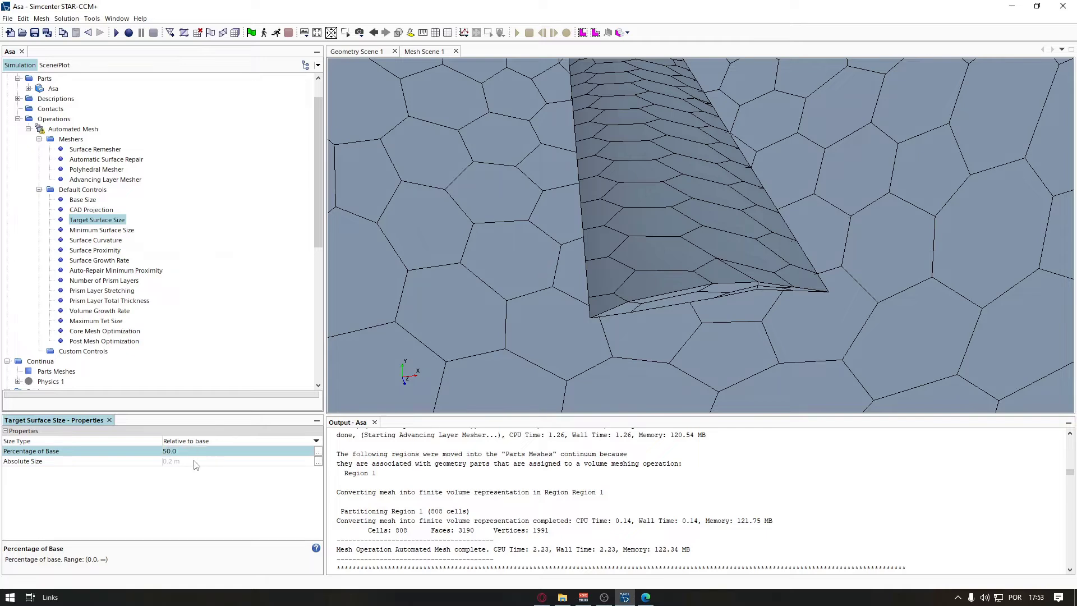
Step: Switch the Target Surface Size control to the Absolute size type and set its absolute size to 0.1 m
{"action": "left_click", "coordinate": [185, 441]}
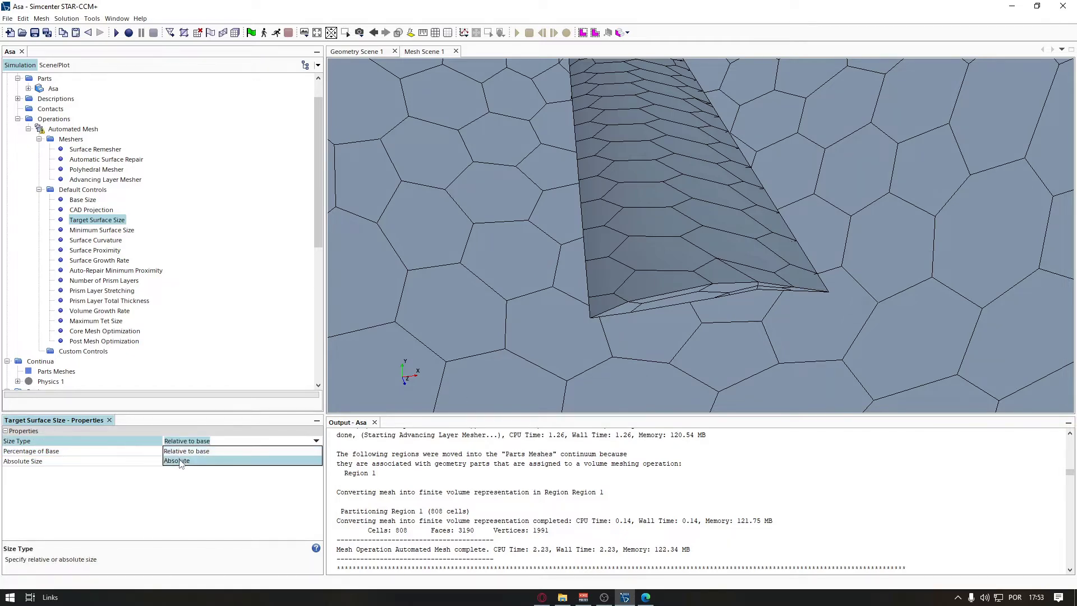
{"action": "left_click", "coordinate": [185, 461]}
{"action": "left_click", "coordinate": [229, 460]}
{"action": "type", "text": "0.1"}
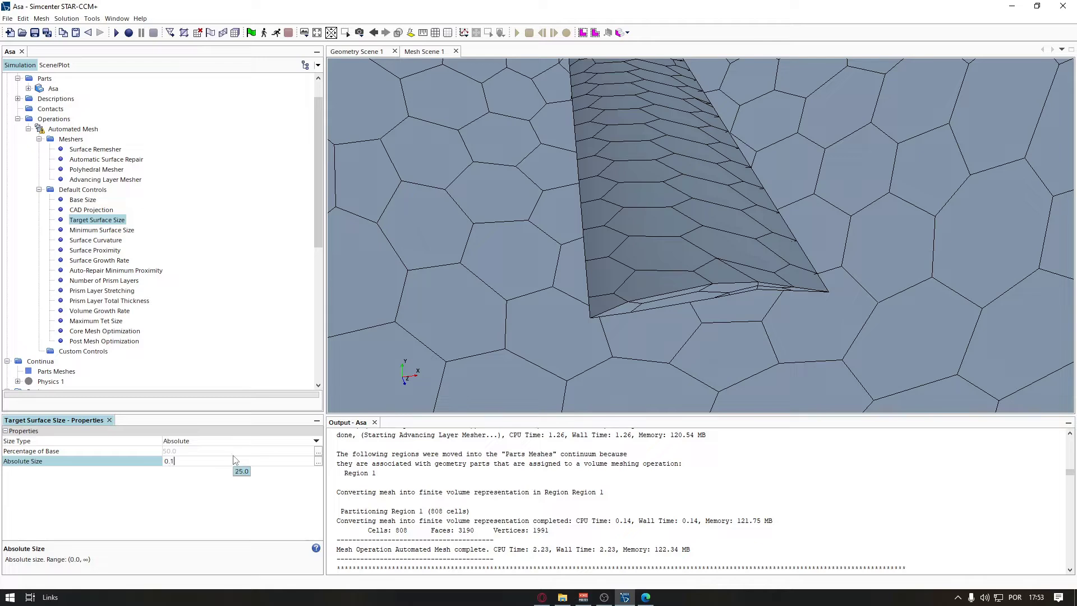
{"action": "key", "text": "Return"}
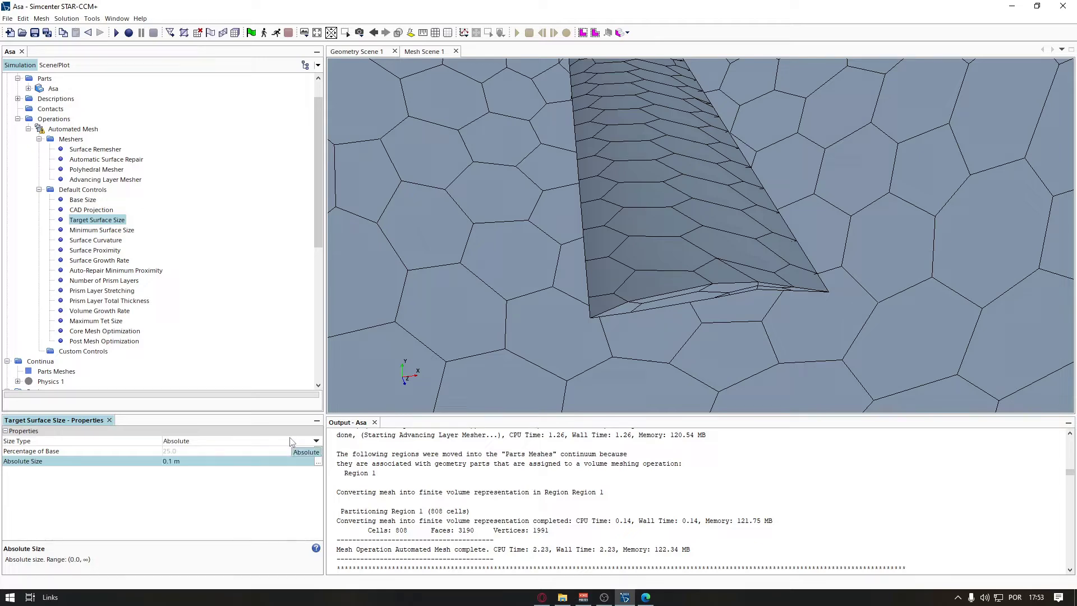
Step: Return the Target Surface Size control to Relative to base with a percentage of base of 100
{"action": "left_click", "coordinate": [217, 442]}
{"action": "left_click", "coordinate": [215, 450]}
{"action": "left_click", "coordinate": [195, 451]}
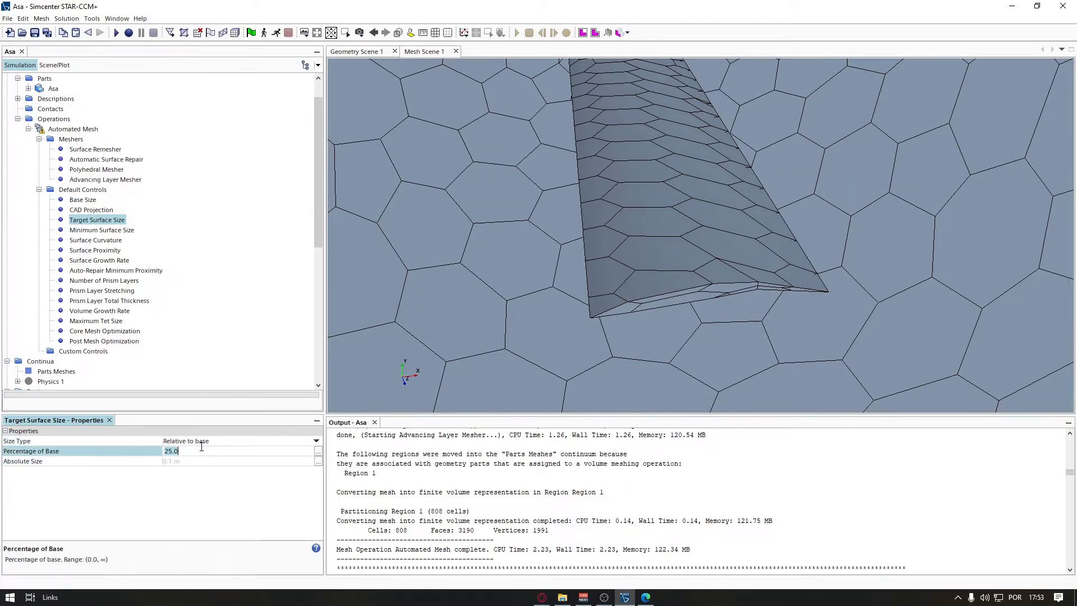
{"action": "type", "text": "100"}
{"action": "key", "text": "Return"}
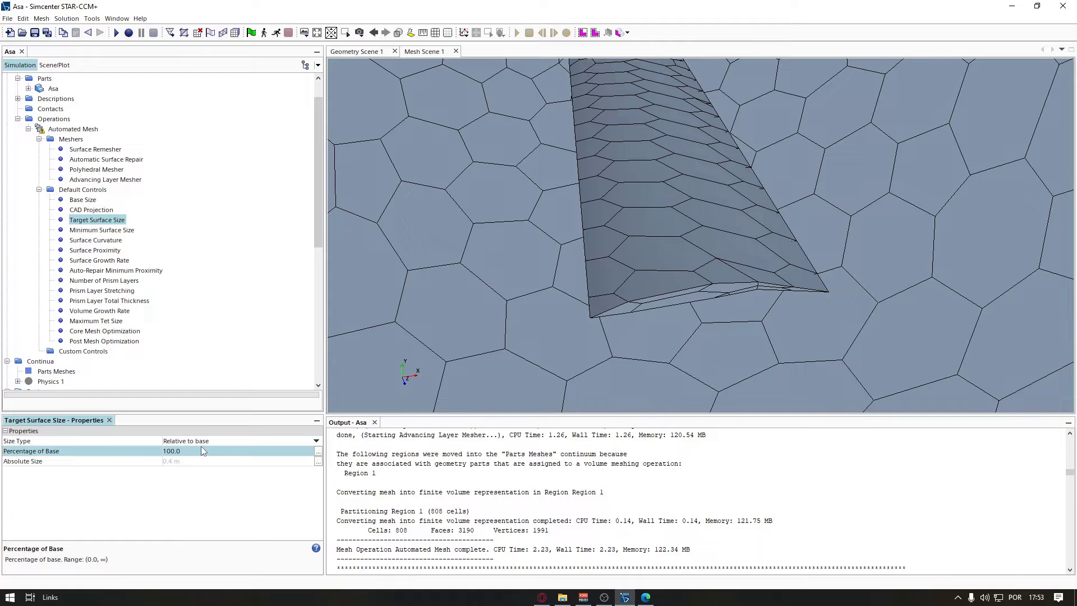
Step: Compare the Base Size value with the Target Surface Size control's relative and absolute values
{"action": "left_click", "coordinate": [73, 201]}
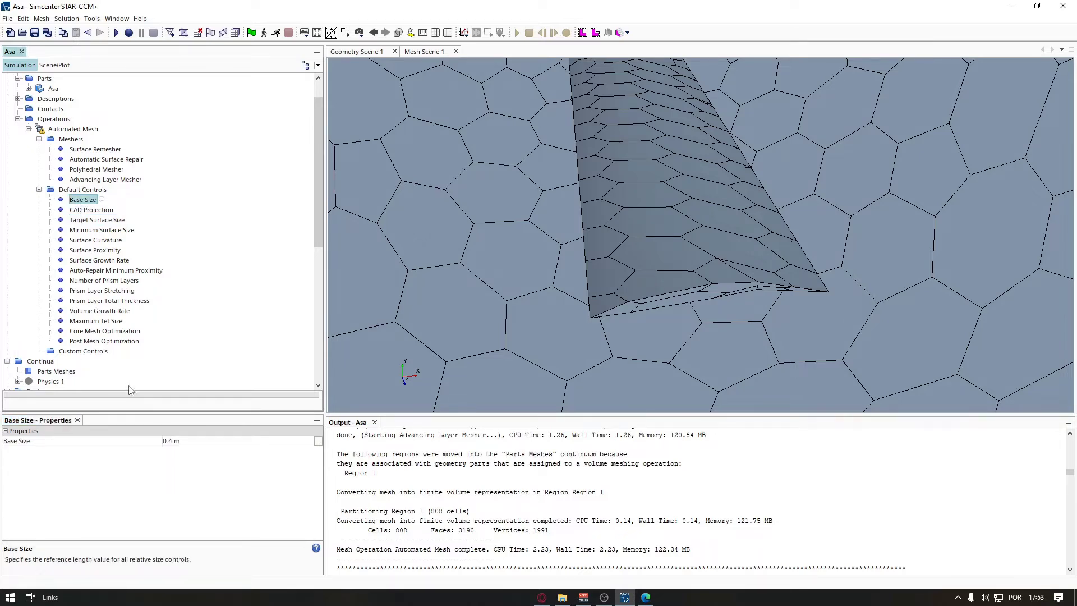
{"action": "left_click", "coordinate": [101, 220]}
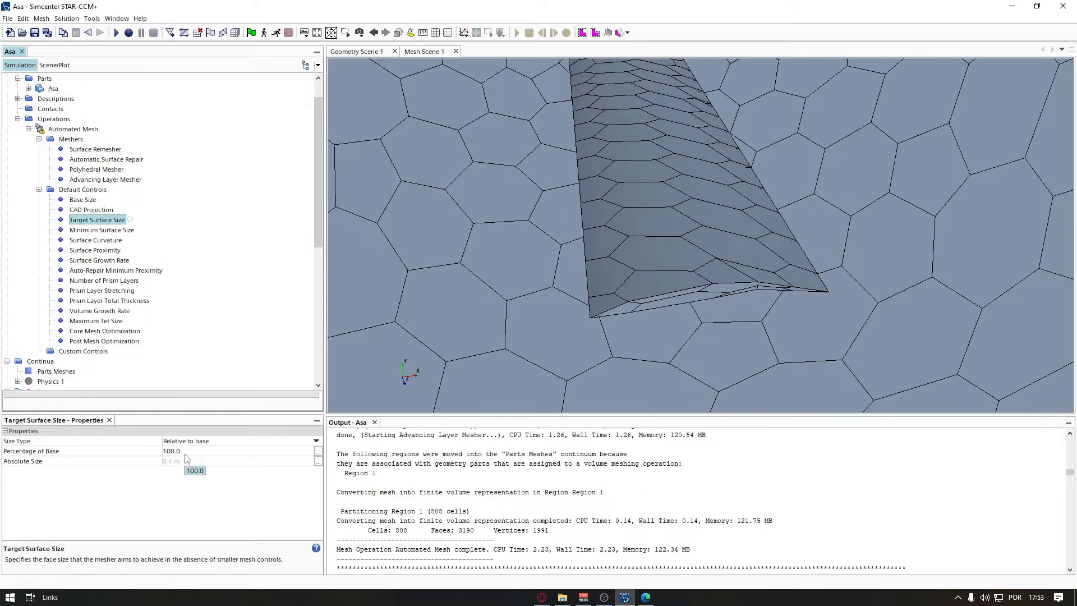
{"action": "left_click", "coordinate": [85, 201]}
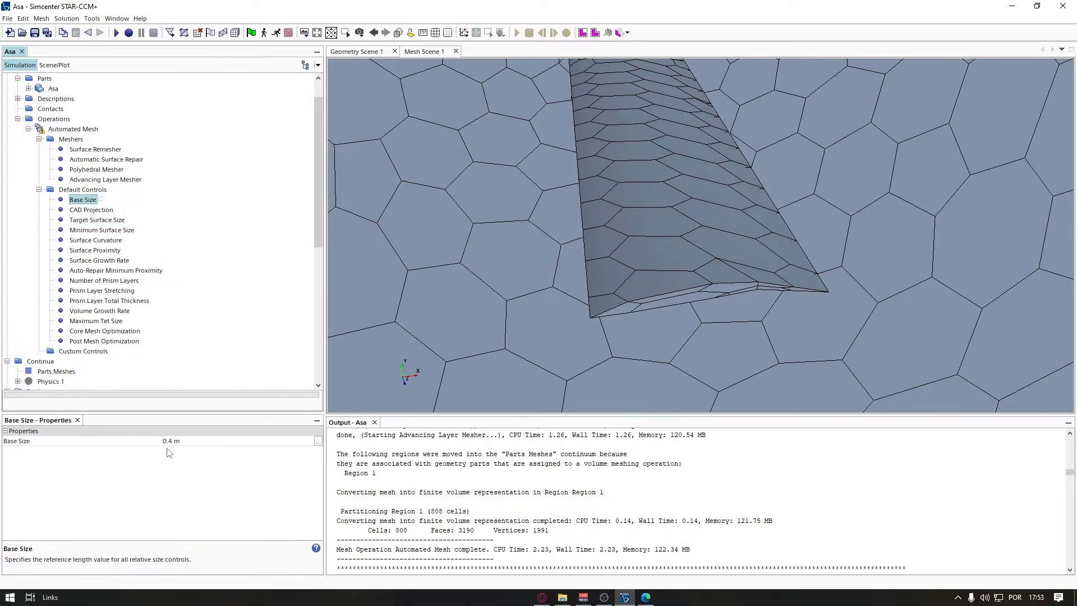
{"action": "left_click", "coordinate": [176, 474]}
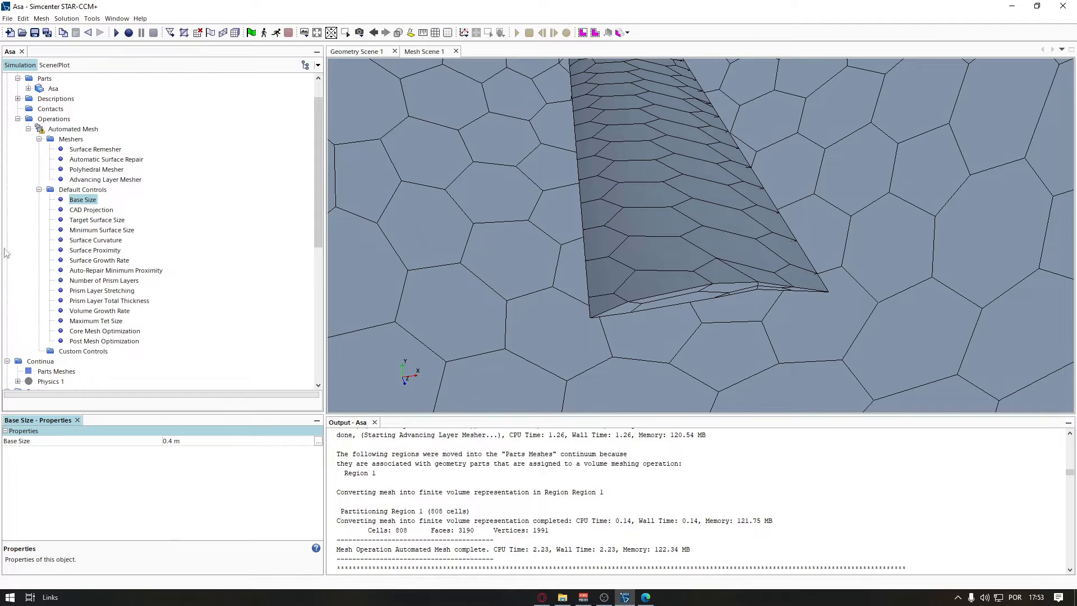
Step: Make the Target Surface Size control Absolute and enter an absolute size of 0.1 m
{"action": "left_click", "coordinate": [72, 222]}
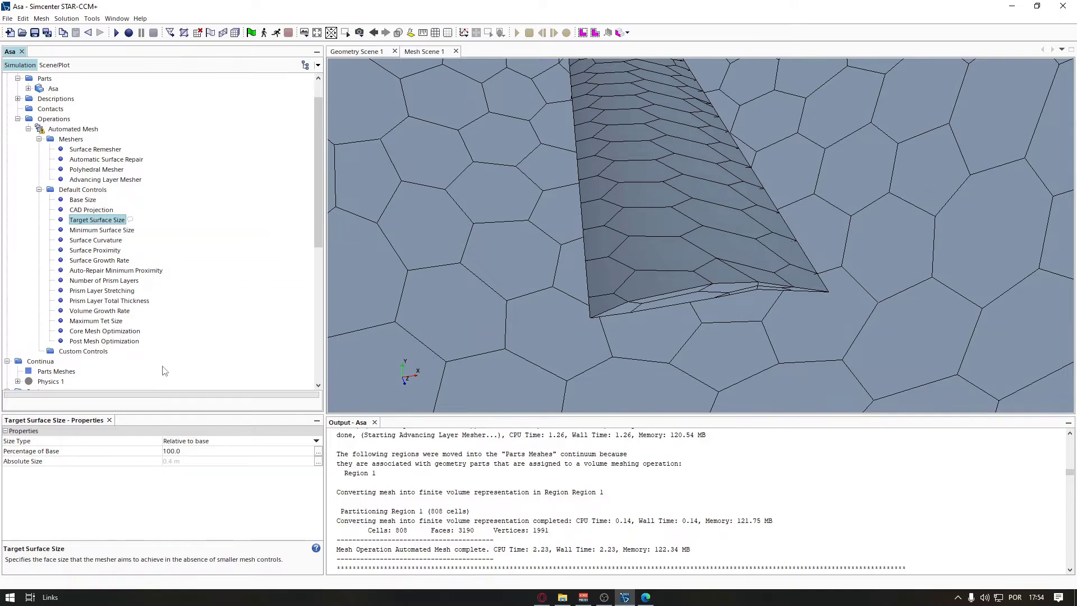
{"action": "left_click", "coordinate": [201, 442]}
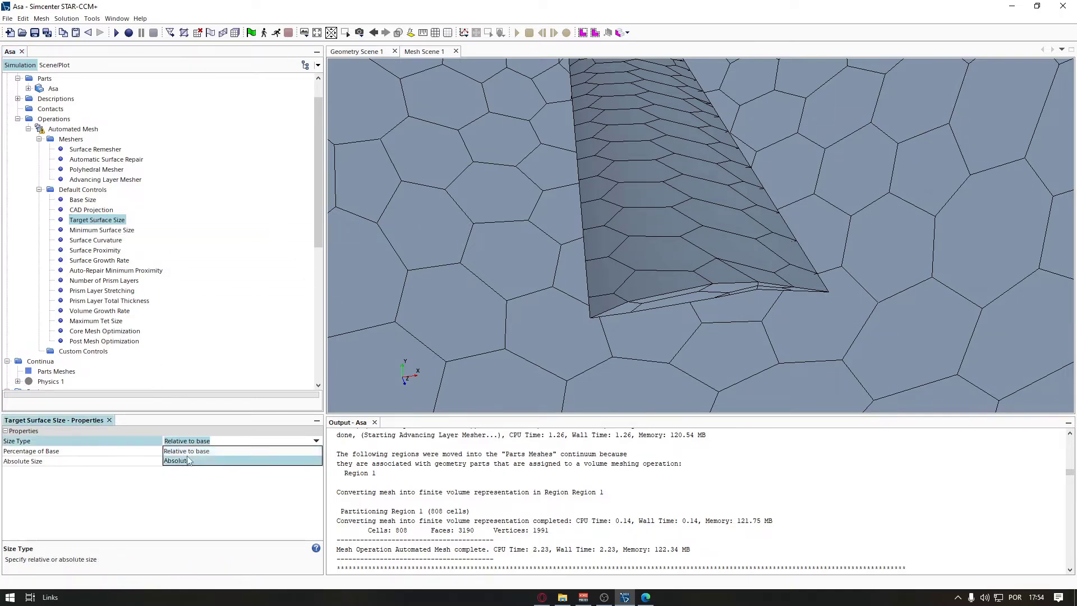
{"action": "left_click", "coordinate": [187, 461]}
{"action": "left_click", "coordinate": [228, 461]}
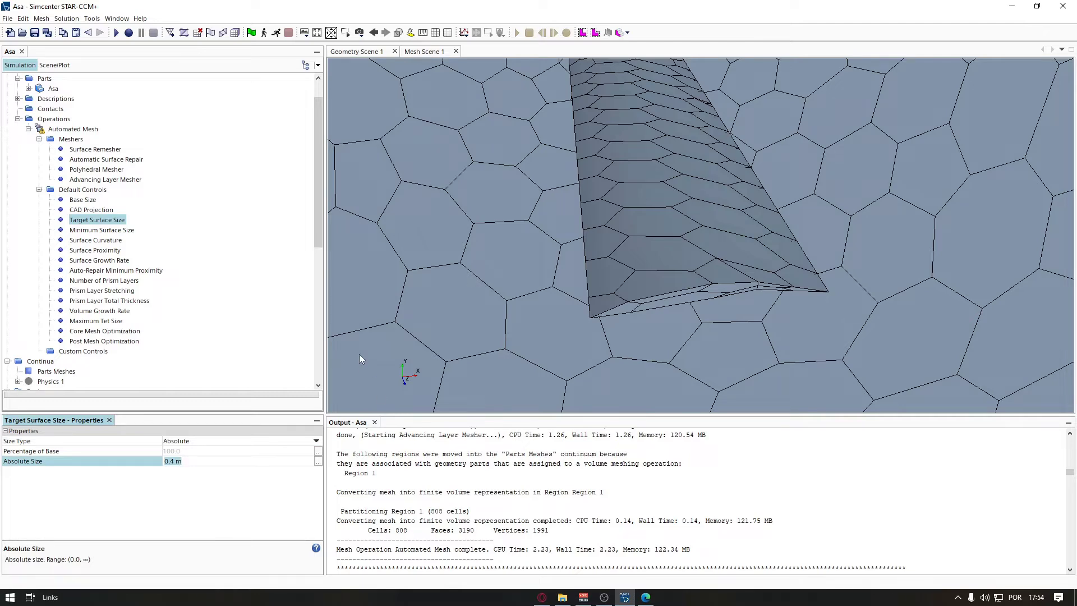
{"action": "key", "text": "BackSpace"}
{"action": "key", "text": "BackSpace"}
{"action": "key", "text": "BackSpace"}
{"action": "key", "text": "BackSpace"}
{"action": "key", "text": "BackSpace"}
{"action": "type", "text": "0.1"}
{"action": "key", "text": "Return"}
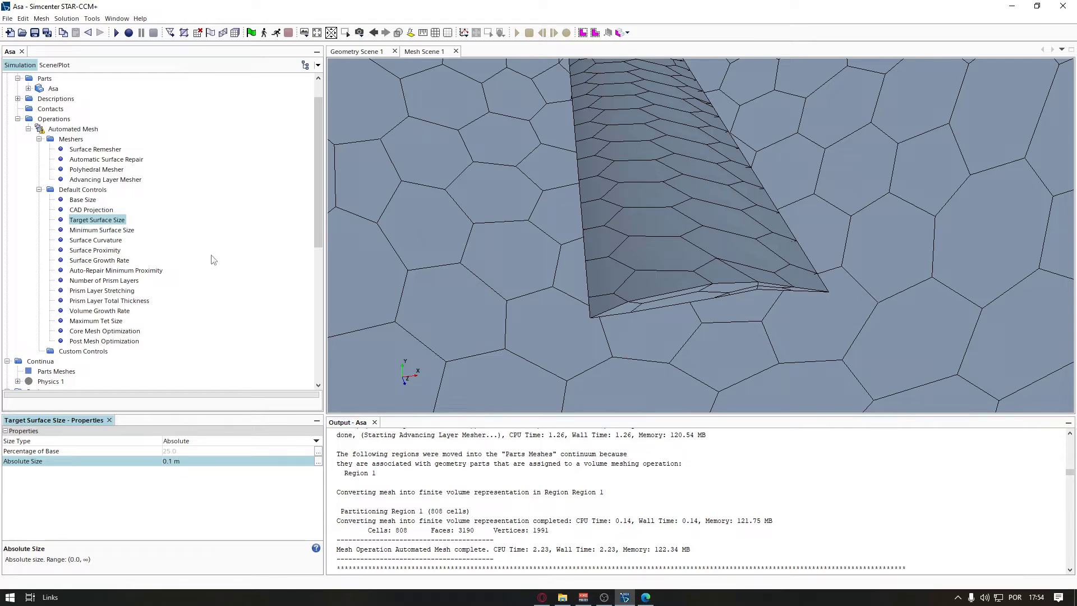
Step: Regenerate the volume mesh with the absolute target surface size and examine the cells around the wing
{"action": "left_click", "coordinate": [234, 35]}
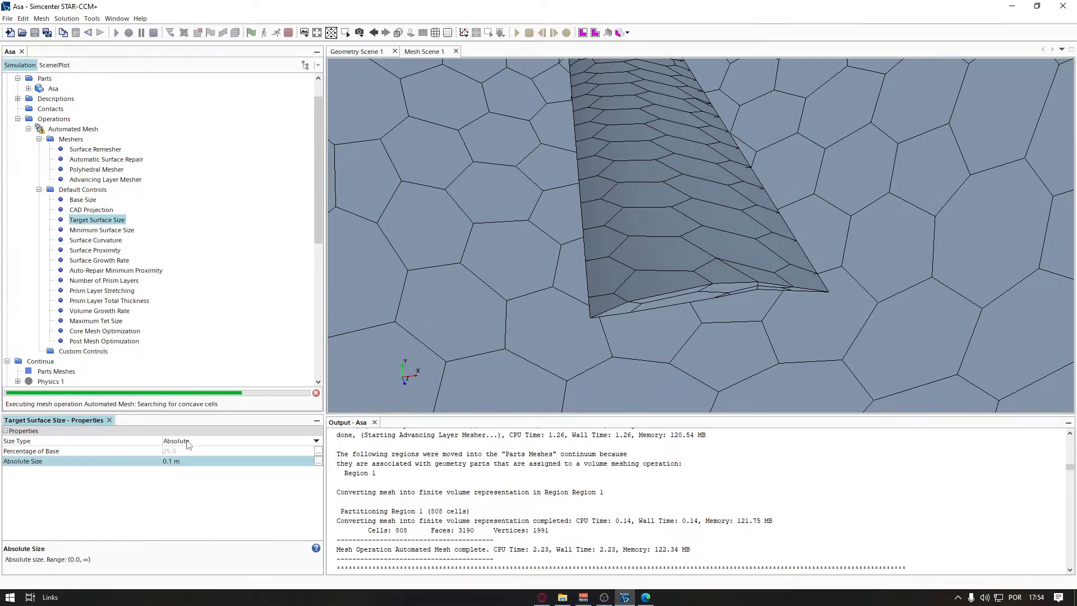
{"action": "scroll", "coordinate": [641, 247], "scroll_direction": "up", "scroll_amount": 10}
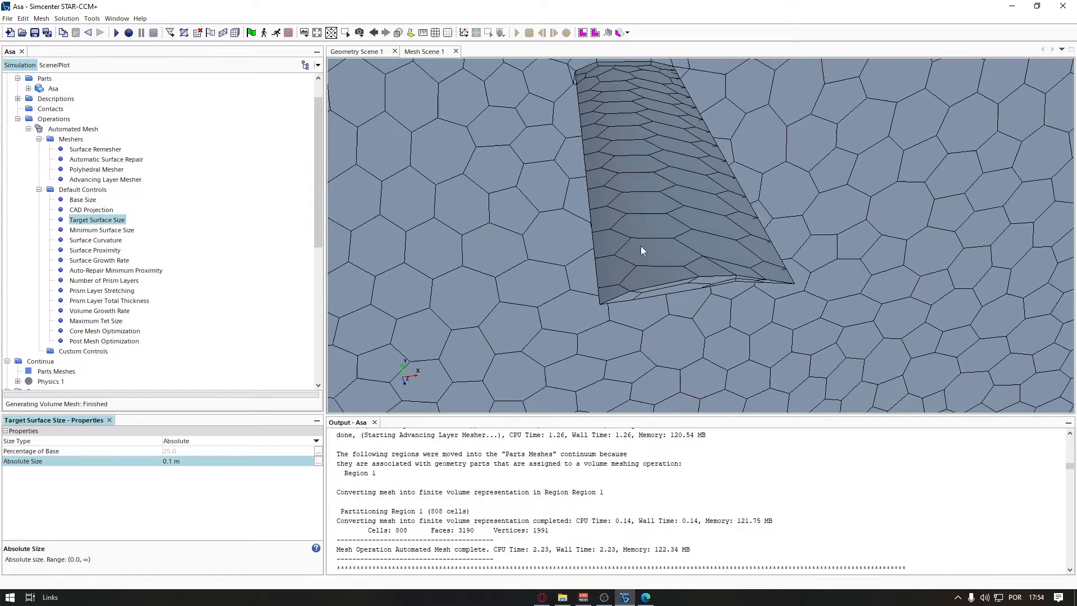
Step: Set the Target Surface Size control's absolute size to 0.4 m and return its size type to Relative to base
{"action": "scroll", "coordinate": [641, 246], "scroll_direction": "down", "scroll_amount": 10}
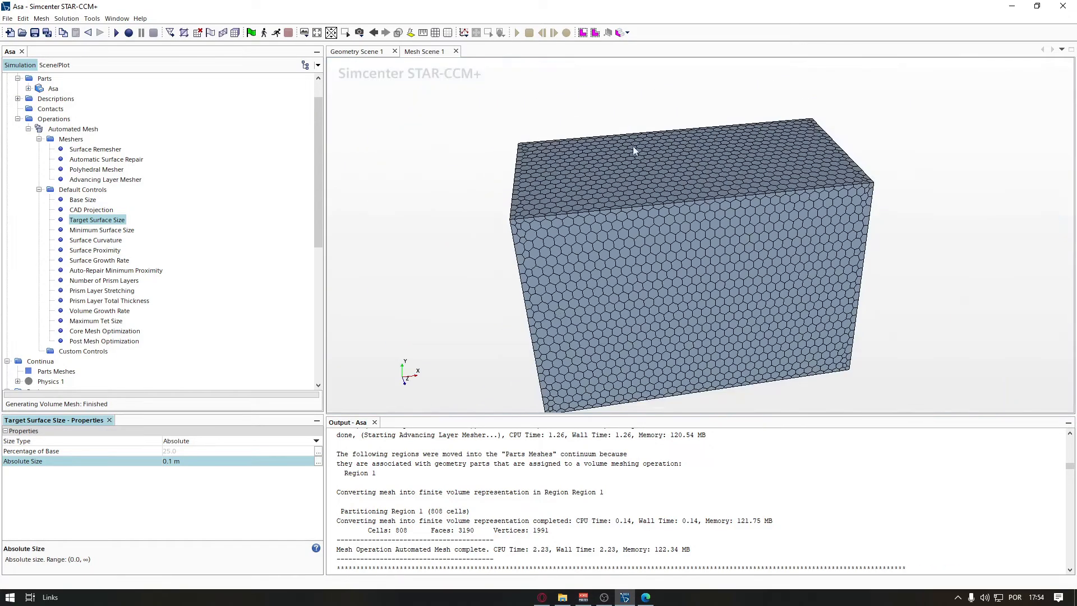
{"action": "left_click_drag", "start_coordinate": [660, 275], "coordinate": [595, 254]}
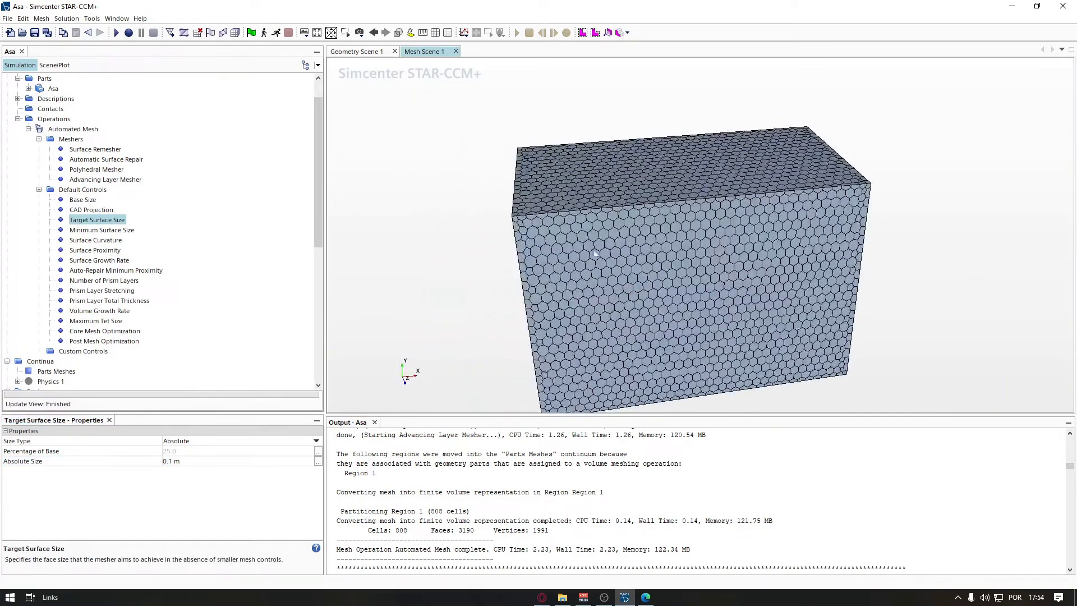
{"action": "mouse_move", "coordinate": [696, 280]}
{"action": "left_mouse_down"}
{"action": "mouse_move", "coordinate": [638, 305]}
{"action": "mouse_move", "coordinate": [752, 264]}
{"action": "mouse_move", "coordinate": [775, 232]}
{"action": "mouse_move", "coordinate": [722, 305]}
{"action": "mouse_move", "coordinate": [733, 348]}
{"action": "mouse_move", "coordinate": [754, 256]}
{"action": "mouse_move", "coordinate": [749, 270]}
{"action": "mouse_move", "coordinate": [803, 295]}
{"action": "mouse_move", "coordinate": [819, 403]}
{"action": "mouse_move", "coordinate": [682, 218]}
{"action": "mouse_move", "coordinate": [768, 301]}
{"action": "mouse_move", "coordinate": [714, 268]}
{"action": "left_mouse_up"}
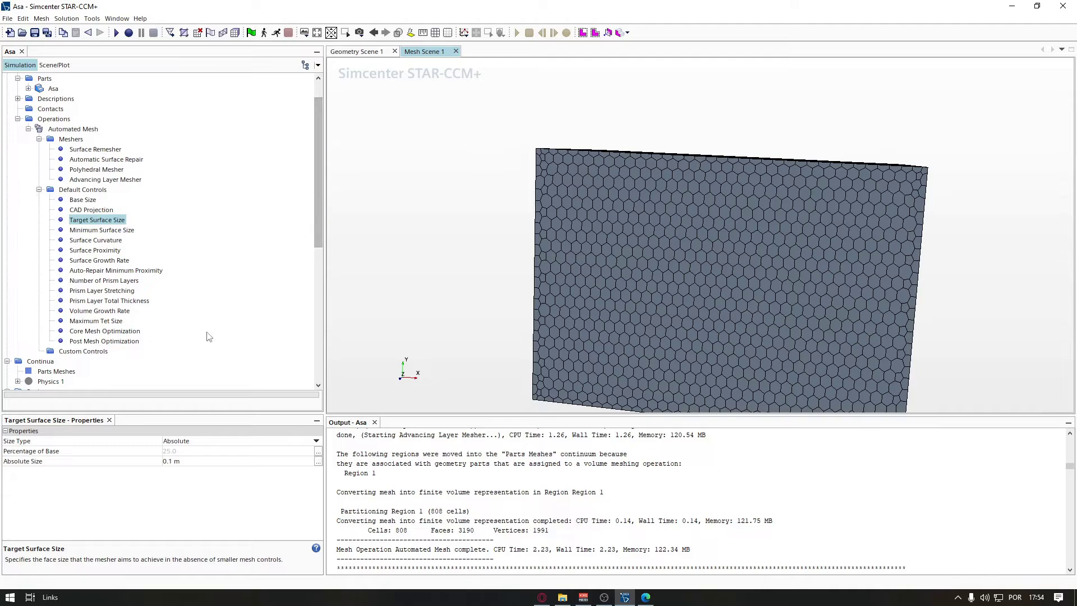
{"action": "left_click_drag", "start_coordinate": [540, 263], "coordinate": [386, 235]}
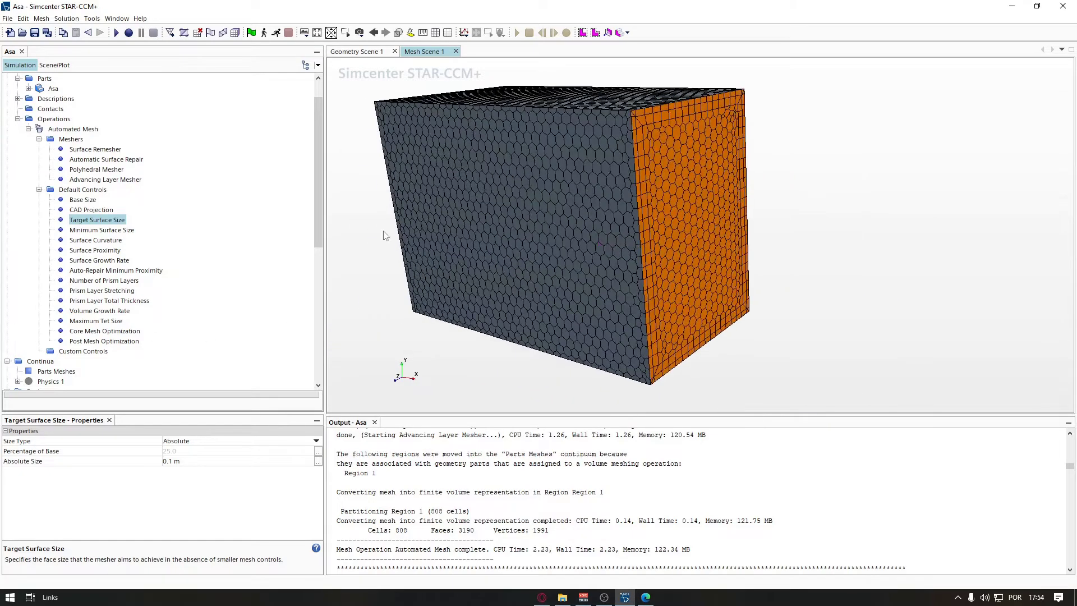
{"action": "left_click", "coordinate": [189, 461]}
{"action": "key", "text": "Left"}
{"action": "key", "text": "Left"}
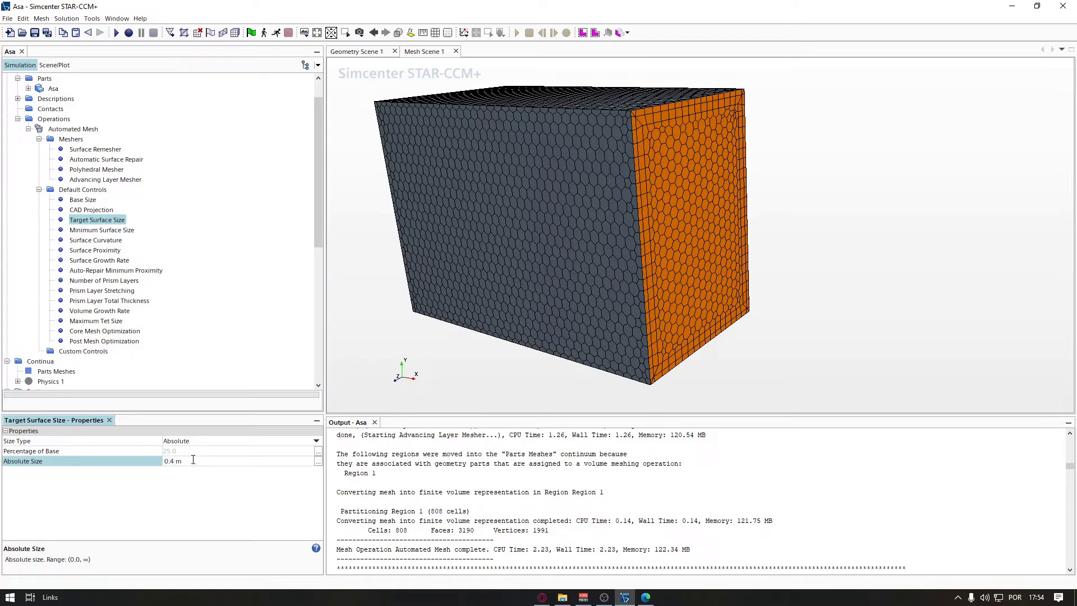
{"action": "key", "text": "Return"}
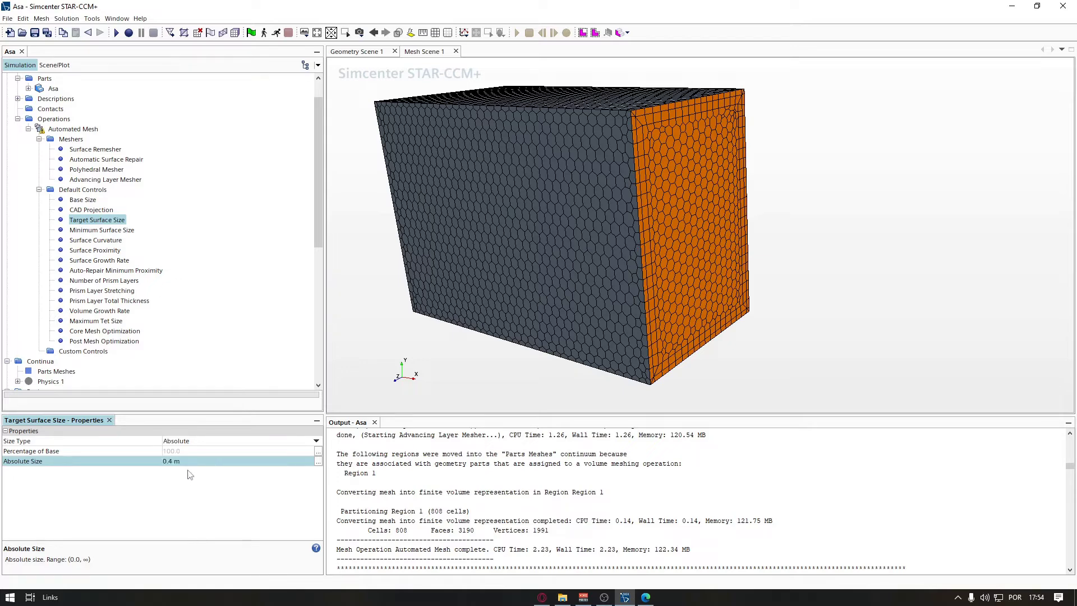
{"action": "left_click", "coordinate": [194, 442]}
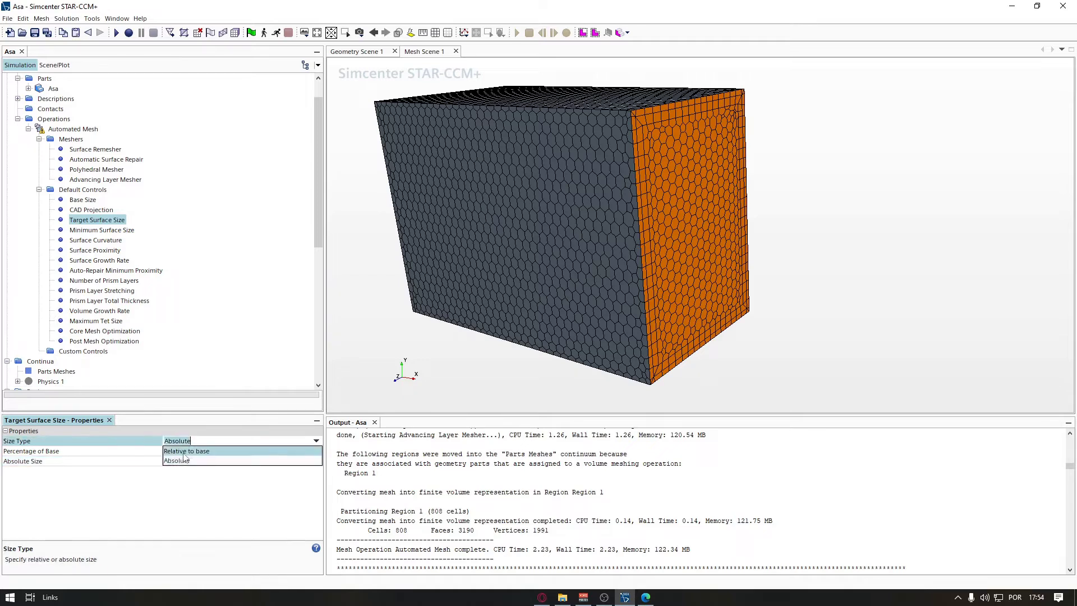
{"action": "left_click", "coordinate": [184, 457]}
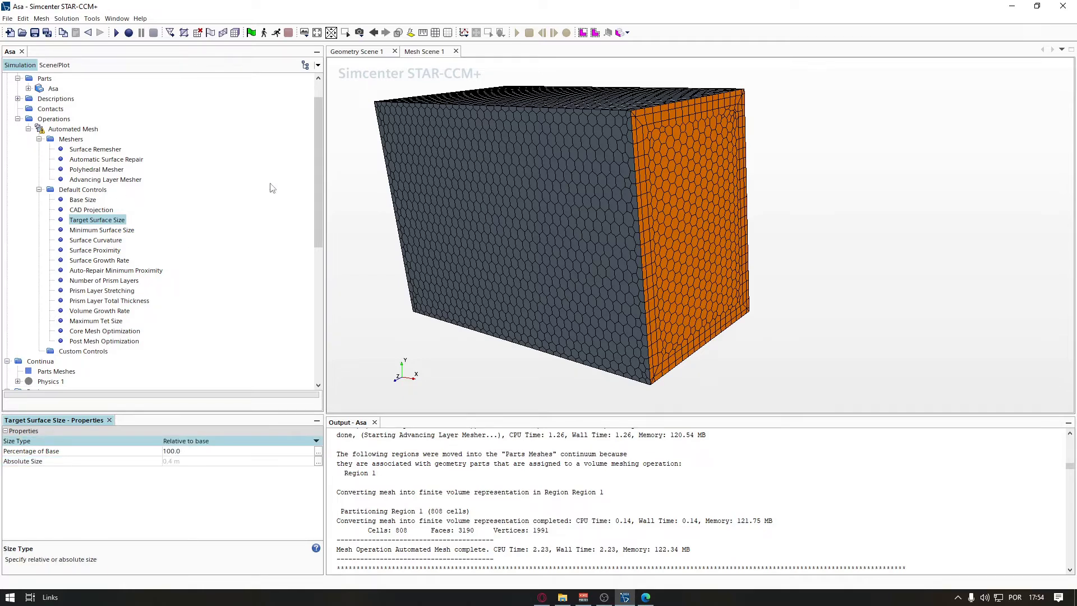
Step: Regenerate the volume mesh with the relative target surface size and examine the cells on the domain's outer faces
{"action": "scroll", "coordinate": [149, 197], "scroll_direction": "down", "scroll_amount": 3}
{"action": "scroll", "coordinate": [150, 205], "scroll_direction": "up", "scroll_amount": 3}
{"action": "left_click", "coordinate": [235, 33]}
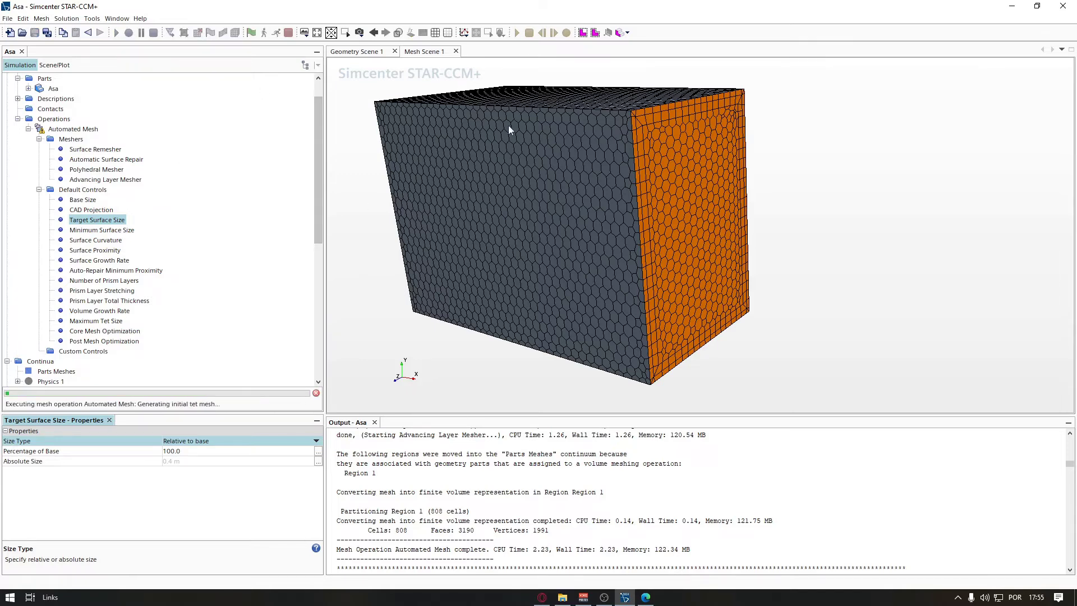
{"action": "left_click_drag", "start_coordinate": [553, 250], "coordinate": [624, 227]}
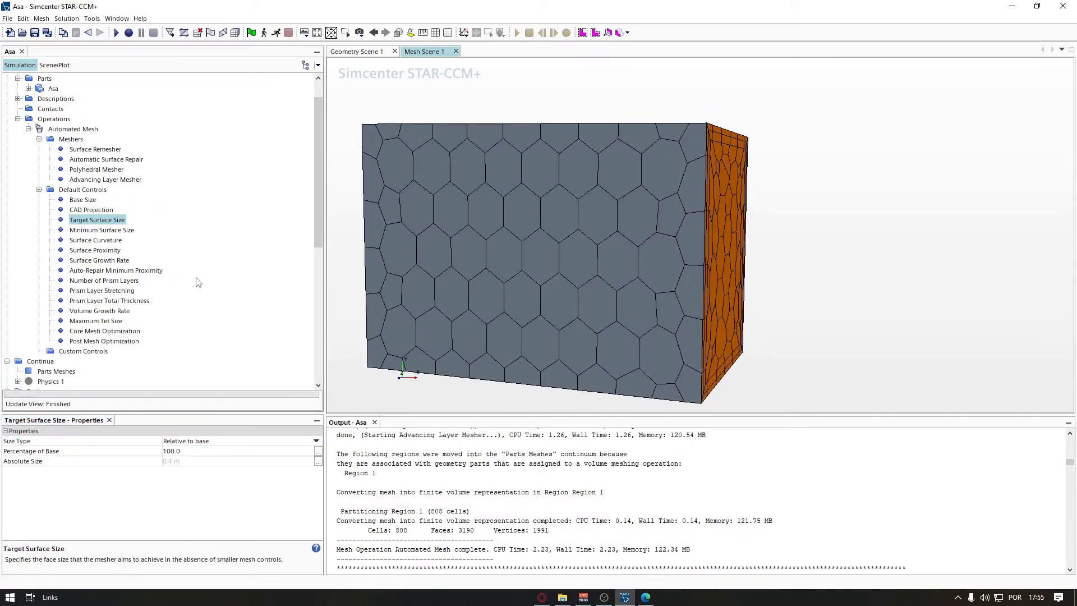
Step: Add a new Surface Control to the automated mesh's Custom Controls and reveal it in the simulation tree
{"action": "scroll", "coordinate": [135, 276], "scroll_direction": "down", "scroll_amount": 2}
{"action": "scroll", "coordinate": [135, 280], "scroll_direction": "up", "scroll_amount": 1}
{"action": "left_click", "coordinate": [78, 321]}
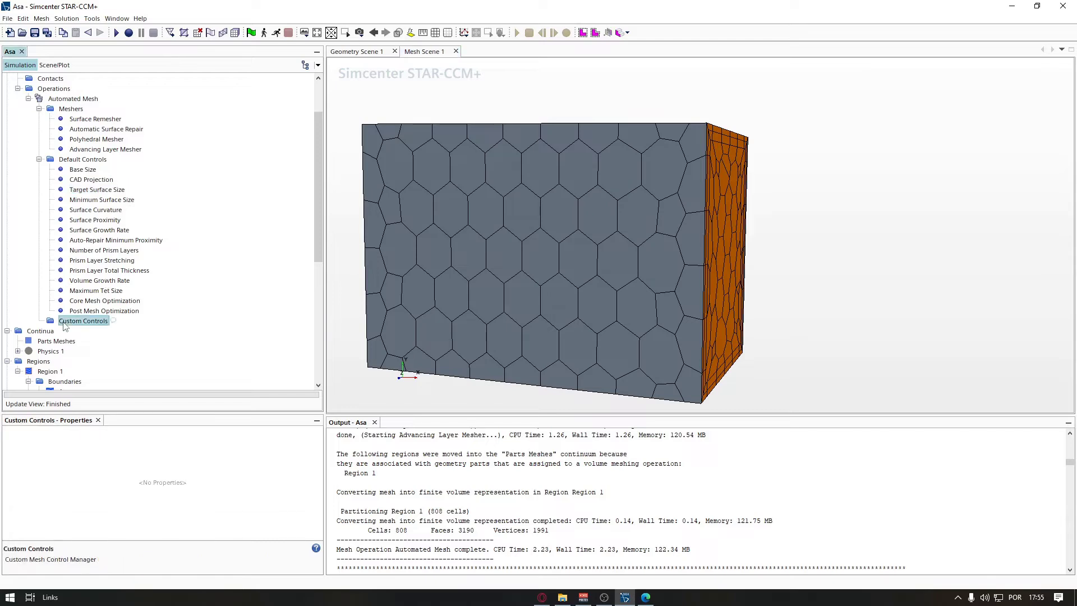
{"action": "right_click", "coordinate": [71, 325]}
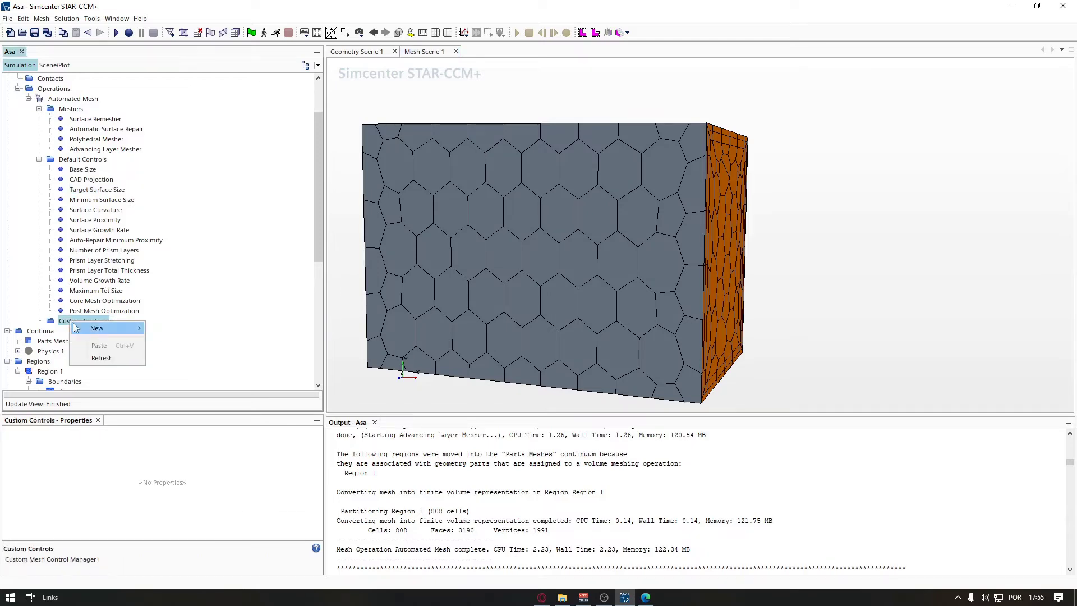
{"action": "mouse_move", "coordinate": [88, 329]}
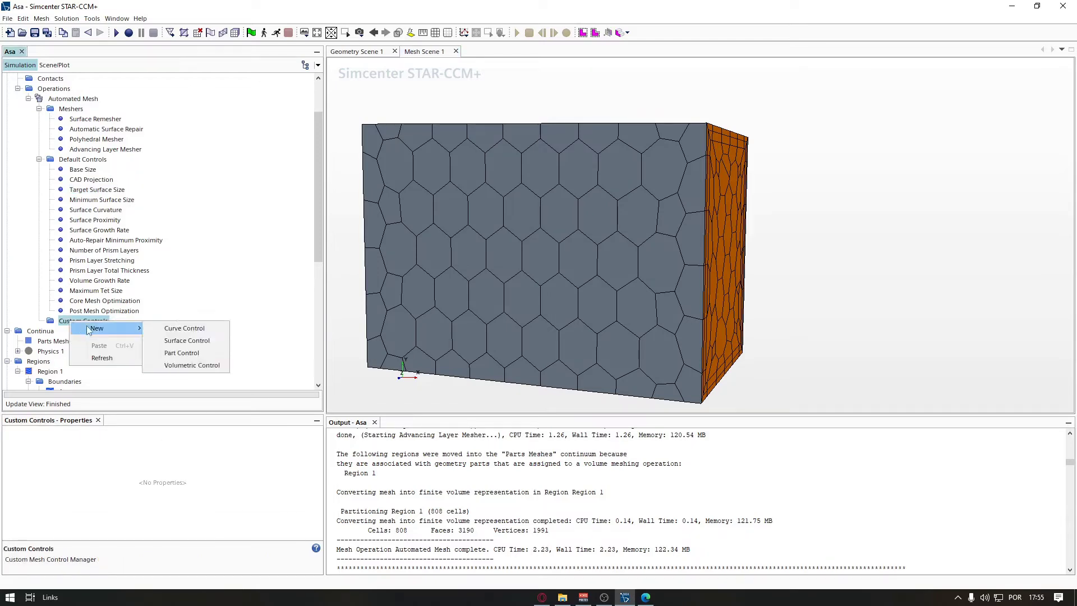
{"action": "left_click", "coordinate": [186, 342]}
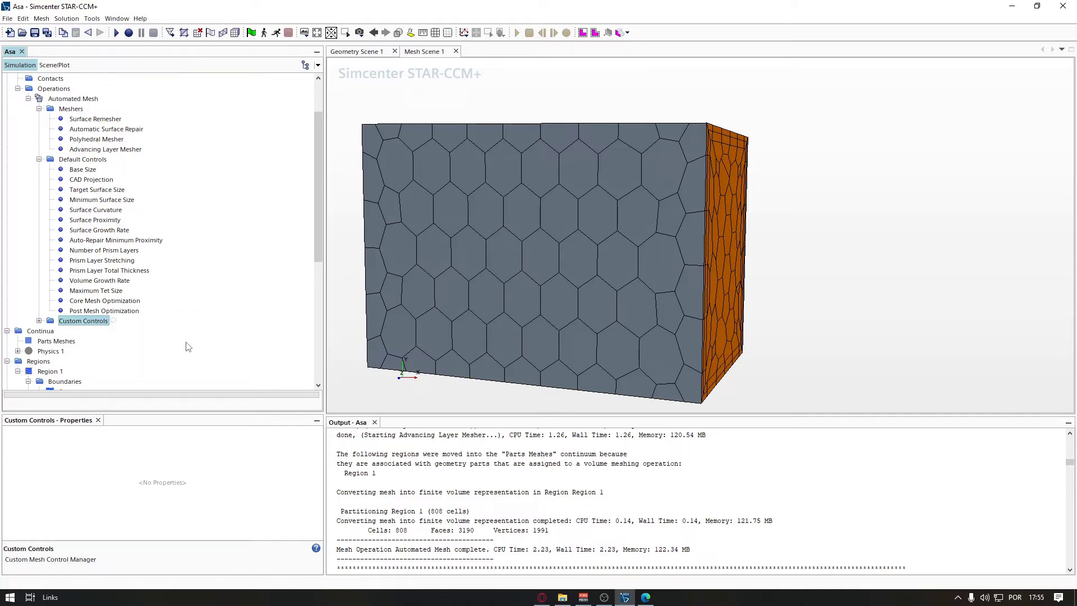
{"action": "left_click", "coordinate": [40, 321]}
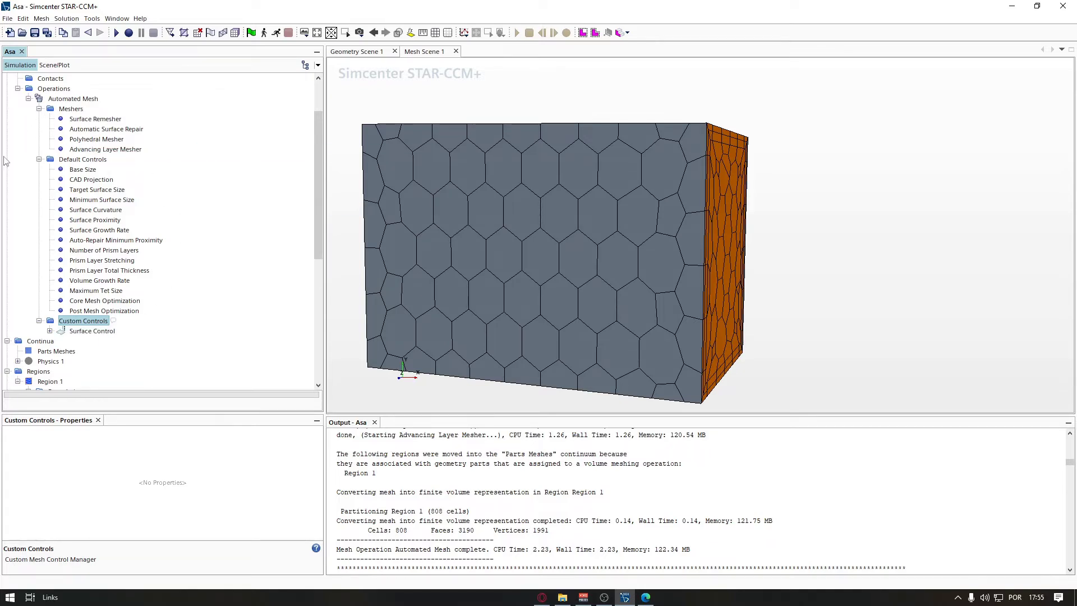
Step: Choose the Asa surface, not the whole Asa part, as the new Surface Control's part surface
{"action": "left_click", "coordinate": [75, 332]}
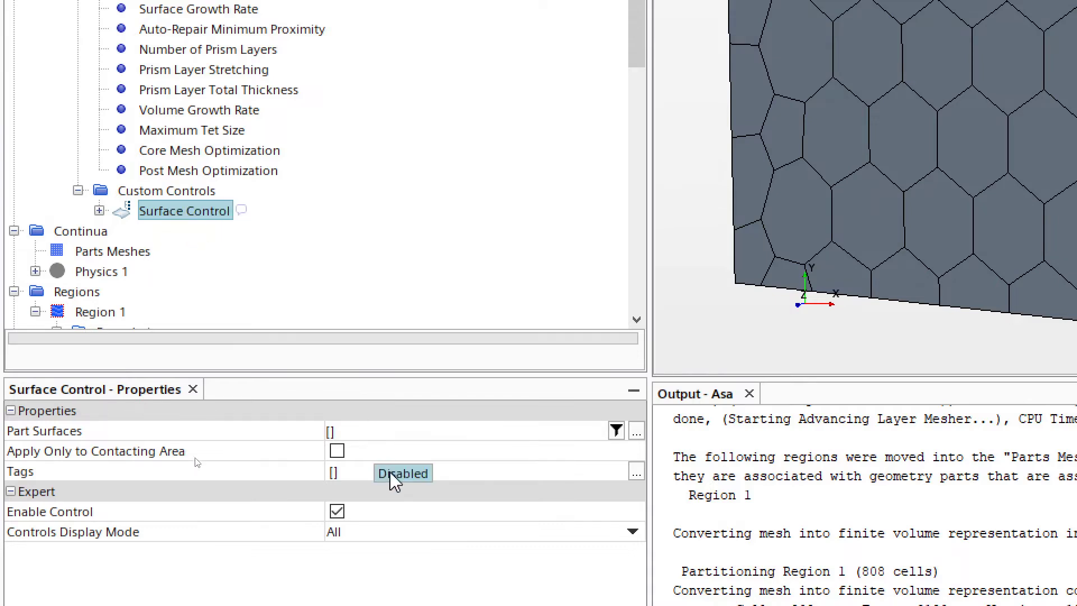
{"action": "left_click", "coordinate": [337, 432]}
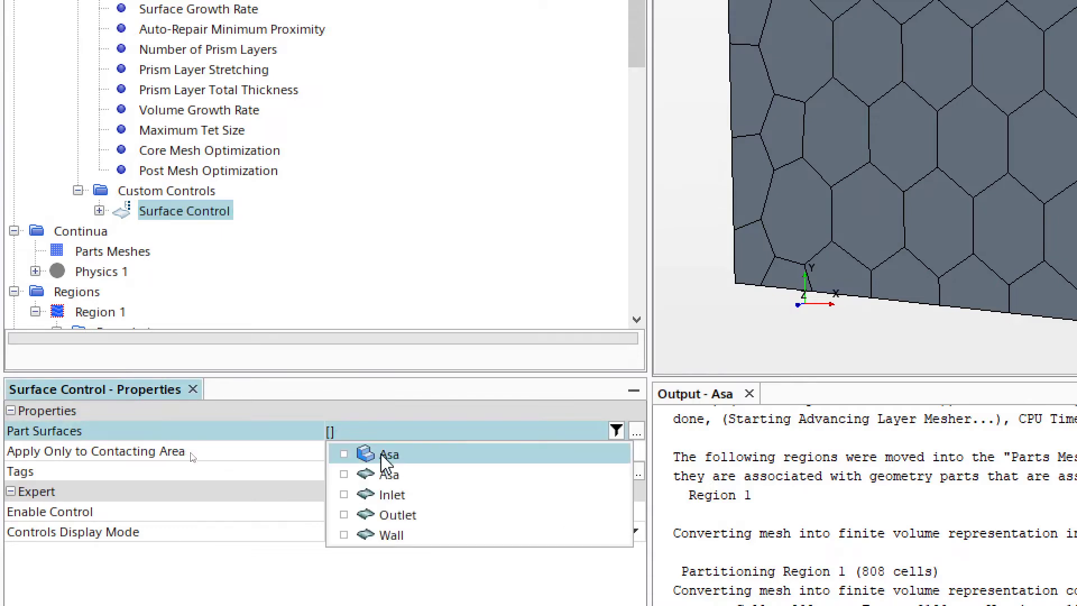
{"action": "left_click", "coordinate": [377, 477]}
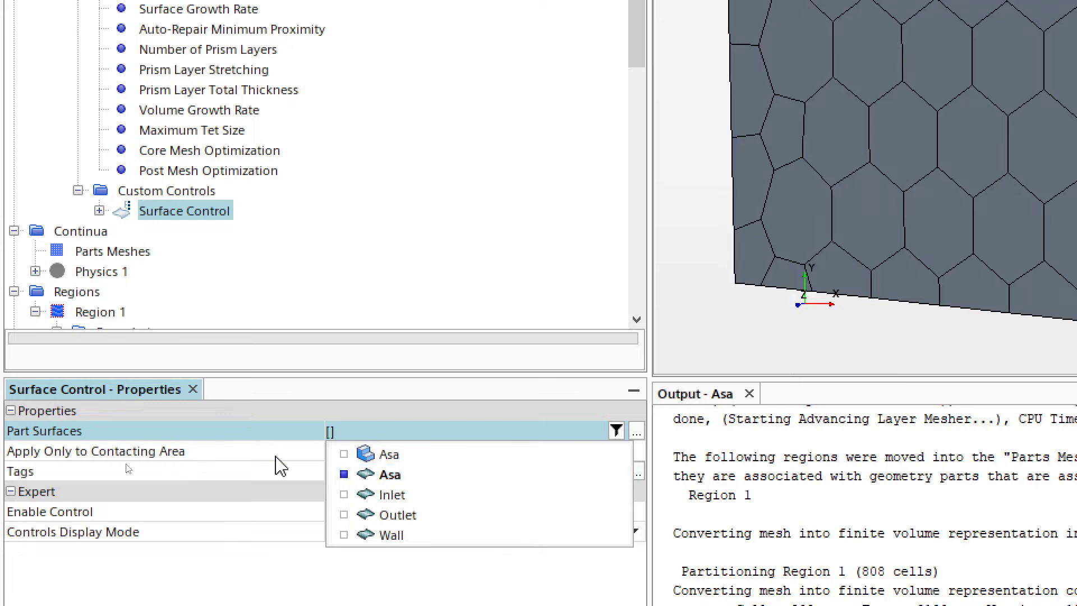
Step: Assign the Asa part surface to the custom surface control and expand its list of controls
{"action": "left_click", "coordinate": [187, 570]}
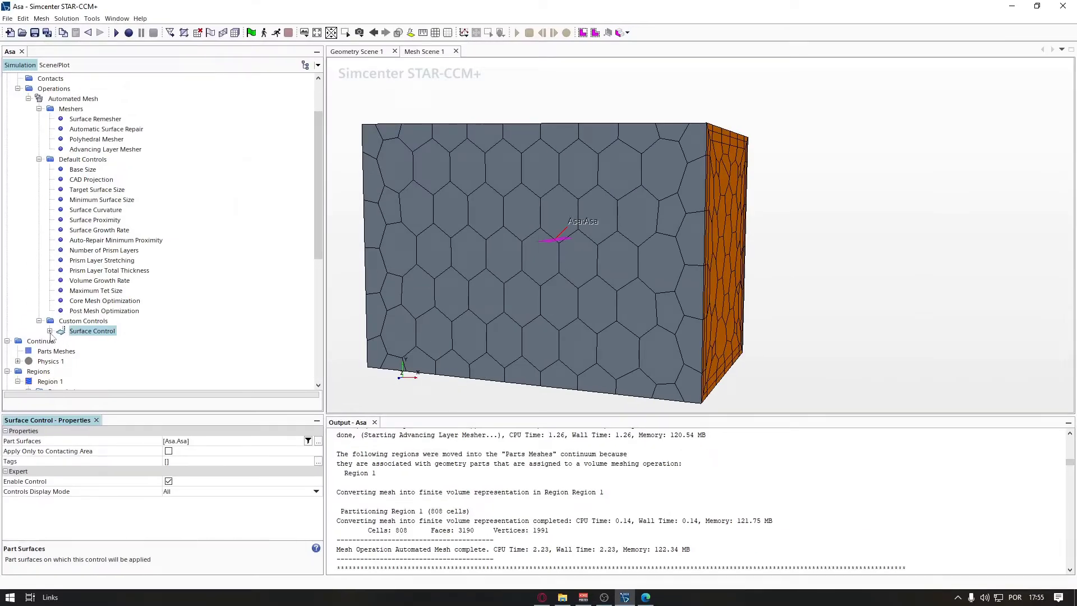
{"action": "left_click", "coordinate": [50, 331]}
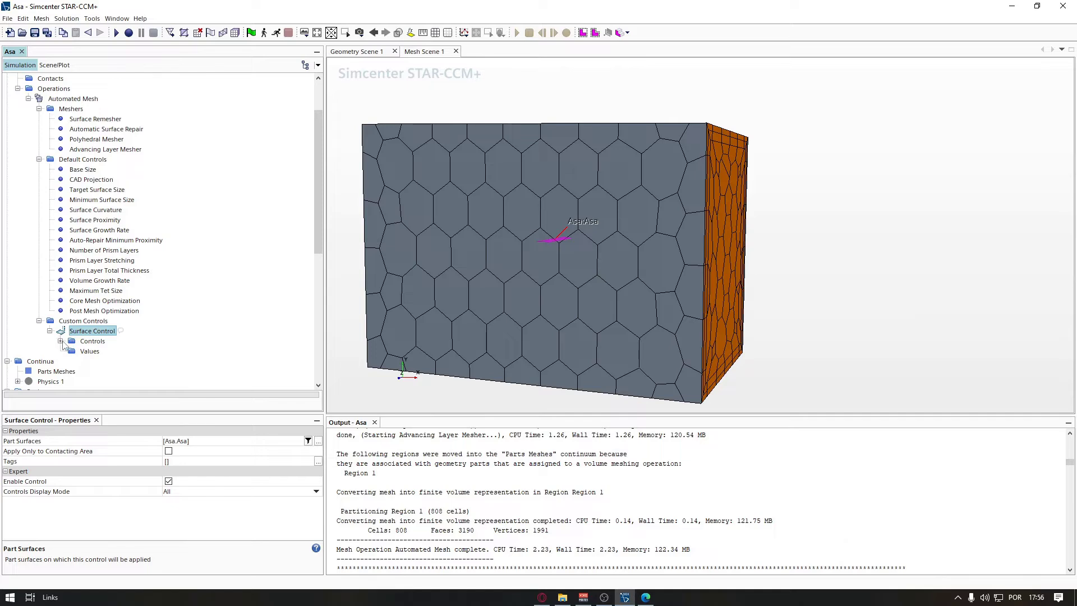
{"action": "left_click", "coordinate": [60, 340]}
{"action": "scroll", "coordinate": [79, 322], "scroll_direction": "down", "scroll_amount": 5}
{"action": "scroll", "coordinate": [80, 320], "scroll_direction": "up", "scroll_amount": 4}
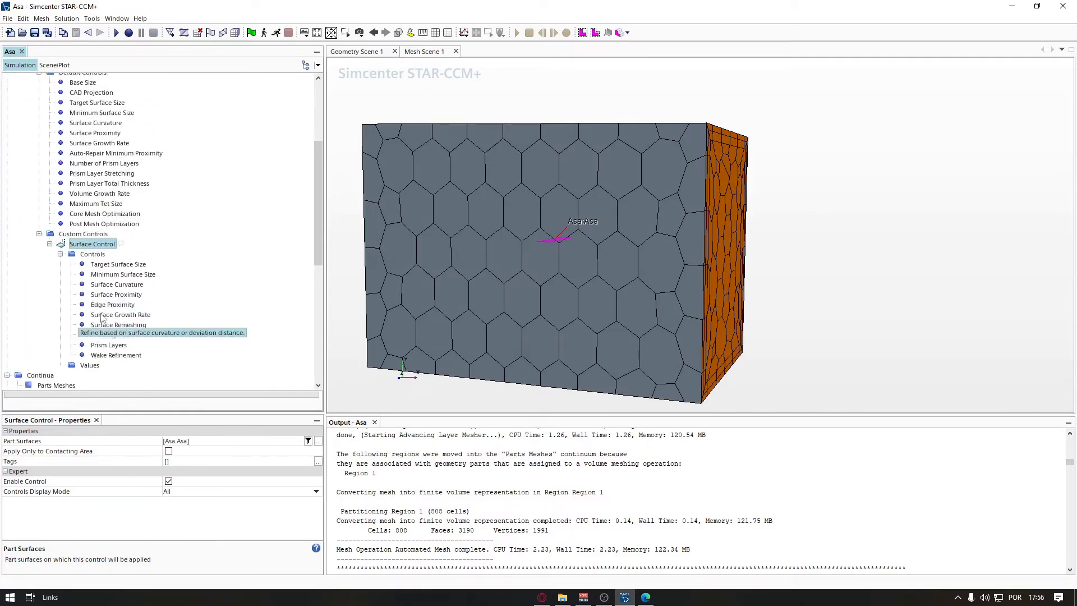
{"action": "scroll", "coordinate": [101, 318], "scroll_direction": "down", "scroll_amount": 1}
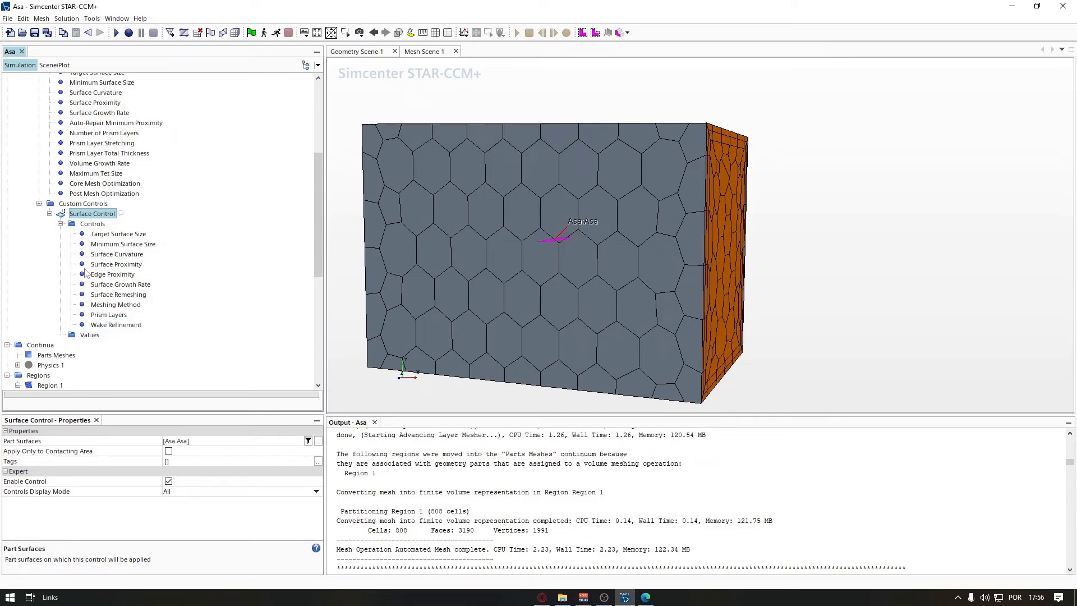
{"action": "left_click", "coordinate": [86, 214]}
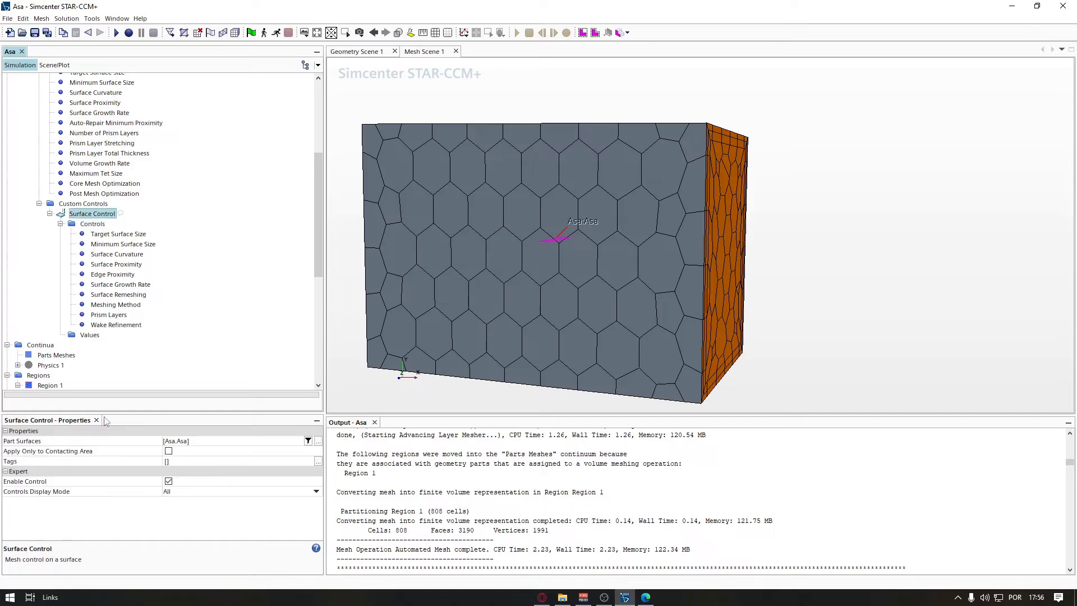
Step: Change the surface control's Target Surface Size setting from the inherited parent value to Custom
{"action": "left_click", "coordinate": [119, 235]}
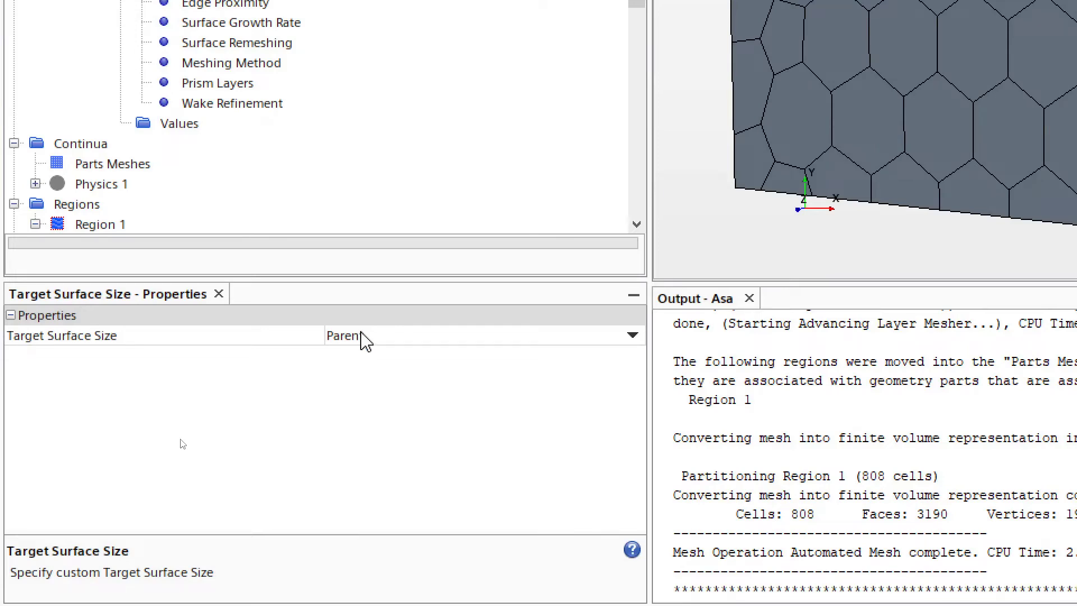
{"action": "left_click", "coordinate": [338, 337]}
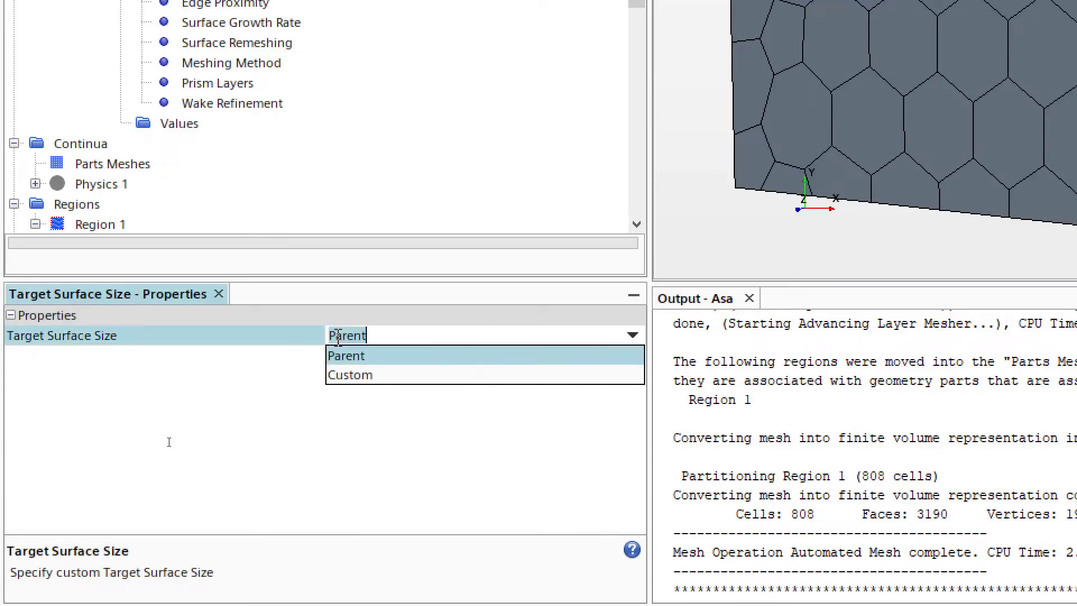
{"action": "left_click", "coordinate": [360, 376]}
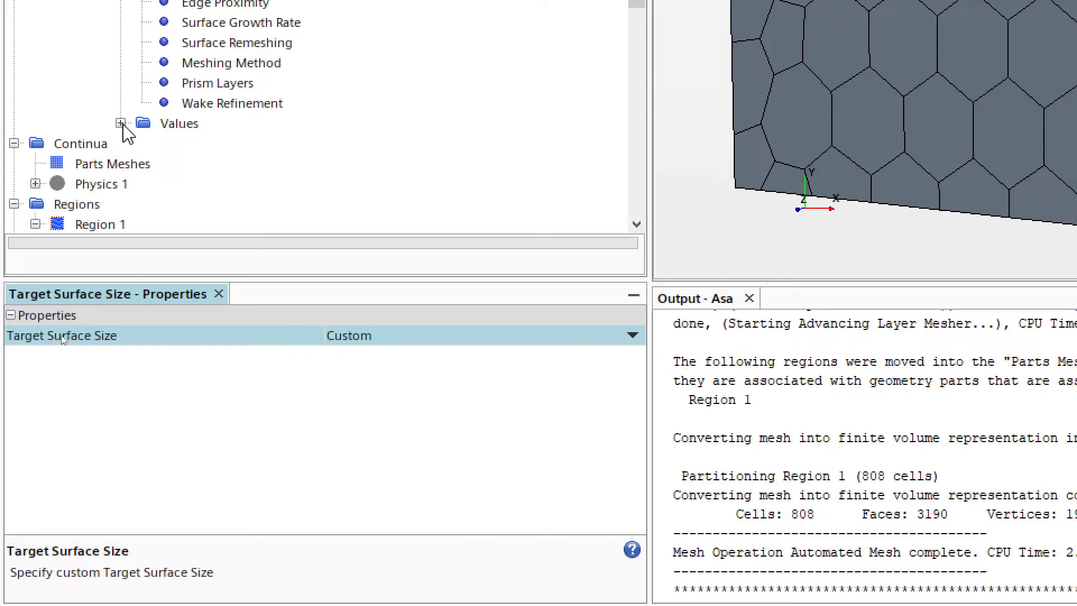
Step: Set the surface control's target surface size type to Absolute with an absolute size of 0.1 m
{"action": "left_click", "coordinate": [121, 123]}
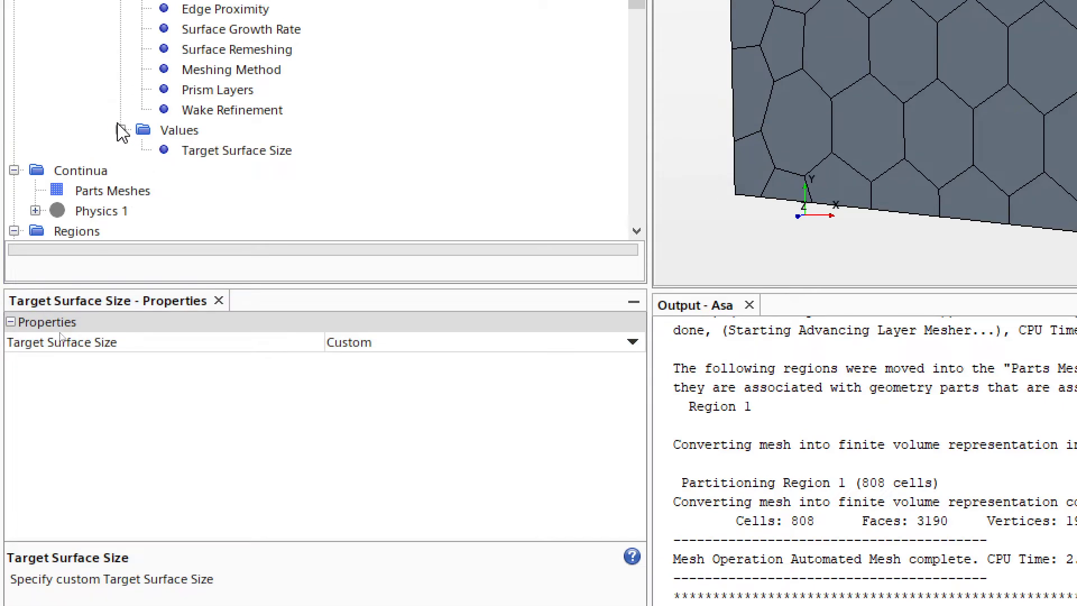
{"action": "left_click", "coordinate": [206, 150]}
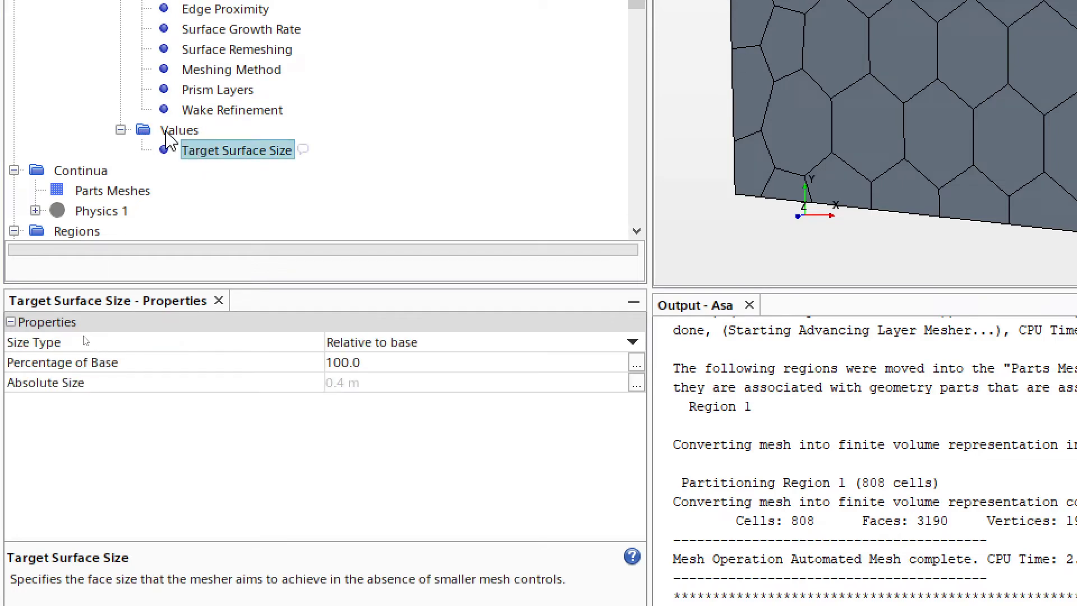
{"action": "left_click", "coordinate": [379, 342]}
{"action": "left_click", "coordinate": [379, 384]}
{"action": "left_click", "coordinate": [372, 383]}
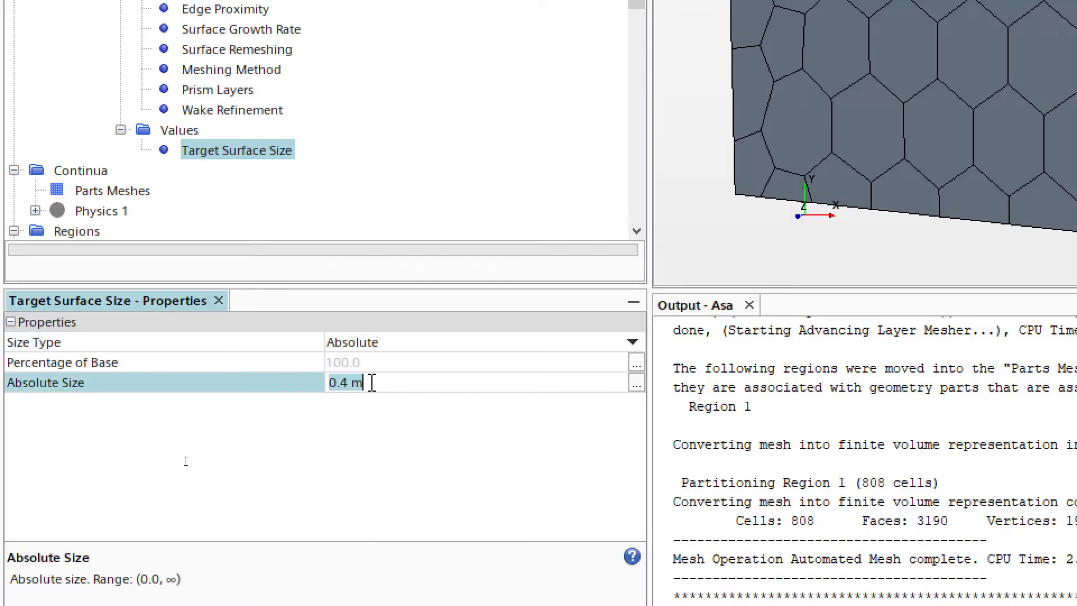
{"action": "type", "text": "0.1"}
{"action": "key", "text": "Return"}
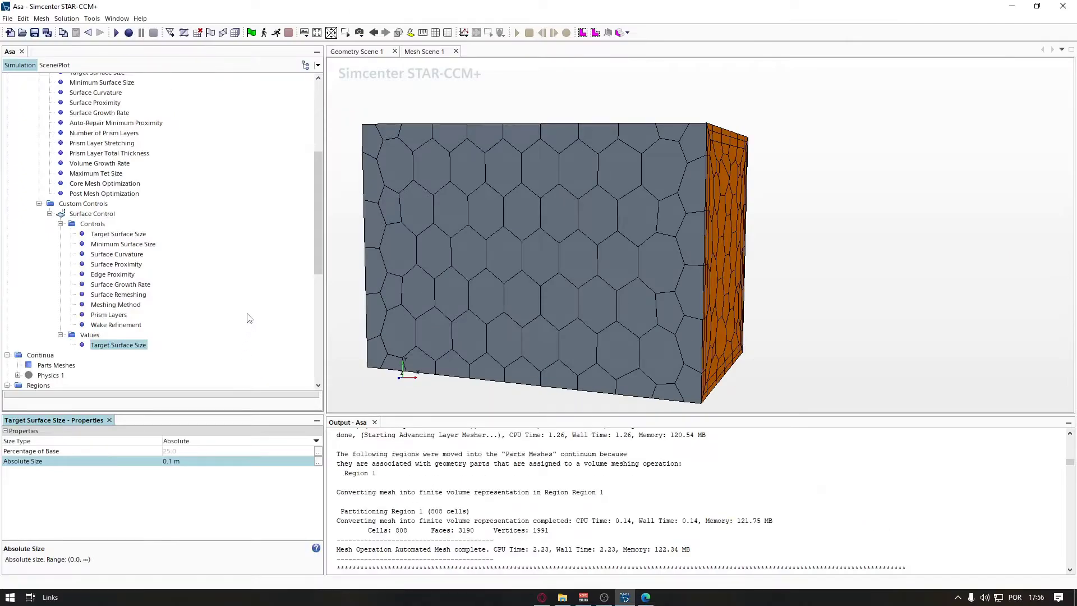
Step: Generate the volume mesh and restore the stored view to check the cells around the wing
{"action": "left_click", "coordinate": [235, 33]}
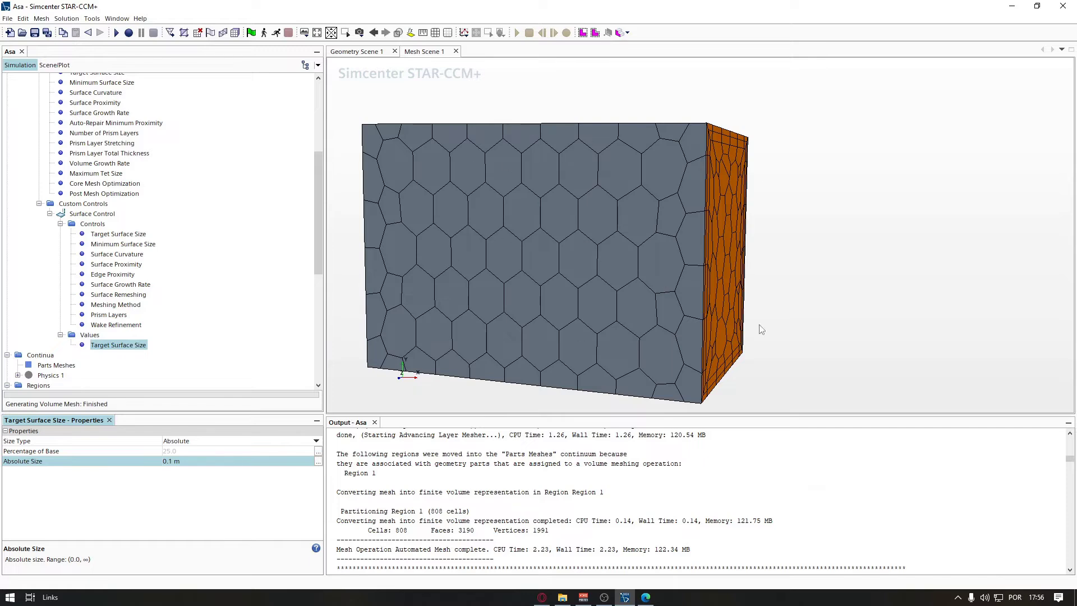
{"action": "left_click", "coordinate": [359, 33]}
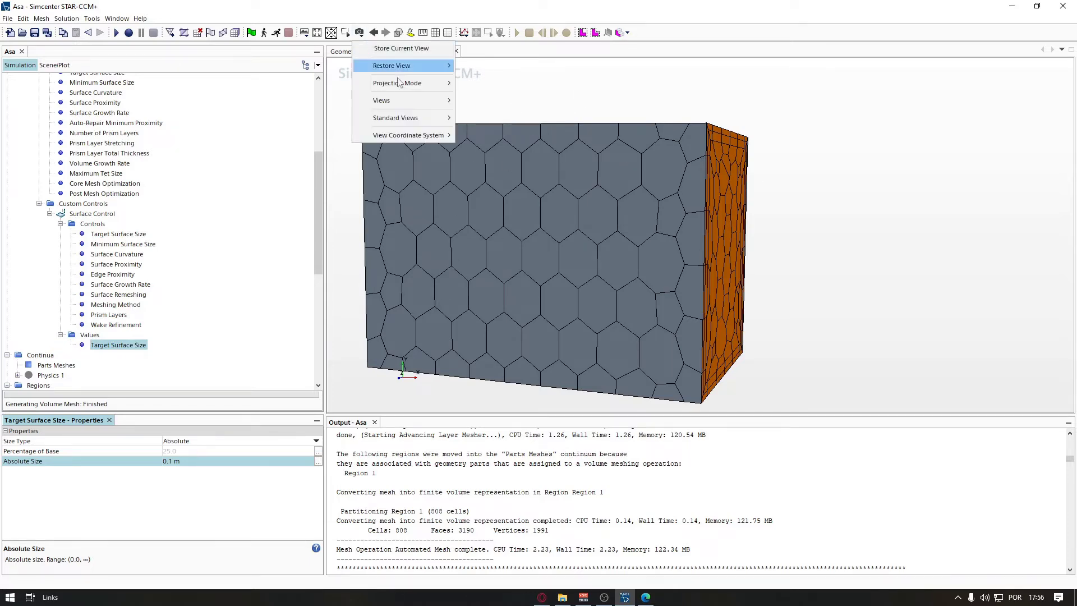
{"action": "mouse_move", "coordinate": [404, 66]}
{"action": "left_click", "coordinate": [475, 101]}
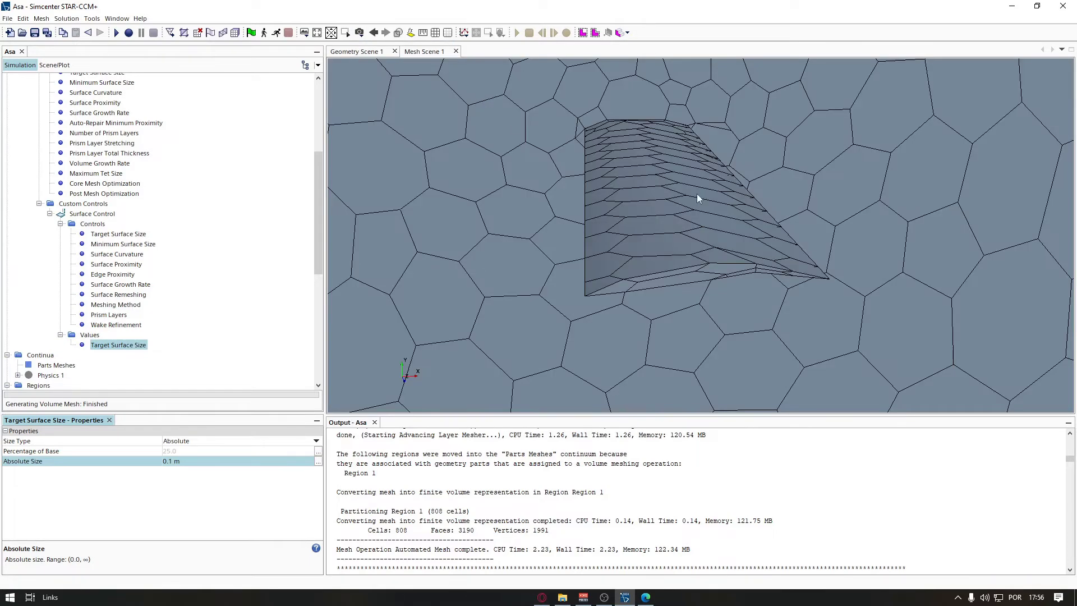
{"action": "left_click_drag", "start_coordinate": [707, 227], "coordinate": [677, 204]}
Step: Set the custom target surface size to 10.0 mm absolute and regenerate the volume mesh
{"action": "left_click", "coordinate": [187, 461]}
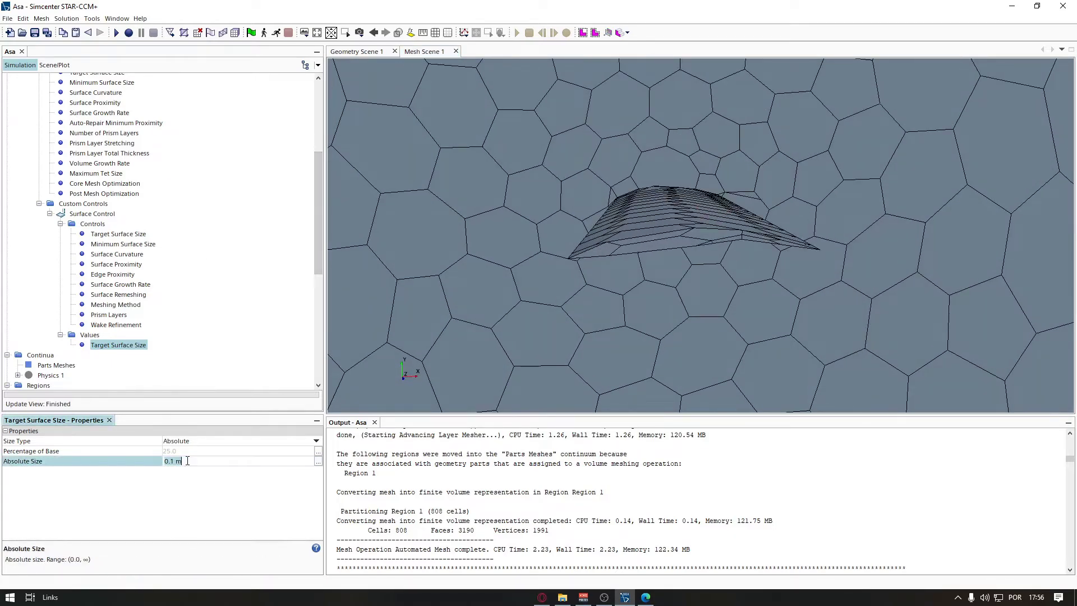
{"action": "left_click", "coordinate": [175, 461]}
{"action": "key", "text": "BackSpace"}
{"action": "key", "text": "BackSpace"}
{"action": "key", "text": "BackSpace"}
{"action": "key", "text": "BackSpace"}
{"action": "key", "text": "BackSpace"}
{"action": "type", "text": "10.0 mm"}
{"action": "key", "text": "Return"}
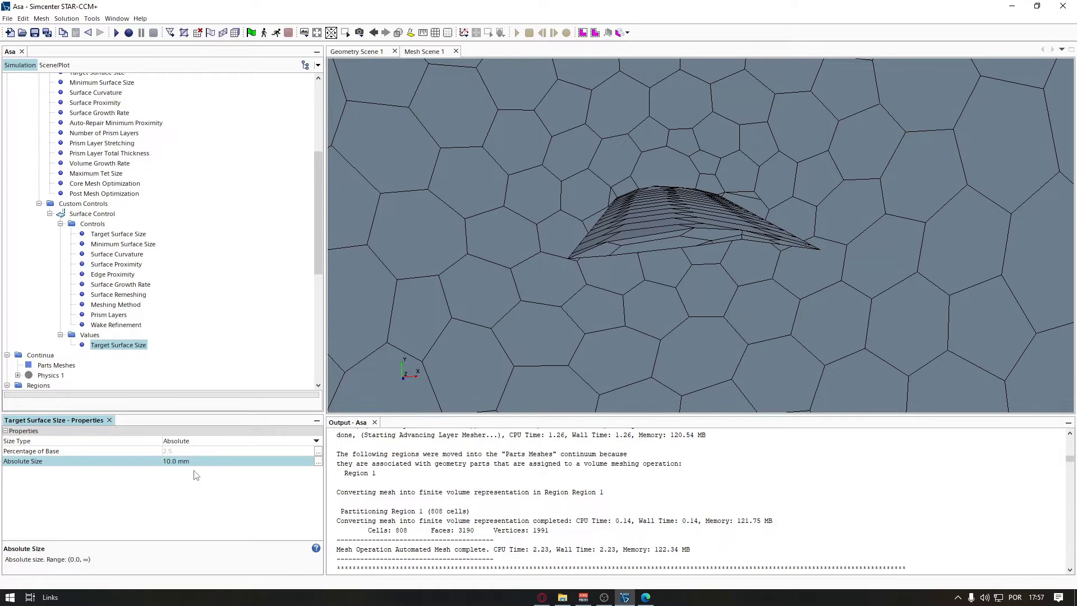
{"action": "left_click", "coordinate": [223, 32]}
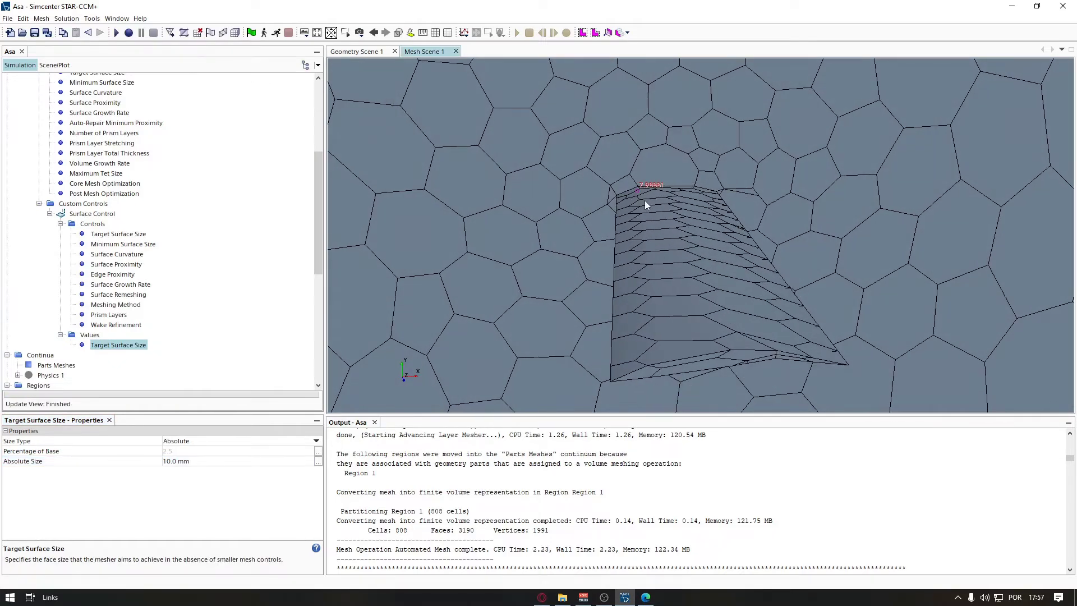
{"action": "left_click", "coordinate": [236, 34]}
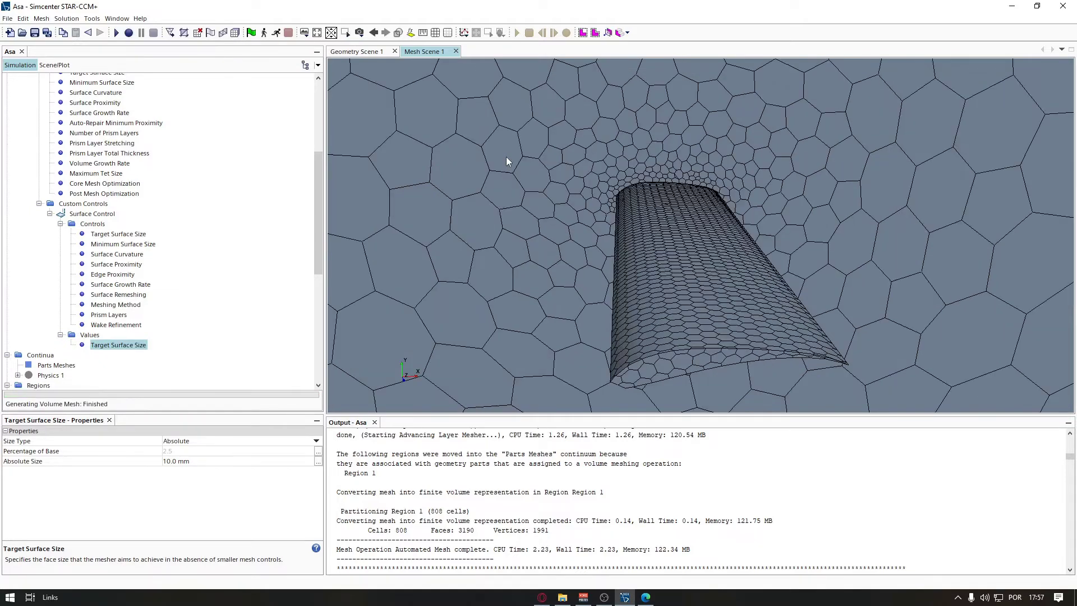
Step: Restore the stored view and examine the refined mesh on the wing's surface, tip and edges from several angles
{"action": "middle_click_drag", "start_coordinate": [780, 269], "coordinate": [717, 261]}
{"action": "left_click_drag", "start_coordinate": [717, 257], "coordinate": [712, 279]}
{"action": "scroll", "coordinate": [688, 274], "scroll_direction": "down", "scroll_amount": 8}
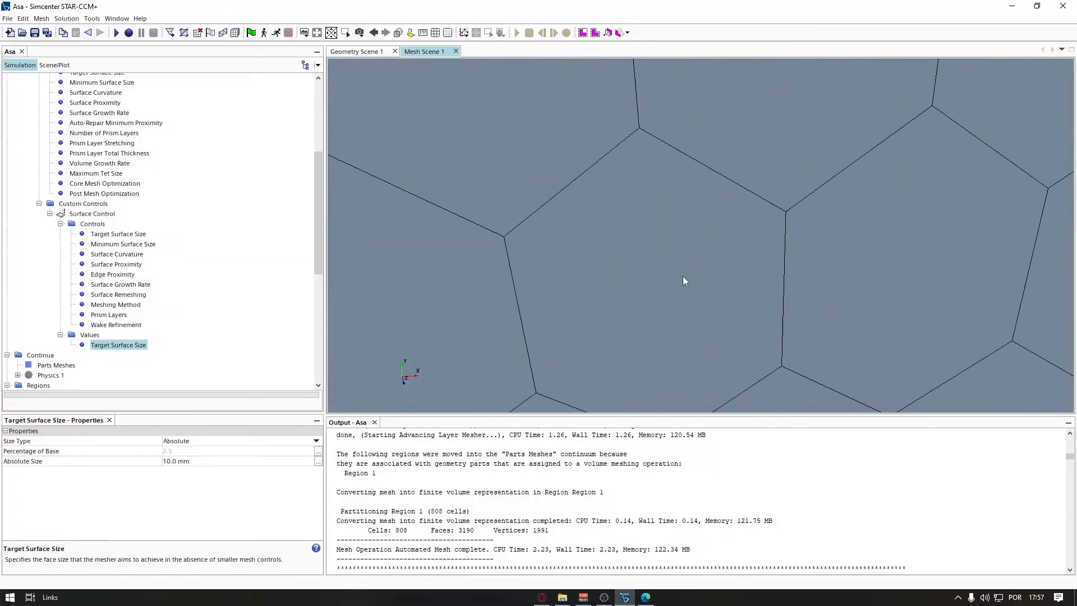
{"action": "scroll", "coordinate": [678, 281], "scroll_direction": "down", "scroll_amount": 5}
{"action": "left_click_drag", "start_coordinate": [742, 298], "coordinate": [589, 168]}
{"action": "left_click", "coordinate": [360, 34]}
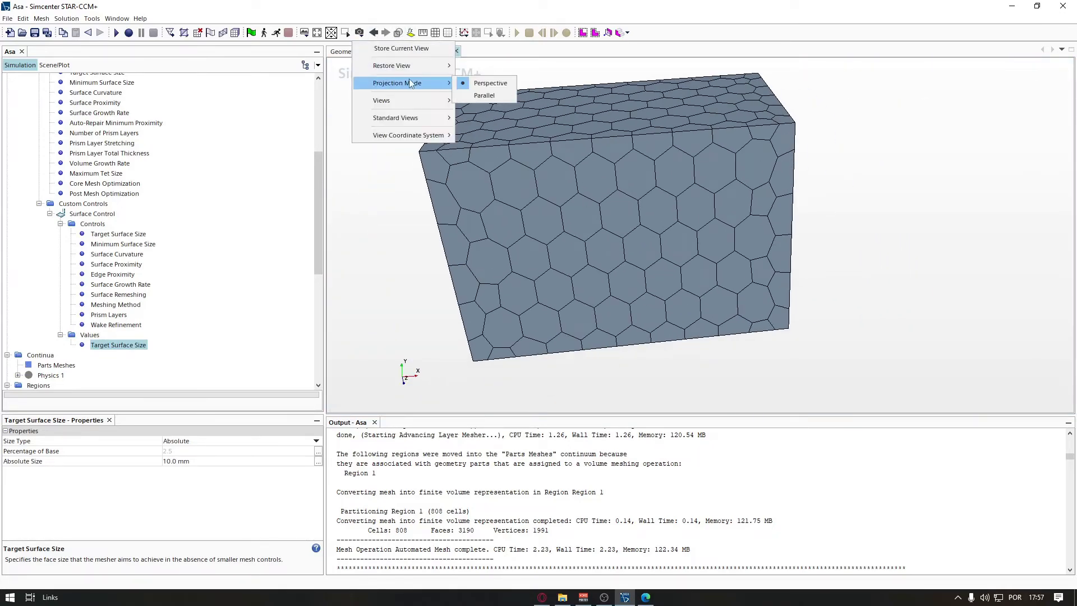
{"action": "mouse_move", "coordinate": [441, 66]}
{"action": "left_click", "coordinate": [483, 99]}
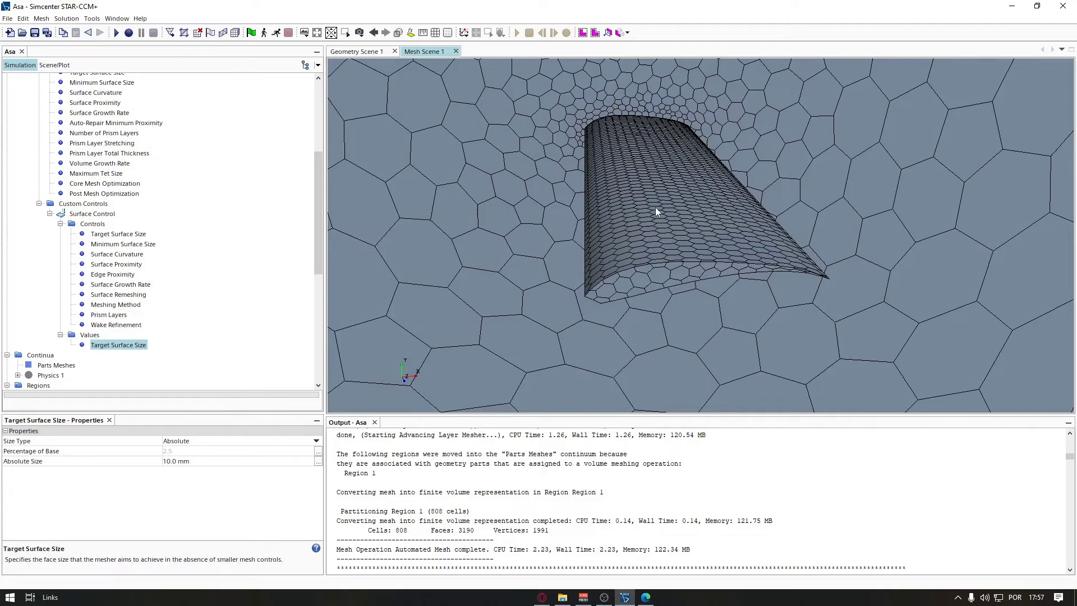
{"action": "left_click_drag", "start_coordinate": [655, 207], "coordinate": [679, 273]}
{"action": "scroll", "coordinate": [666, 216], "scroll_direction": "up", "scroll_amount": 5}
{"action": "left_click_drag", "start_coordinate": [670, 184], "coordinate": [662, 240]}
{"action": "scroll", "coordinate": [674, 210], "scroll_direction": "up", "scroll_amount": 5}
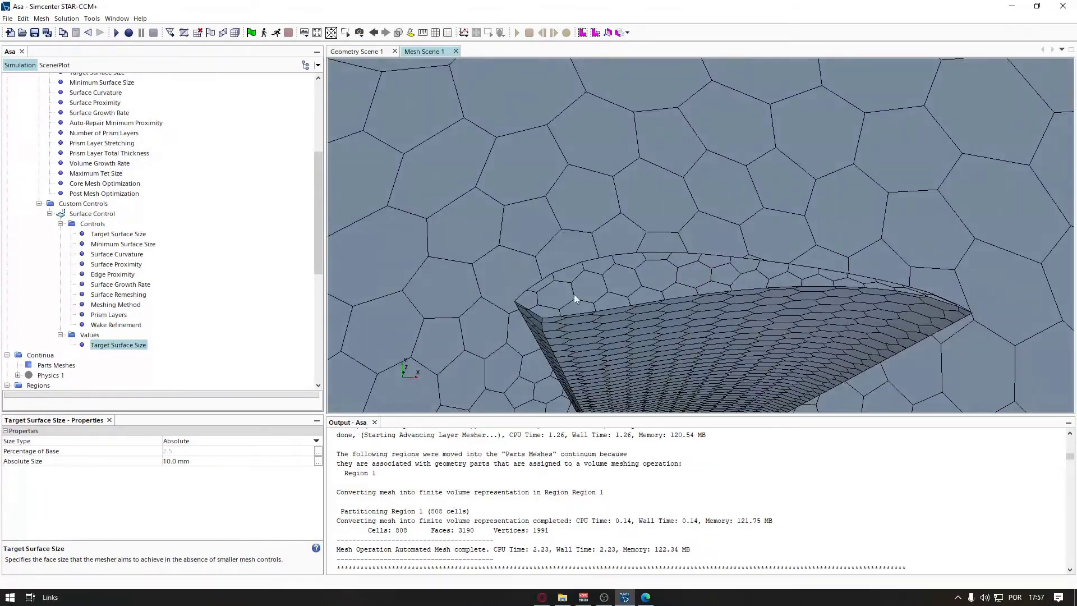
{"action": "left_click_drag", "start_coordinate": [574, 294], "coordinate": [578, 324]}
{"action": "scroll", "coordinate": [604, 306], "scroll_direction": "up", "scroll_amount": 3}
{"action": "left_click_drag", "start_coordinate": [908, 290], "coordinate": [715, 296]}
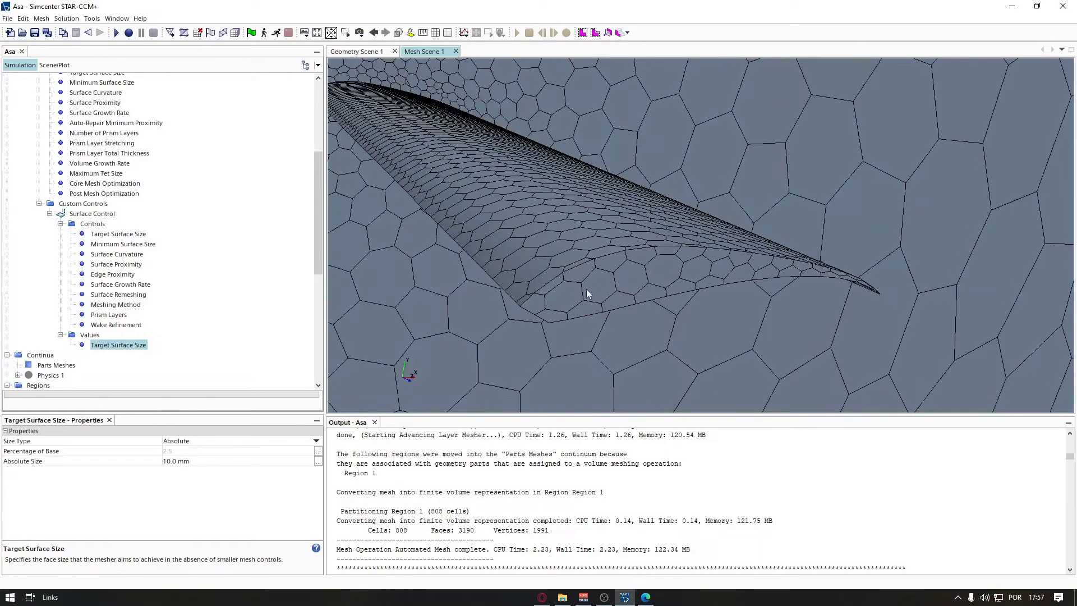
{"action": "left_click_drag", "start_coordinate": [585, 288], "coordinate": [555, 295]}
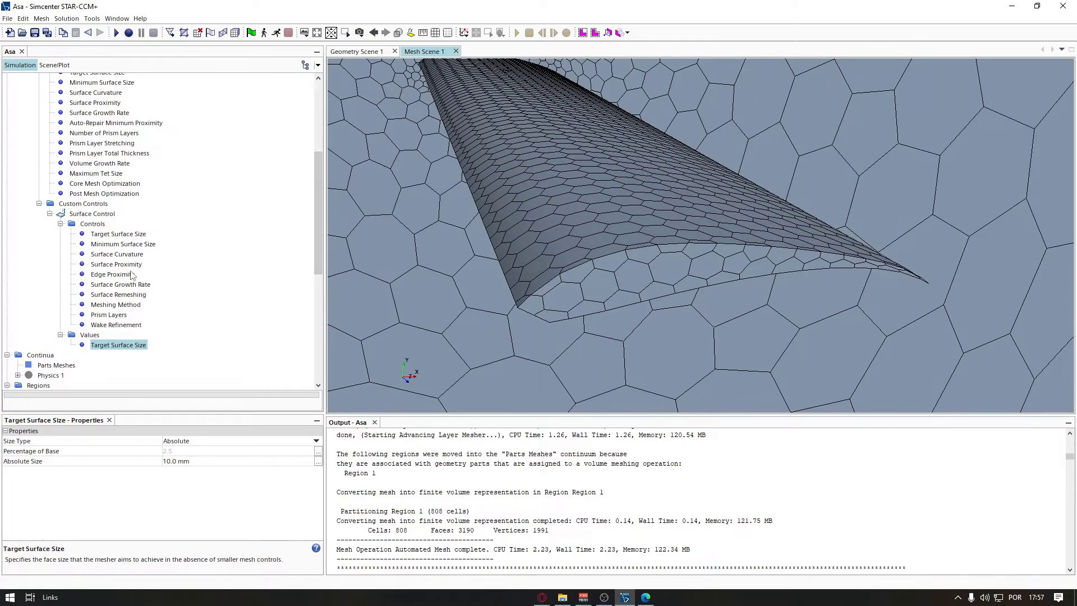
Step: Change the surface control's Minimum Surface Size setting from the inherited parent value to Custom
{"action": "scroll", "coordinate": [108, 250], "scroll_direction": "down", "scroll_amount": 1}
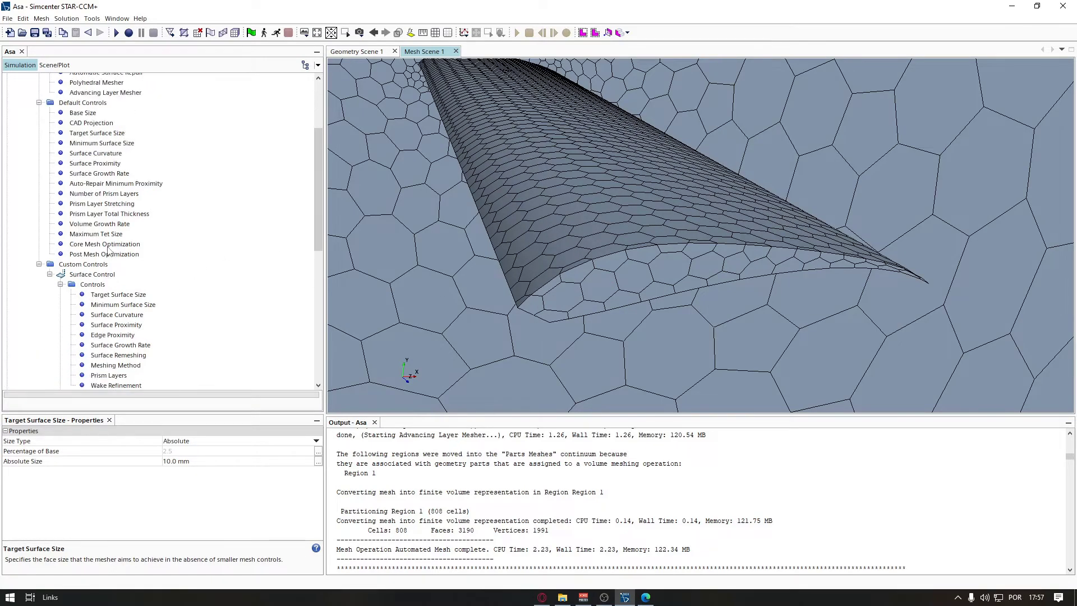
{"action": "left_click", "coordinate": [101, 215]}
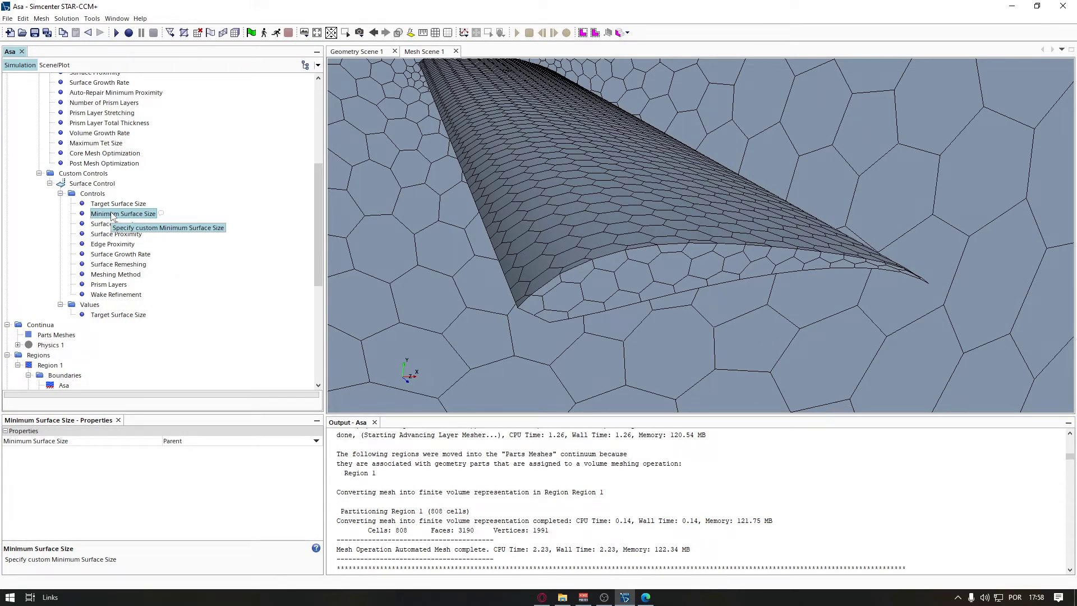
{"action": "left_click", "coordinate": [120, 205]}
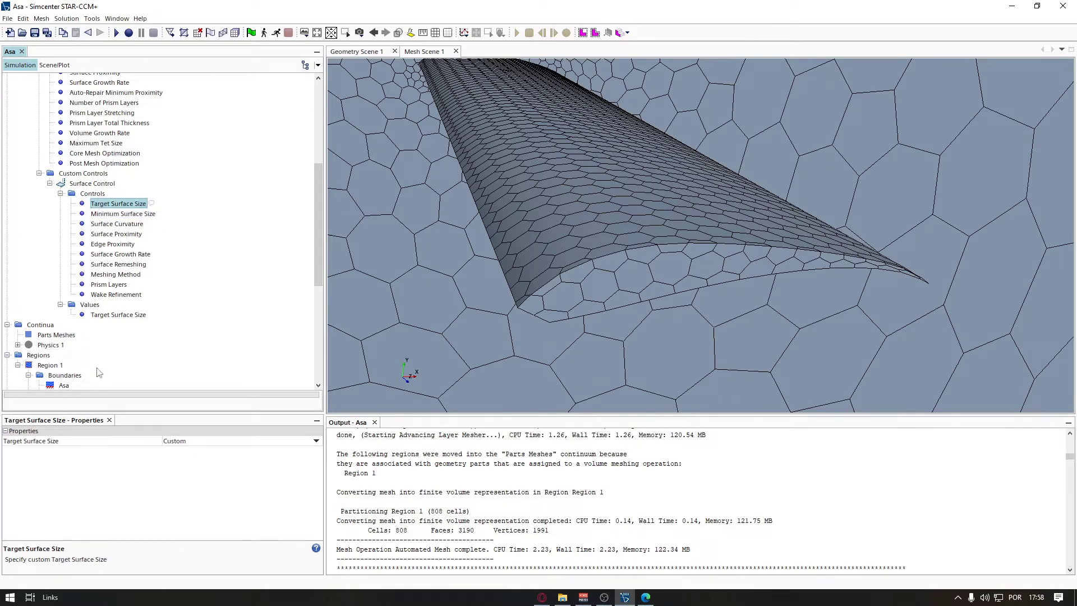
{"action": "left_click", "coordinate": [111, 316]}
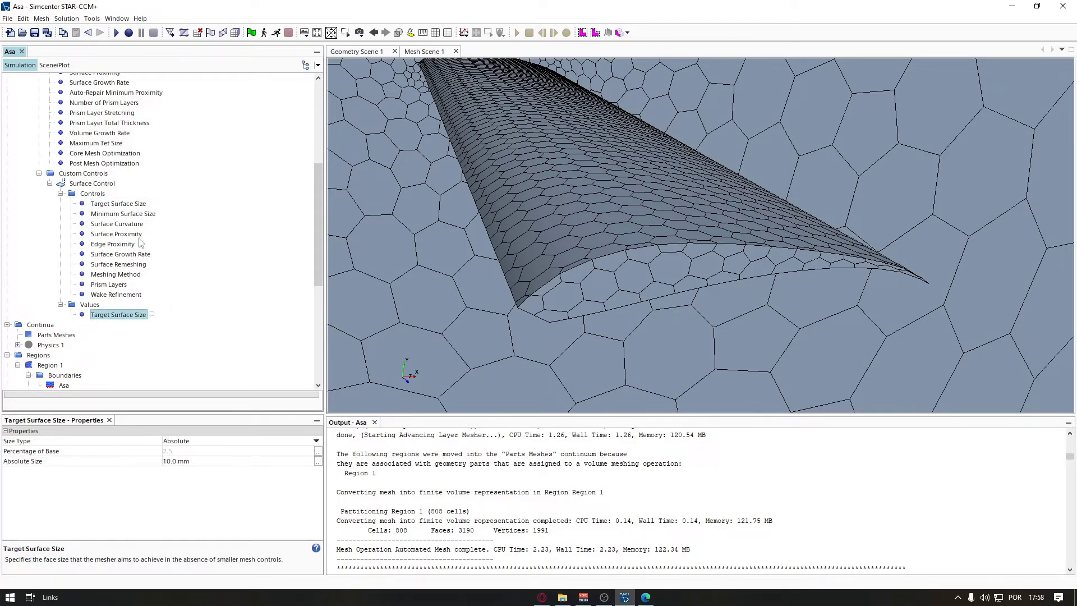
{"action": "left_click", "coordinate": [115, 204]}
{"action": "left_click", "coordinate": [114, 213]}
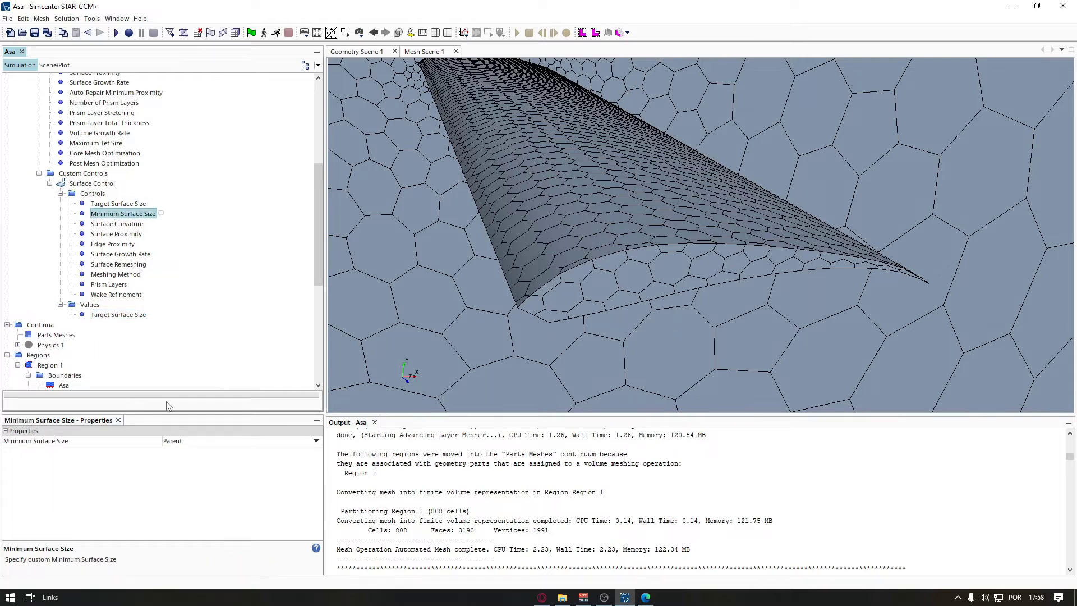
{"action": "left_click", "coordinate": [185, 441]}
{"action": "left_click", "coordinate": [176, 461]}
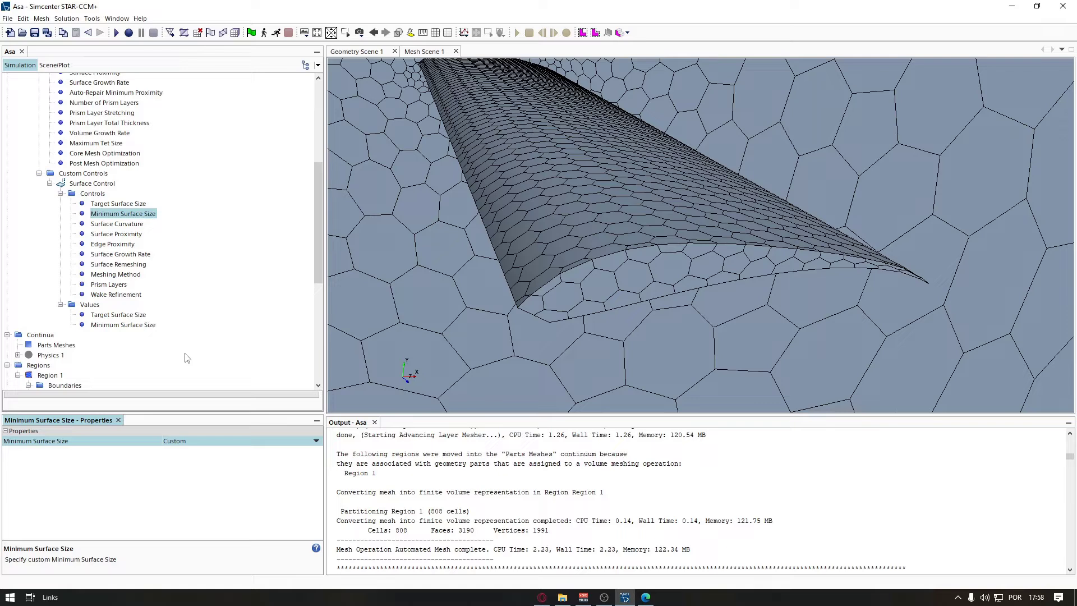
Step: Set the surface control's minimum surface size type to Absolute with an absolute size of 8 mm
{"action": "left_click", "coordinate": [116, 326]}
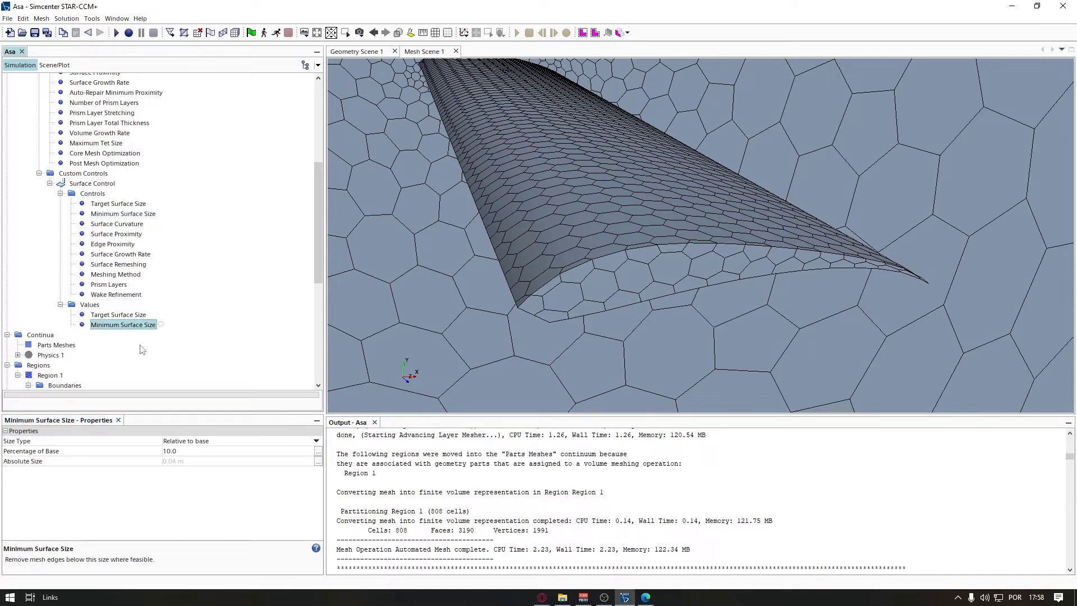
{"action": "left_click", "coordinate": [191, 442]}
{"action": "left_click", "coordinate": [201, 462]}
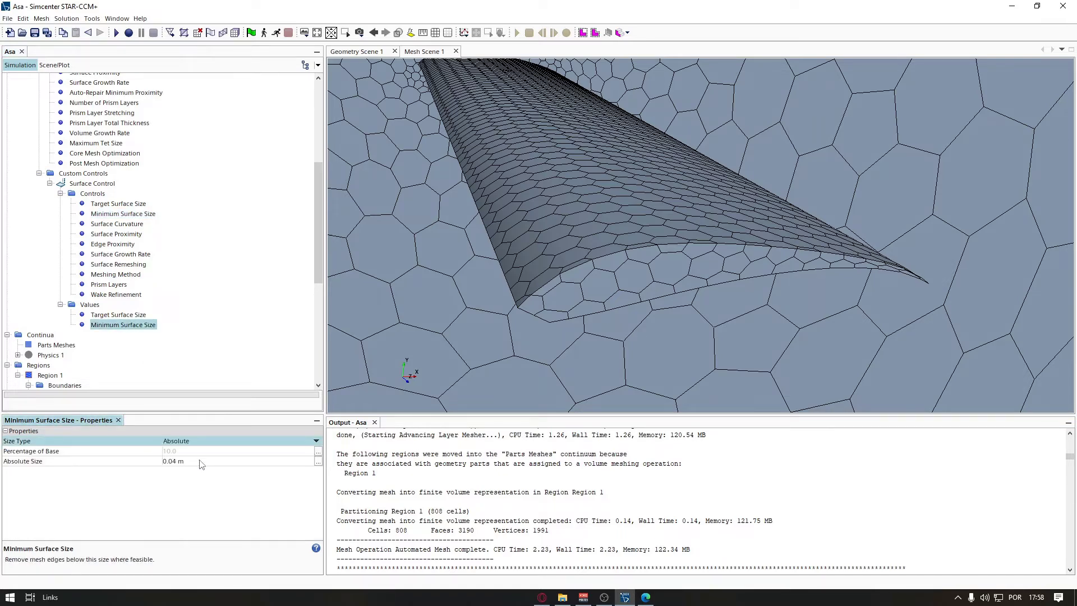
{"action": "left_click", "coordinate": [198, 462]}
{"action": "type", "text": "8 mm"}
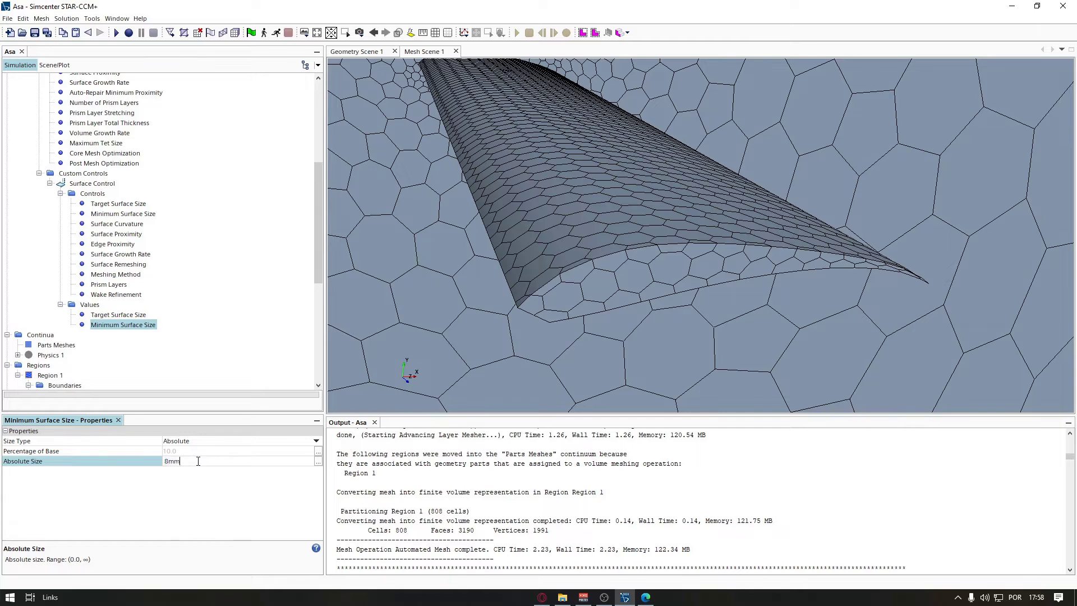
{"action": "key", "text": "Return"}
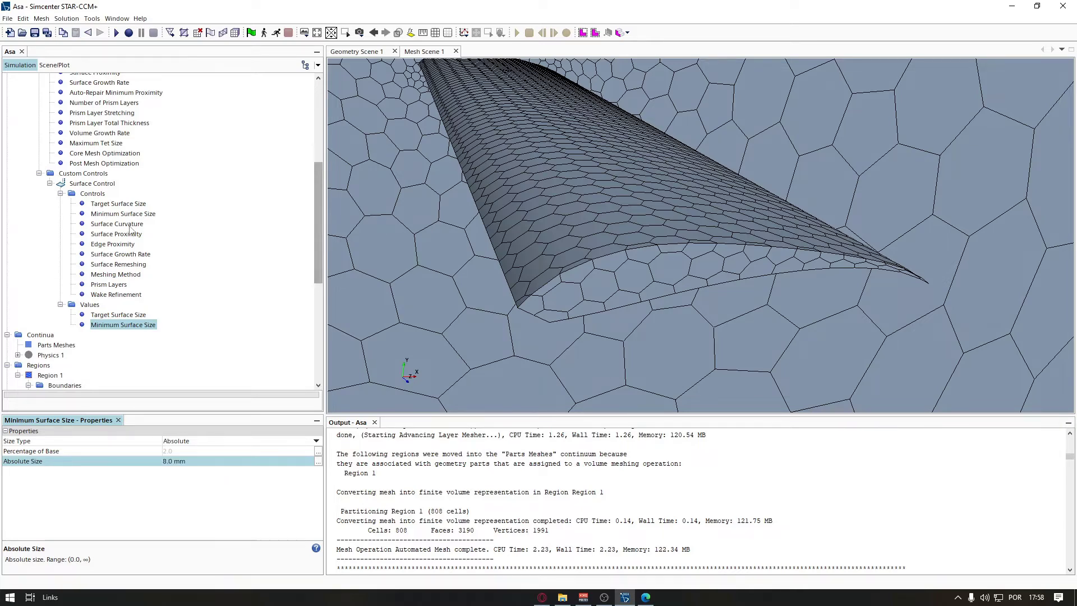
Step: Regenerate the volume mesh with the 8 mm minimum surface size and examine the wing's surface, tip and edges from several angles
{"action": "left_click", "coordinate": [223, 32]}
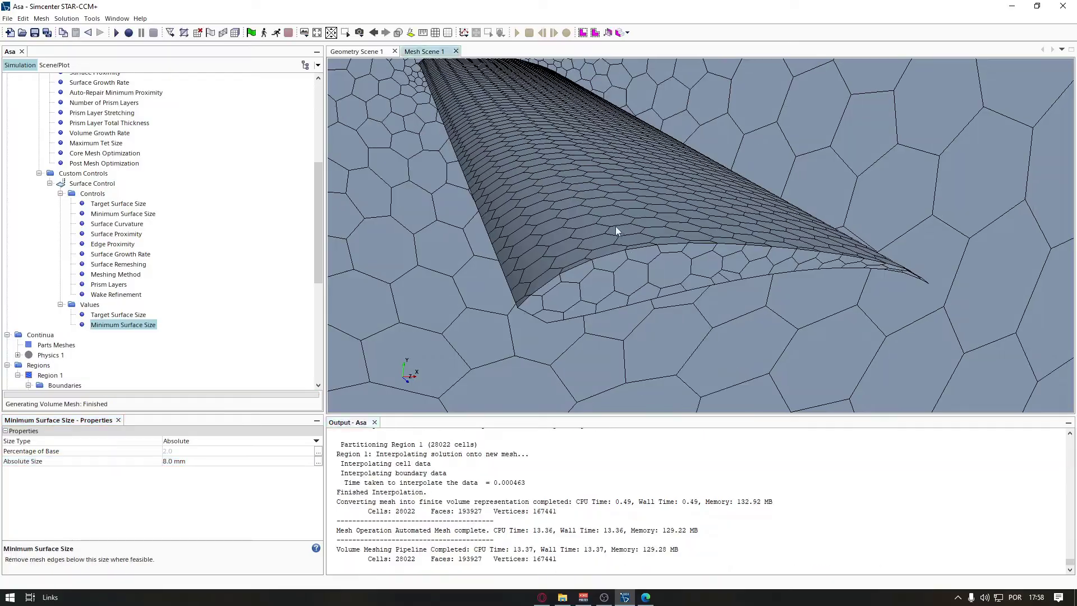
{"action": "left_click_drag", "start_coordinate": [615, 227], "coordinate": [576, 230]}
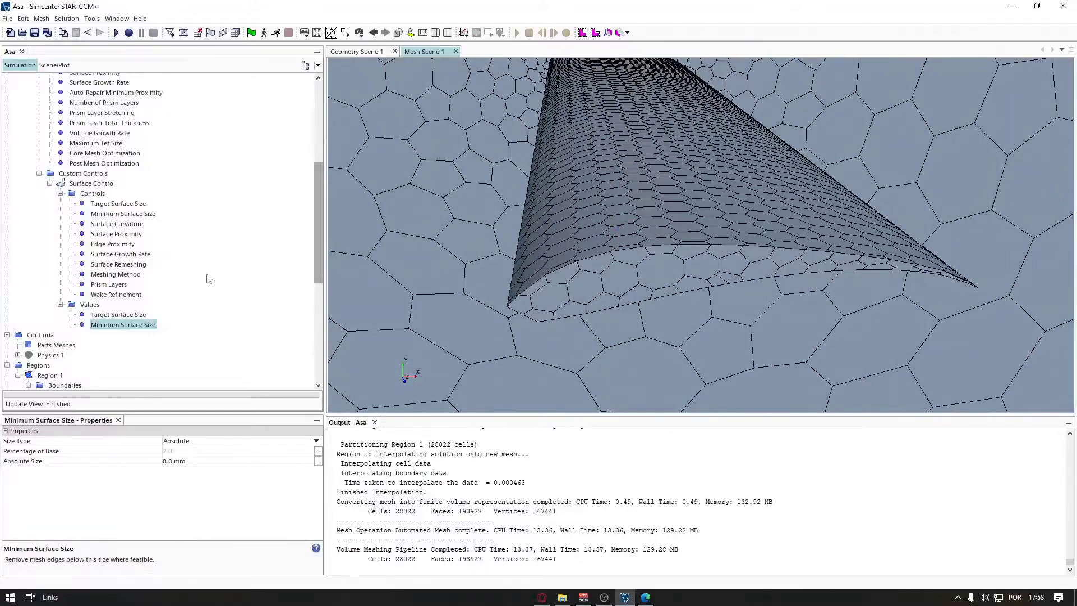
{"action": "scroll", "coordinate": [683, 202], "scroll_direction": "up", "scroll_amount": 3}
{"action": "left_click_drag", "start_coordinate": [666, 221], "coordinate": [668, 241]}
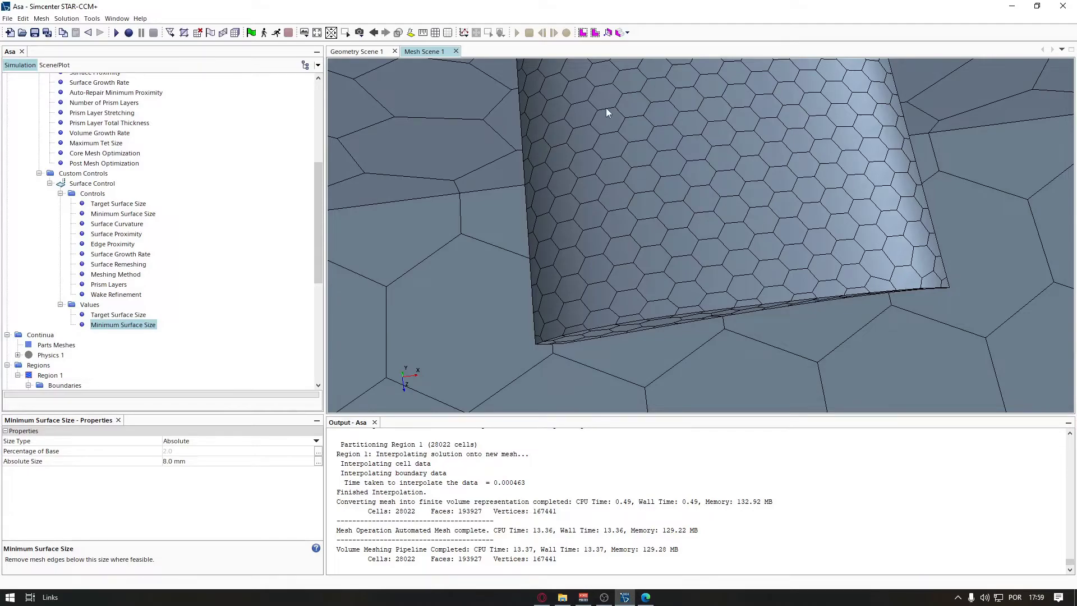
{"action": "left_click_drag", "start_coordinate": [757, 262], "coordinate": [758, 187]}
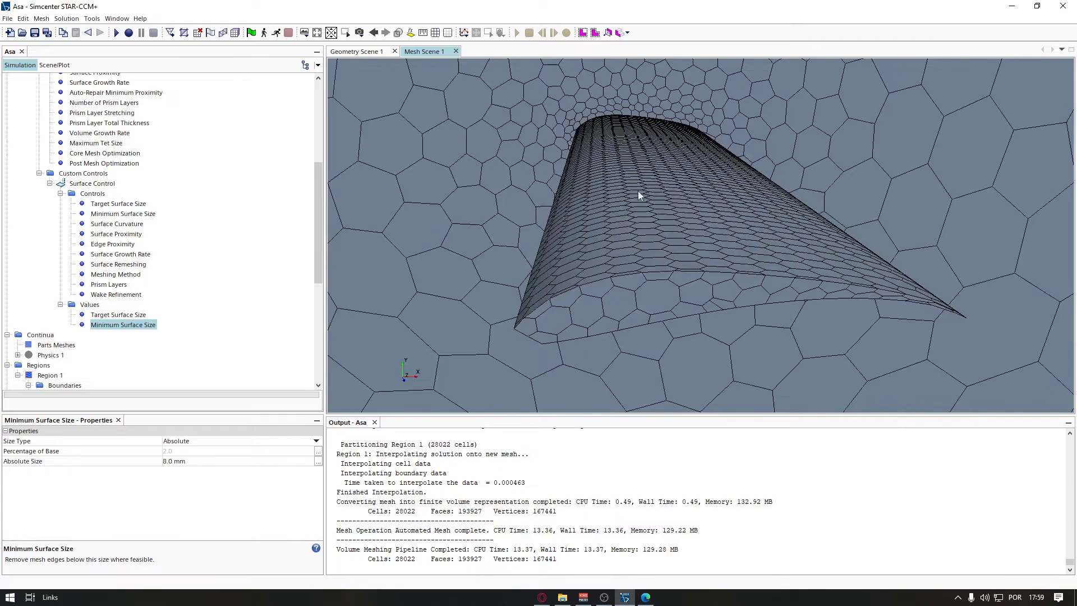
{"action": "left_click_drag", "start_coordinate": [638, 190], "coordinate": [724, 213]}
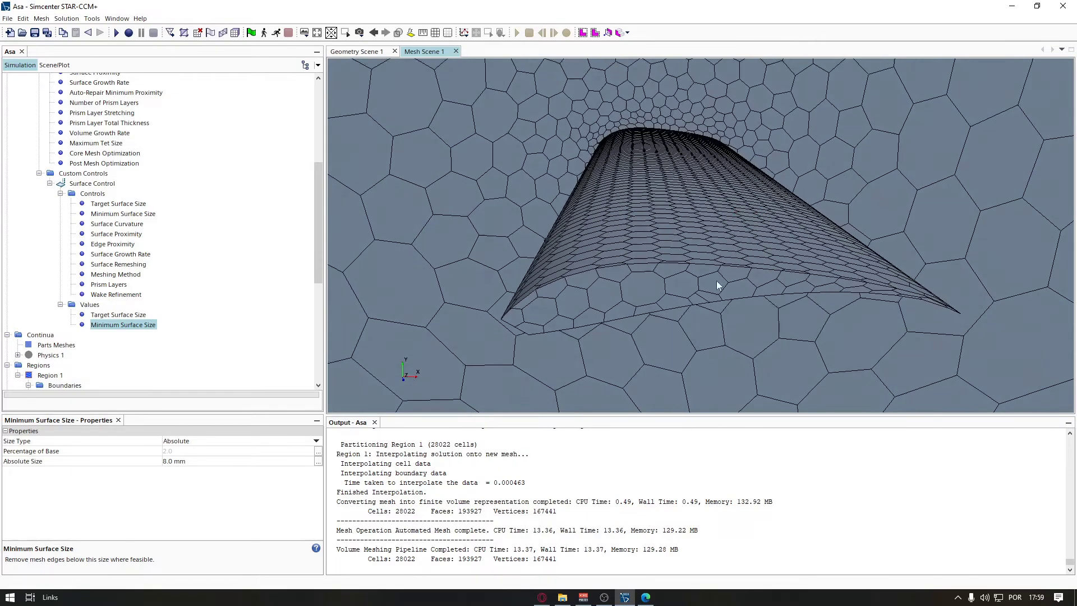
{"action": "scroll", "coordinate": [716, 281], "scroll_direction": "down", "scroll_amount": 1}
{"action": "scroll", "coordinate": [709, 285], "scroll_direction": "up", "scroll_amount": 2}
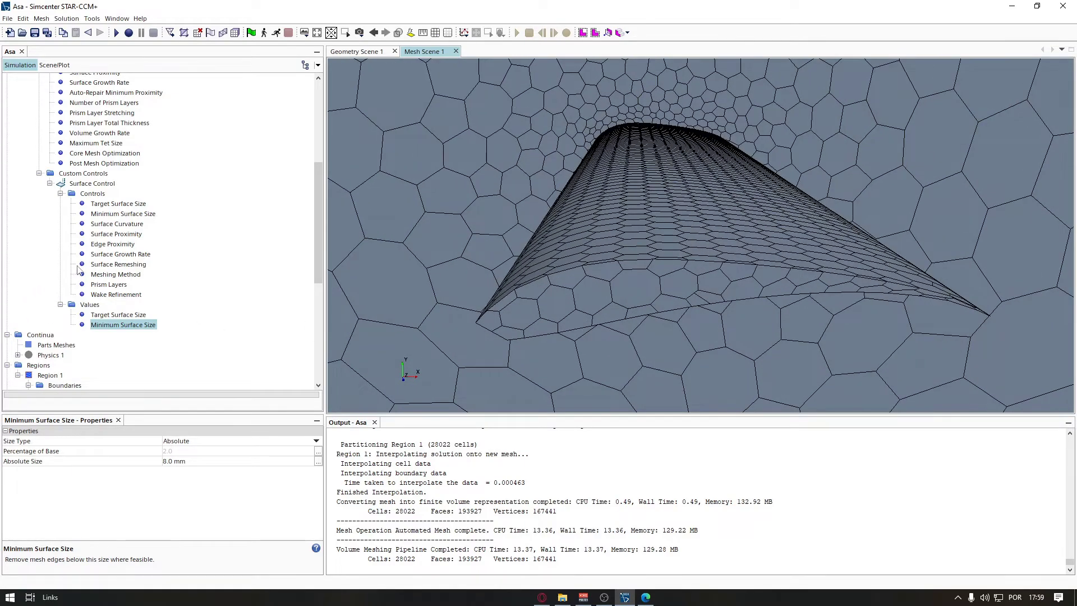
Step: Change the surface control's Surface Curvature setting to Custom and examine the mesh around the wing profile's leading edge
{"action": "left_click", "coordinate": [104, 225]}
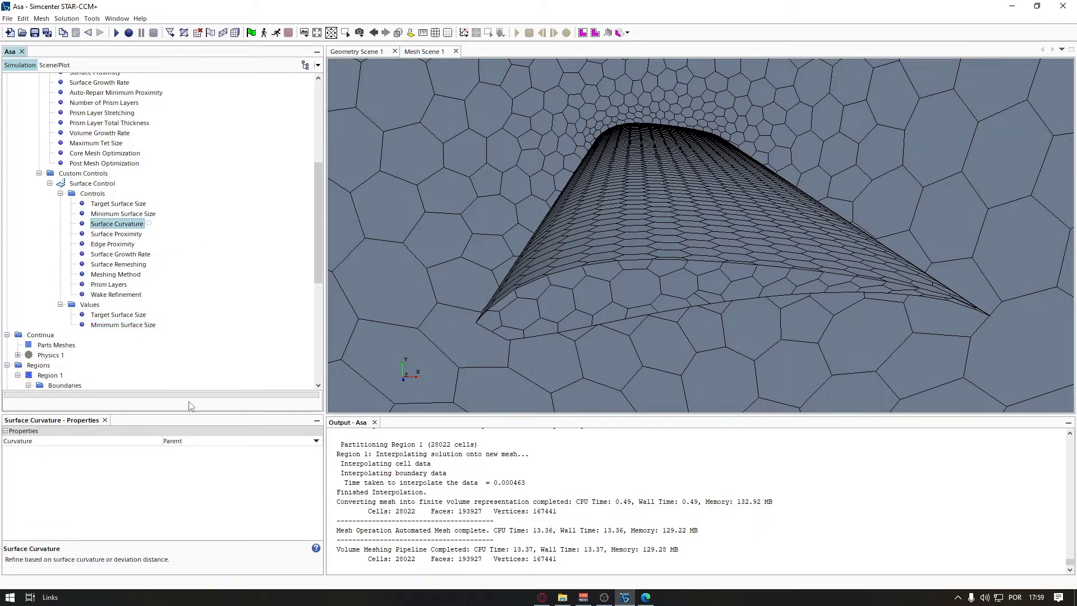
{"action": "left_click", "coordinate": [186, 442]}
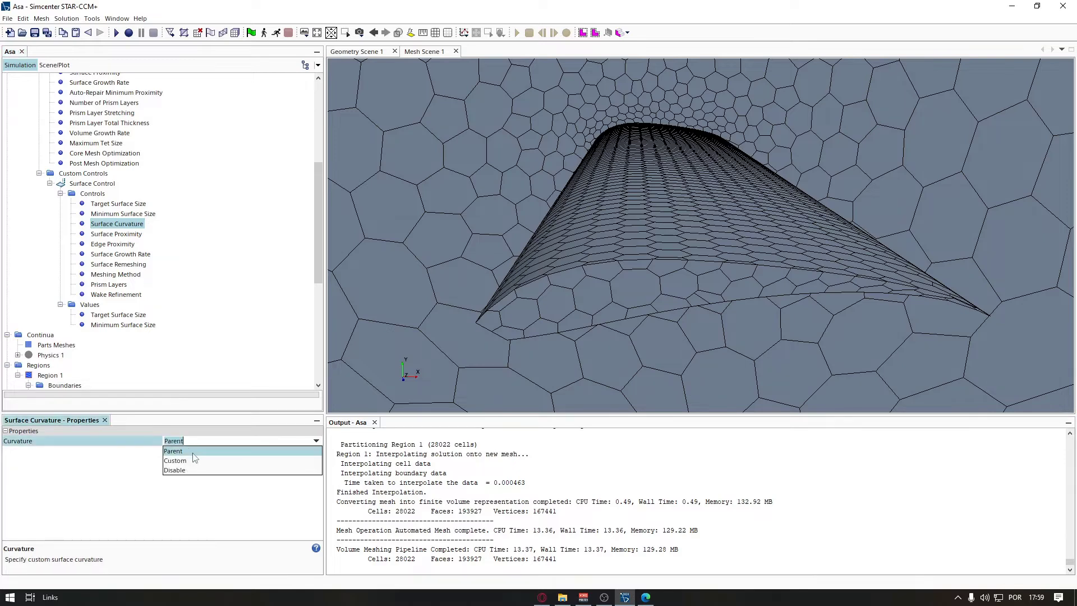
{"action": "left_click", "coordinate": [185, 456]}
{"action": "left_click", "coordinate": [117, 335]}
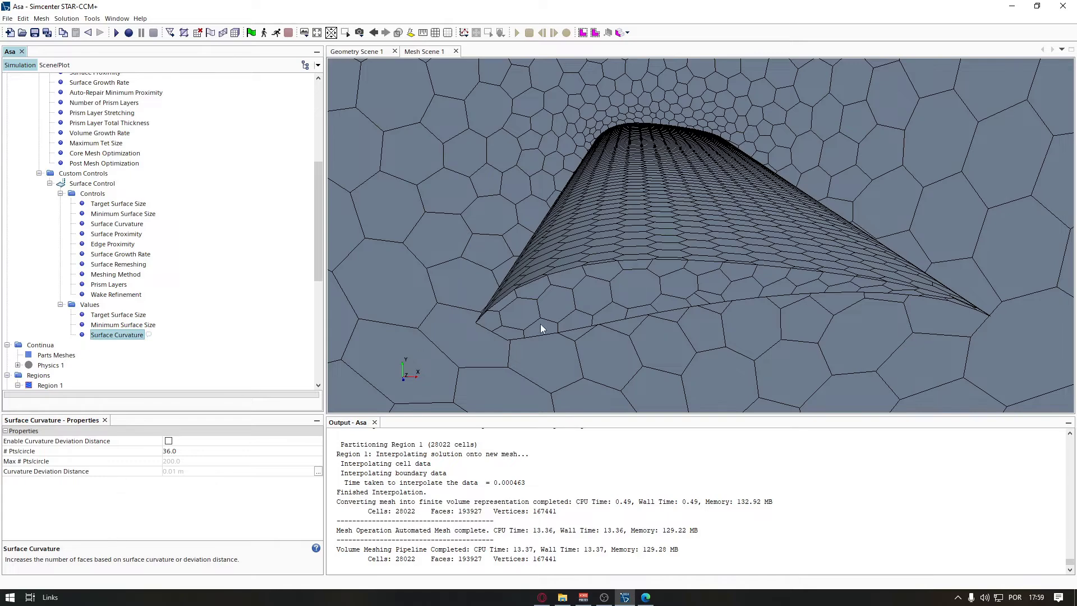
{"action": "left_click_drag", "start_coordinate": [540, 324], "coordinate": [612, 283]}
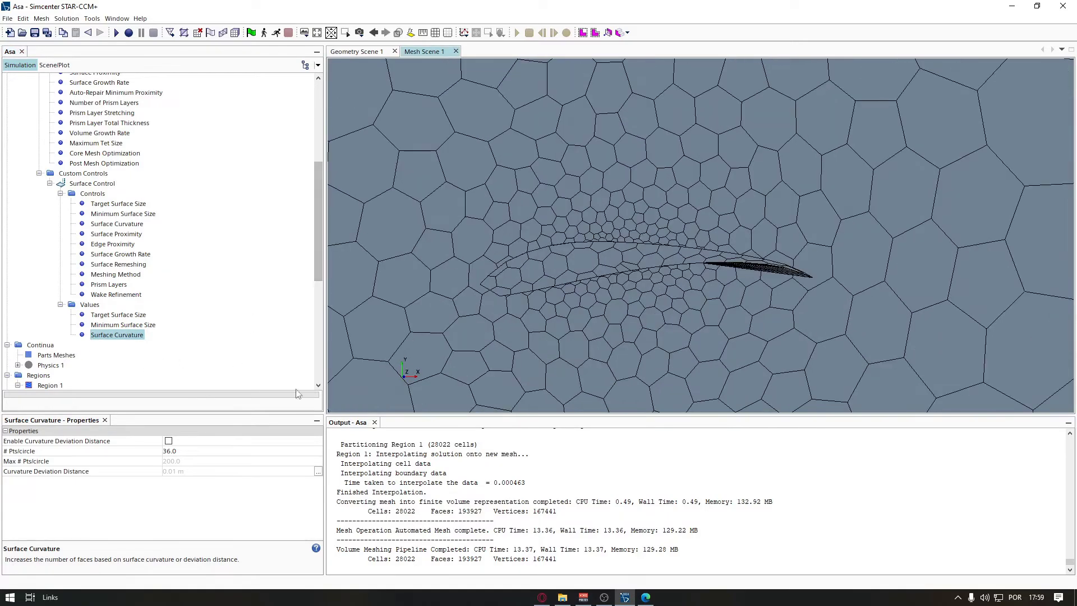
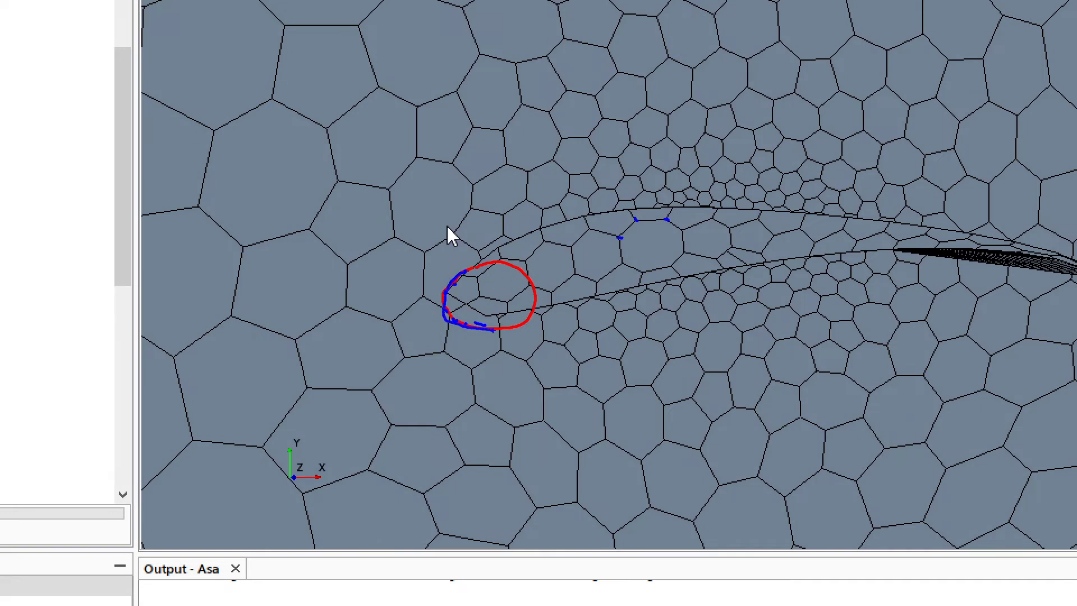
{"action": "key", "text": "Escape"}
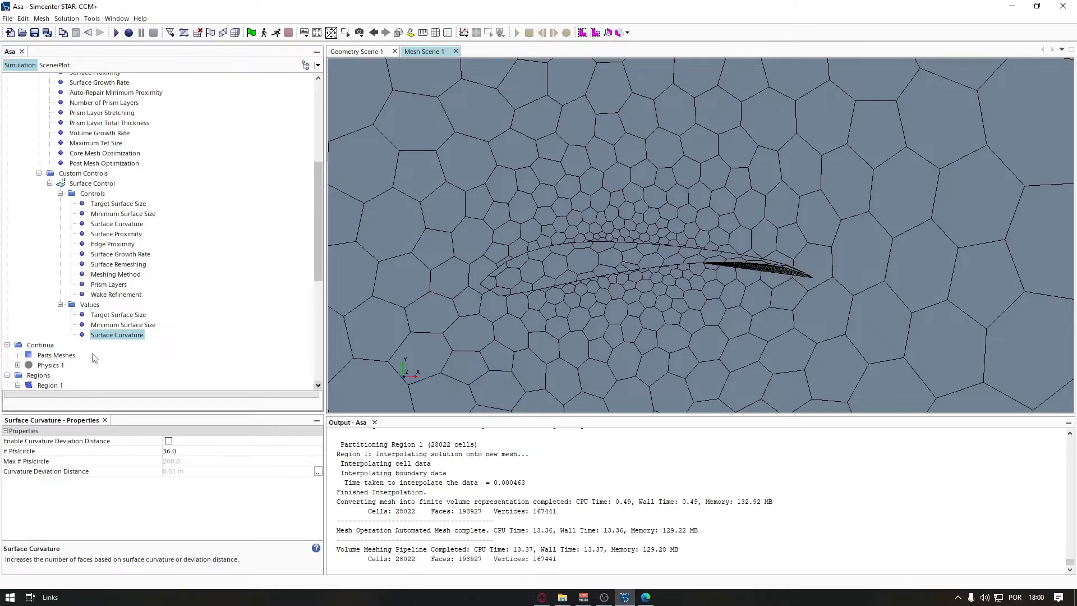
Step: Set the number of points per circle in the surface control's custom Surface Curvature values to 360
{"action": "left_click", "coordinate": [115, 326]}
{"action": "left_click", "coordinate": [116, 335]}
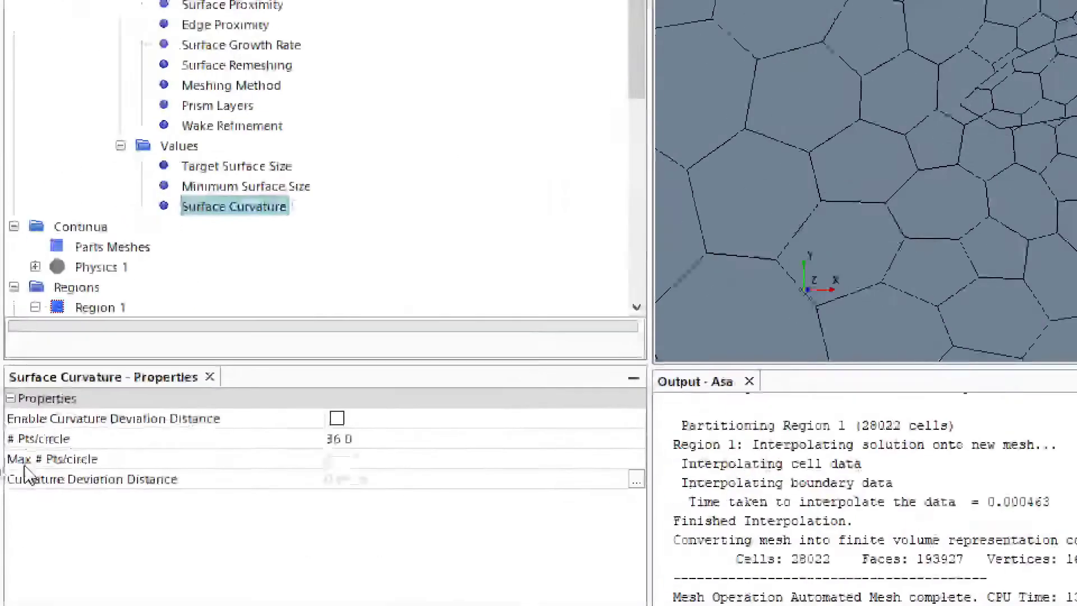
{"action": "left_click", "coordinate": [182, 449]}
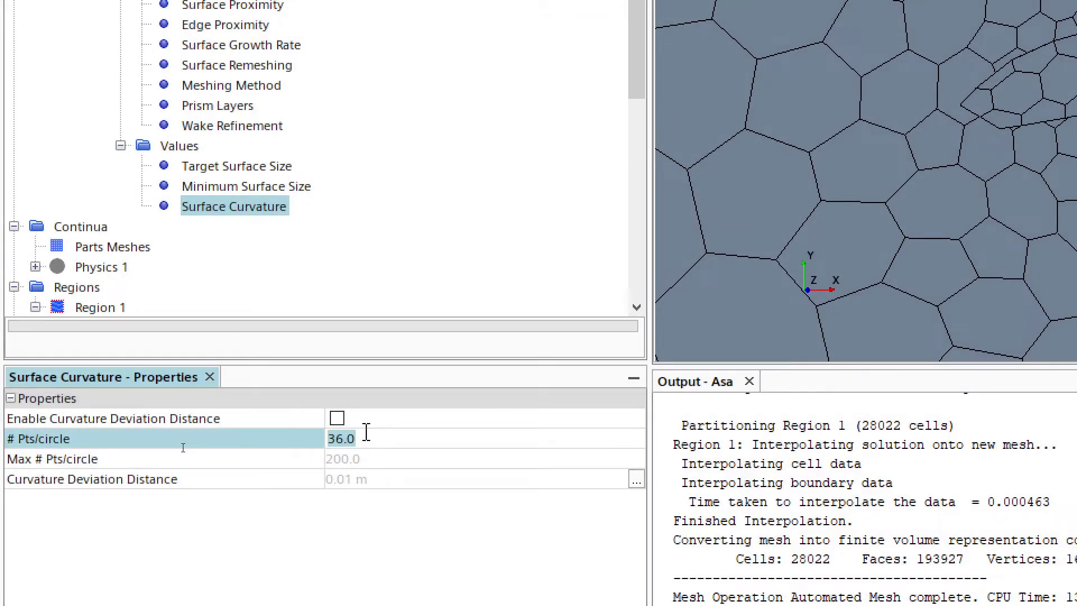
{"action": "type", "text": "360"}
{"action": "key", "text": "Return"}
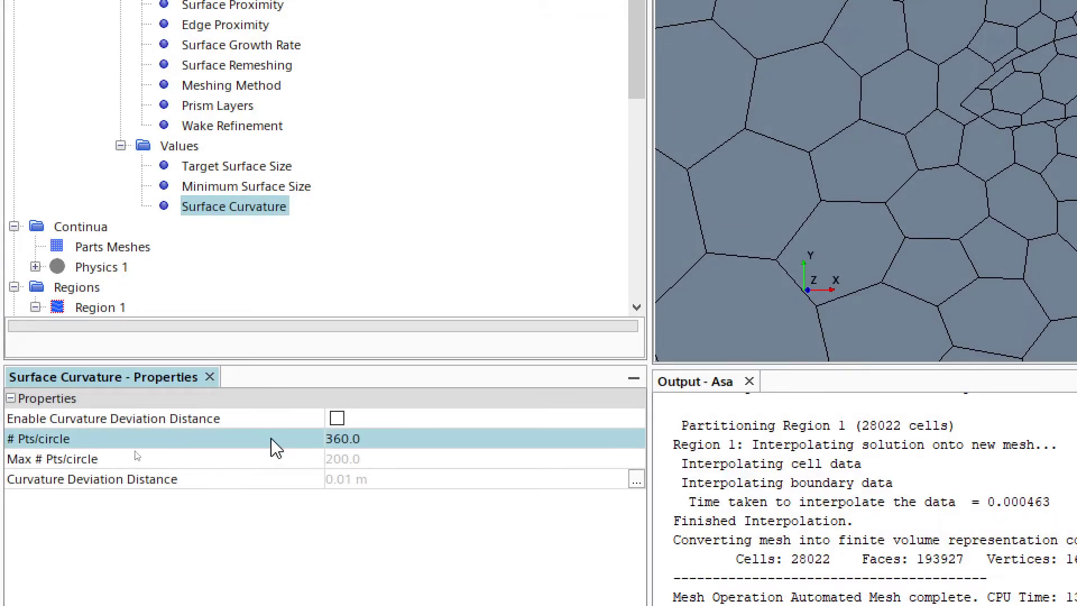
Step: Enable the curvature deviation distance for the custom Surface Curvature and set the maximum number of points per circle to 420
{"action": "left_click", "coordinate": [53, 422]}
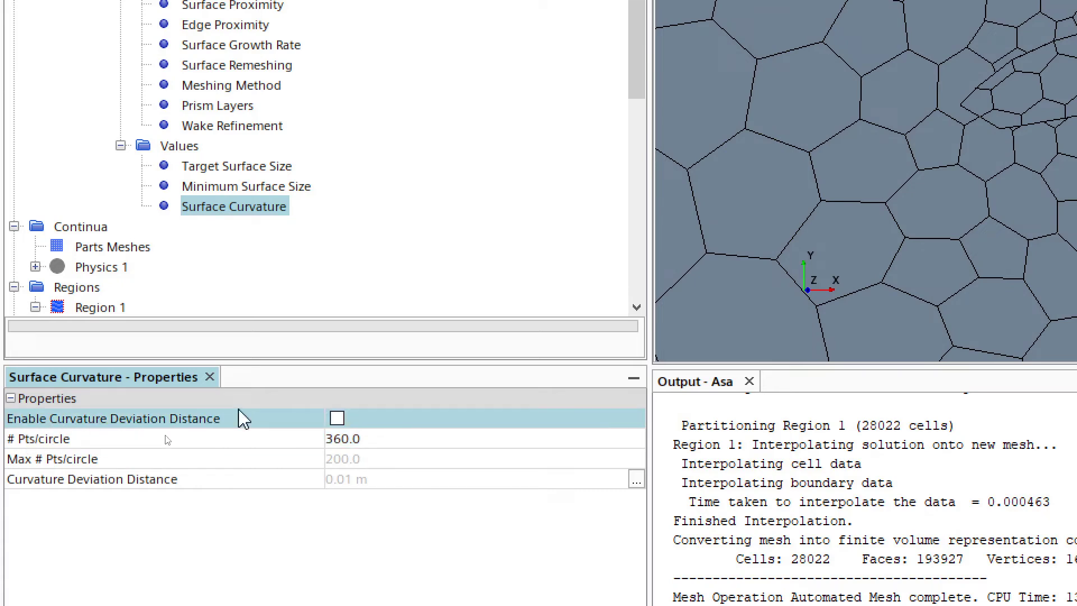
{"action": "left_click", "coordinate": [336, 418]}
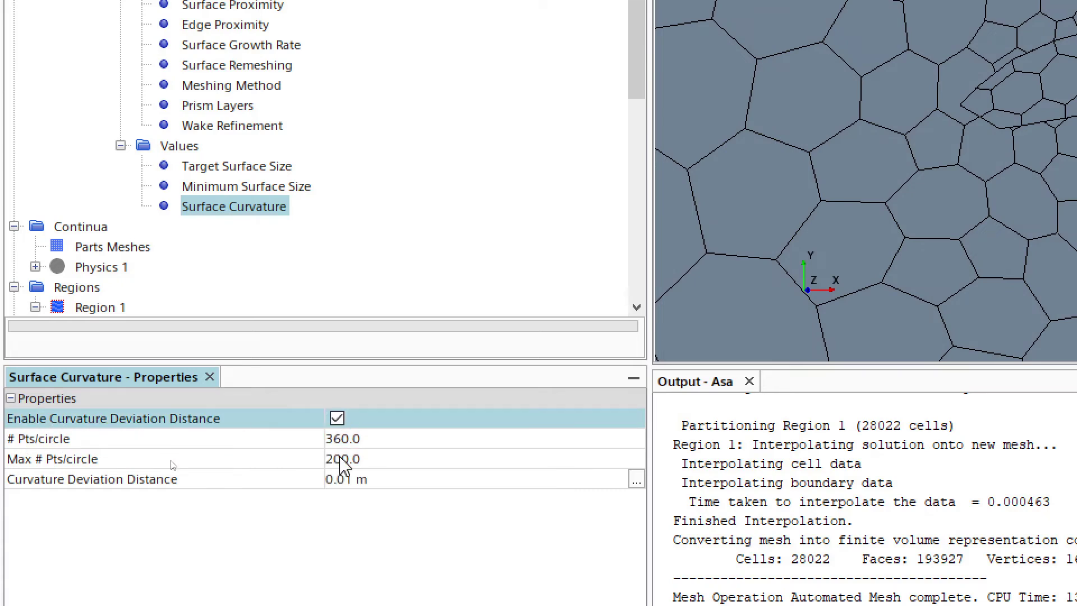
{"action": "left_click", "coordinate": [367, 463]}
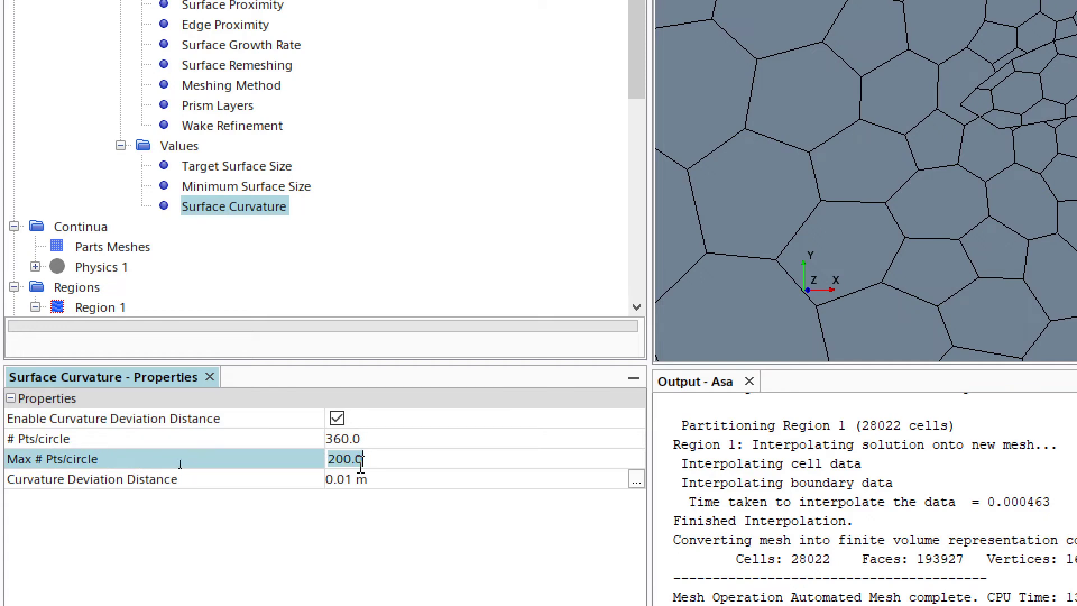
{"action": "type", "text": "420"}
{"action": "key", "text": "Return"}
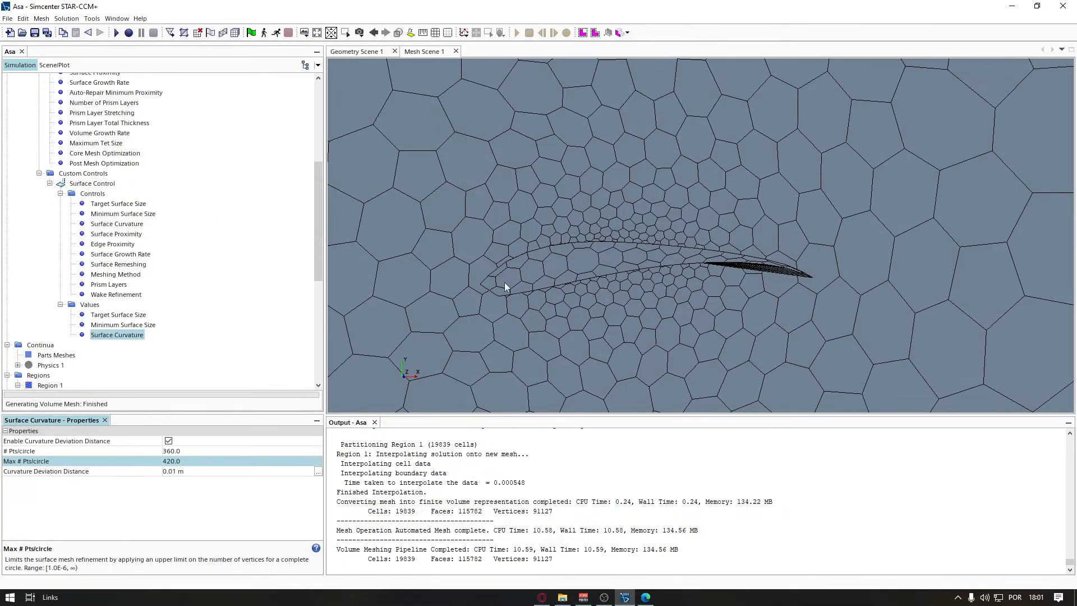
Step: Examine the regenerated mesh around the wing profile and review the surface control's curvature, minimum size and target size values
{"action": "scroll", "coordinate": [504, 281], "scroll_direction": "up", "scroll_amount": 5}
{"action": "left_click_drag", "start_coordinate": [511, 279], "coordinate": [547, 275]}
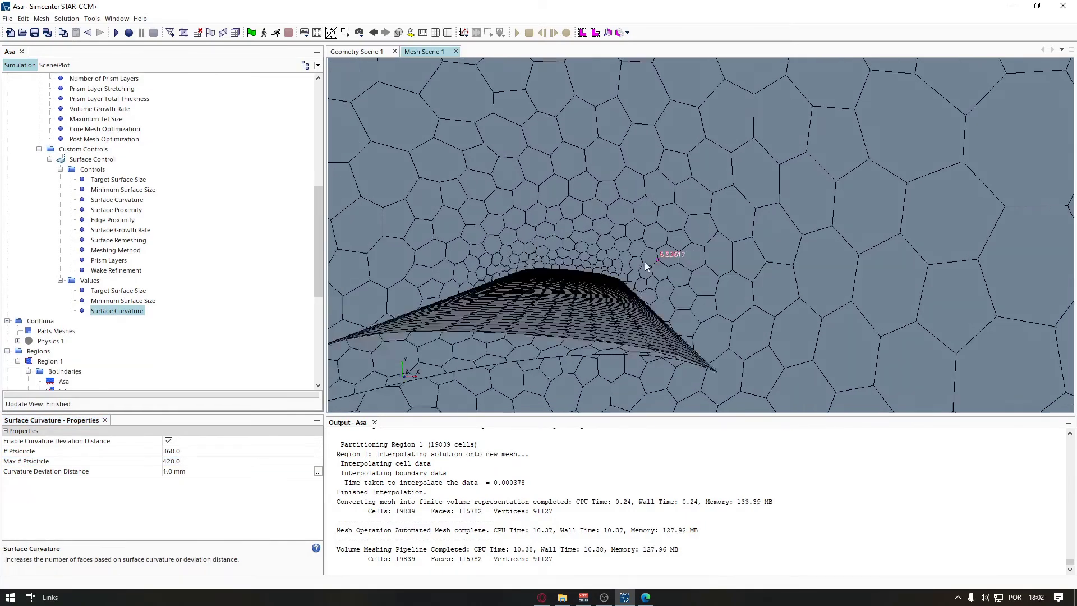
{"action": "left_click_drag", "start_coordinate": [673, 250], "coordinate": [674, 257]}
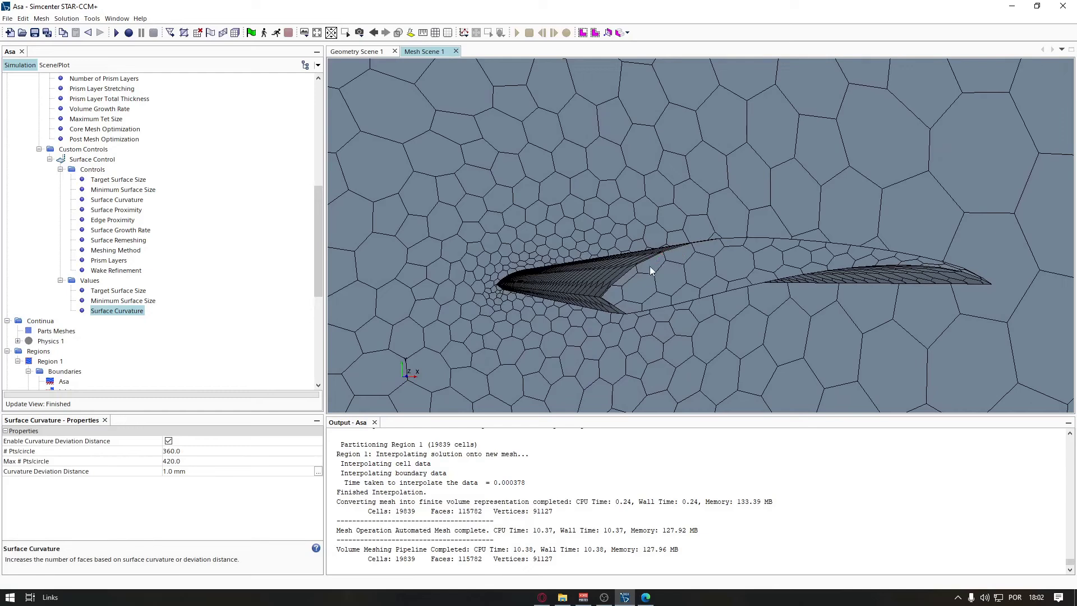
{"action": "left_click", "coordinate": [129, 310]}
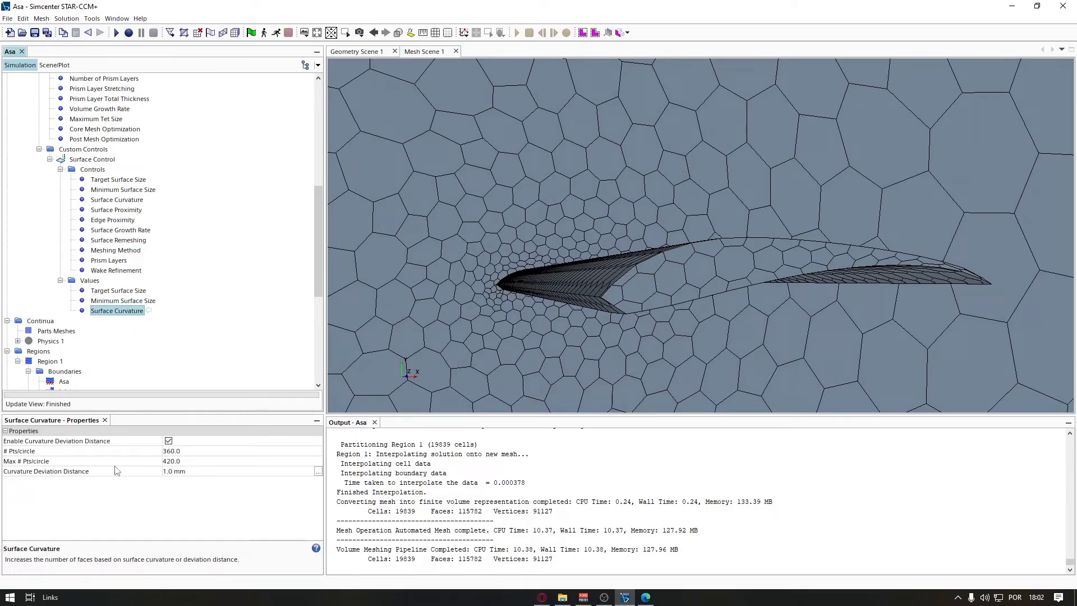
{"action": "left_click", "coordinate": [112, 302]}
{"action": "left_click", "coordinate": [110, 312]}
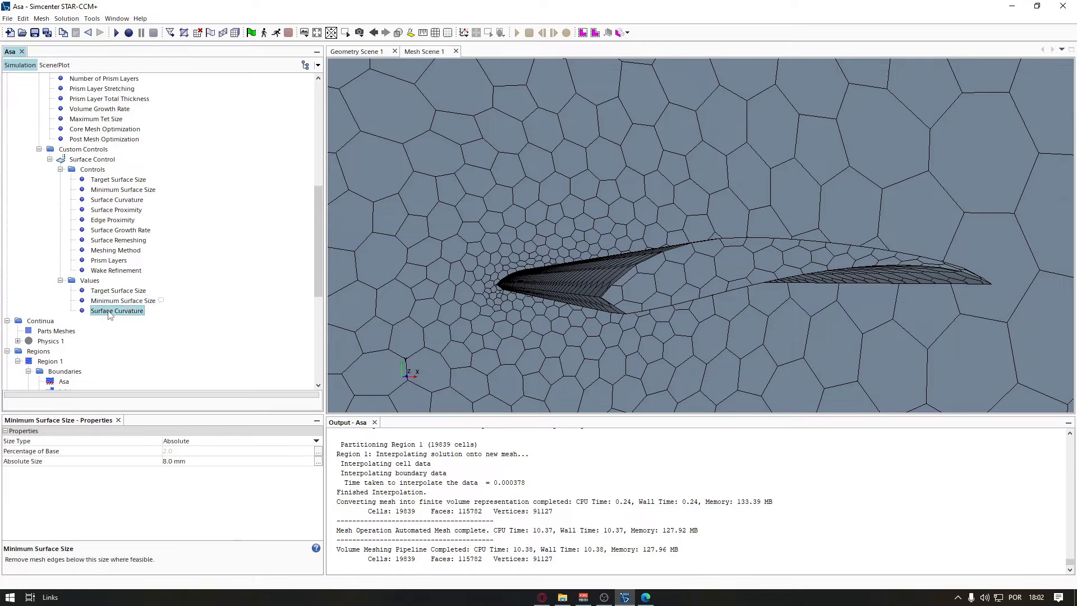
{"action": "left_click", "coordinate": [111, 301]}
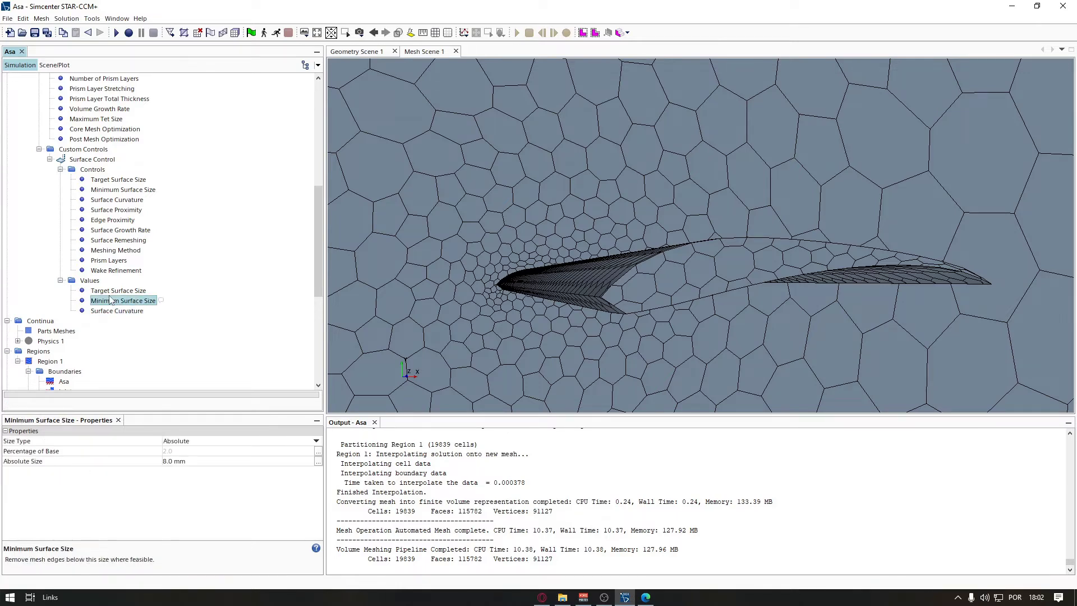
{"action": "left_click", "coordinate": [113, 292]}
{"action": "left_click", "coordinate": [111, 311]}
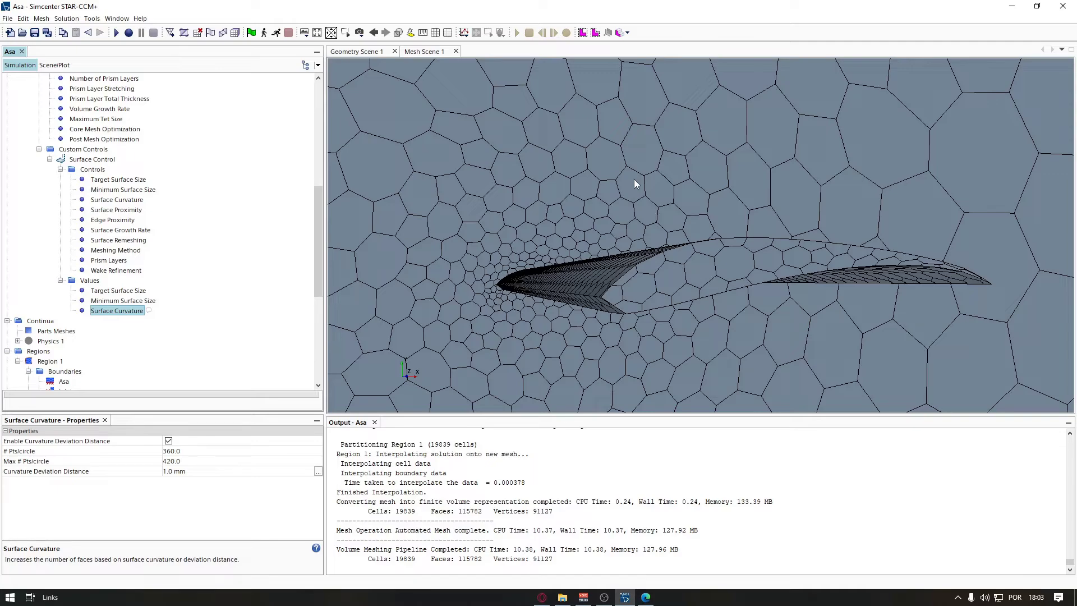
Step: Examine the wing's upper surface, tip profile and trailing edge from several angles while rechecking the Surface Curvature values
{"action": "left_click_drag", "start_coordinate": [636, 183], "coordinate": [683, 251]}
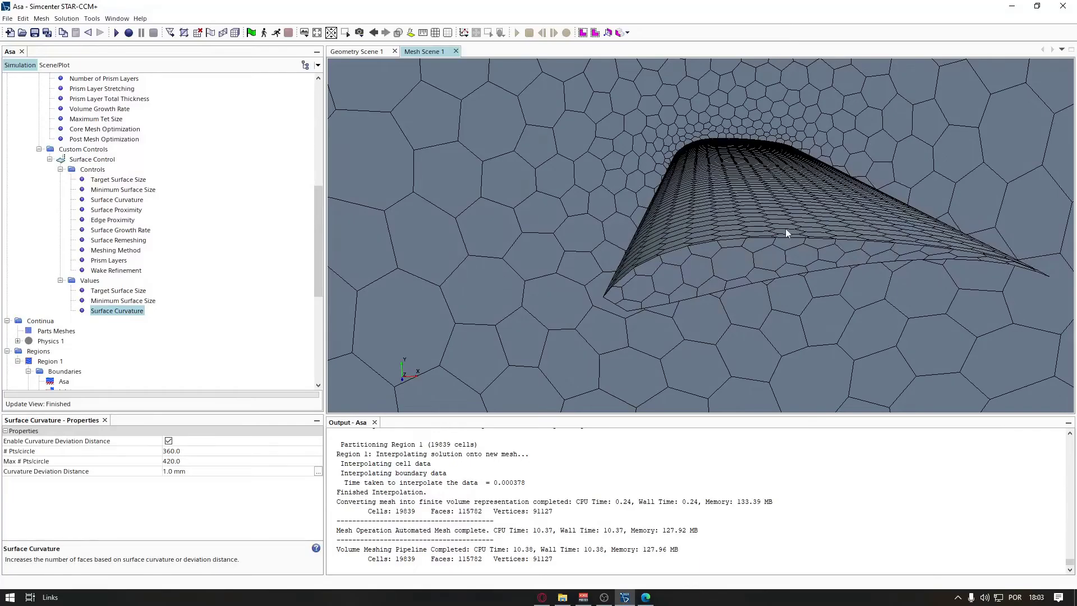
{"action": "mouse_move", "coordinate": [786, 232]}
{"action": "left_mouse_down"}
{"action": "mouse_move", "coordinate": [844, 283]}
{"action": "mouse_move", "coordinate": [826, 276]}
{"action": "mouse_move", "coordinate": [793, 205]}
{"action": "mouse_move", "coordinate": [806, 142]}
{"action": "mouse_move", "coordinate": [811, 228]}
{"action": "mouse_move", "coordinate": [791, 238]}
{"action": "left_mouse_up"}
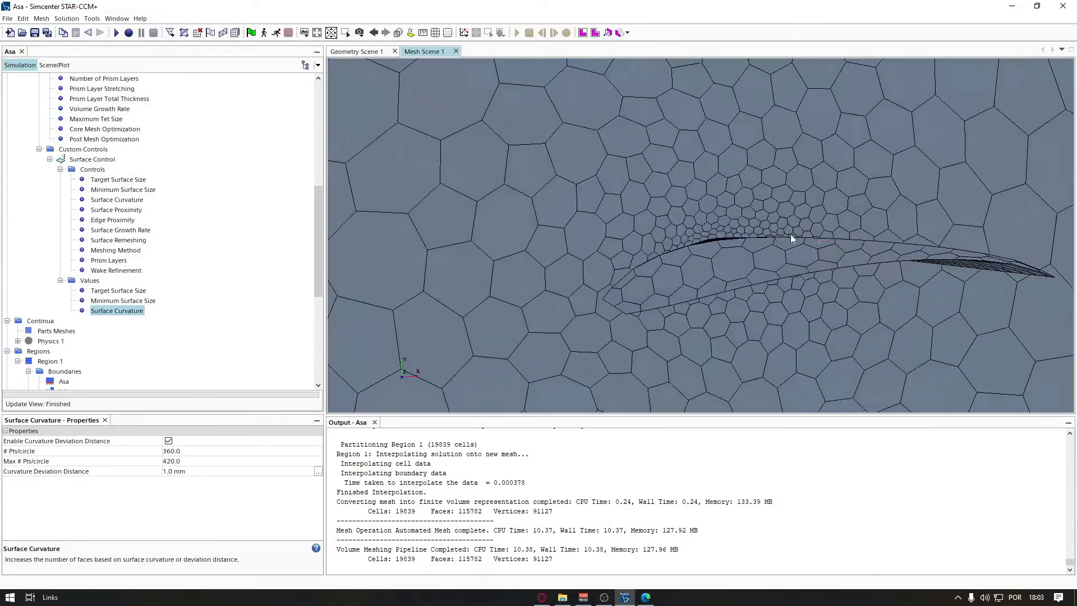
{"action": "left_click", "coordinate": [111, 304]}
{"action": "left_click", "coordinate": [120, 308]}
{"action": "mouse_move", "coordinate": [731, 266]}
{"action": "left_mouse_down"}
{"action": "mouse_move", "coordinate": [644, 269]}
{"action": "mouse_move", "coordinate": [676, 282]}
{"action": "mouse_move", "coordinate": [689, 268]}
{"action": "mouse_move", "coordinate": [492, 308]}
{"action": "left_mouse_up"}
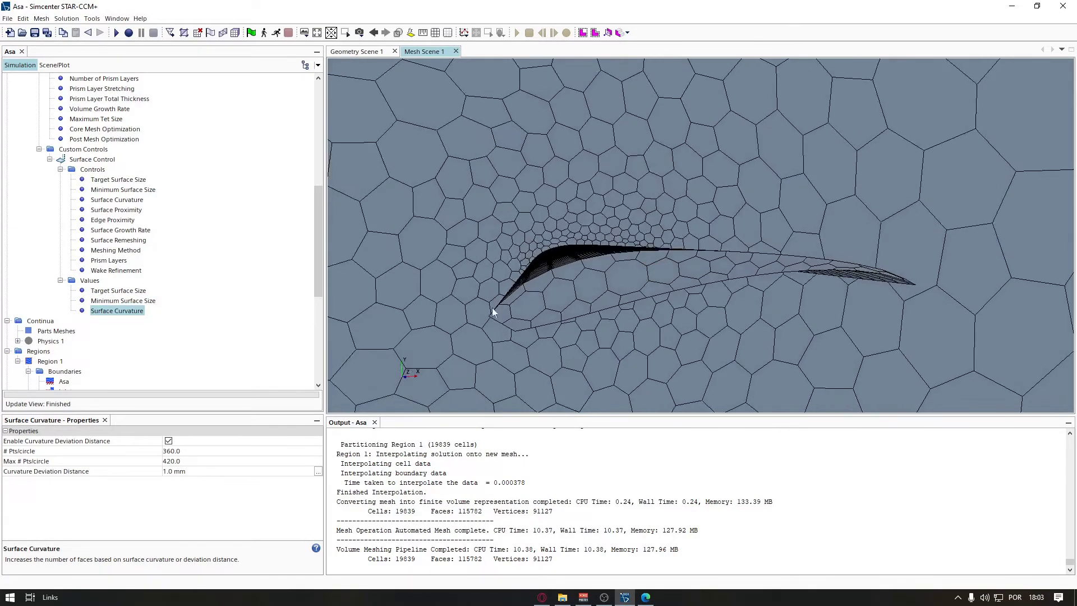
{"action": "left_click_drag", "start_coordinate": [576, 302], "coordinate": [629, 250]}
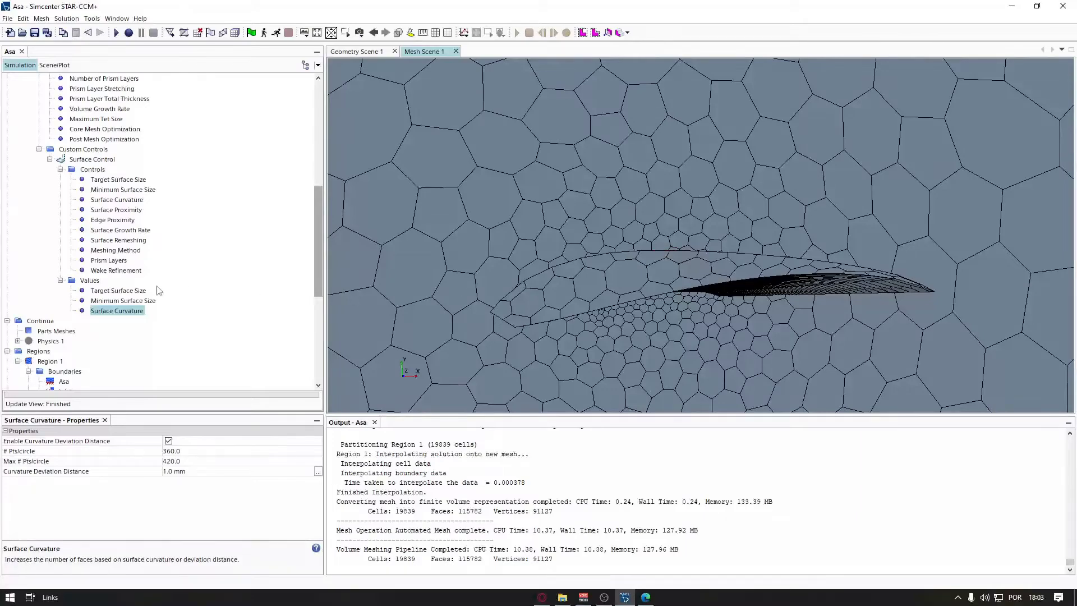
{"action": "scroll", "coordinate": [158, 289], "scroll_direction": "down", "scroll_amount": 3}
{"action": "left_click_drag", "start_coordinate": [475, 328], "coordinate": [470, 251]}
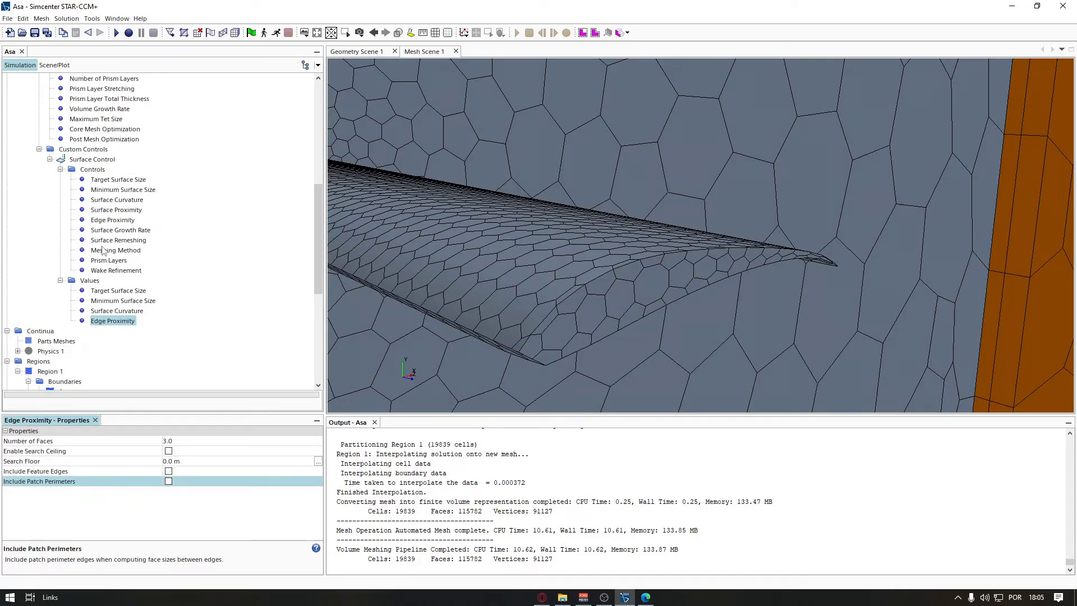
Step: Switch the surface control's Edge Proximity to Parent and back to Custom, and open its custom values
{"action": "left_click", "coordinate": [113, 220]}
{"action": "left_click", "coordinate": [176, 441]}
{"action": "left_click", "coordinate": [192, 451]}
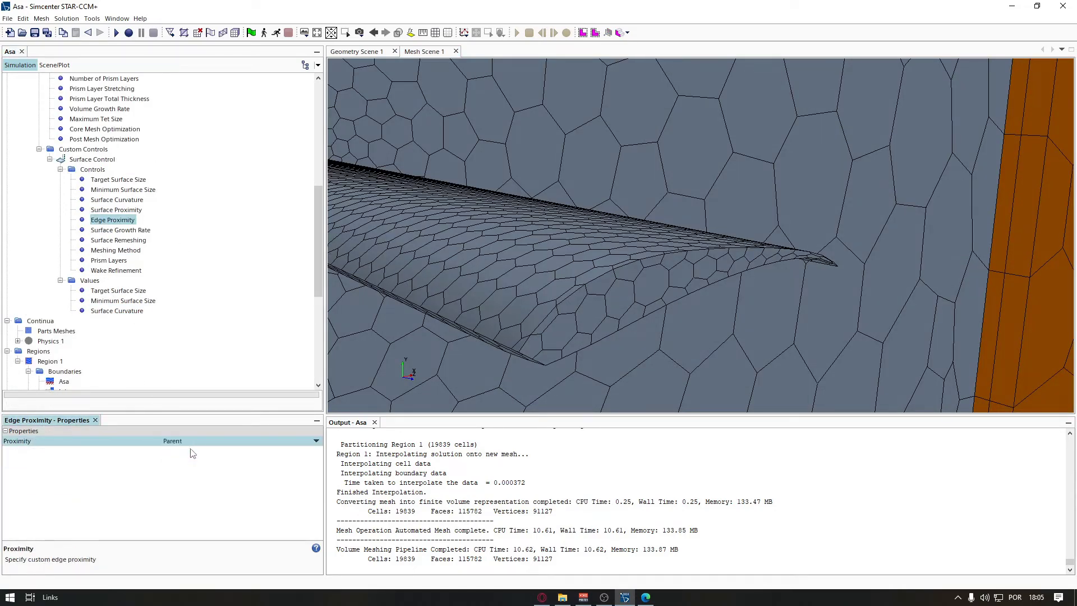
{"action": "left_click", "coordinate": [191, 443]}
{"action": "left_click", "coordinate": [199, 460]}
{"action": "left_click", "coordinate": [104, 321]}
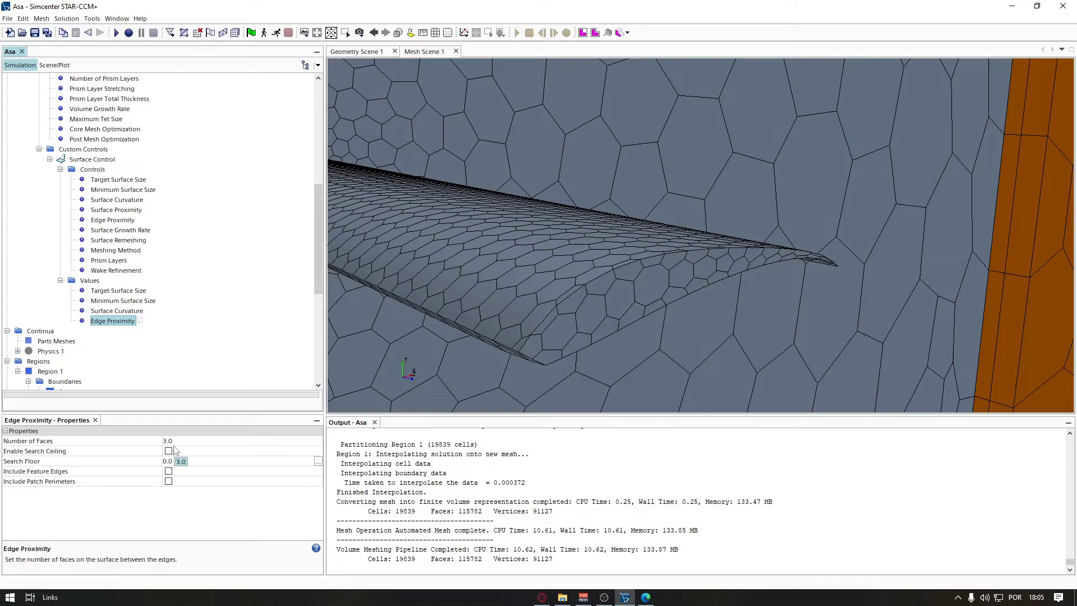
Step: Highlight the Asa part's Edges curve to examine which wing tip edges it covers
{"action": "right_click_drag", "start_coordinate": [628, 259], "coordinate": [628, 298]}
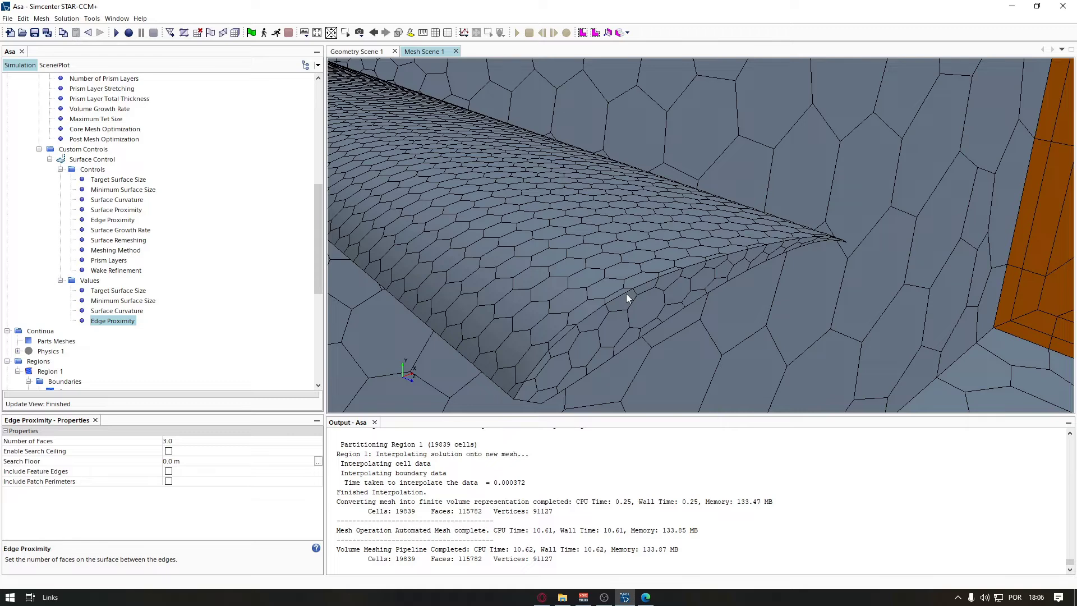
{"action": "scroll", "coordinate": [27, 126], "scroll_direction": "up", "scroll_amount": 10}
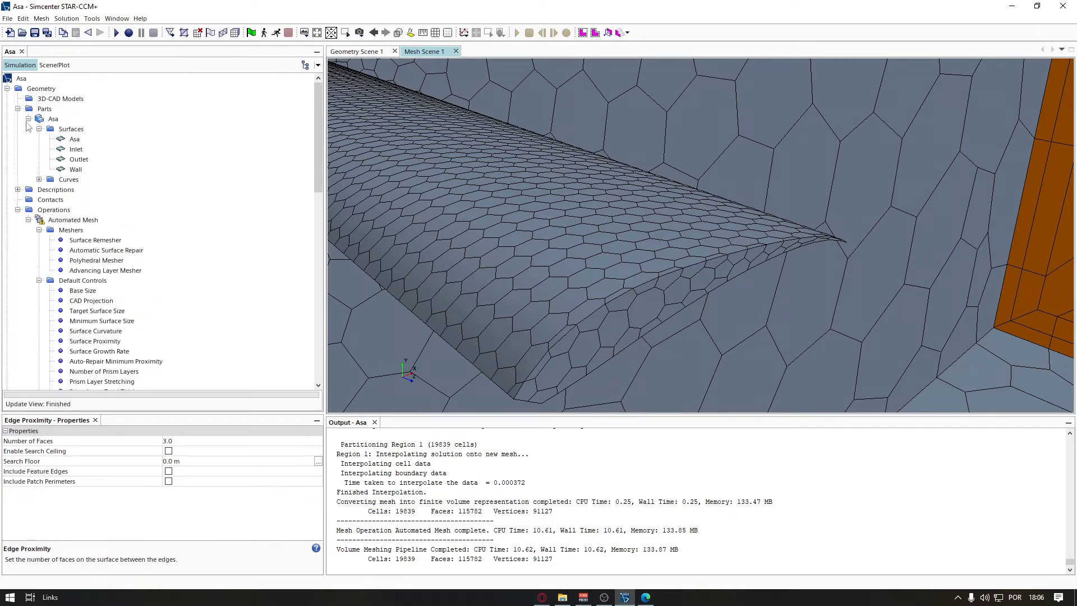
{"action": "left_click", "coordinate": [40, 179]}
{"action": "left_click", "coordinate": [68, 191]}
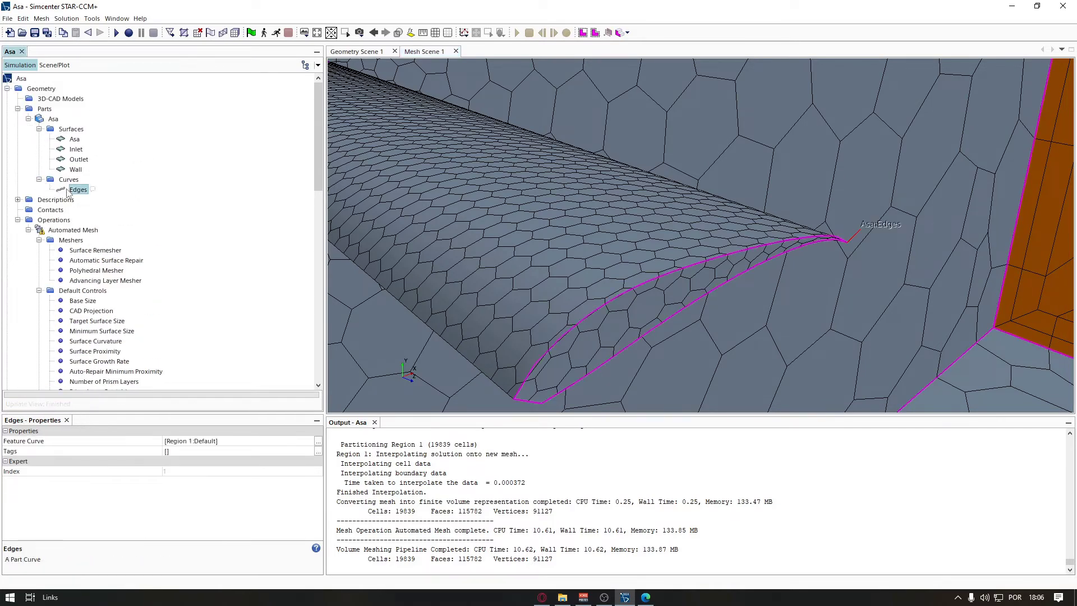
Step: Examine the highlighted Edges curve around both wing end profiles and the leading and trailing edges from several angles
{"action": "scroll", "coordinate": [553, 210], "scroll_direction": "down", "scroll_amount": 3}
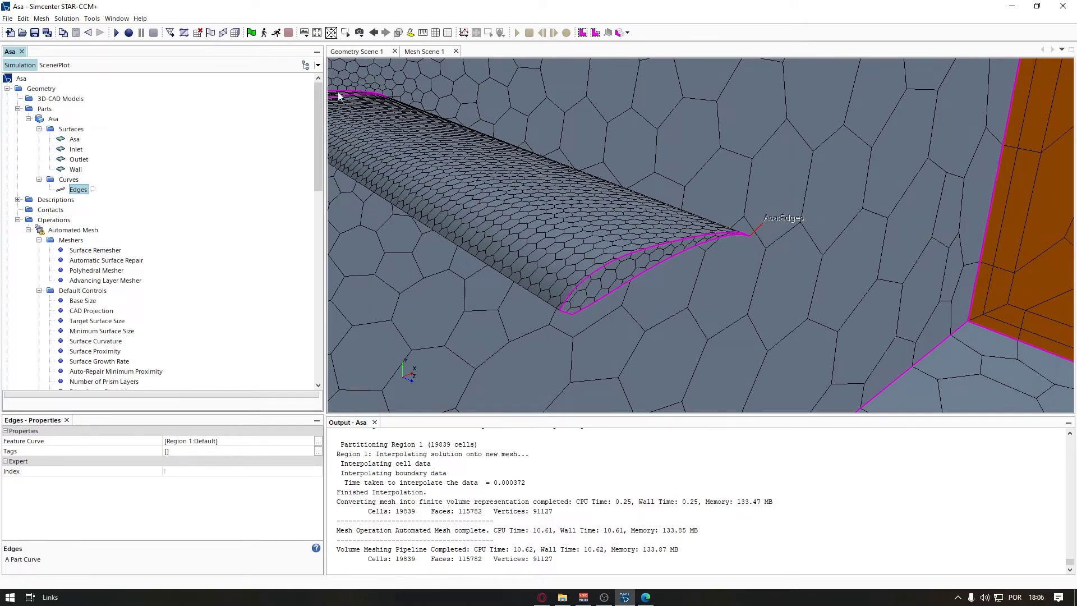
{"action": "scroll", "coordinate": [628, 243], "scroll_direction": "up", "scroll_amount": 6}
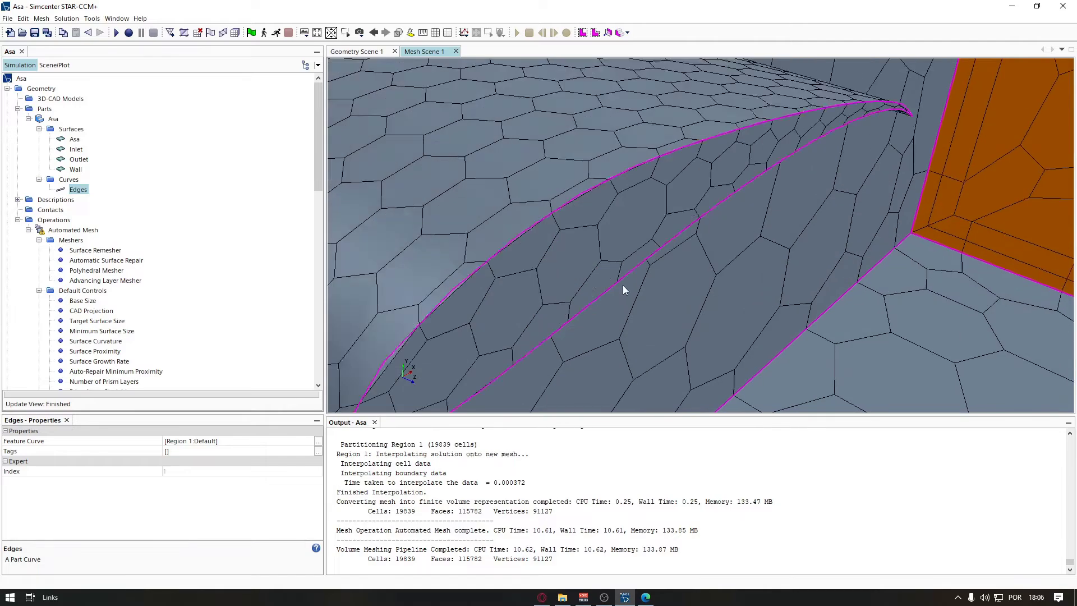
{"action": "scroll", "coordinate": [577, 250], "scroll_direction": "down", "scroll_amount": 4}
{"action": "scroll", "coordinate": [565, 213], "scroll_direction": "up", "scroll_amount": 2}
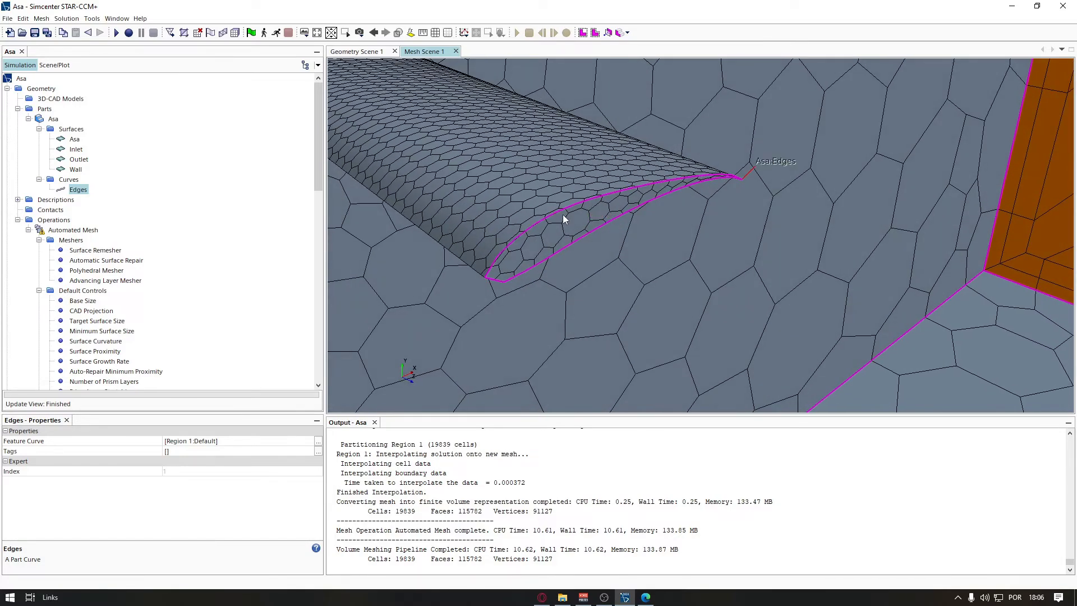
{"action": "scroll", "coordinate": [521, 252], "scroll_direction": "up", "scroll_amount": 1}
{"action": "left_click_drag", "start_coordinate": [520, 247], "coordinate": [486, 238]}
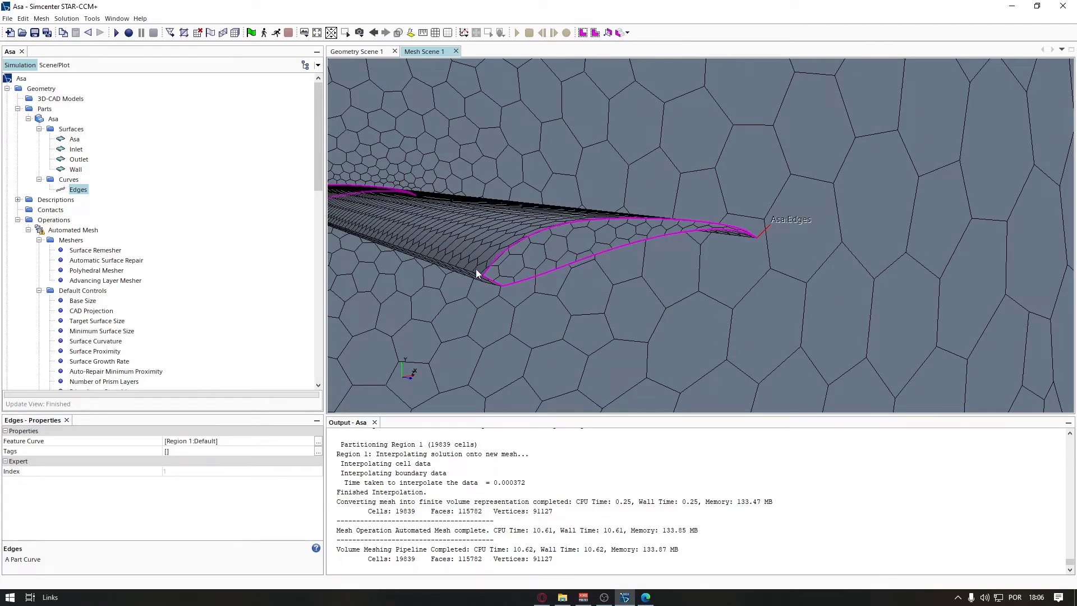
{"action": "left_click_drag", "start_coordinate": [595, 209], "coordinate": [746, 201]}
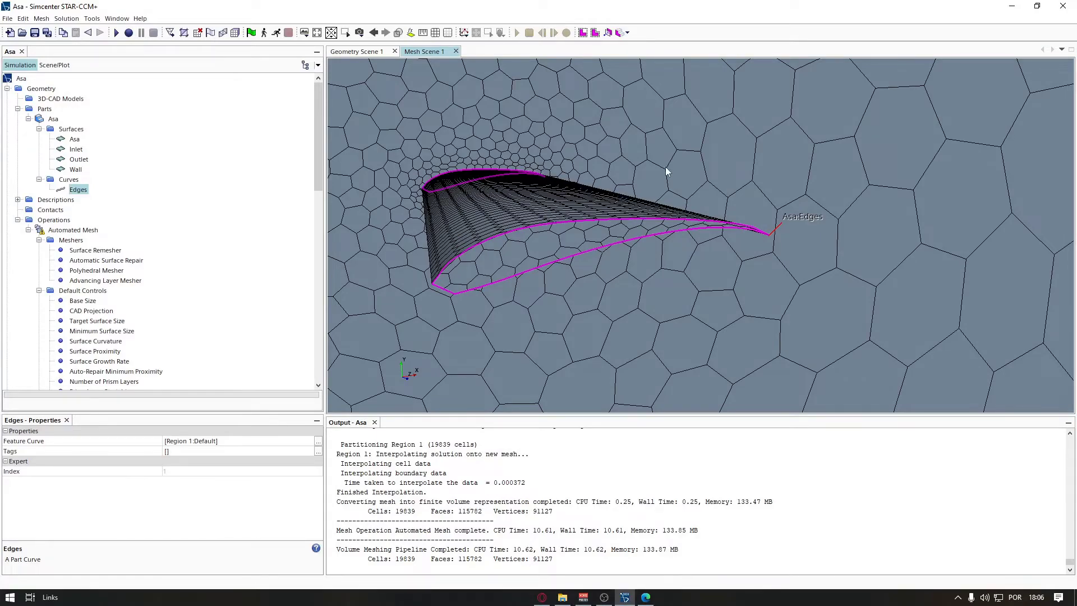
{"action": "left_click_drag", "start_coordinate": [667, 171], "coordinate": [682, 236]}
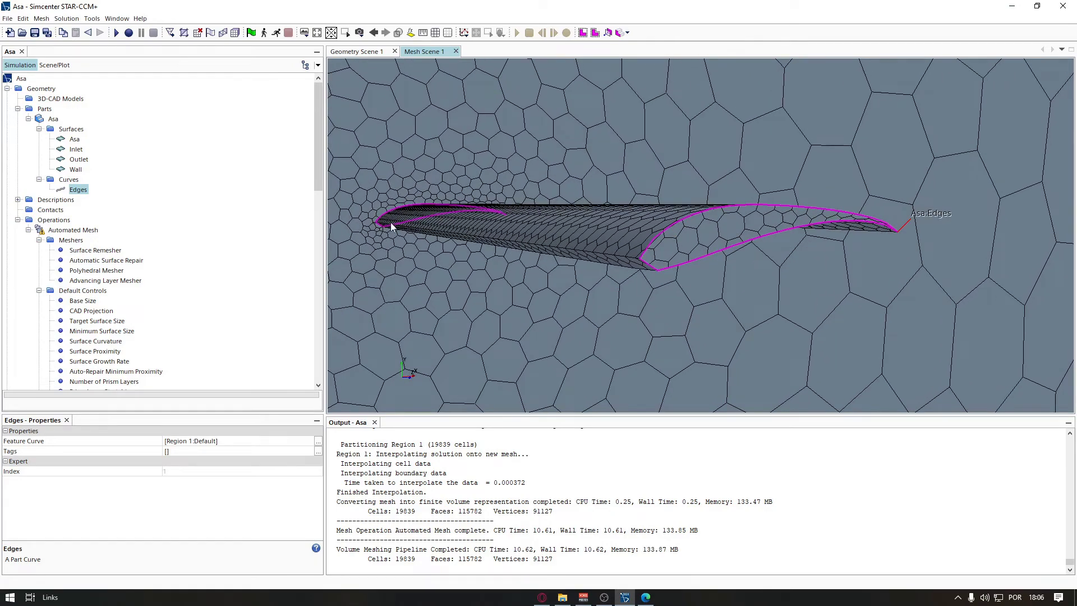
{"action": "left_click_drag", "start_coordinate": [525, 253], "coordinate": [619, 262]}
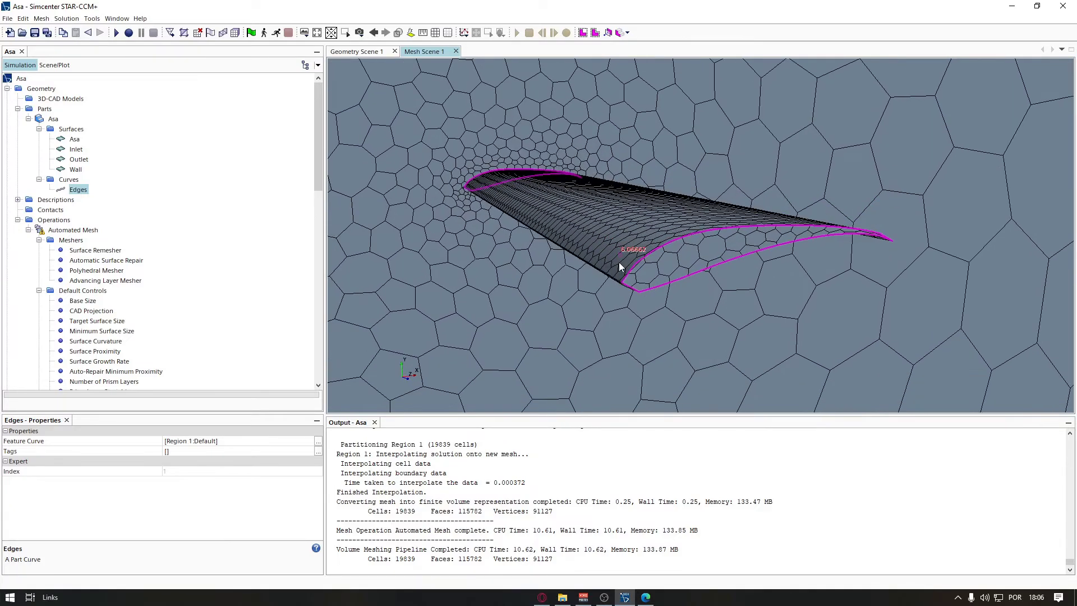
Step: Set the surface control's Edge Proximity to Parent, removing its custom values
{"action": "scroll", "coordinate": [173, 249], "scroll_direction": "down", "scroll_amount": 7}
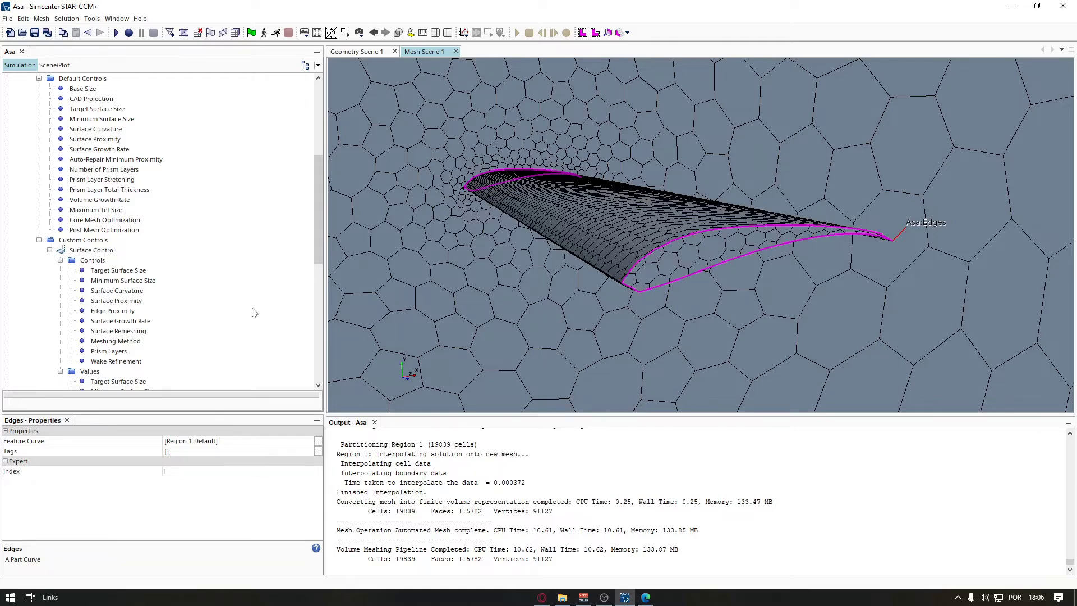
{"action": "scroll", "coordinate": [152, 289], "scroll_direction": "down", "scroll_amount": 6}
{"action": "scroll", "coordinate": [144, 305], "scroll_direction": "up", "scroll_amount": 4}
{"action": "left_click", "coordinate": [115, 352]}
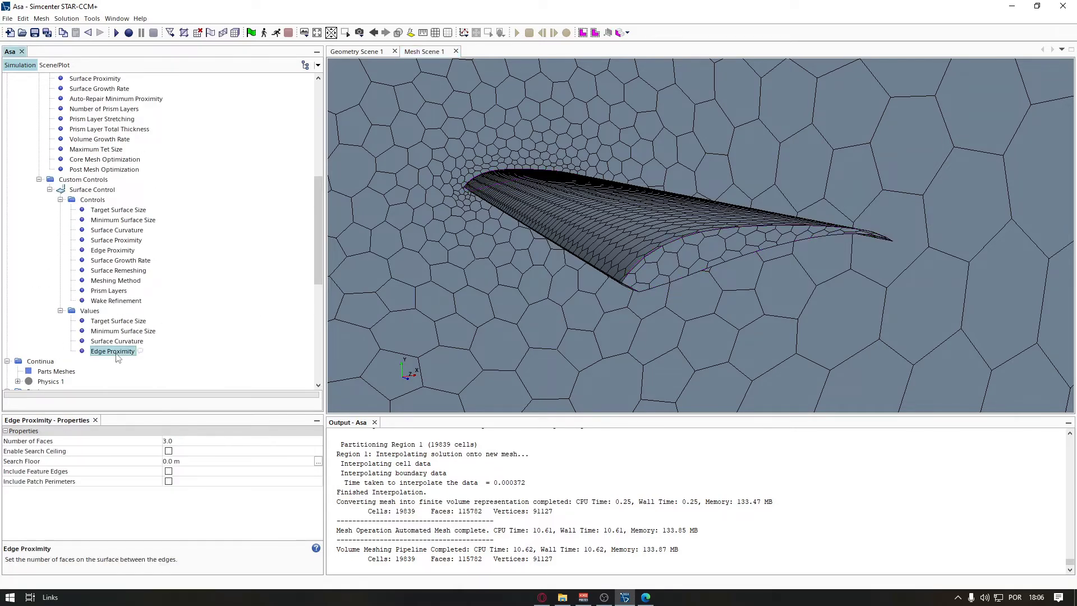
{"action": "left_click", "coordinate": [106, 302]}
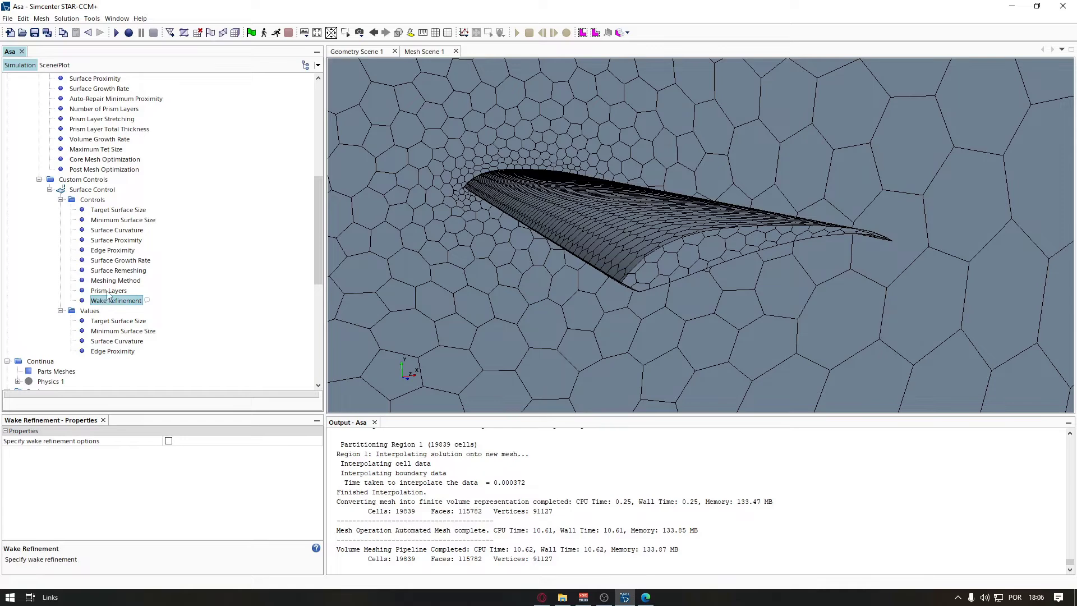
{"action": "left_click", "coordinate": [114, 251]}
{"action": "left_click", "coordinate": [200, 443]}
{"action": "left_click", "coordinate": [186, 452]}
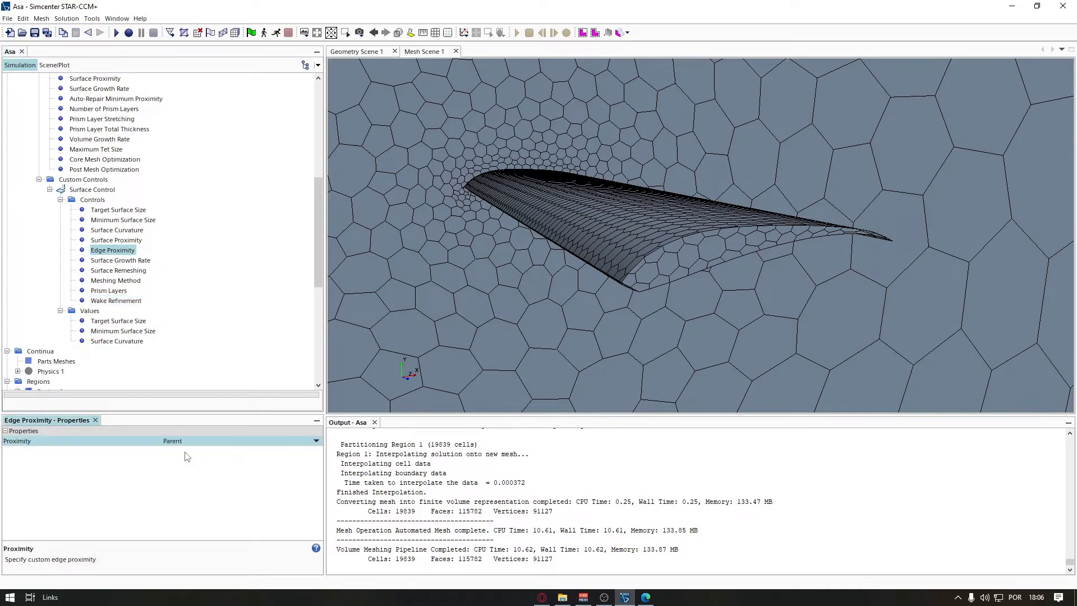
Step: Review the surface control's Surface Growth Rate and the default Prism Layer Total Thickness and Volume Growth Rate against the wing mesh
{"action": "left_click", "coordinate": [118, 261]}
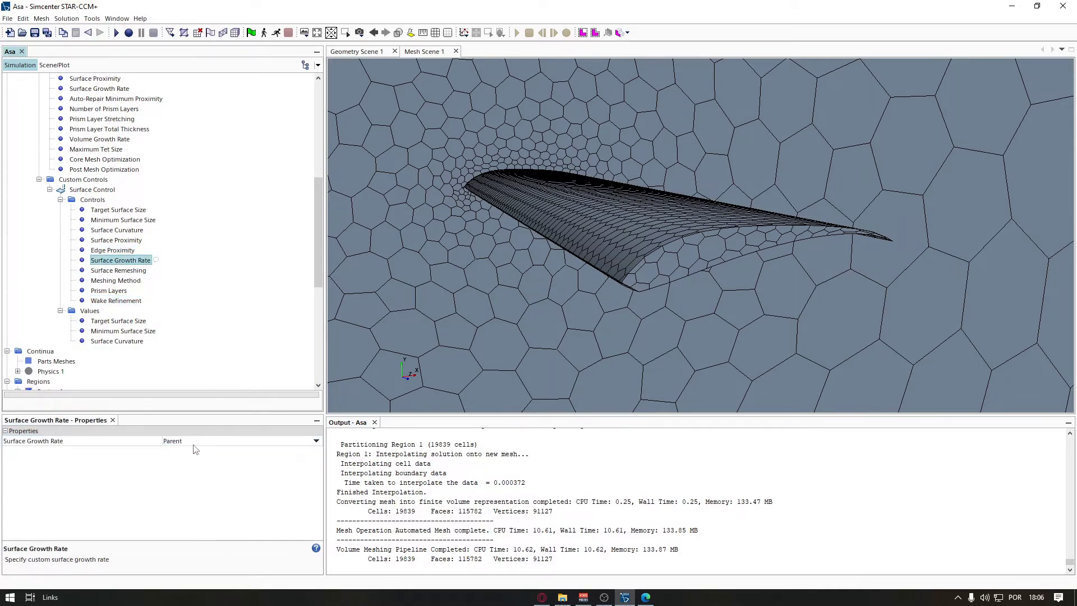
{"action": "scroll", "coordinate": [144, 252], "scroll_direction": "up", "scroll_amount": 1}
{"action": "scroll", "coordinate": [144, 254], "scroll_direction": "down", "scroll_amount": 2}
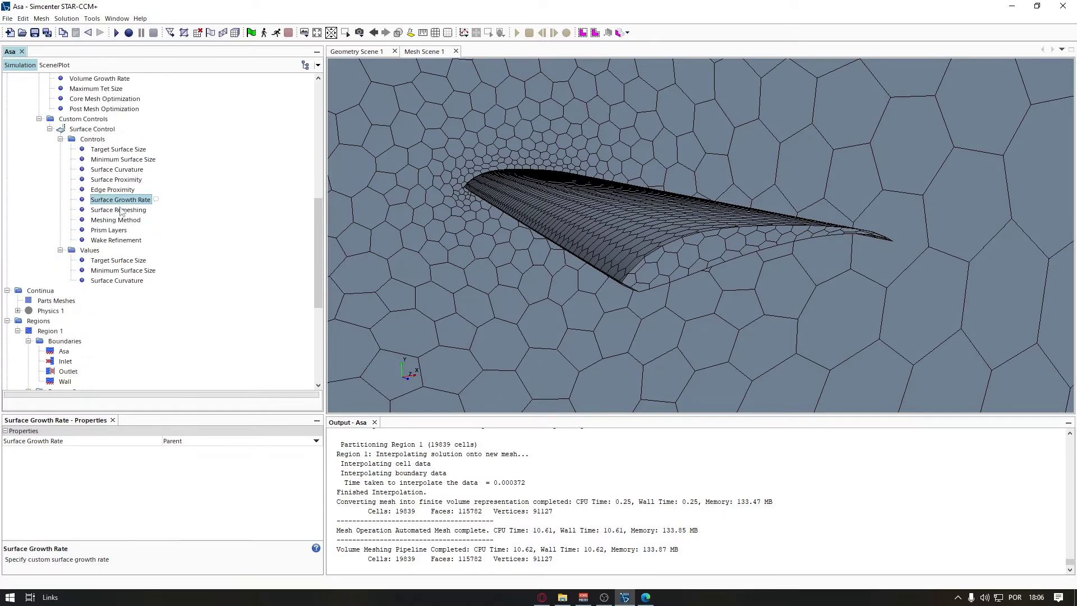
{"action": "scroll", "coordinate": [706, 255], "scroll_direction": "down", "scroll_amount": 1}
{"action": "scroll", "coordinate": [706, 255], "scroll_direction": "up", "scroll_amount": 2}
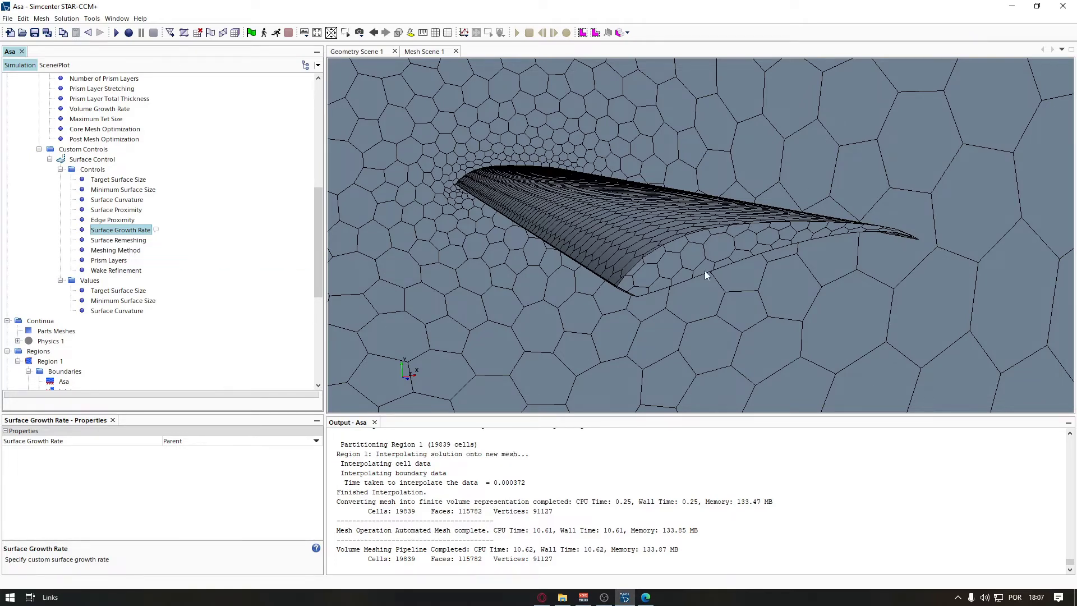
{"action": "scroll", "coordinate": [90, 224], "scroll_direction": "up", "scroll_amount": 4}
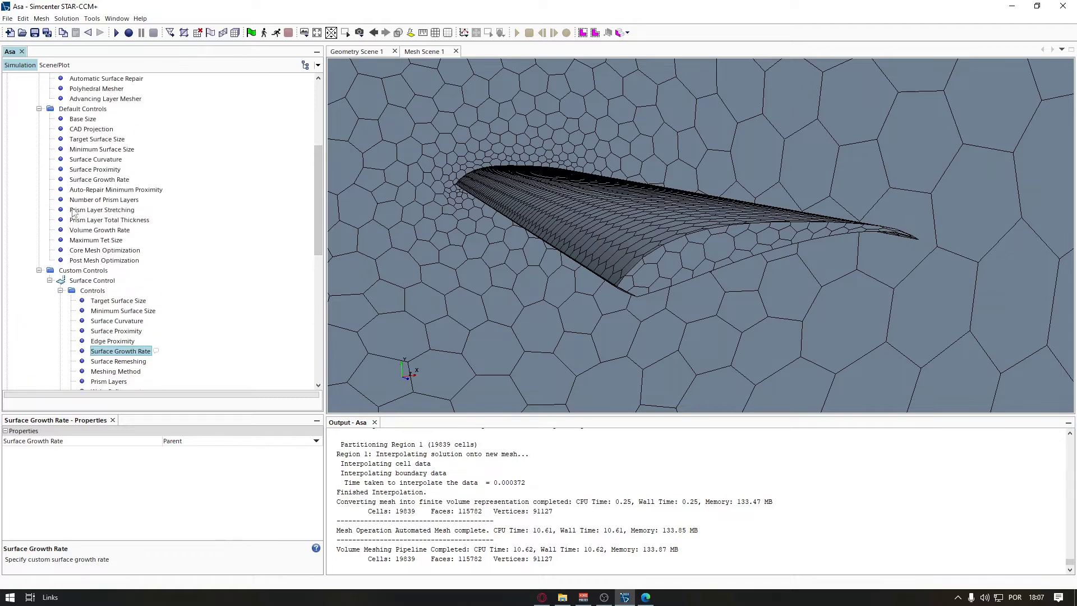
{"action": "left_click", "coordinate": [87, 219]}
{"action": "left_click_drag", "start_coordinate": [633, 199], "coordinate": [616, 233]}
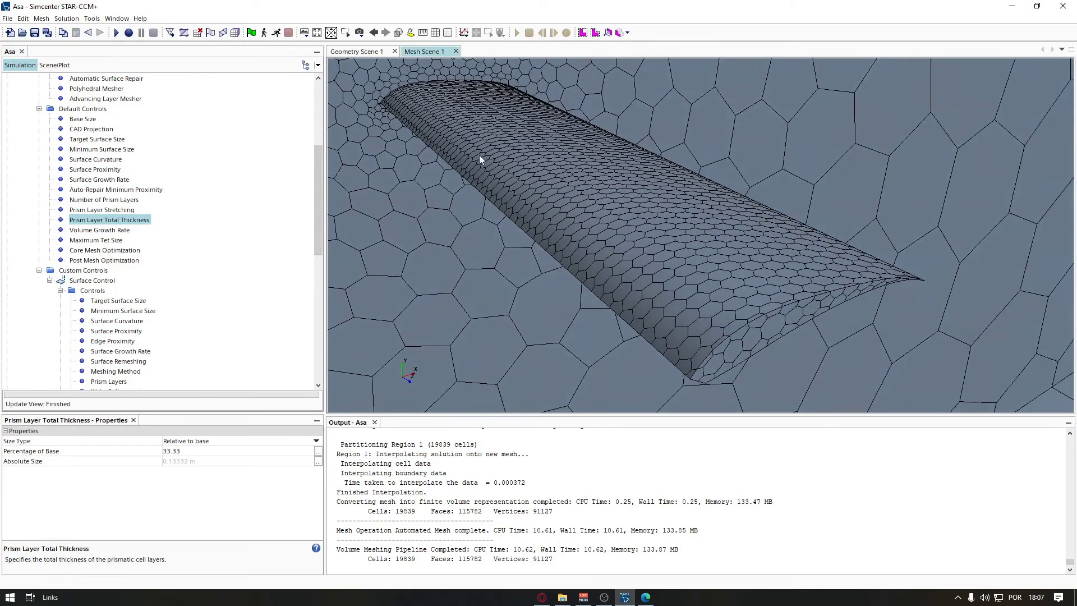
{"action": "scroll", "coordinate": [146, 261], "scroll_direction": "up", "scroll_amount": 2}
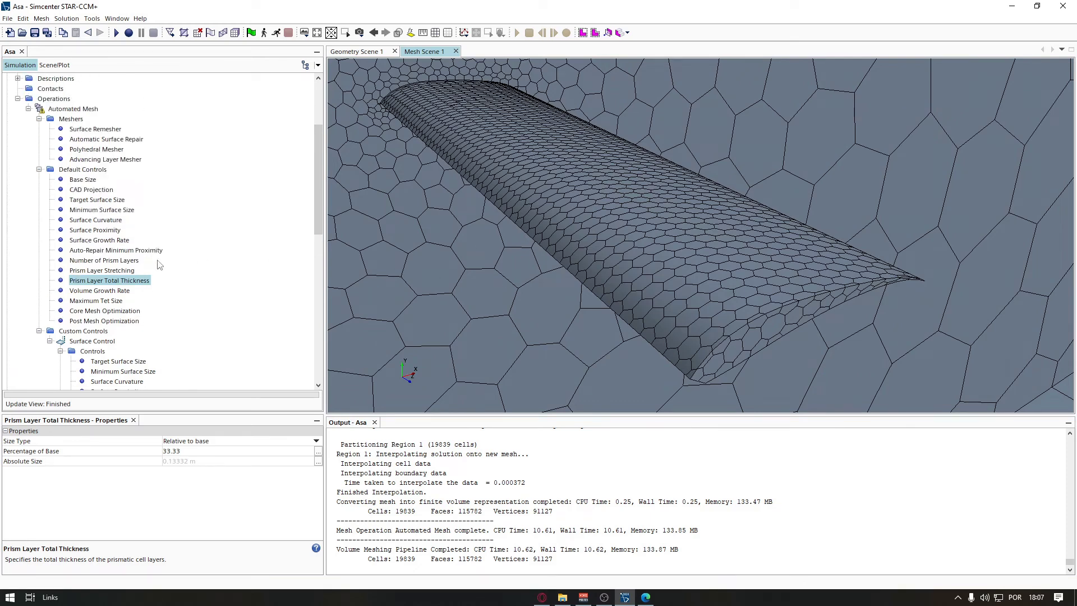
{"action": "left_click", "coordinate": [105, 292]}
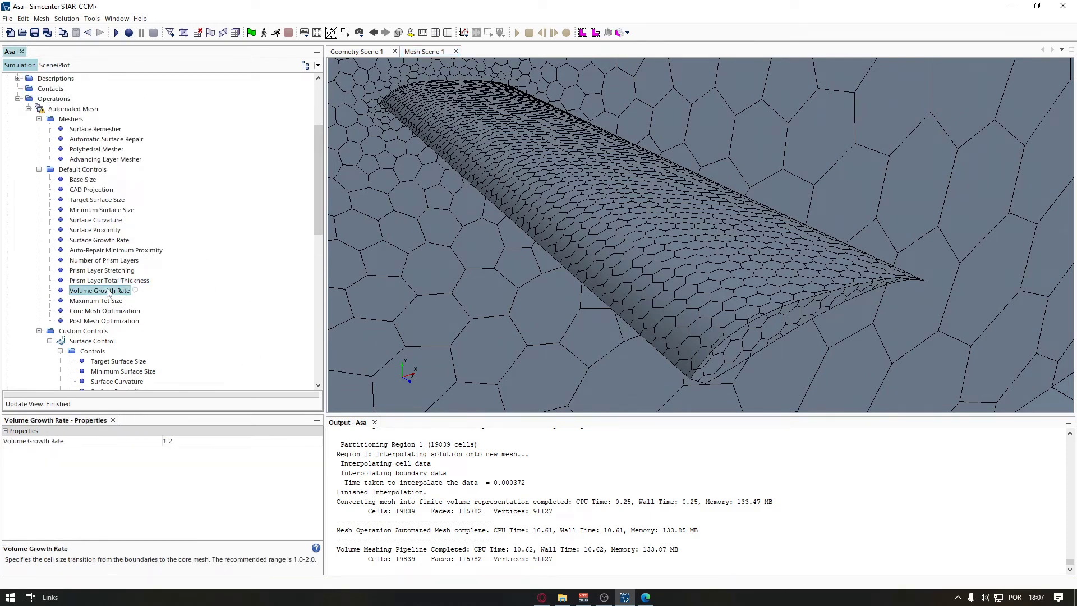
Step: Set the default Surface Growth Rate to User Specified with a value of 1.15, and regenerate the volume mesh
{"action": "left_click", "coordinate": [93, 240]}
{"action": "left_click_drag", "start_coordinate": [597, 303], "coordinate": [688, 309]}
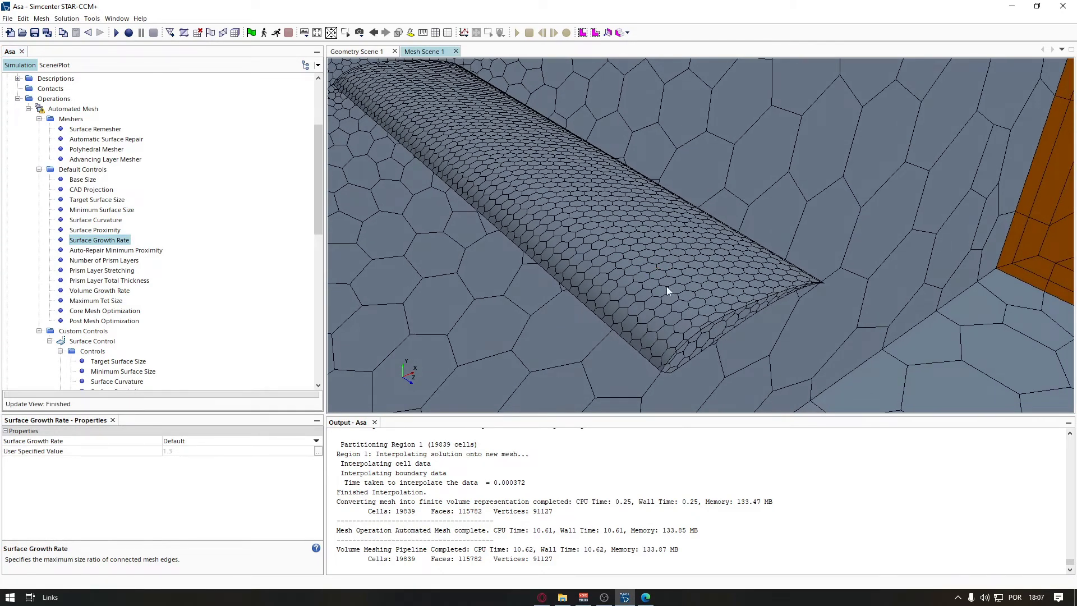
{"action": "left_click", "coordinate": [204, 445]}
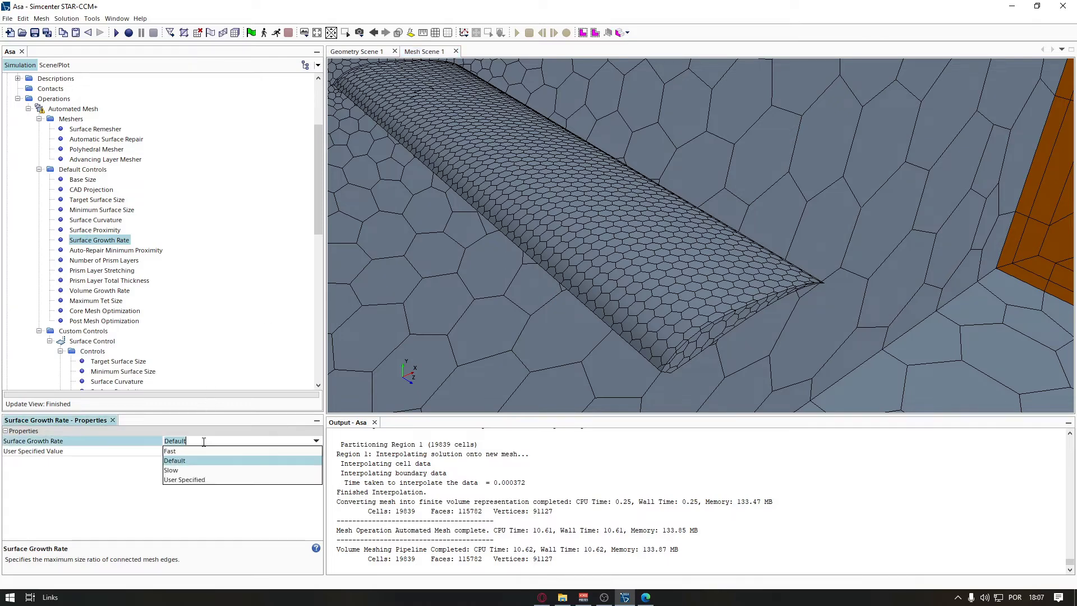
{"action": "left_click", "coordinate": [199, 480]}
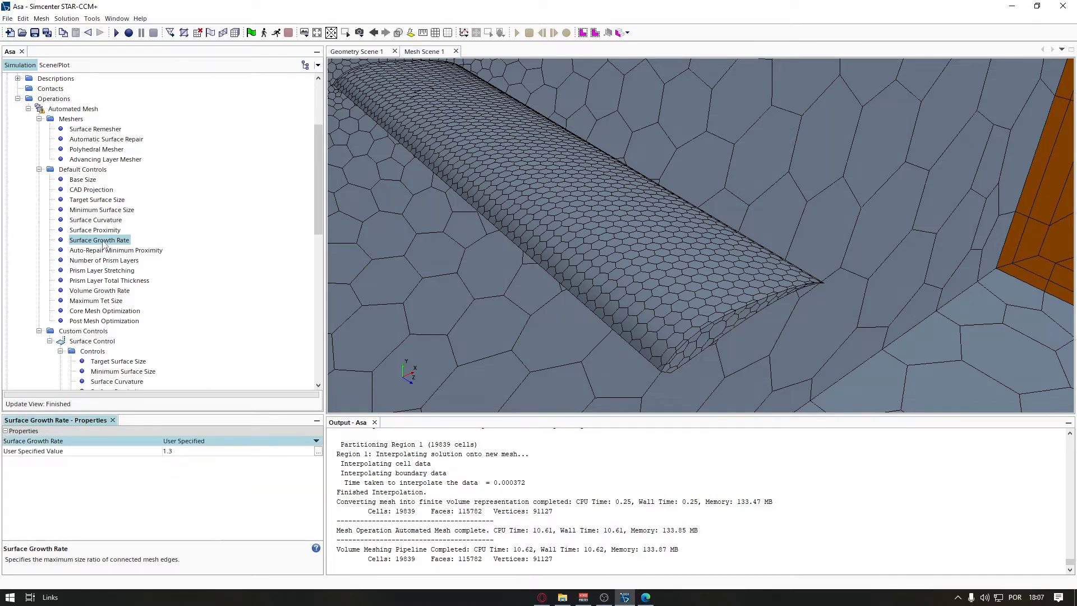
{"action": "left_click", "coordinate": [186, 451]}
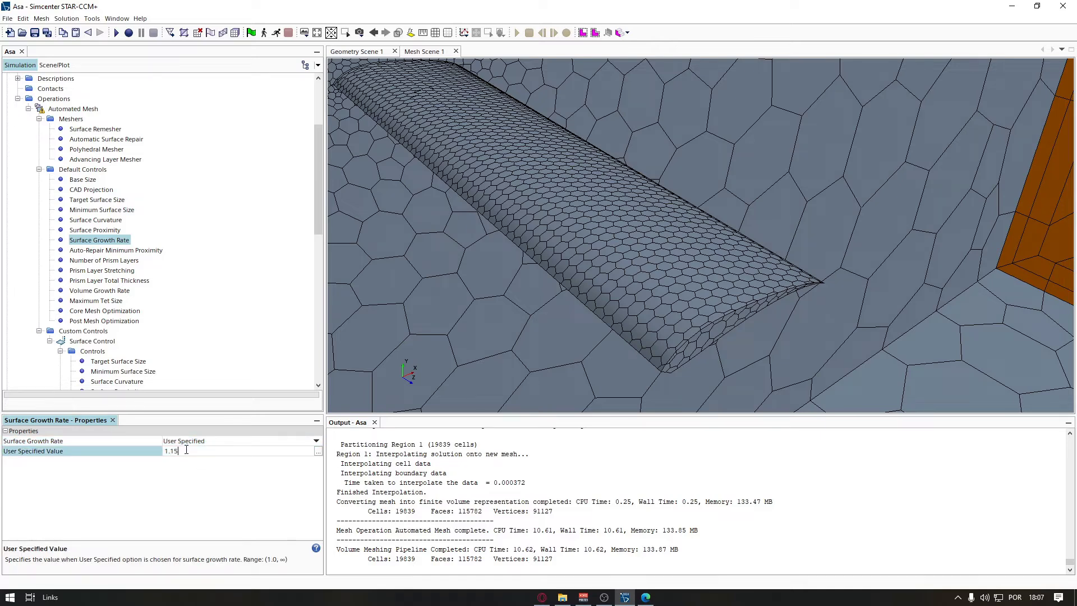
{"action": "type", "text": "1.15"}
{"action": "key", "text": "Return"}
{"action": "left_click_drag", "start_coordinate": [703, 238], "coordinate": [671, 251]}
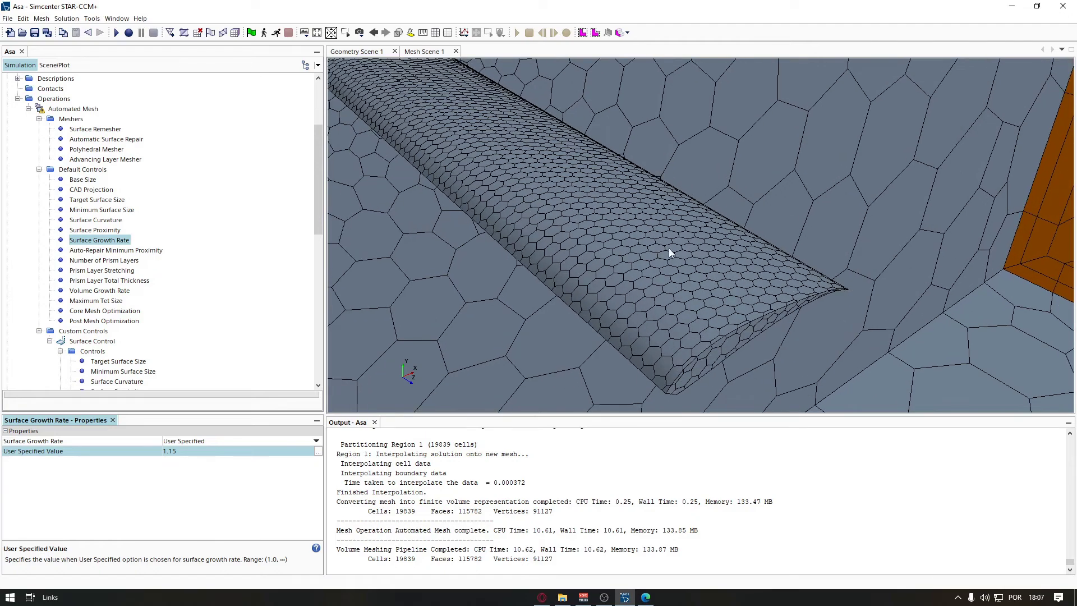
{"action": "left_click", "coordinate": [224, 32]}
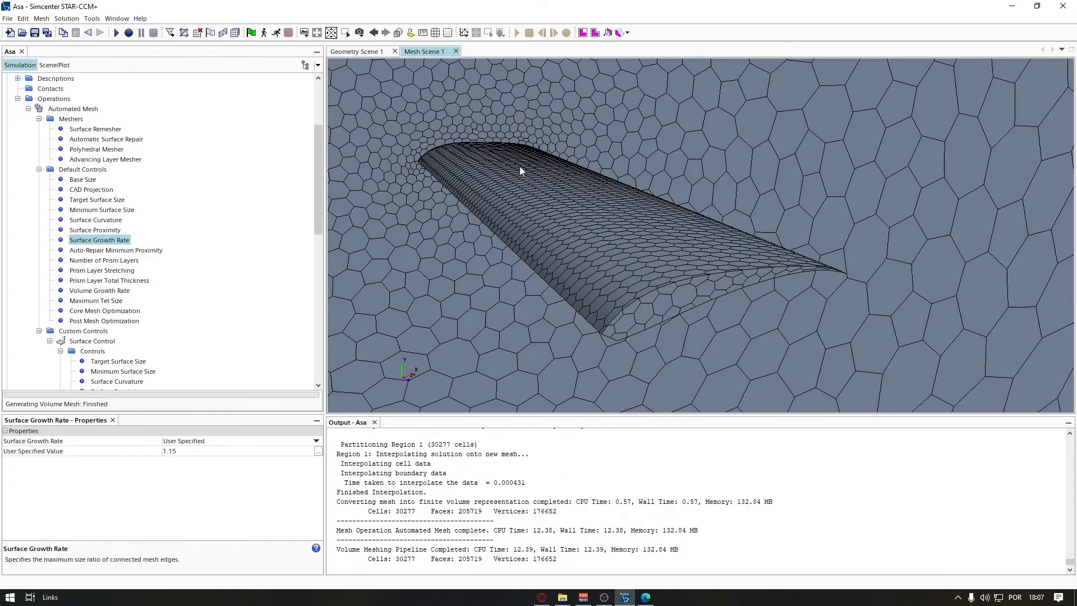
Step: Examine how cell sizes grow away from the wing in the regenerated mesh, viewing the root, upper surface and tip
{"action": "left_click_drag", "start_coordinate": [410, 150], "coordinate": [486, 168]}
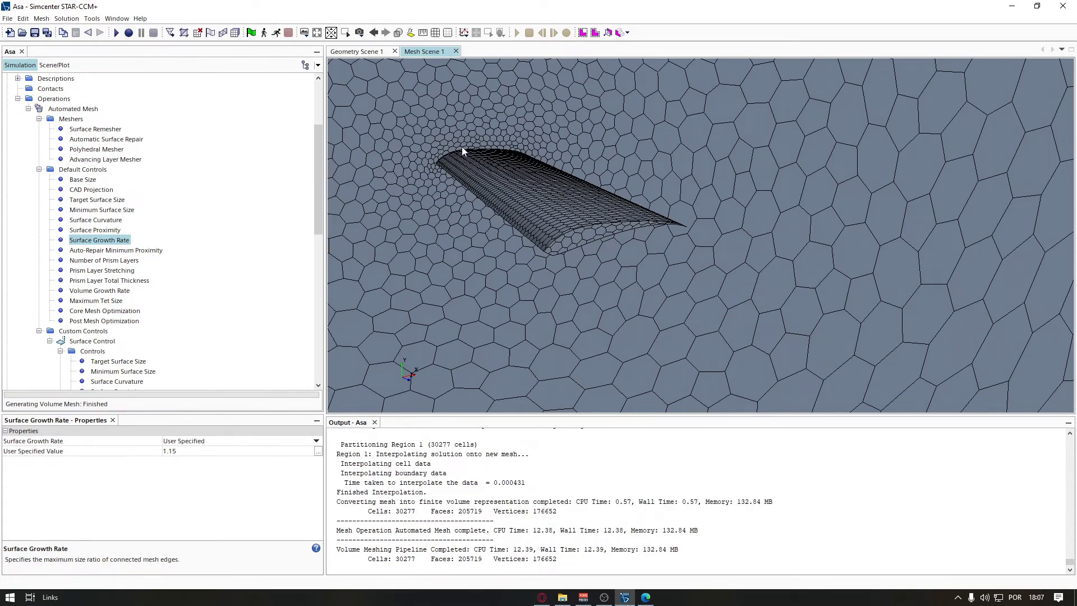
{"action": "scroll", "coordinate": [464, 151], "scroll_direction": "up", "scroll_amount": 5}
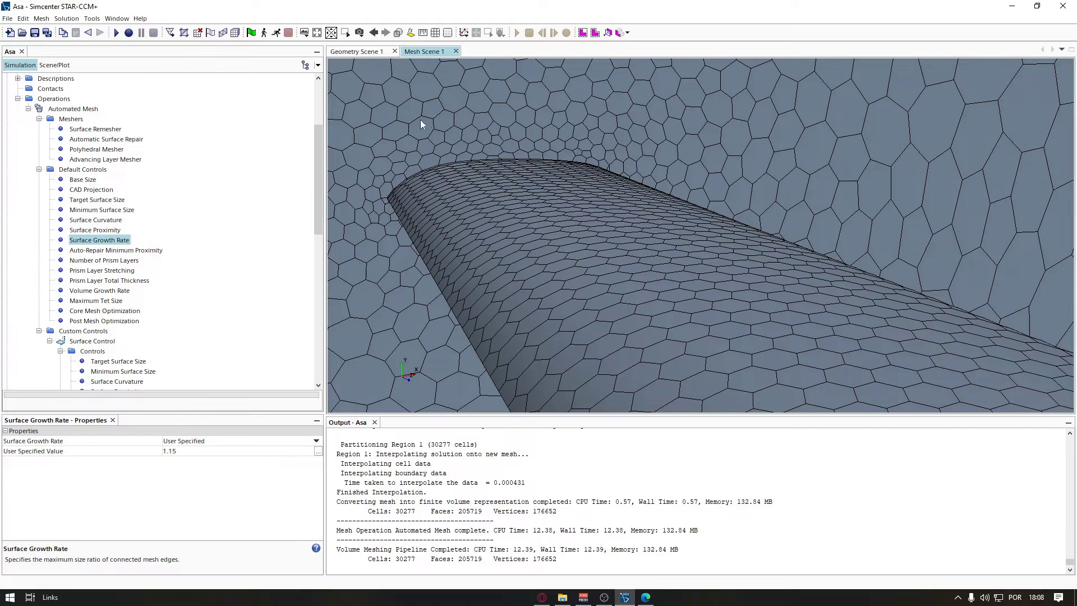
{"action": "scroll", "coordinate": [452, 134], "scroll_direction": "down", "scroll_amount": 5}
{"action": "left_click_drag", "start_coordinate": [510, 195], "coordinate": [553, 209]}
{"action": "left_click_drag", "start_coordinate": [616, 289], "coordinate": [511, 339]}
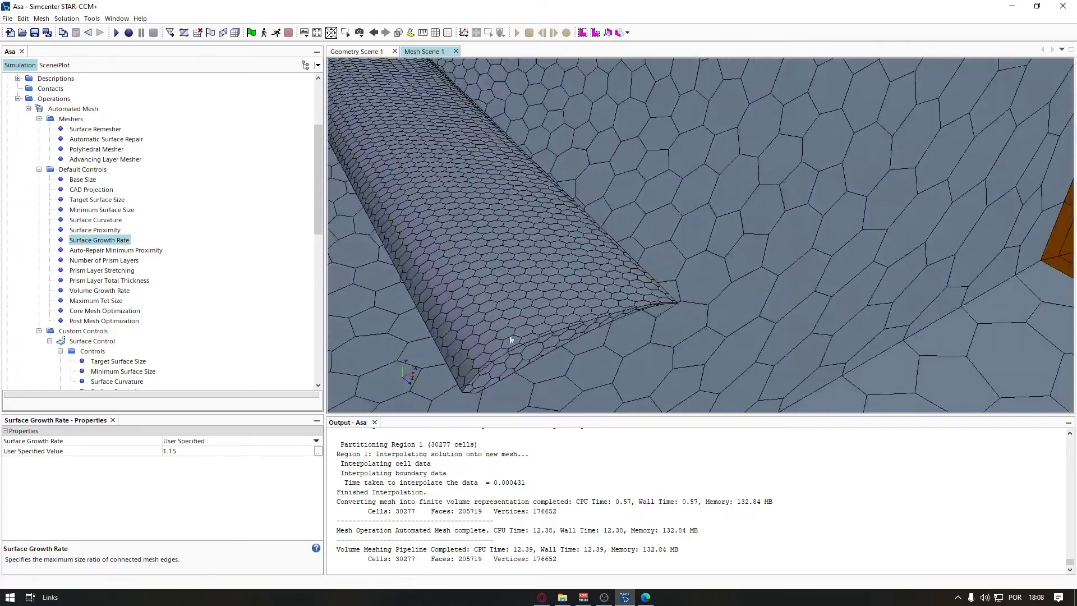
{"action": "mouse_move", "coordinate": [533, 279]}
{"action": "left_mouse_down"}
{"action": "mouse_move", "coordinate": [533, 305]}
{"action": "mouse_move", "coordinate": [519, 279]}
{"action": "mouse_move", "coordinate": [544, 277]}
{"action": "left_mouse_up"}
{"action": "scroll", "coordinate": [545, 281], "scroll_direction": "up", "scroll_amount": 3}
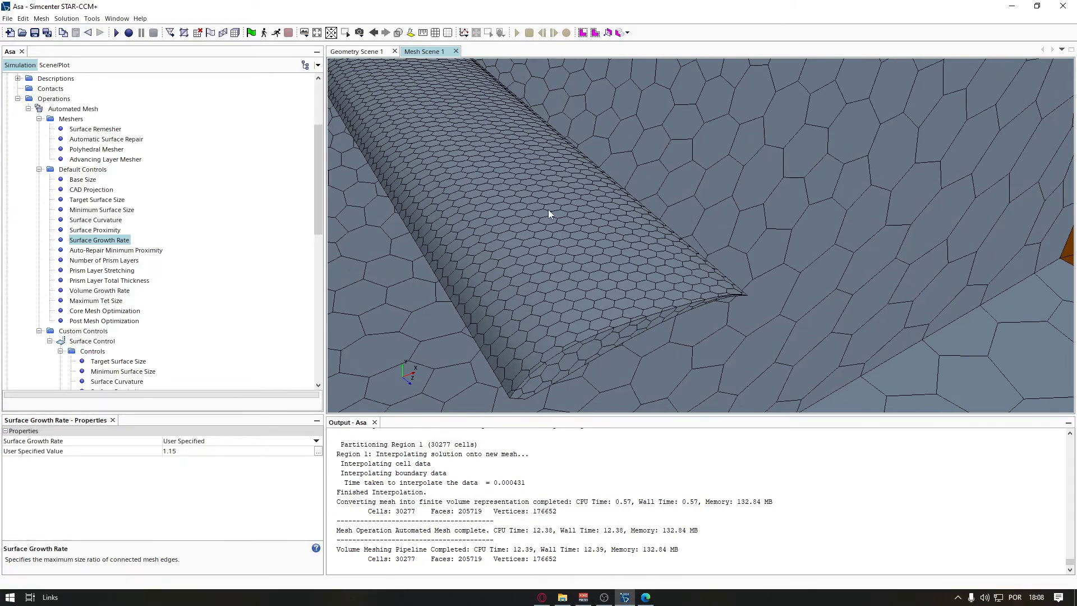
{"action": "left_click_drag", "start_coordinate": [549, 214], "coordinate": [530, 171]}
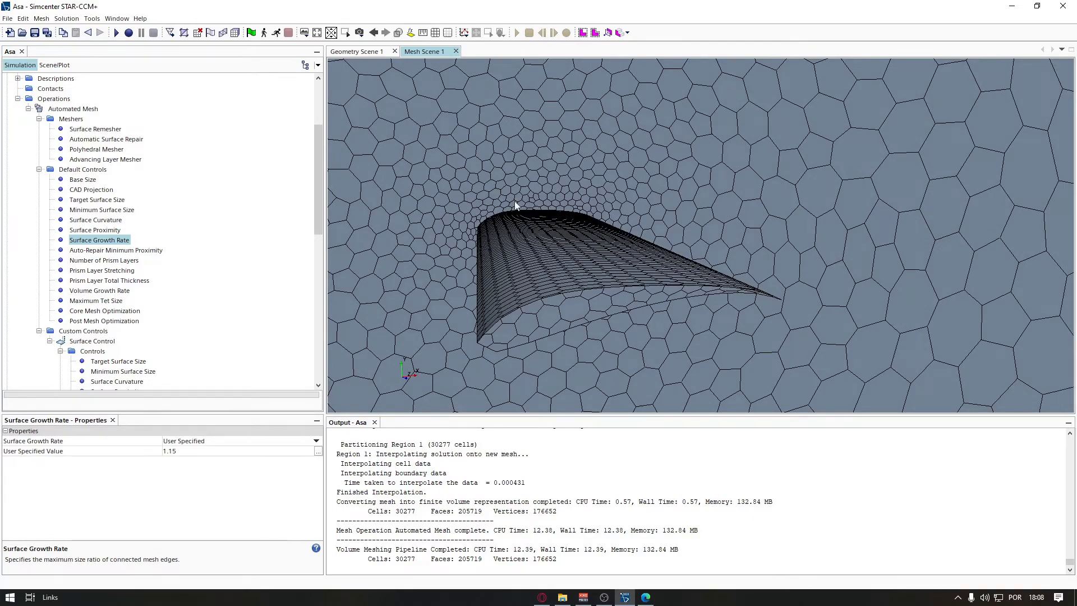
{"action": "left_click_drag", "start_coordinate": [538, 222], "coordinate": [532, 210]}
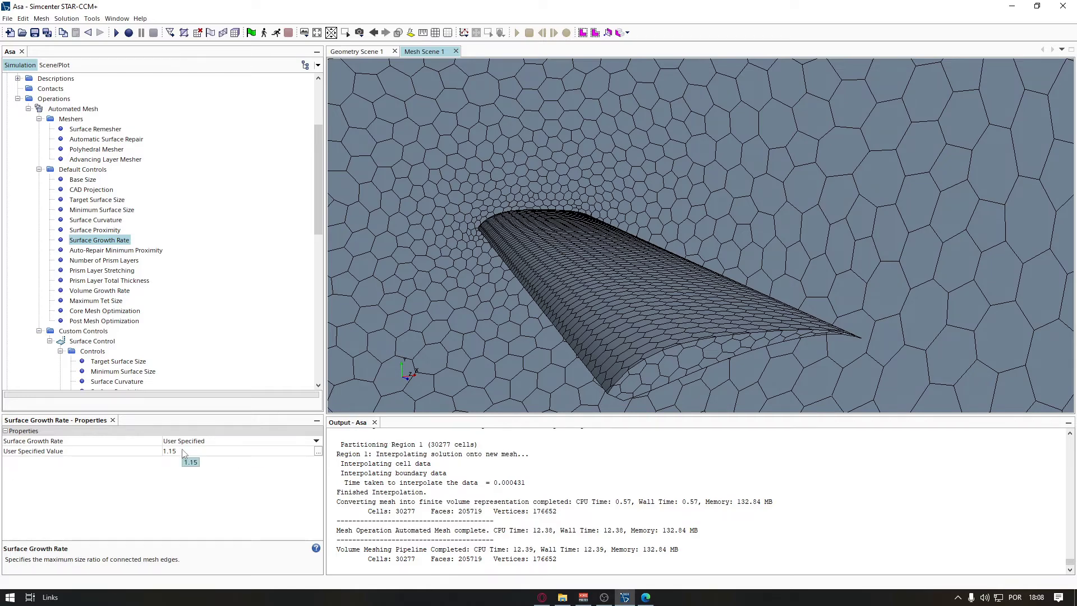
{"action": "left_click_drag", "start_coordinate": [570, 359], "coordinate": [557, 229]}
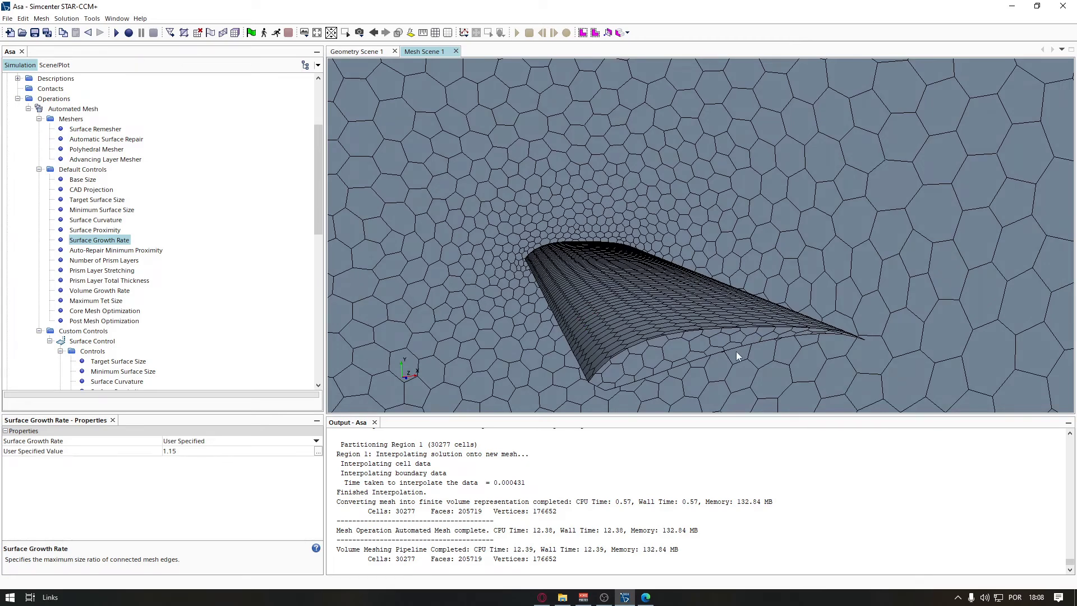
{"action": "left_click_drag", "start_coordinate": [736, 351], "coordinate": [713, 322]}
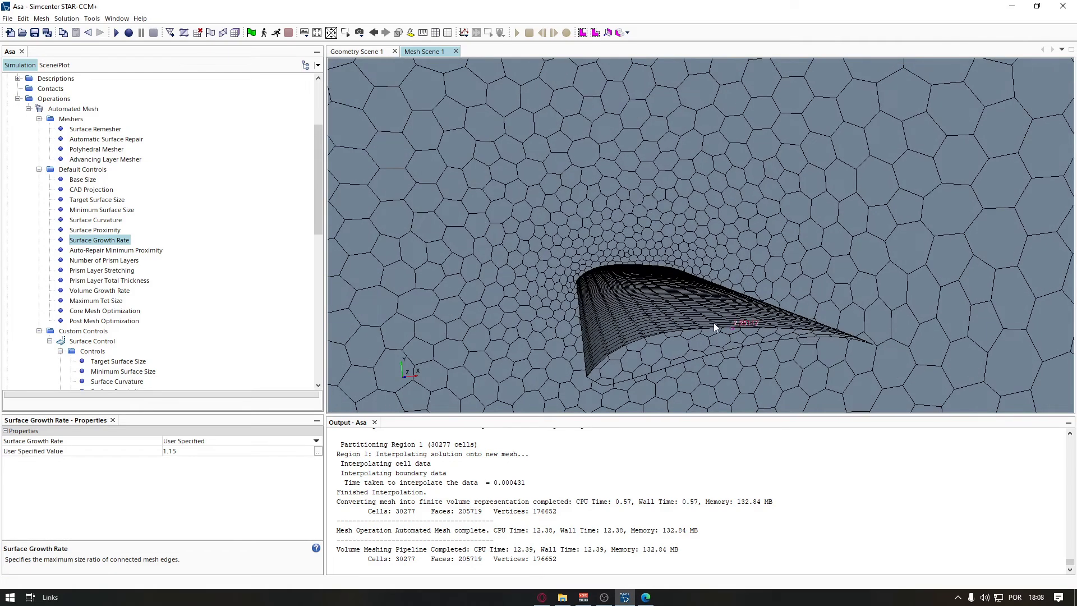
Step: Check the default Auto-Repair Minimum Proximity and the surface control's Surface Growth Rate setting against the wing mesh
{"action": "left_click", "coordinate": [149, 251]}
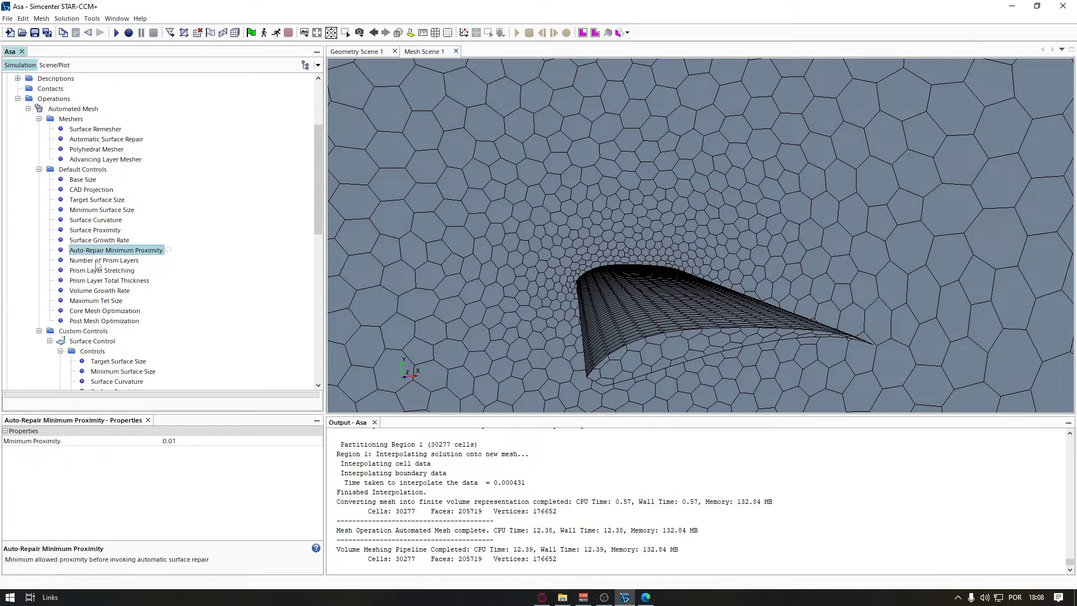
{"action": "scroll", "coordinate": [138, 263], "scroll_direction": "down", "scroll_amount": 6}
{"action": "left_click", "coordinate": [108, 231]}
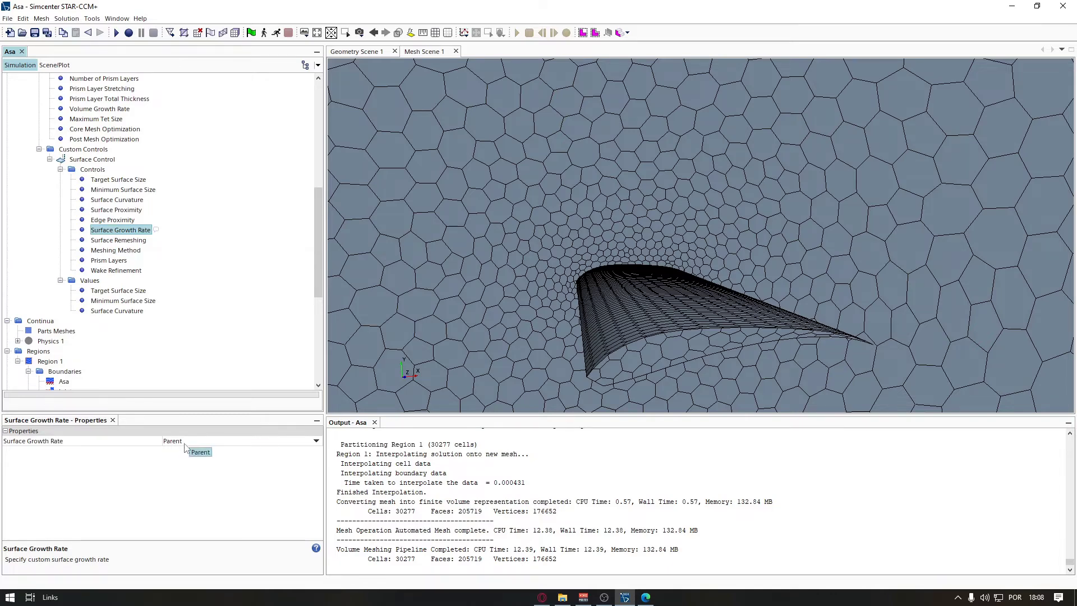
{"action": "left_click_drag", "start_coordinate": [628, 337], "coordinate": [644, 290]}
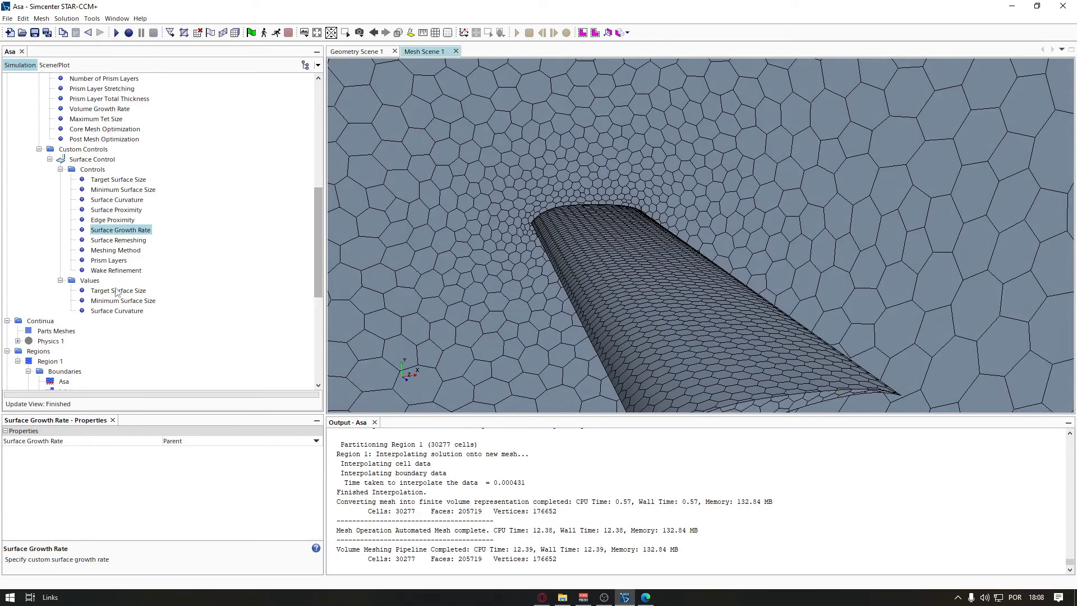
Step: Review the surface control's Surface Remeshing options, leaving it on Parent, and inspect the wing's surface mesh
{"action": "left_click", "coordinate": [118, 240]}
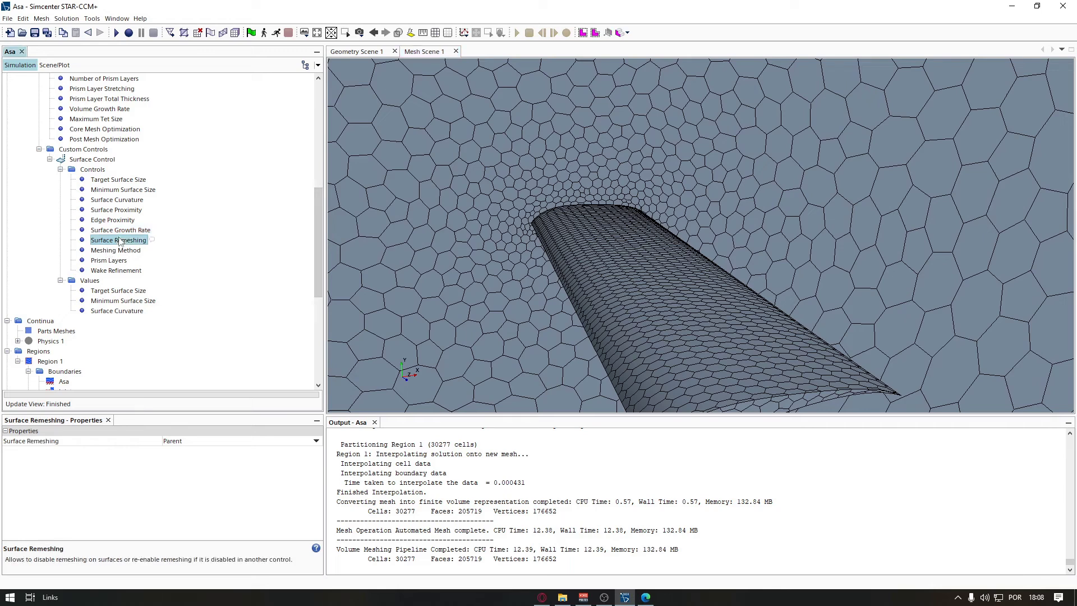
{"action": "left_click", "coordinate": [171, 442]}
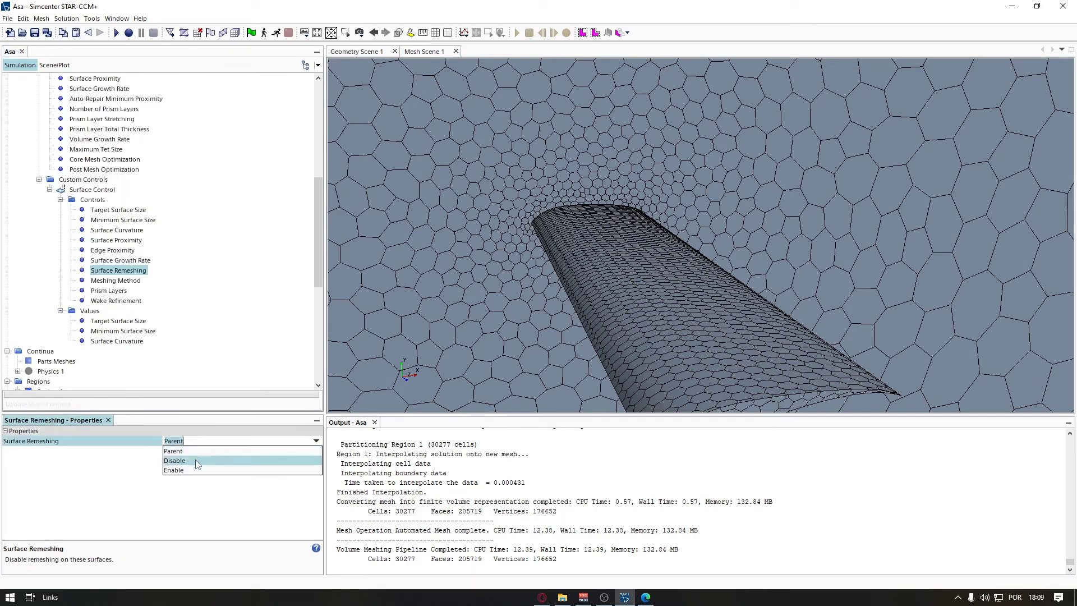
{"action": "left_click", "coordinate": [80, 467]}
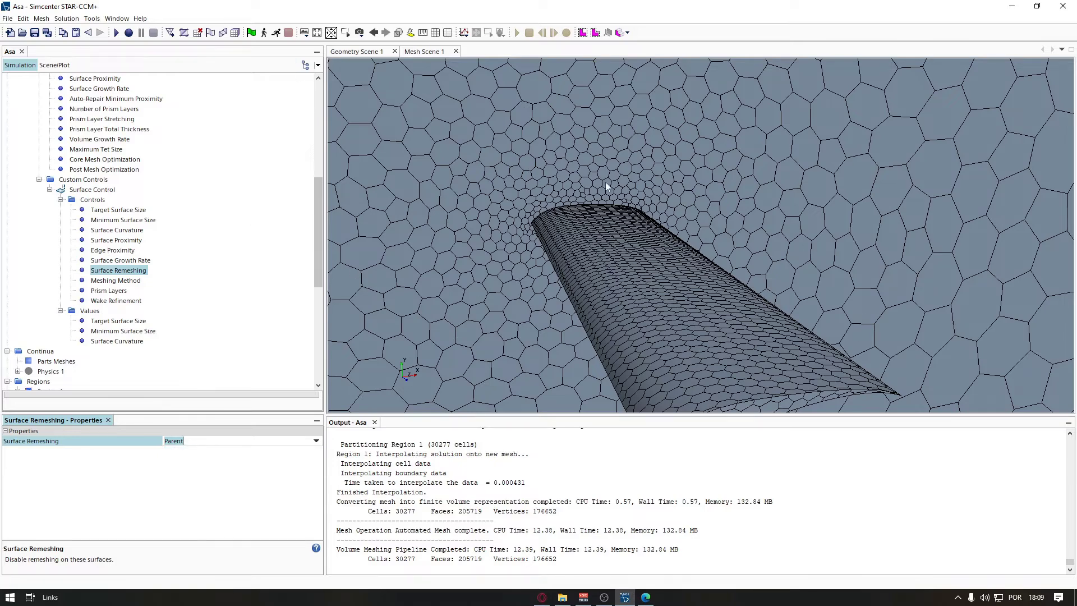
{"action": "left_click_drag", "start_coordinate": [606, 183], "coordinate": [668, 225]}
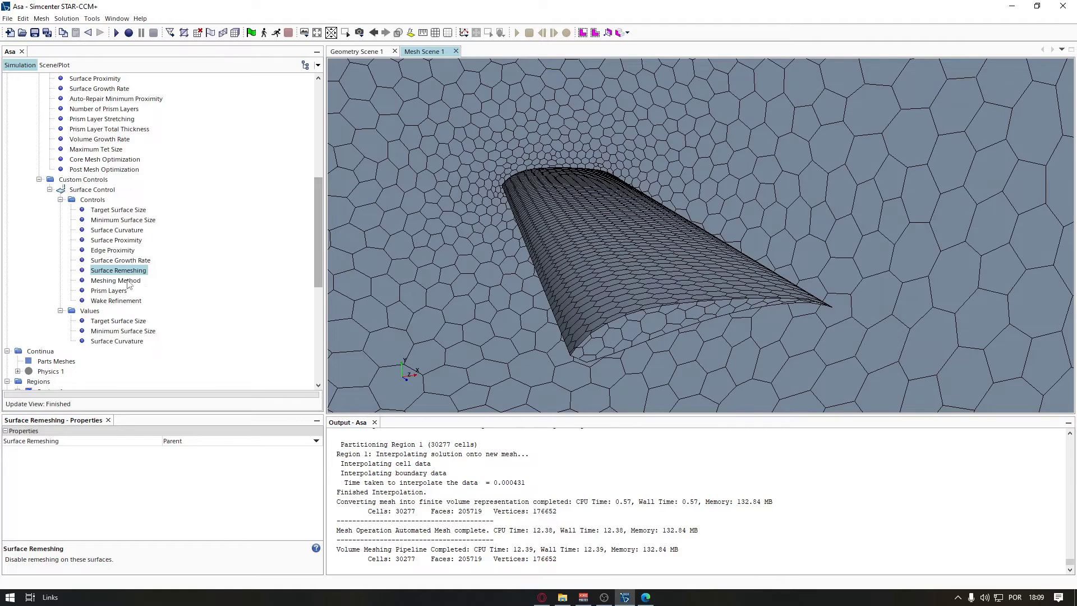
Step: Review the available Meshing Method options for the wing's surface control, leaving it on Parent
{"action": "left_click", "coordinate": [126, 282]}
{"action": "left_click", "coordinate": [124, 275]}
{"action": "left_click", "coordinate": [130, 282]}
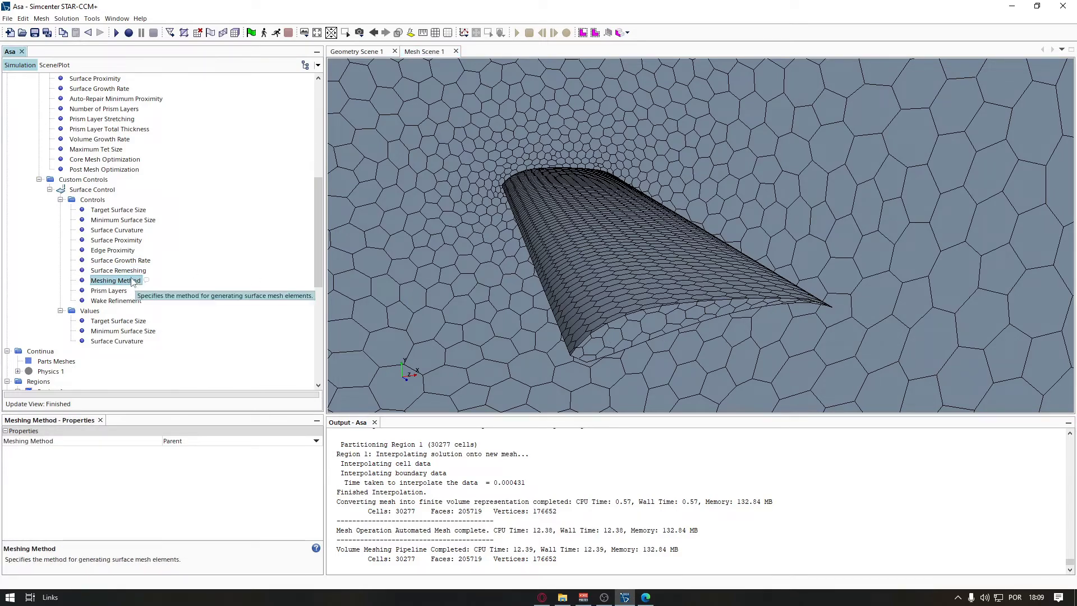
{"action": "left_click", "coordinate": [189, 442]}
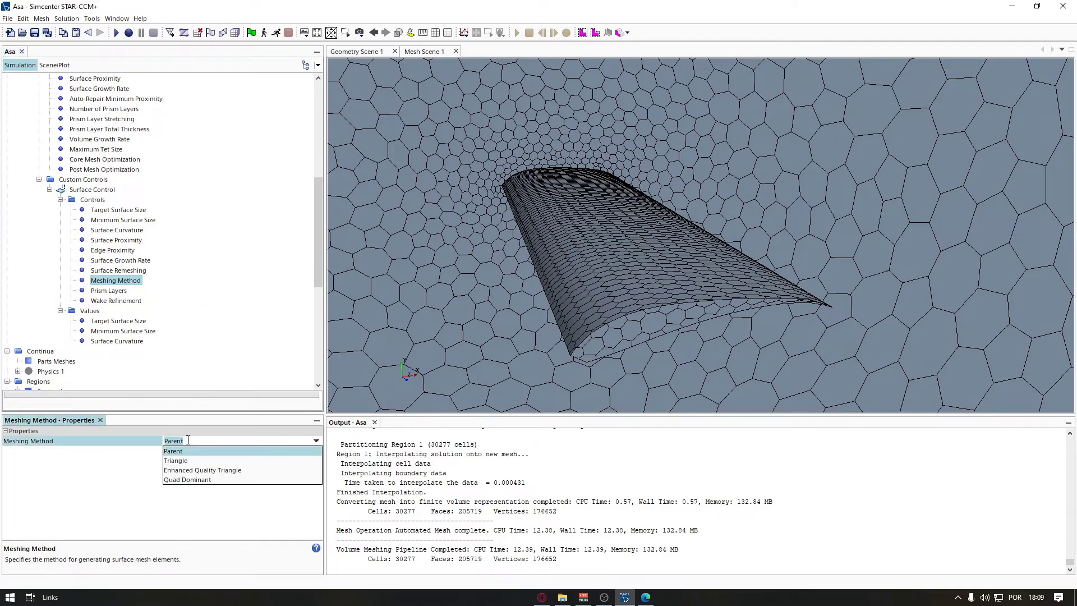
{"action": "left_click", "coordinate": [107, 475]}
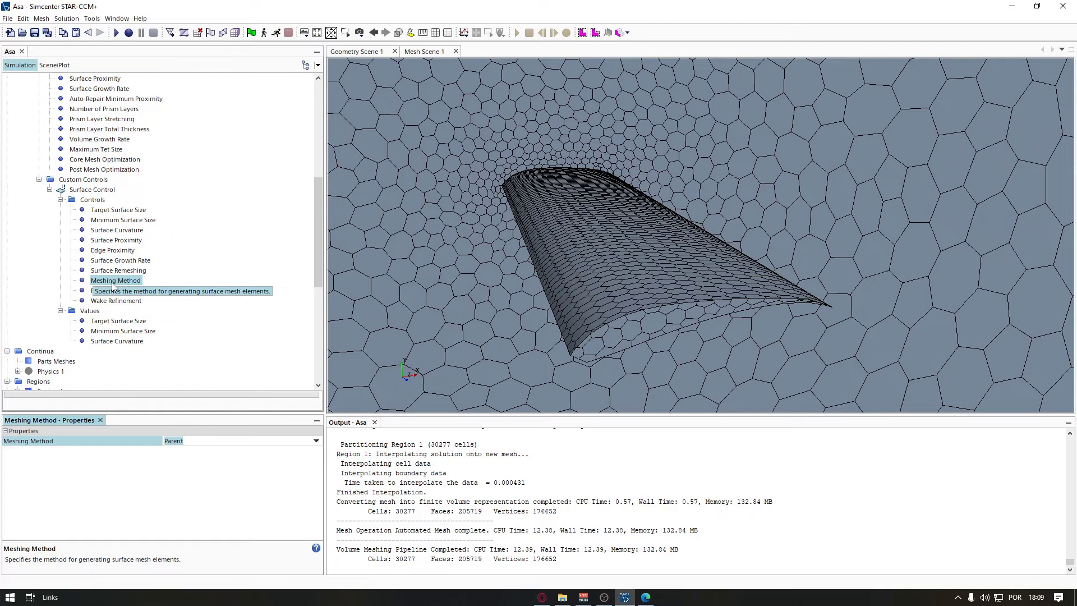
{"action": "left_click", "coordinate": [218, 442]}
{"action": "left_click", "coordinate": [219, 442]}
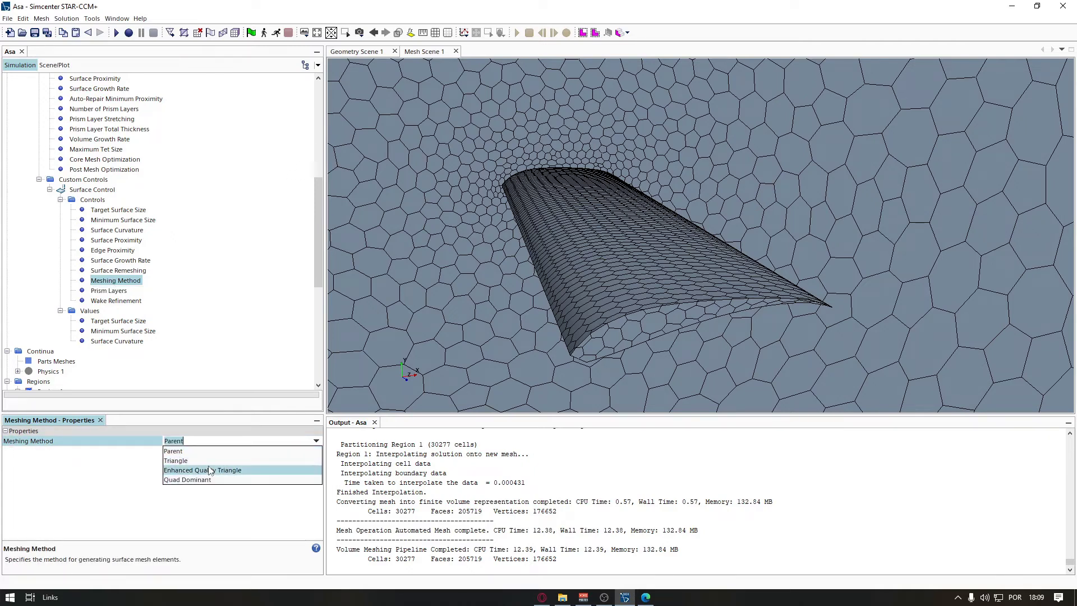
{"action": "left_click", "coordinate": [108, 479]}
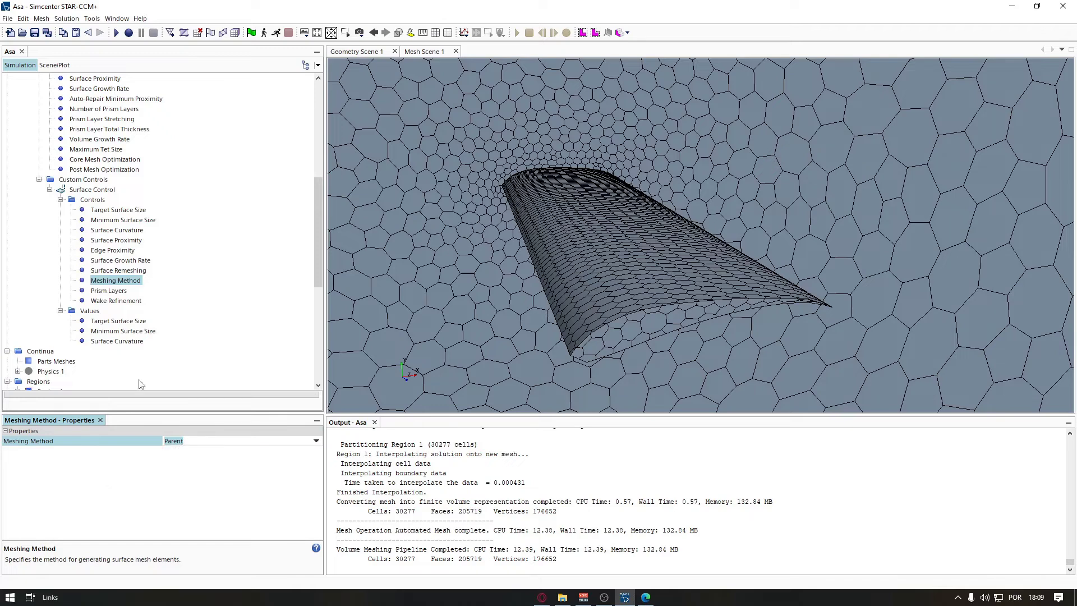
Step: Check the surface control's Wake Refinement setting against the mesh around the wing's trailing edge, and review its Prism Layers options
{"action": "left_click", "coordinate": [123, 302]}
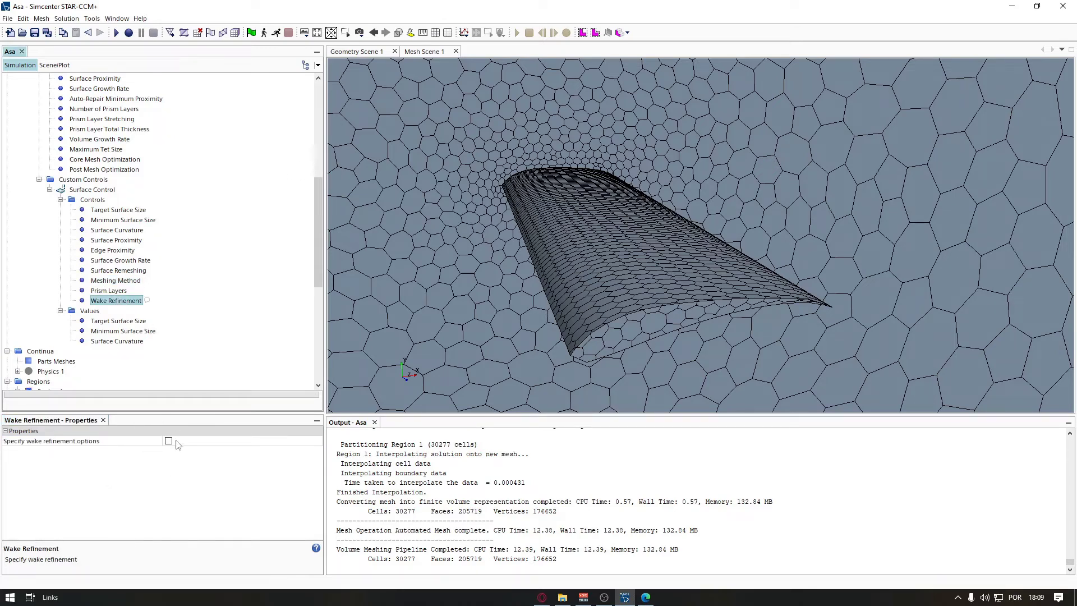
{"action": "left_click_drag", "start_coordinate": [698, 300], "coordinate": [672, 293]}
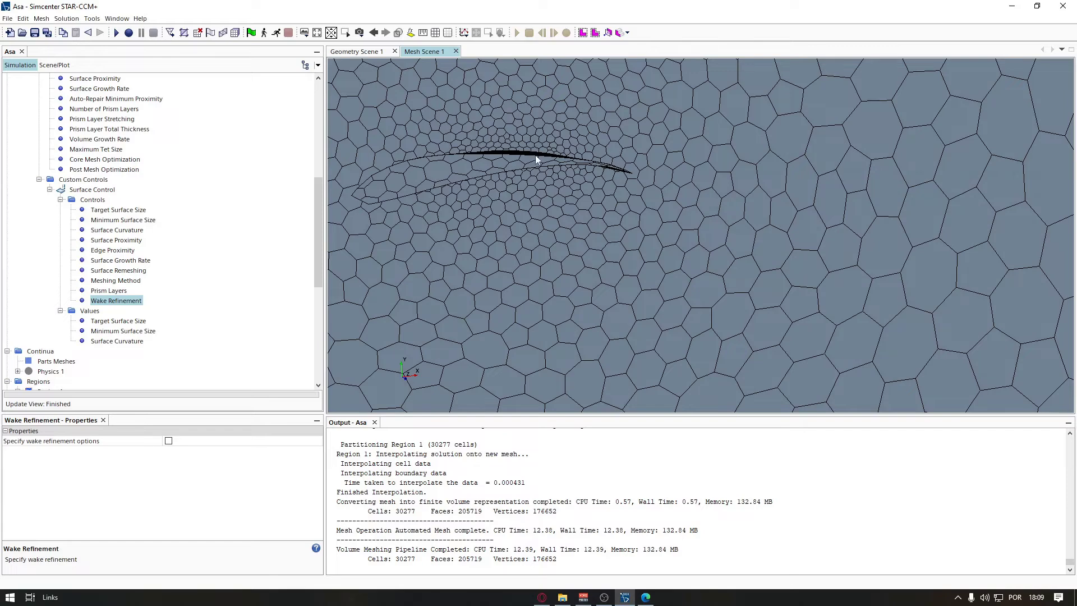
{"action": "left_click_drag", "start_coordinate": [800, 207], "coordinate": [755, 160]}
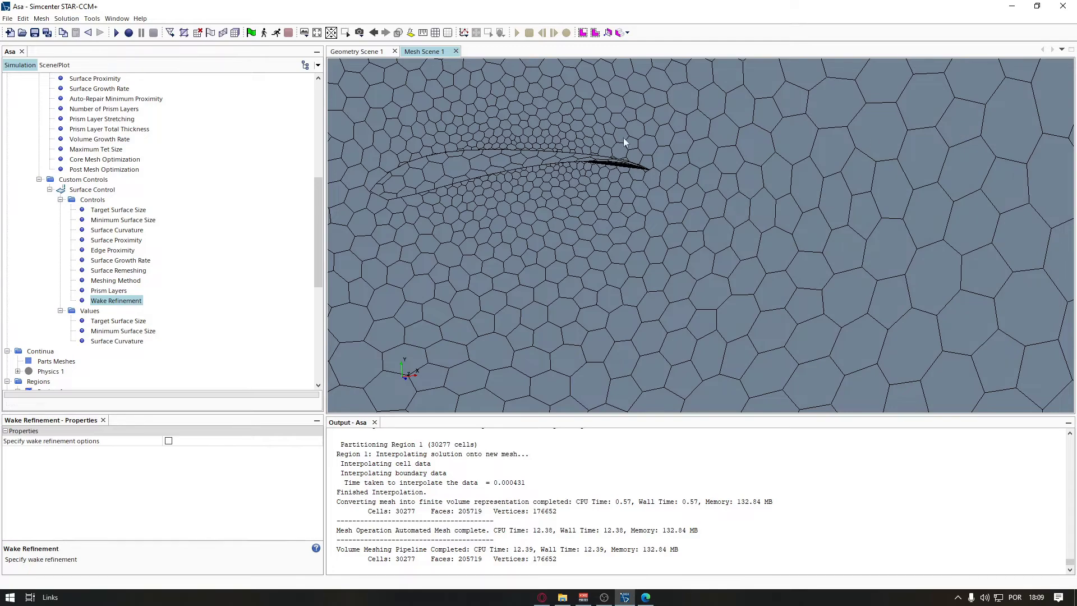
{"action": "left_click_drag", "start_coordinate": [581, 163], "coordinate": [573, 166]}
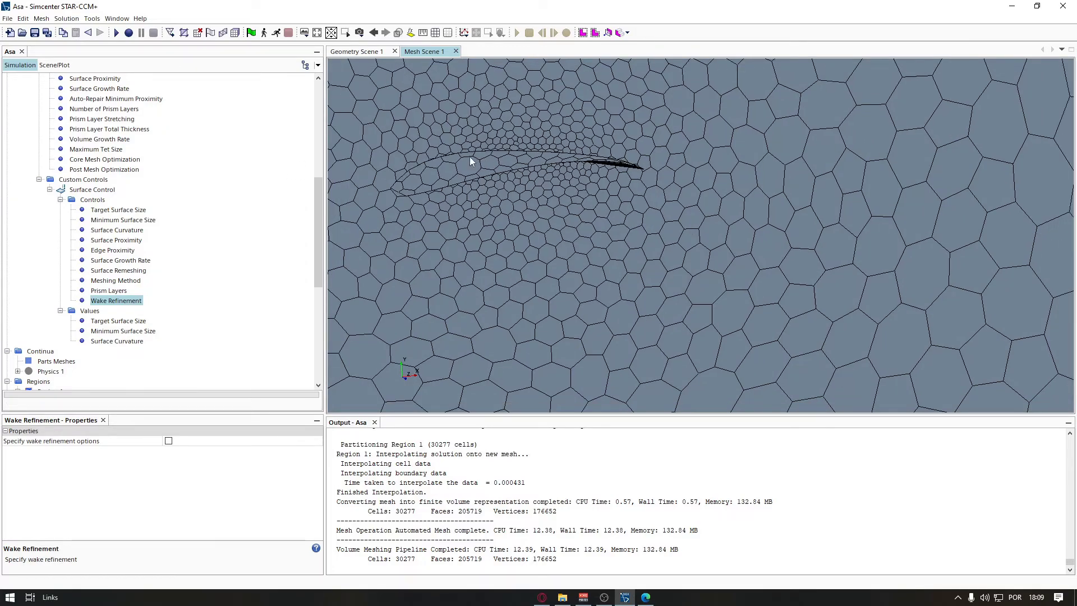
{"action": "left_click_drag", "start_coordinate": [470, 157], "coordinate": [557, 191]}
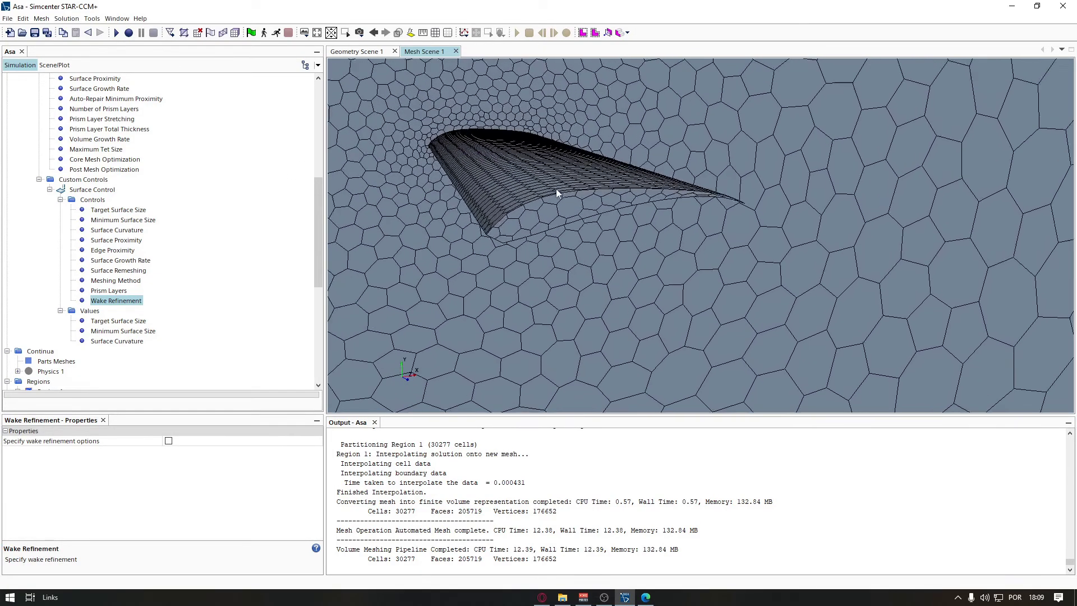
{"action": "scroll", "coordinate": [556, 188], "scroll_direction": "up", "scroll_amount": 2}
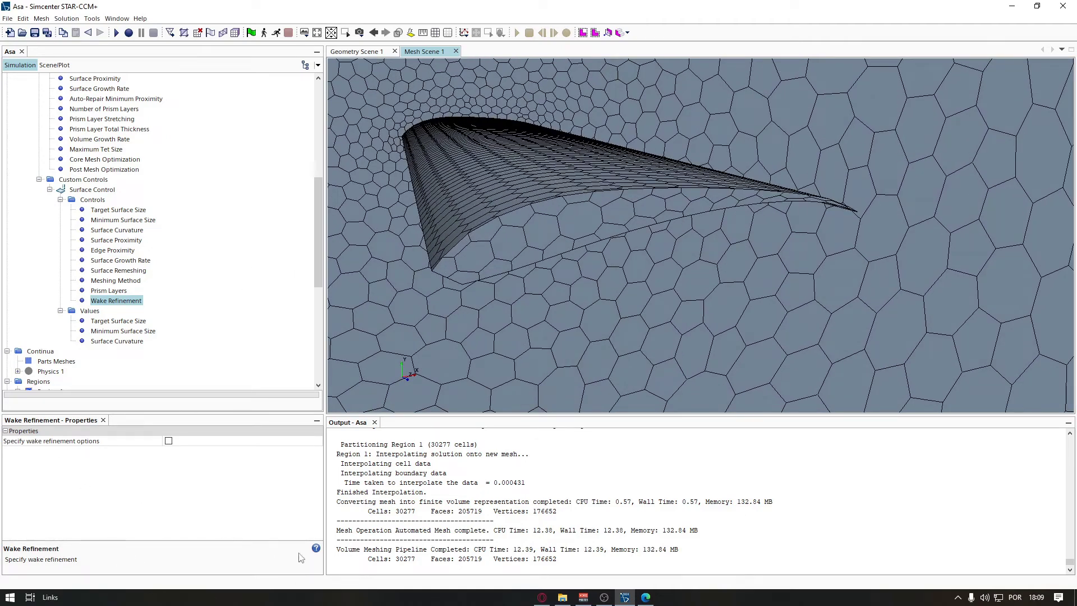
{"action": "left_click", "coordinate": [53, 443]}
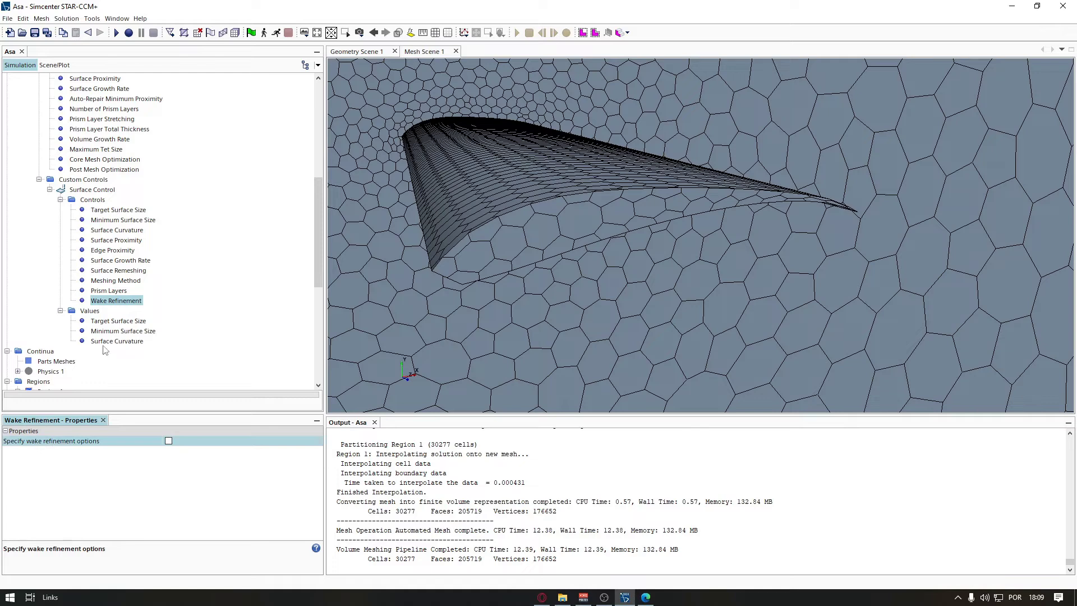
{"action": "left_click", "coordinate": [110, 291]}
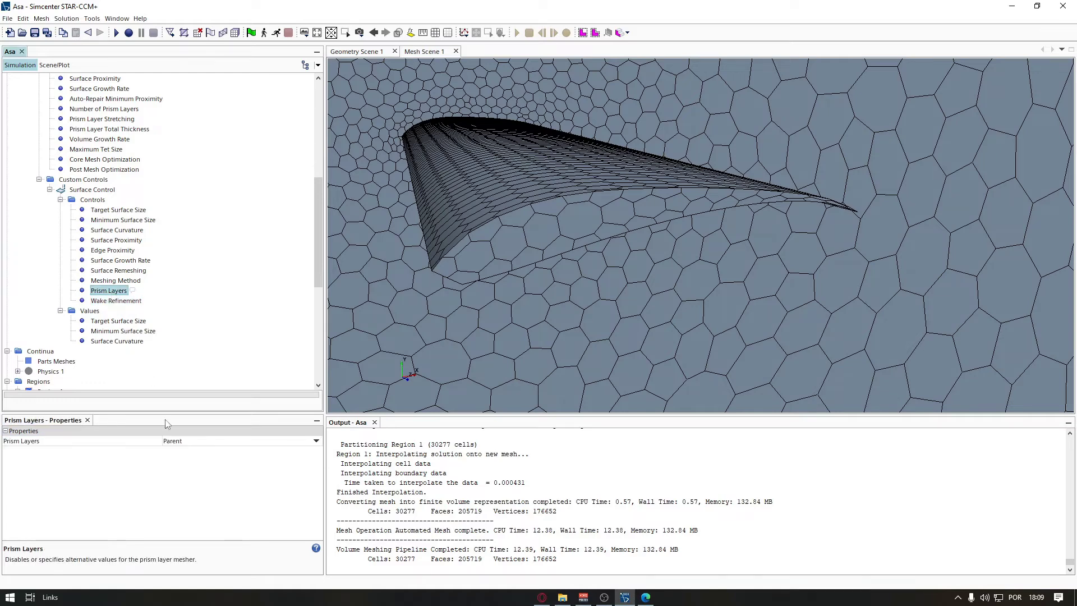
{"action": "left_click", "coordinate": [197, 442]}
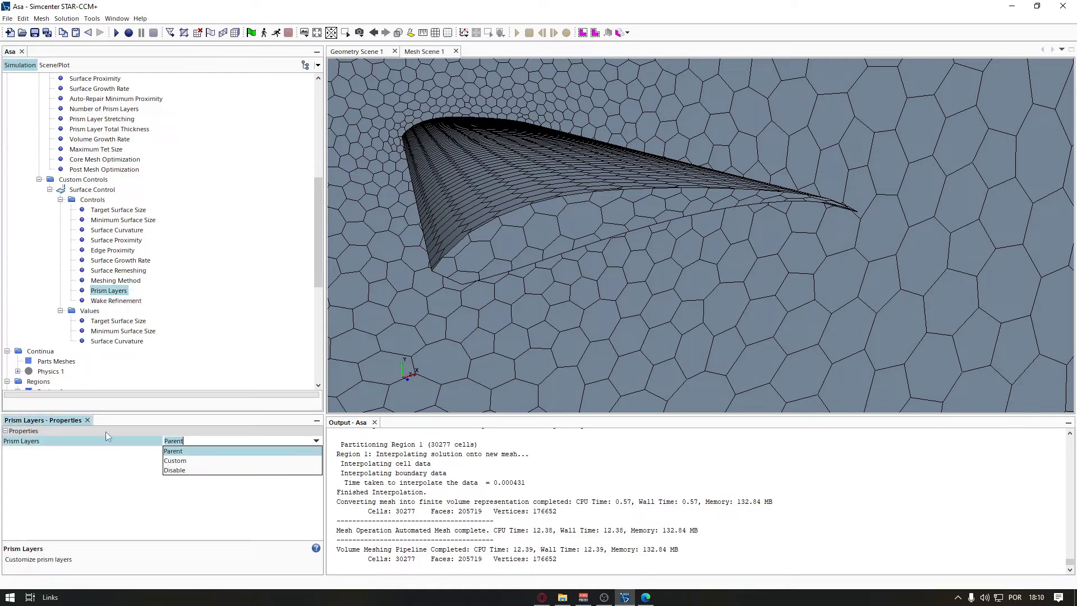
Step: Add a volumetric control to the custom controls to inspect its Advancing Layer Mesher options, and delete it
{"action": "left_click", "coordinate": [84, 180]}
{"action": "left_click", "coordinate": [84, 180]}
{"action": "right_click", "coordinate": [84, 181]}
{"action": "mouse_move", "coordinate": [111, 185]}
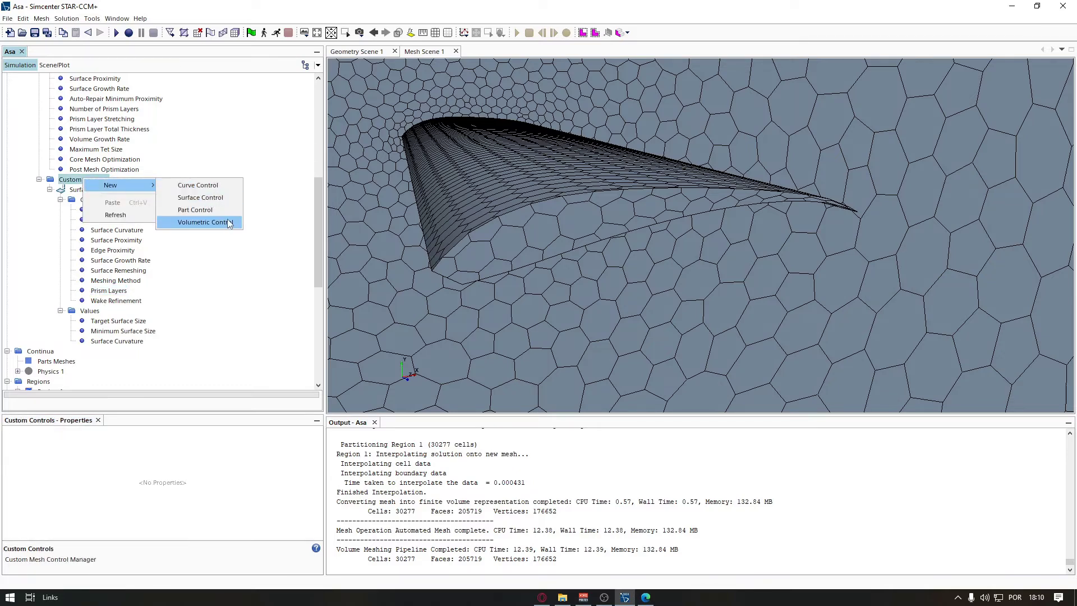
{"action": "left_click", "coordinate": [205, 222]}
{"action": "left_click", "coordinate": [103, 352]}
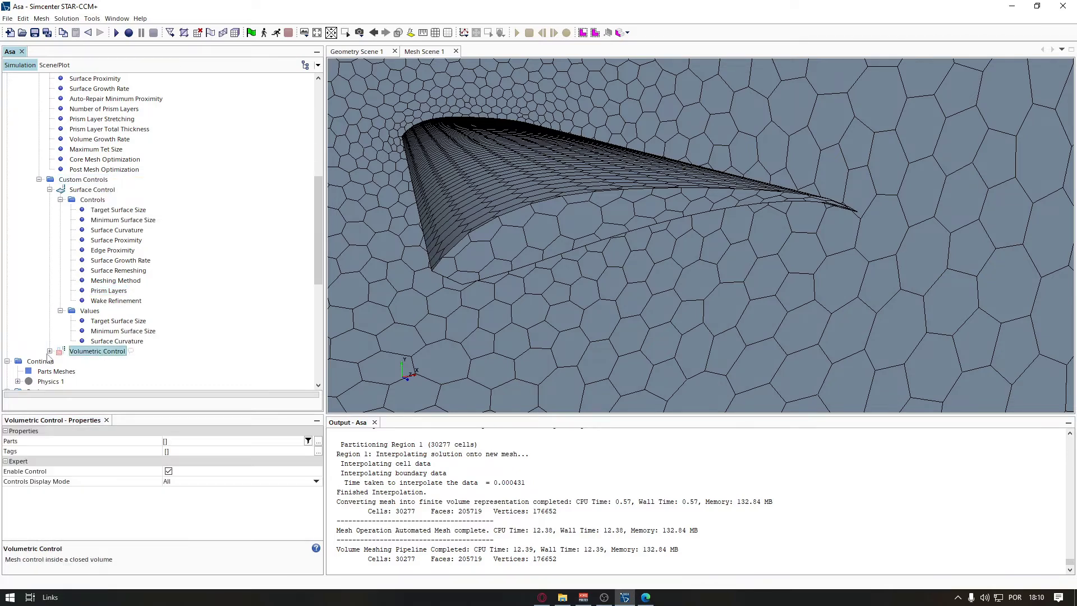
{"action": "left_click", "coordinate": [49, 352]}
{"action": "left_click", "coordinate": [60, 362]}
{"action": "scroll", "coordinate": [101, 337], "scroll_direction": "down", "scroll_amount": 2}
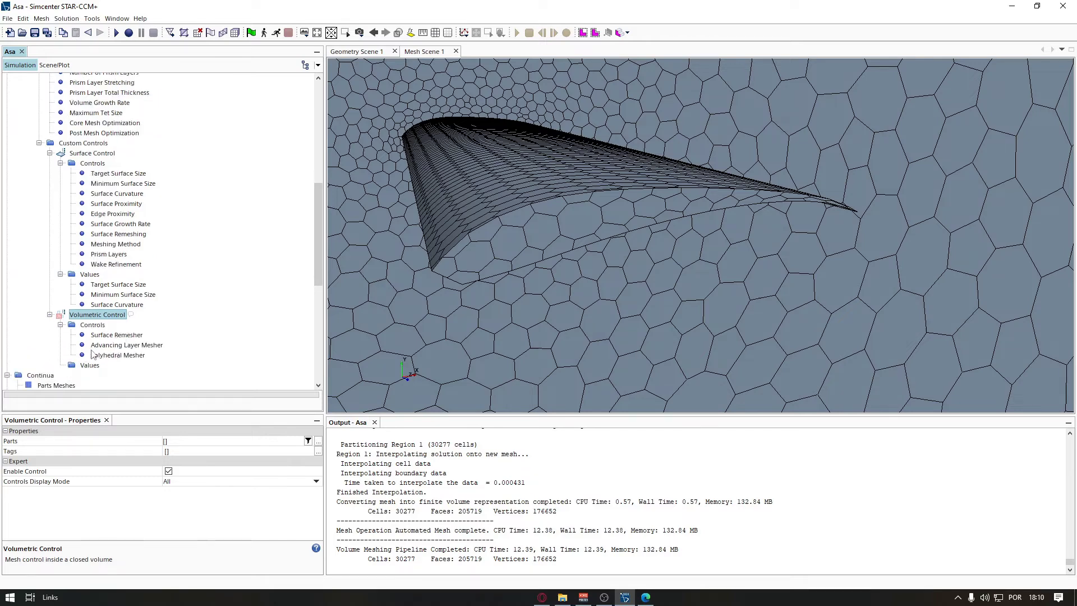
{"action": "left_click", "coordinate": [115, 315]}
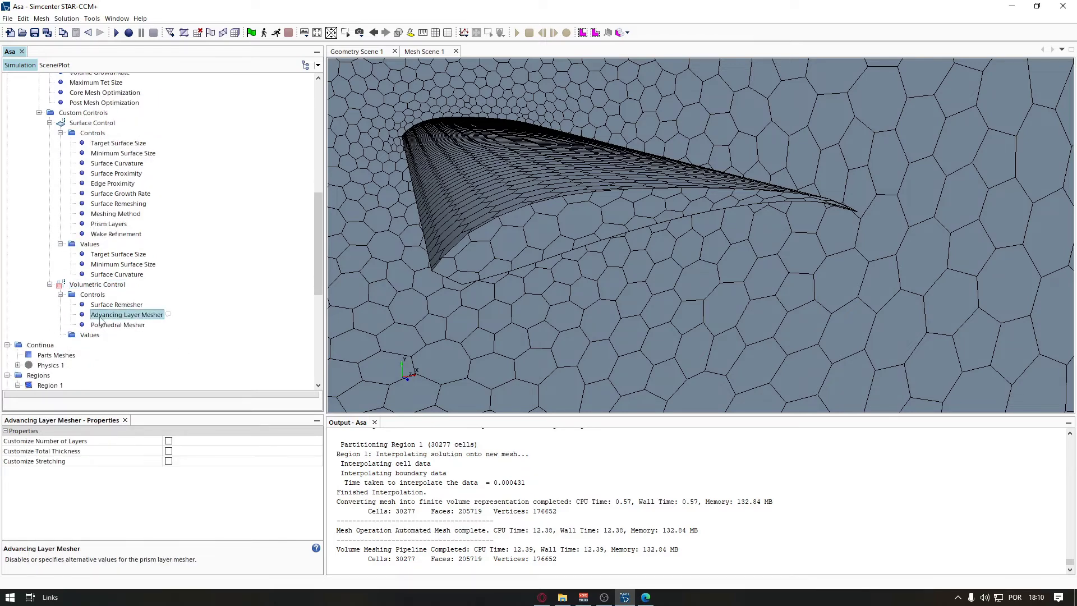
{"action": "left_click", "coordinate": [83, 287]}
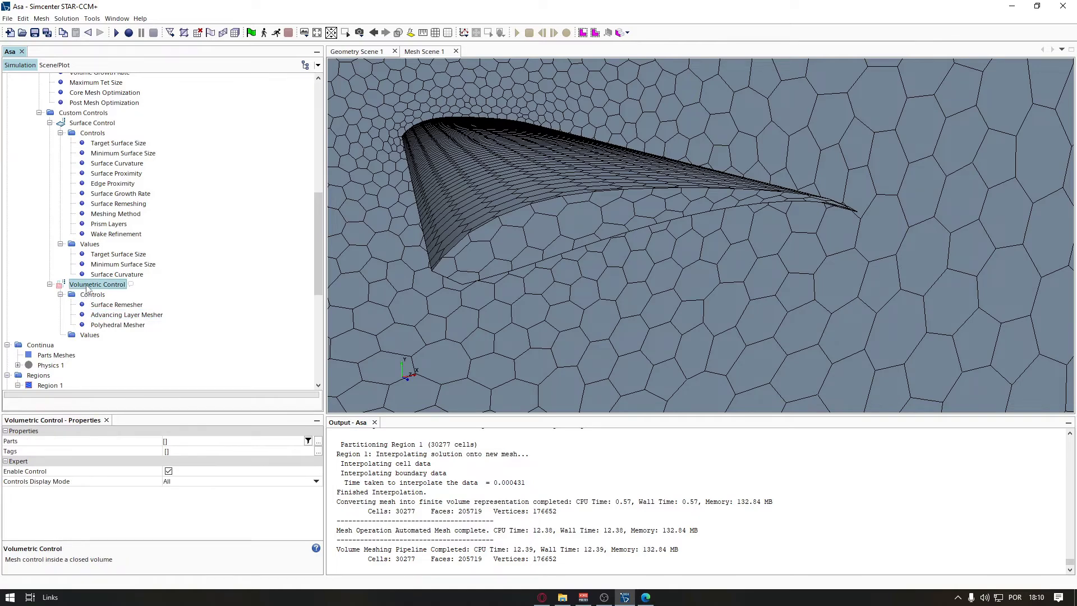
{"action": "key", "text": "Delete"}
Step: Check the surface control's Wake Refinement and Prism Layers settings while examining the cells around the wing's tip and profile
{"action": "left_click", "coordinate": [99, 234]}
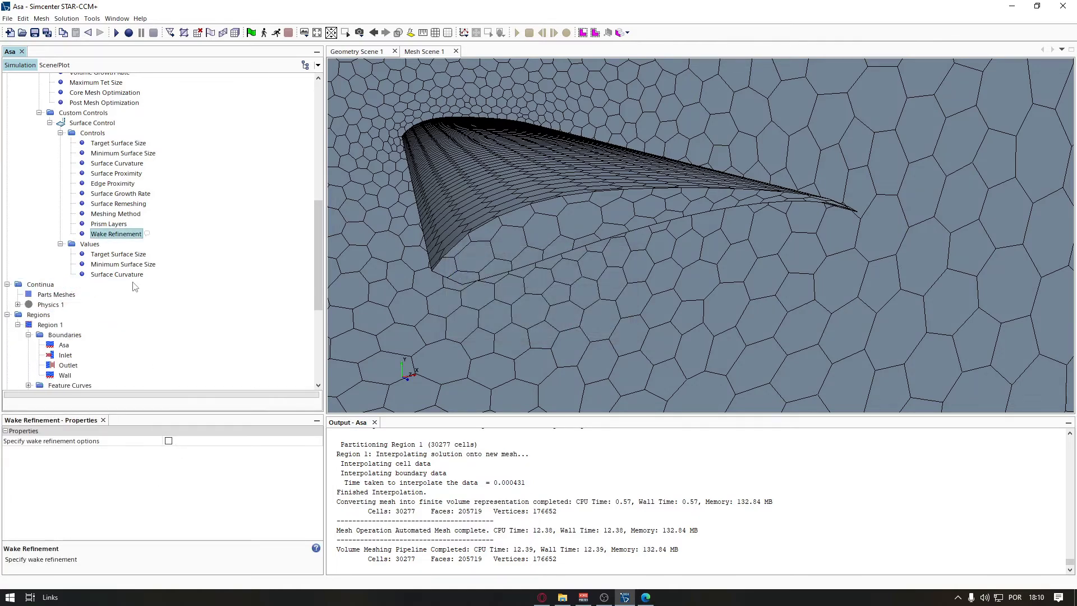
{"action": "scroll", "coordinate": [591, 224], "scroll_direction": "down", "scroll_amount": 2}
{"action": "left_click_drag", "start_coordinate": [591, 223], "coordinate": [584, 281]}
{"action": "left_click", "coordinate": [115, 224]}
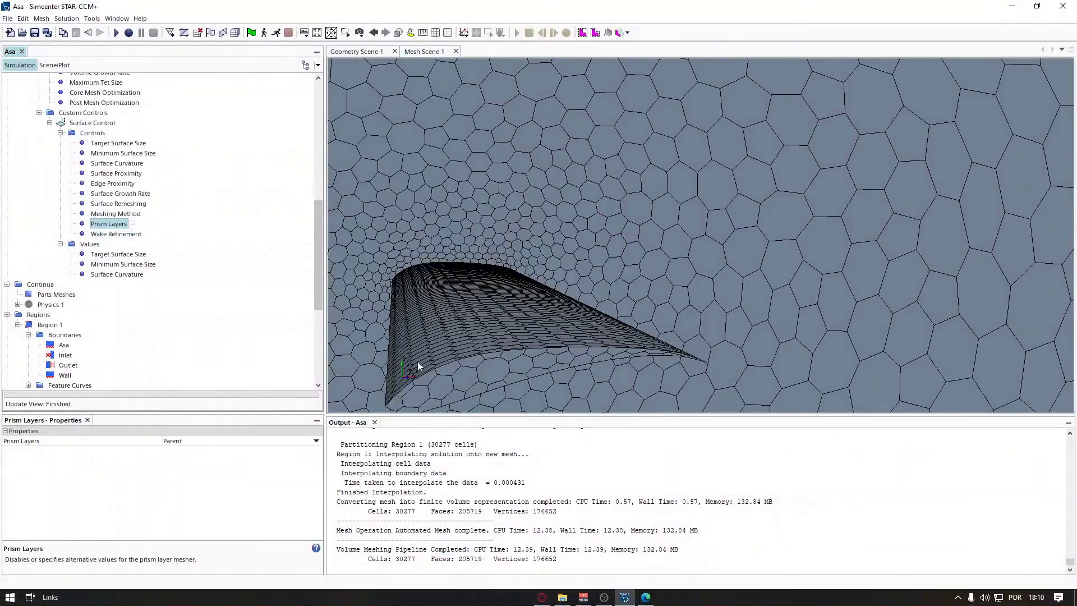
{"action": "left_click_drag", "start_coordinate": [417, 361], "coordinate": [547, 275]}
{"action": "scroll", "coordinate": [548, 275], "scroll_direction": "up", "scroll_amount": 5}
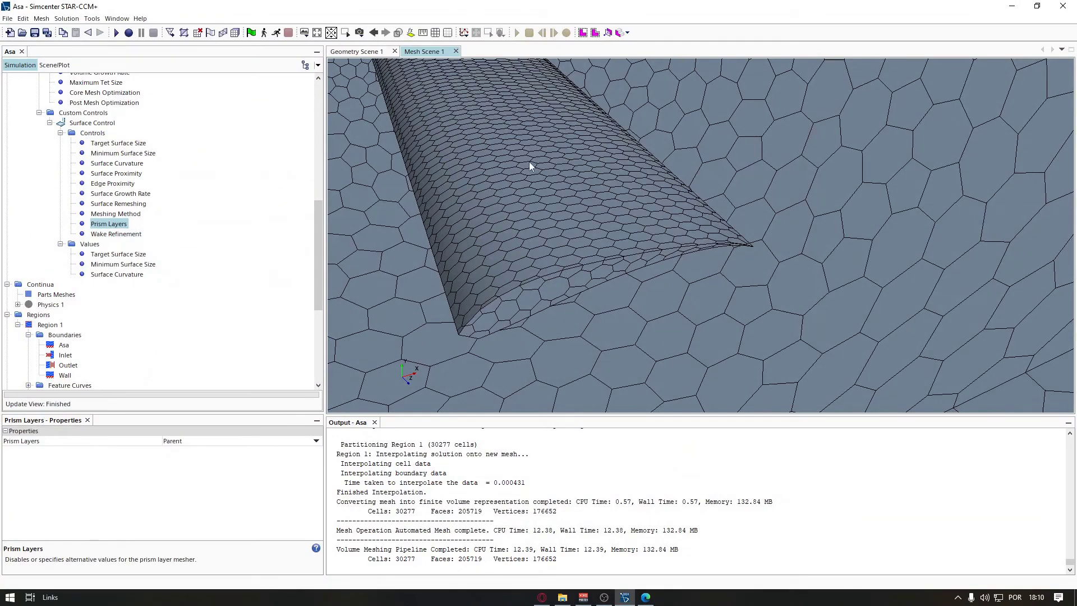
{"action": "left_click_drag", "start_coordinate": [573, 292], "coordinate": [531, 256]}
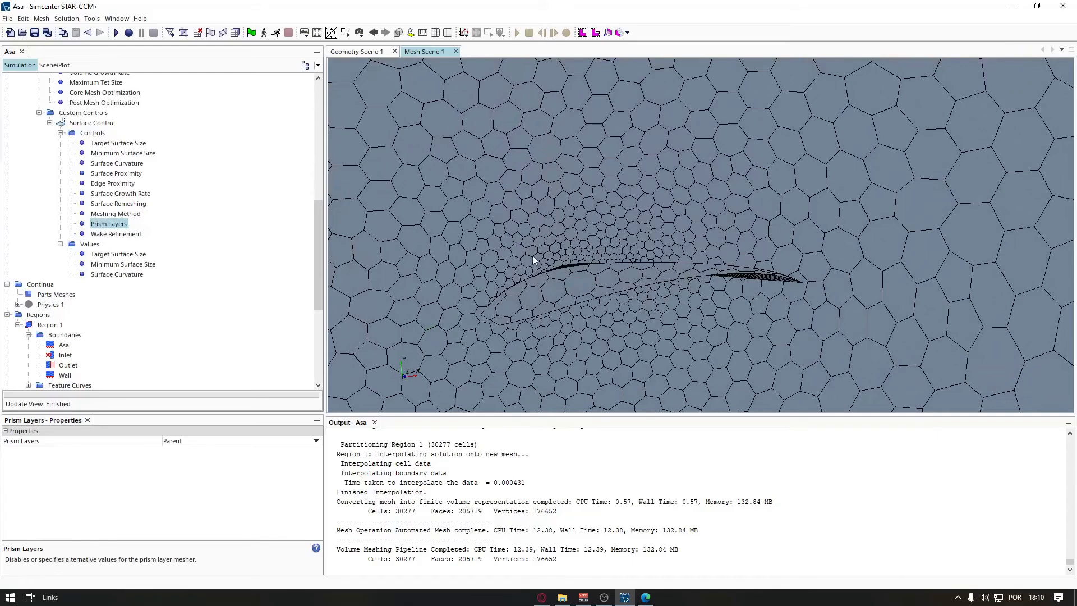
Step: Switch to the Edge browser to view the inflation mesh reference image, and return to STAR-CCM+
{"action": "left_click", "coordinate": [542, 597]}
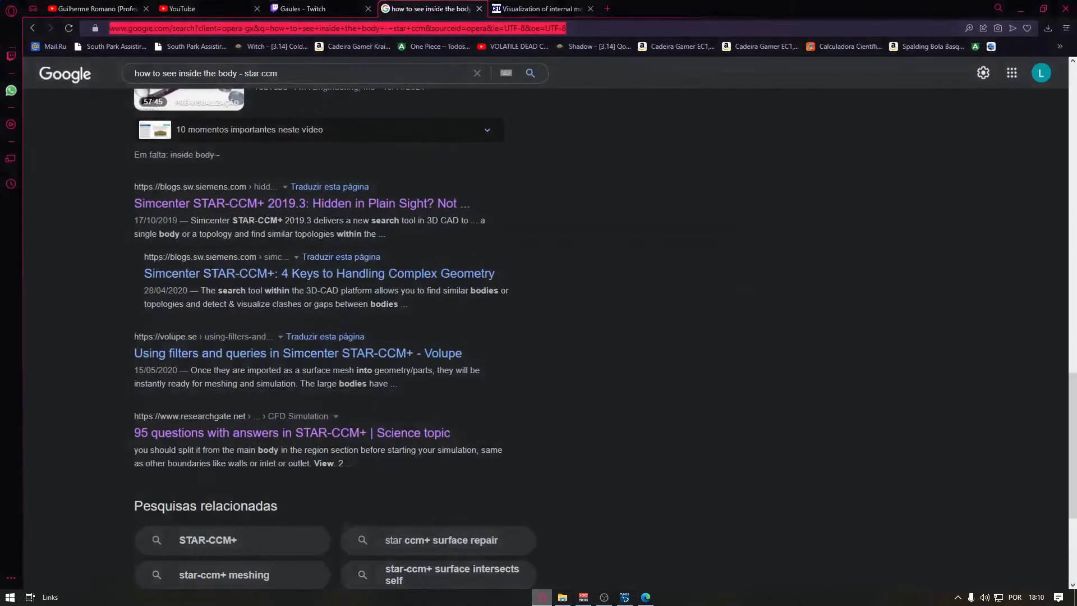
{"action": "left_click", "coordinate": [542, 599]}
{"action": "left_click", "coordinate": [646, 600]}
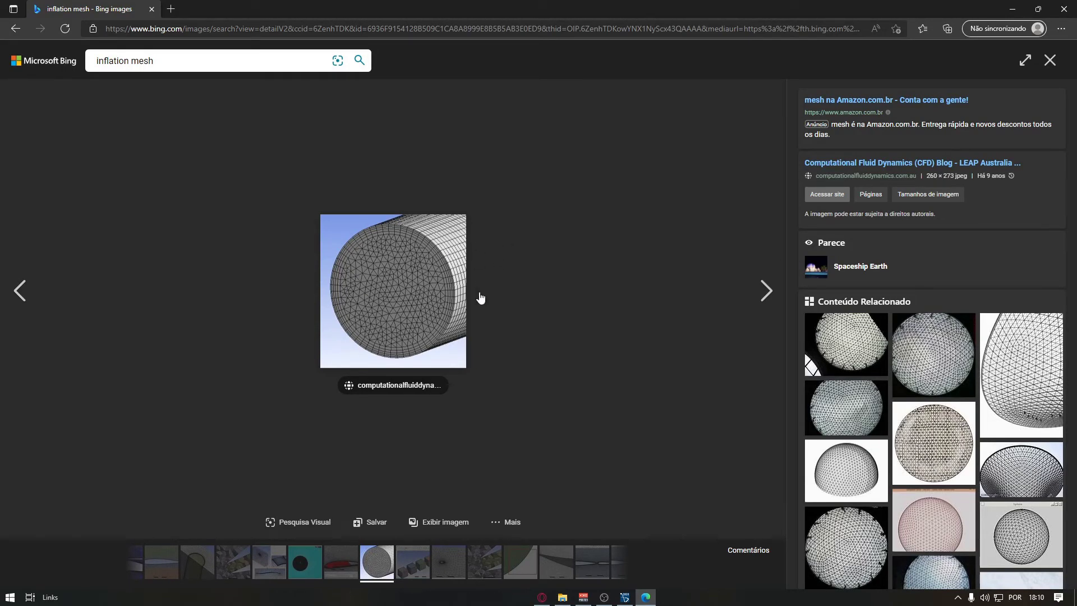
{"action": "left_click", "coordinate": [623, 598]}
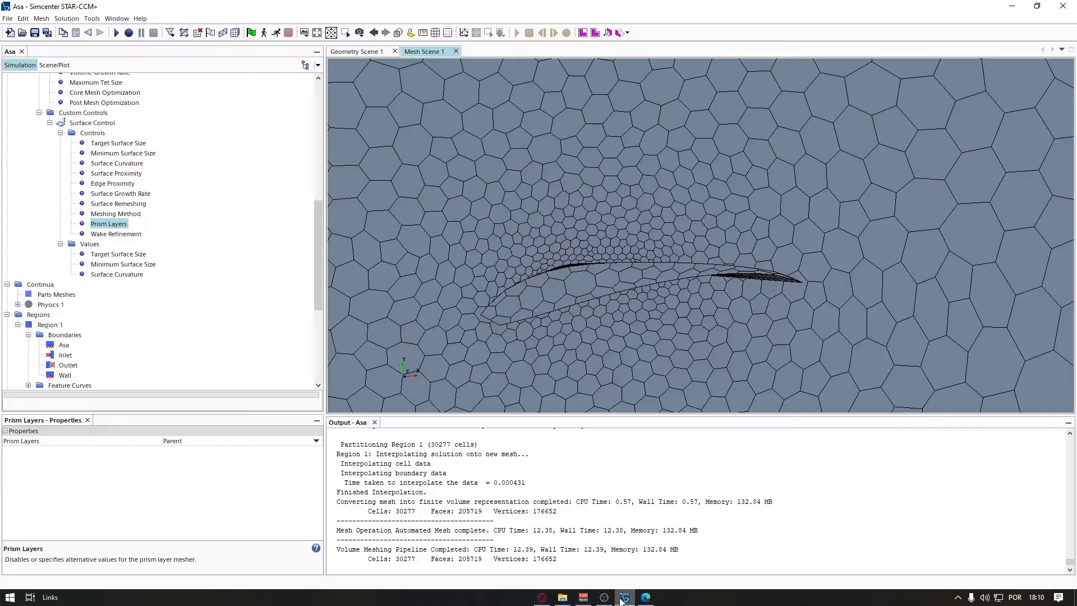
Step: Review the surface control's Prism Layers options, and examine the wing mesh and the layers along the domain's outer boundary
{"action": "scroll", "coordinate": [593, 285], "scroll_direction": "up", "scroll_amount": 2}
{"action": "left_click_drag", "start_coordinate": [590, 283], "coordinate": [583, 294]}
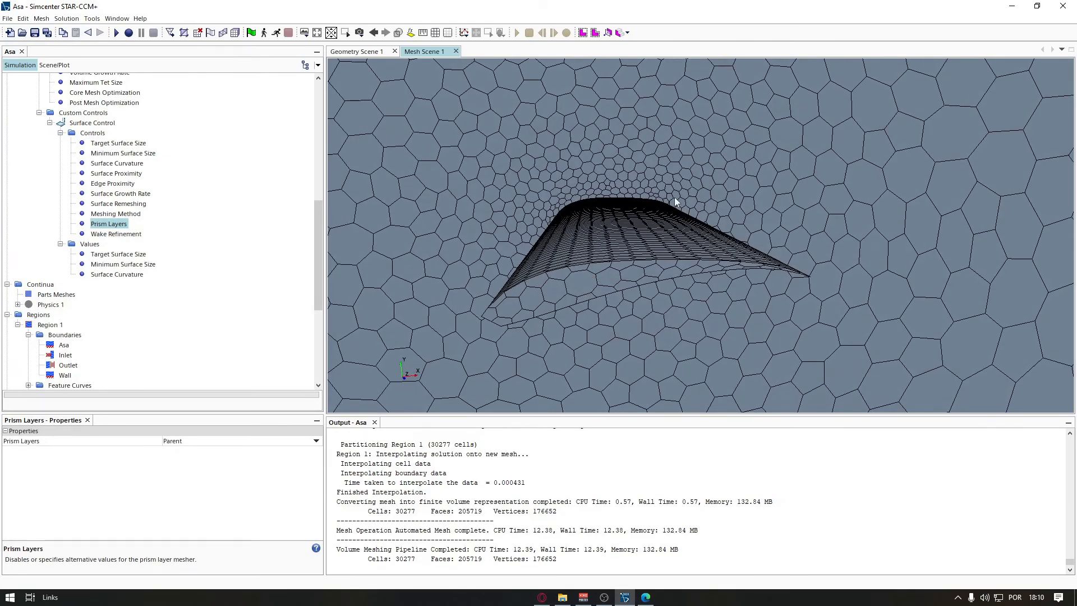
{"action": "left_click_drag", "start_coordinate": [676, 202], "coordinate": [664, 228]}
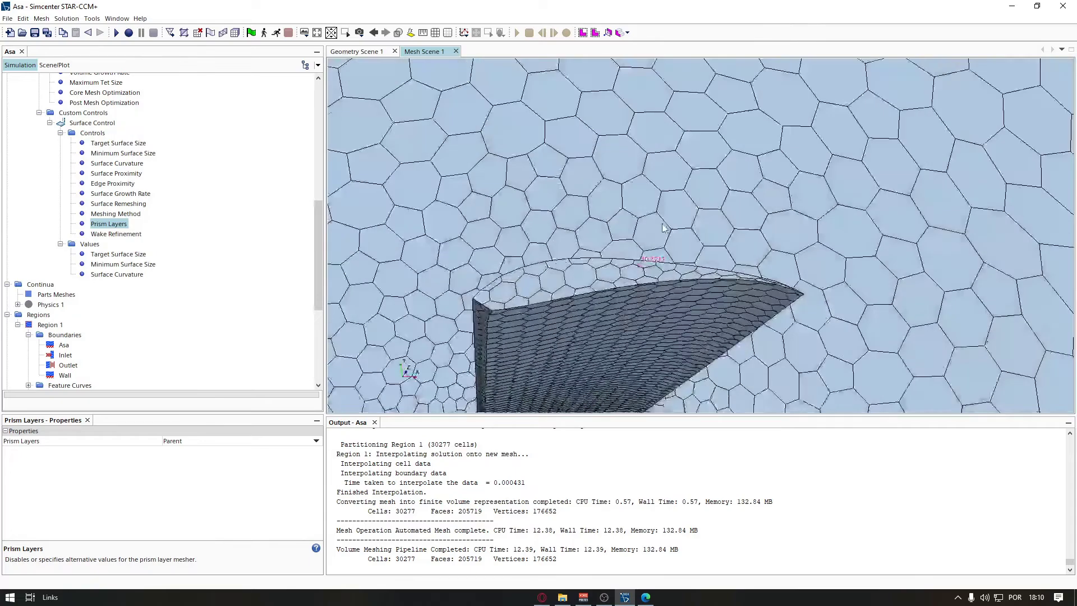
{"action": "left_click", "coordinate": [184, 442]}
{"action": "left_click", "coordinate": [94, 454]}
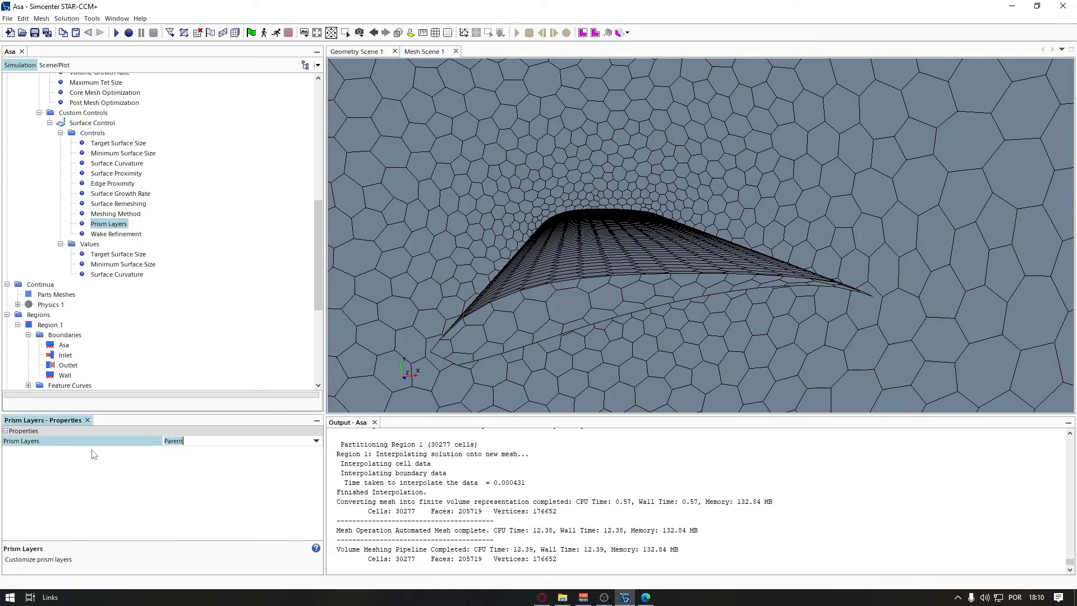
{"action": "scroll", "coordinate": [595, 254], "scroll_direction": "down", "scroll_amount": 8}
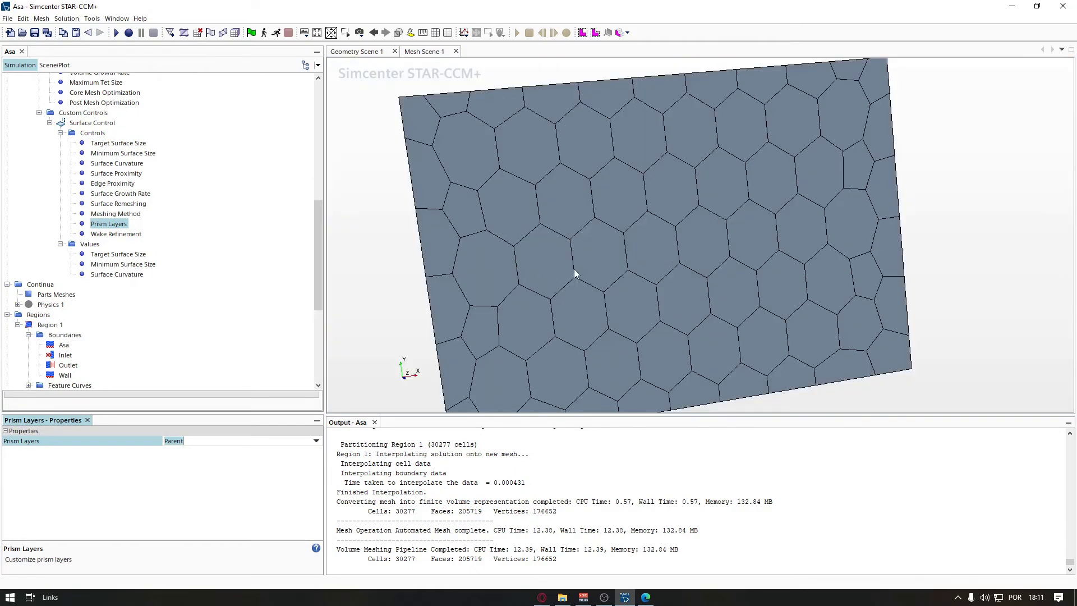
{"action": "mouse_move", "coordinate": [574, 268]}
{"action": "left_mouse_down"}
{"action": "mouse_move", "coordinate": [769, 256]}
{"action": "mouse_move", "coordinate": [762, 274]}
{"action": "left_mouse_up"}
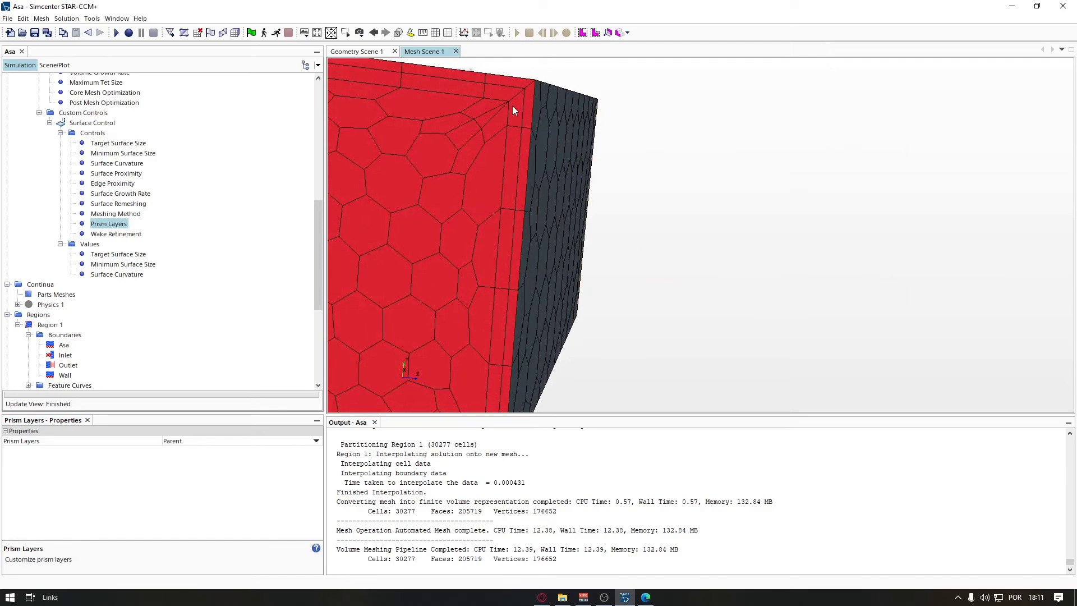
Step: Examine the cell layers along the domain's outer boundary, and reorient the mesh scene's camera to face the wing
{"action": "mouse_move", "coordinate": [513, 105]}
{"action": "left_mouse_down"}
{"action": "mouse_move", "coordinate": [473, 245]}
{"action": "mouse_move", "coordinate": [673, 214]}
{"action": "mouse_move", "coordinate": [671, 228]}
{"action": "left_mouse_up"}
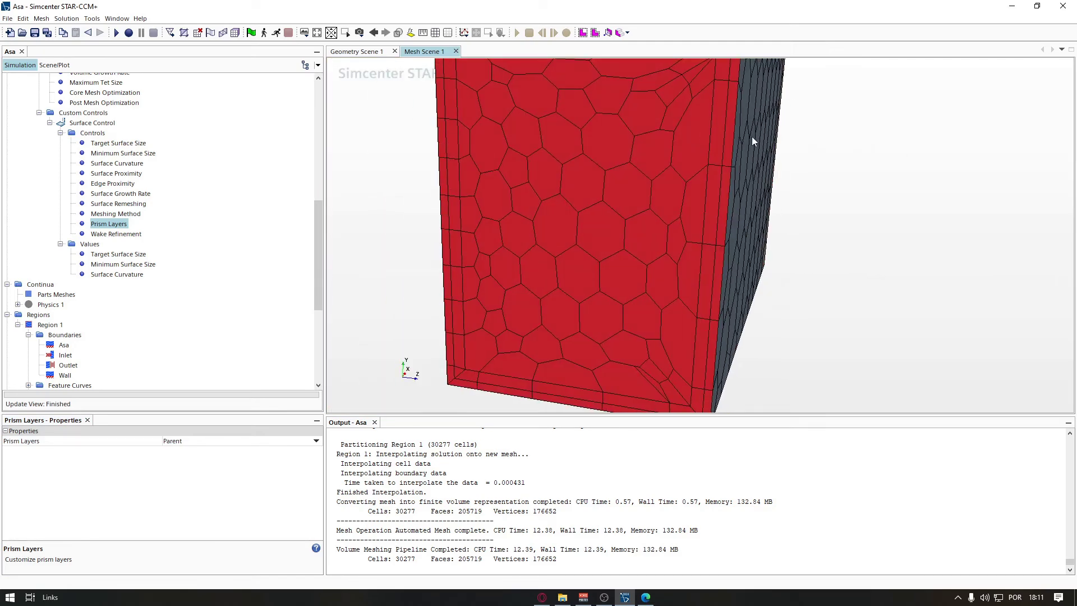
{"action": "left_click_drag", "start_coordinate": [752, 137], "coordinate": [700, 108]}
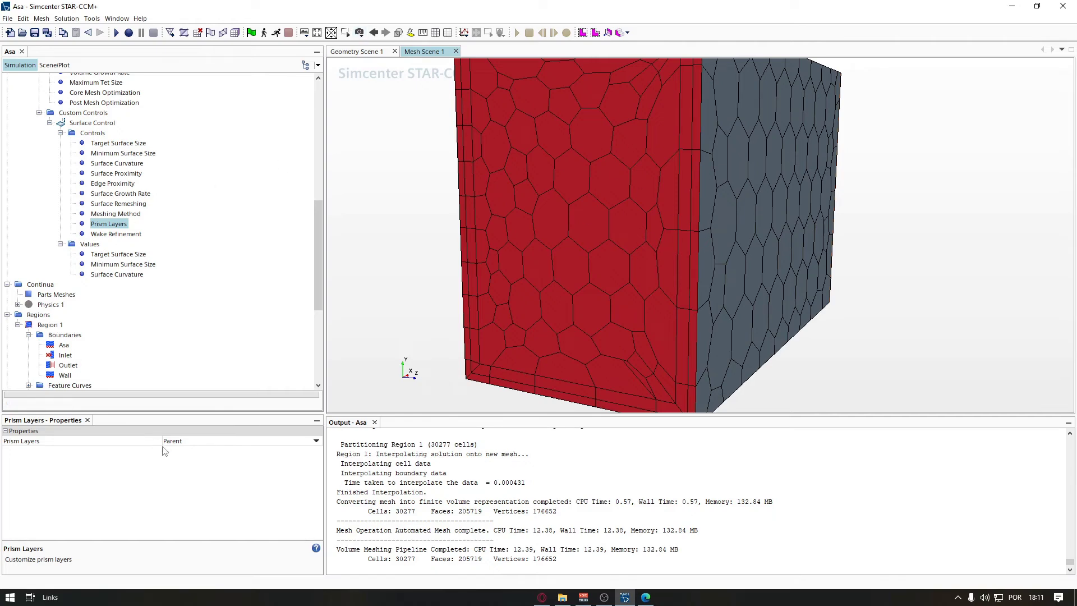
{"action": "left_click", "coordinate": [354, 36]}
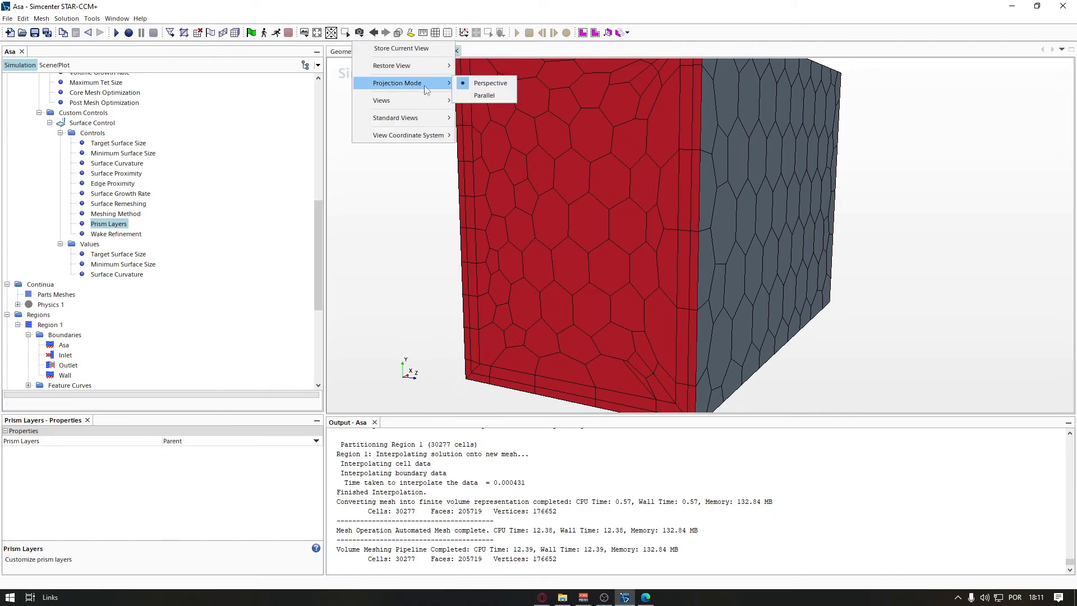
{"action": "mouse_move", "coordinate": [404, 65]}
{"action": "left_click", "coordinate": [487, 102]}
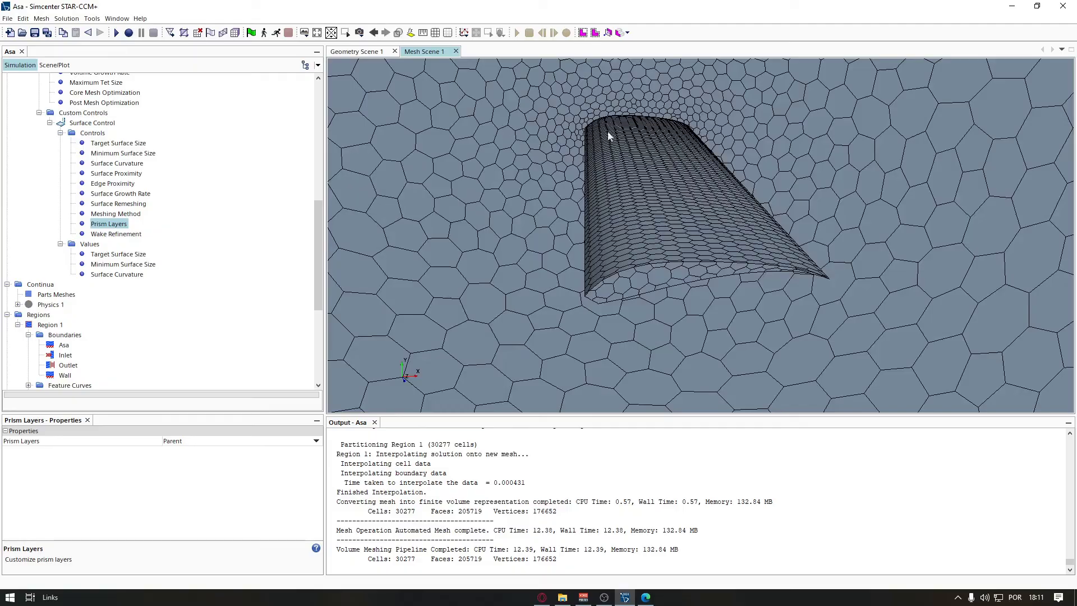
Step: Examine the wing's surface mesh around its profile, and check the surface control's Prism Layers and Wake Refinement options
{"action": "right_click_drag", "start_coordinate": [729, 230], "coordinate": [684, 268]}
{"action": "left_click_drag", "start_coordinate": [671, 312], "coordinate": [659, 272]}
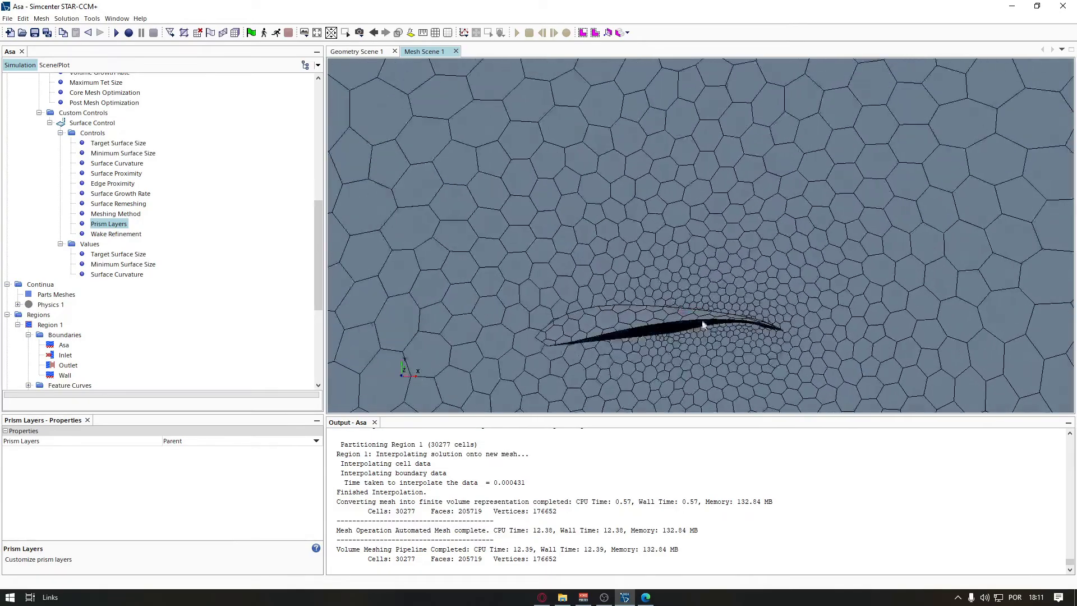
{"action": "scroll", "coordinate": [705, 320], "scroll_direction": "up", "scroll_amount": 4}
{"action": "left_click_drag", "start_coordinate": [706, 321], "coordinate": [634, 253]}
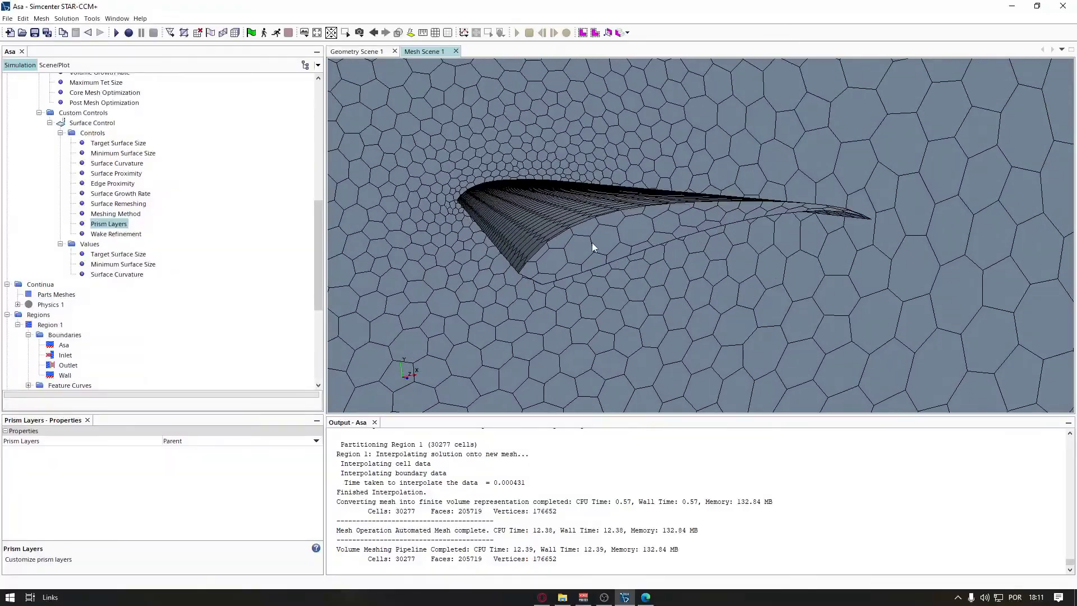
{"action": "left_click_drag", "start_coordinate": [696, 283], "coordinate": [607, 237]}
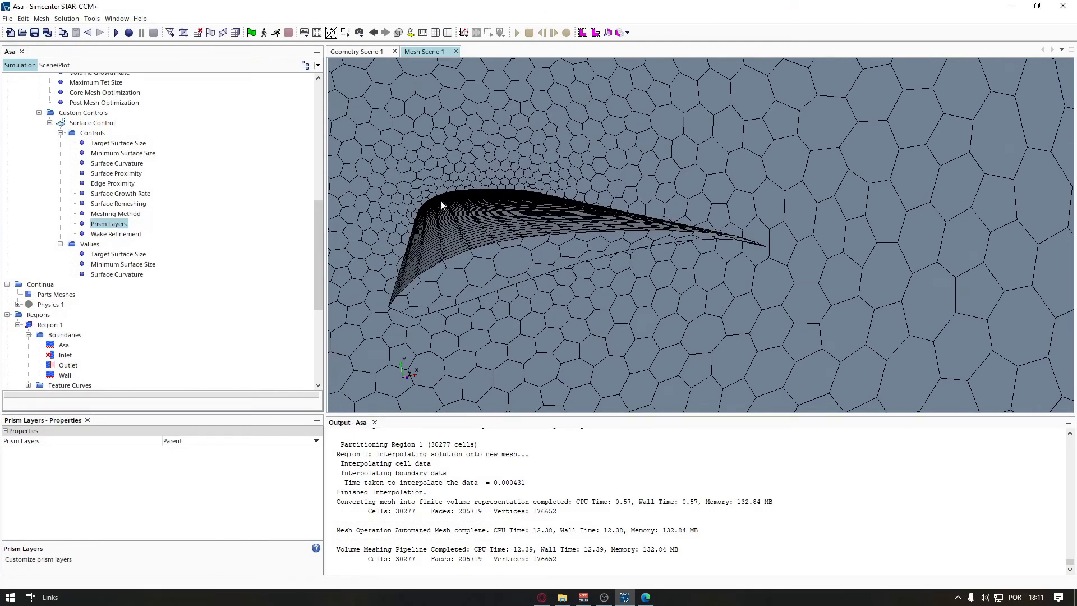
{"action": "left_click_drag", "start_coordinate": [549, 242], "coordinate": [562, 271]}
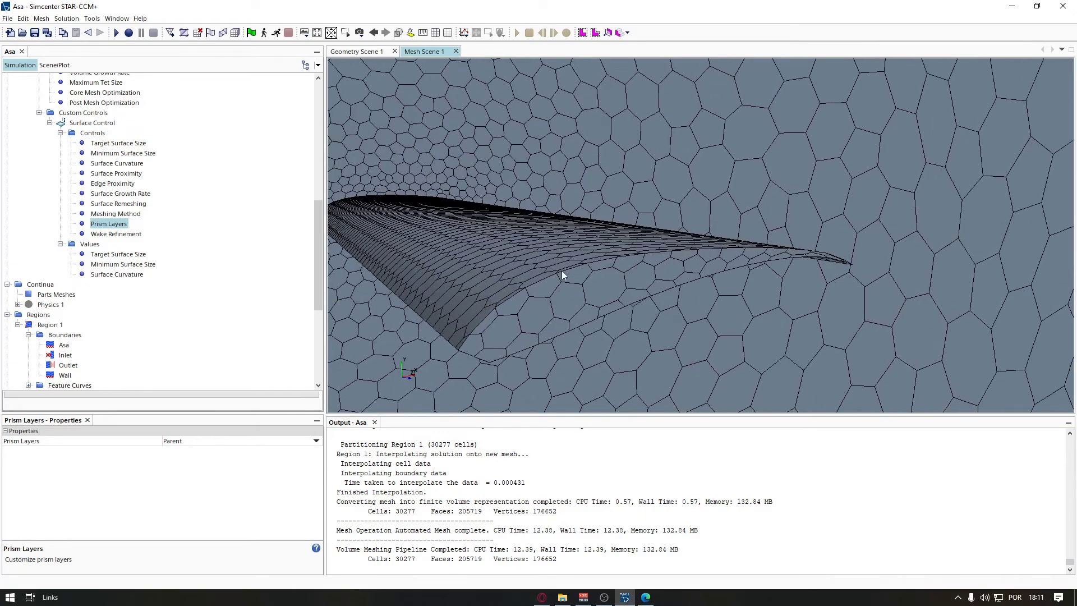
{"action": "left_click", "coordinate": [114, 224]}
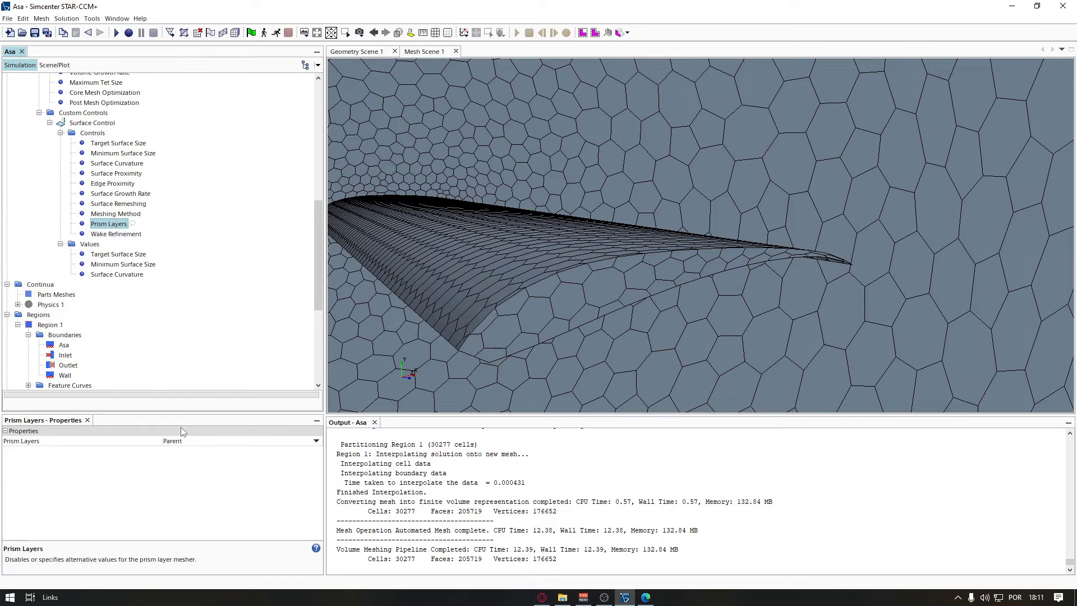
{"action": "left_click", "coordinate": [113, 235]}
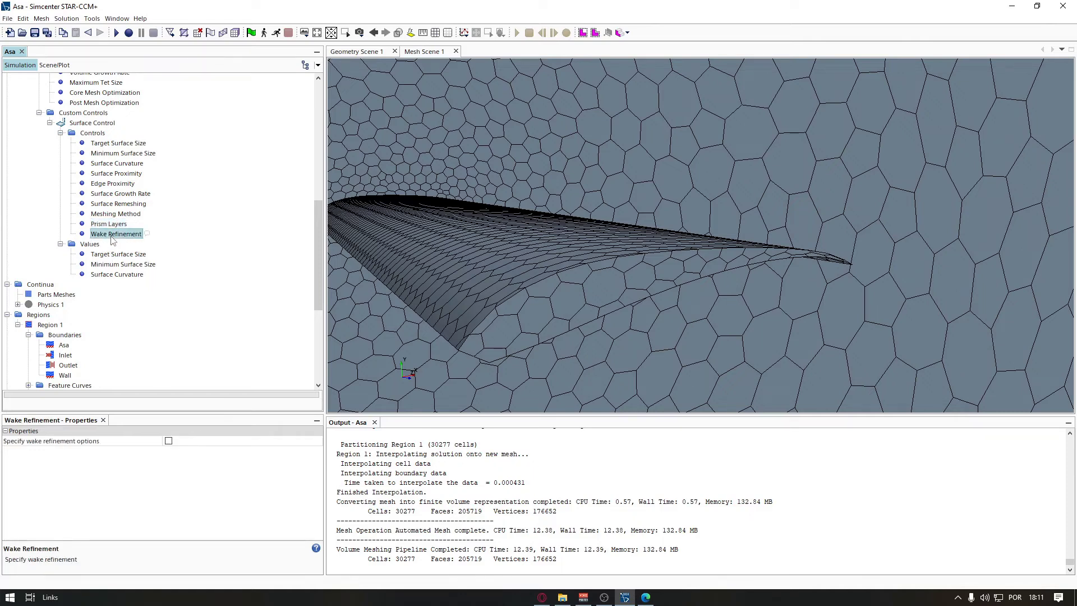
Step: Set the surface control's absolute Target Surface Size to 8 mm
{"action": "scroll", "coordinate": [154, 280], "scroll_direction": "up", "scroll_amount": 1}
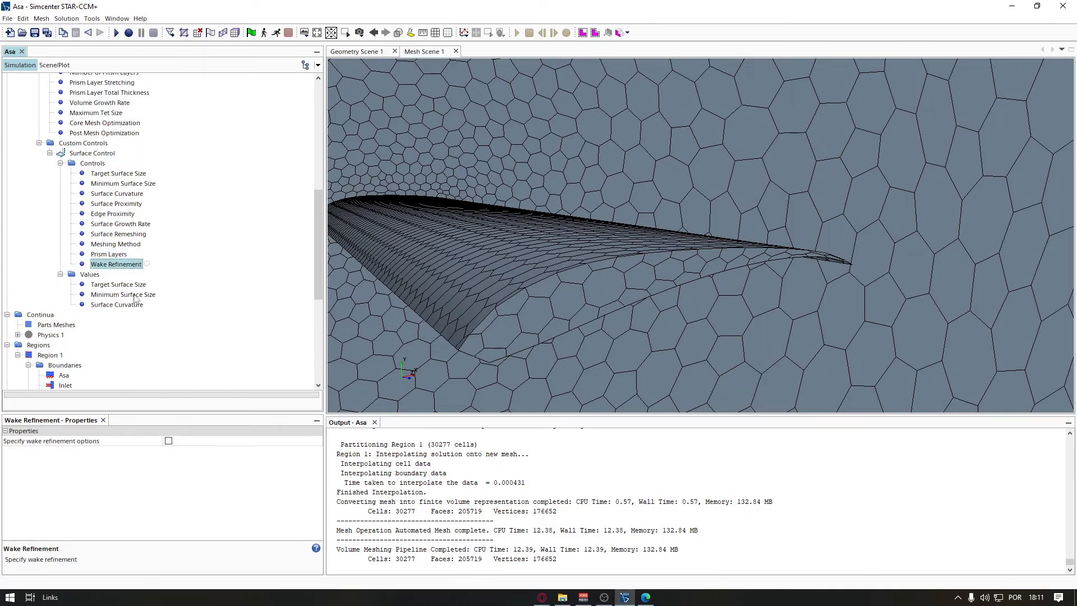
{"action": "left_click", "coordinate": [124, 284]}
{"action": "left_click", "coordinate": [201, 462]}
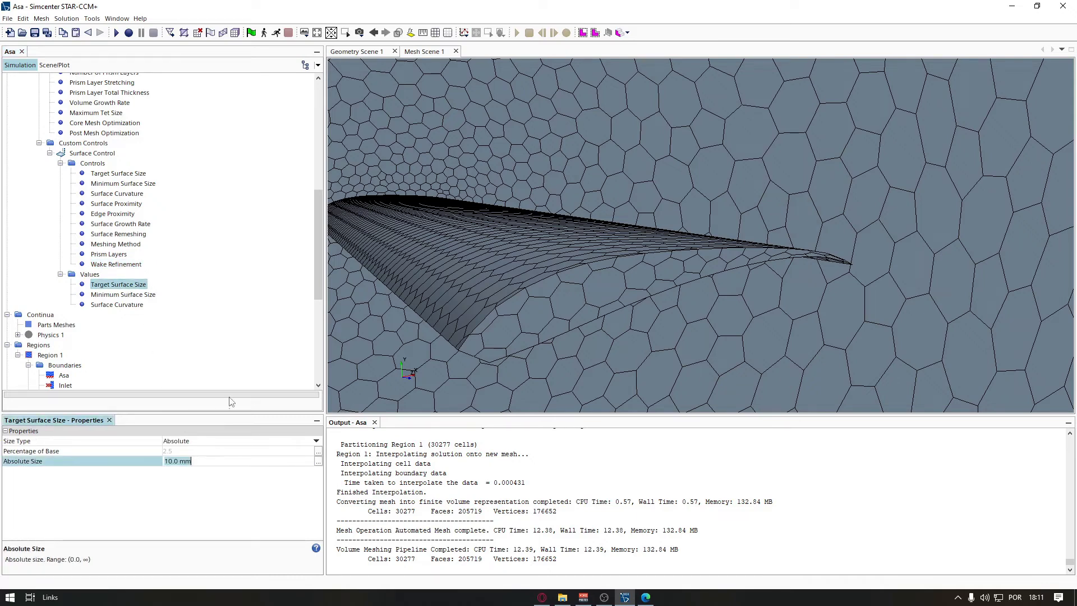
{"action": "key", "text": "ctrl+a"}
{"action": "key", "text": "BackSpace"}
{"action": "type", "text": "8"}
{"action": "key", "text": "Return"}
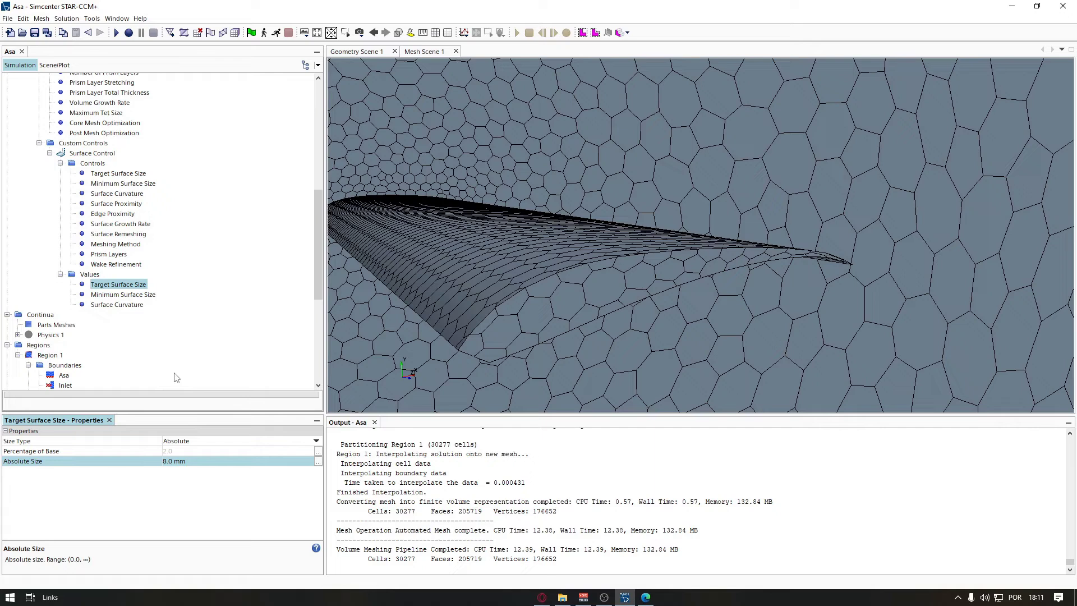
Step: Set the surface control's absolute Minimum Surface Size to 6 mm
{"action": "left_click", "coordinate": [132, 296]}
{"action": "left_click", "coordinate": [209, 459]}
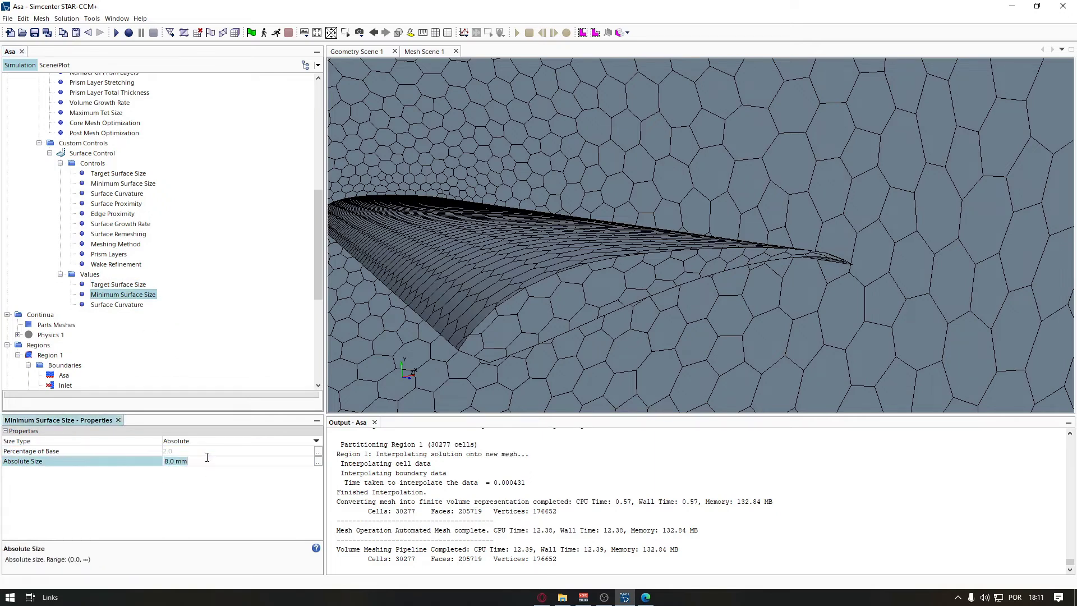
{"action": "type", "text": "6m"}
{"action": "key", "text": "Return"}
Step: Review the surface control's Surface Curvature values and the part's surfaces, and examine the mesh along the wing's leading edge and profile
{"action": "left_click", "coordinate": [138, 305]}
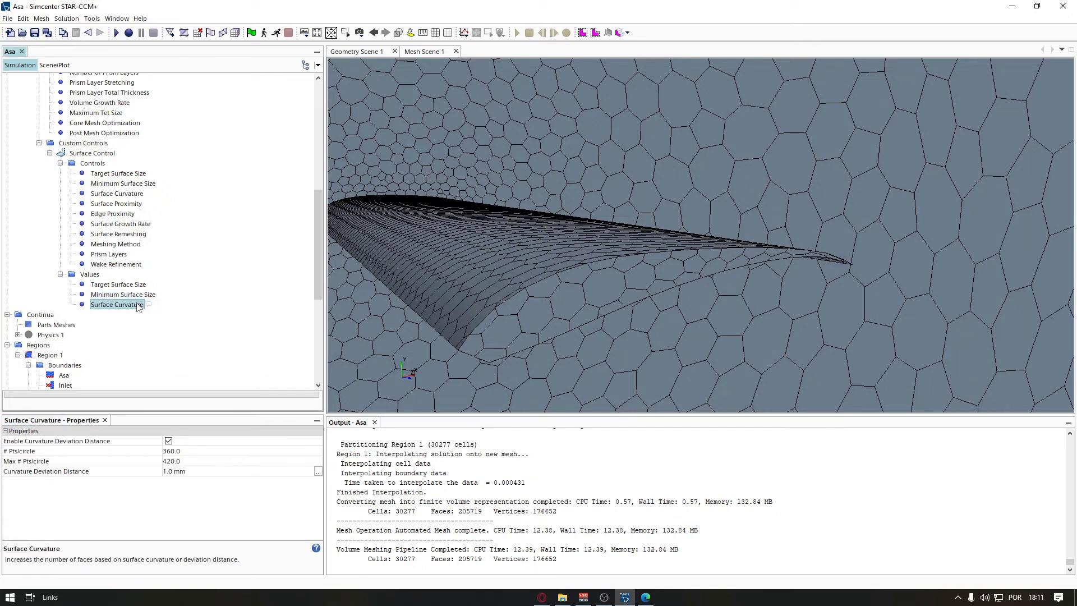
{"action": "scroll", "coordinate": [163, 339], "scroll_direction": "up", "scroll_amount": 6}
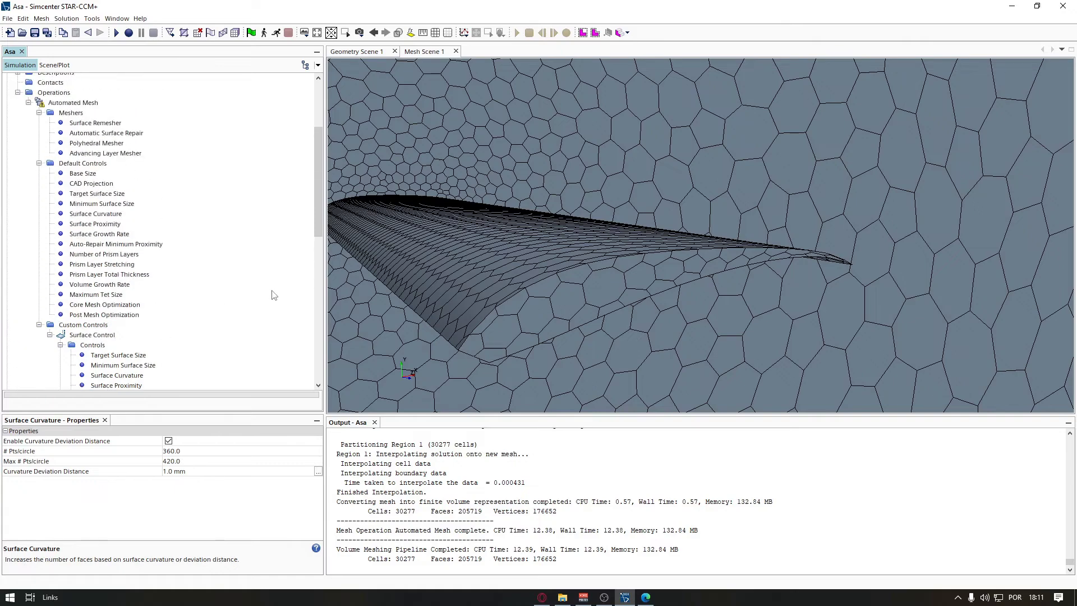
{"action": "scroll", "coordinate": [514, 313], "scroll_direction": "down", "scroll_amount": 1}
{"action": "scroll", "coordinate": [245, 124], "scroll_direction": "down", "scroll_amount": 6}
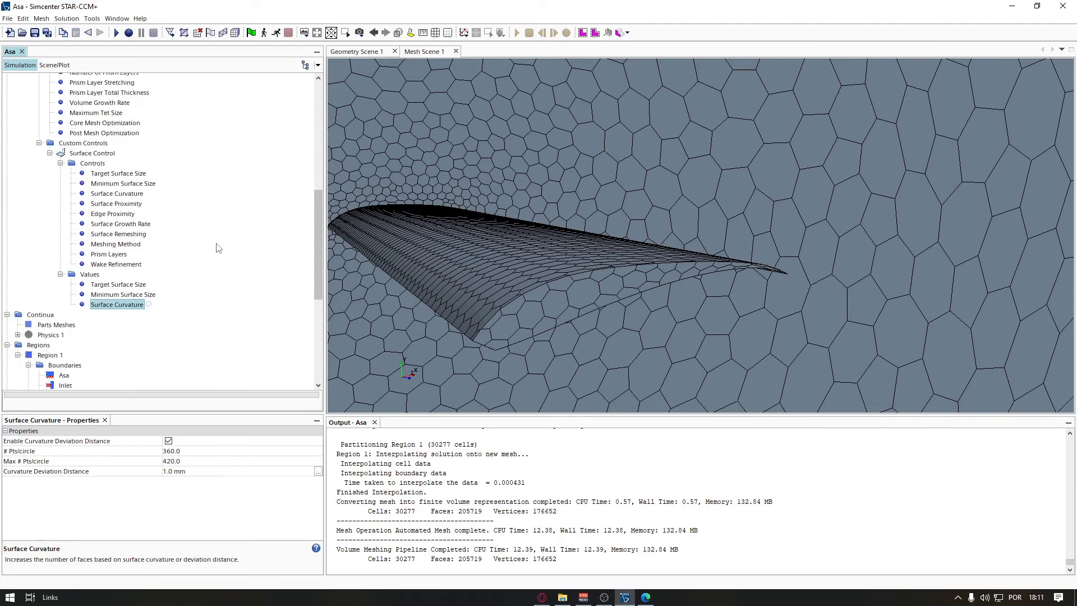
{"action": "scroll", "coordinate": [511, 274], "scroll_direction": "up", "scroll_amount": 2}
{"action": "mouse_move", "coordinate": [534, 324]}
{"action": "left_mouse_down"}
{"action": "mouse_move", "coordinate": [567, 295]}
{"action": "mouse_move", "coordinate": [564, 253]}
{"action": "mouse_move", "coordinate": [469, 343]}
{"action": "mouse_move", "coordinate": [439, 332]}
{"action": "left_mouse_up"}
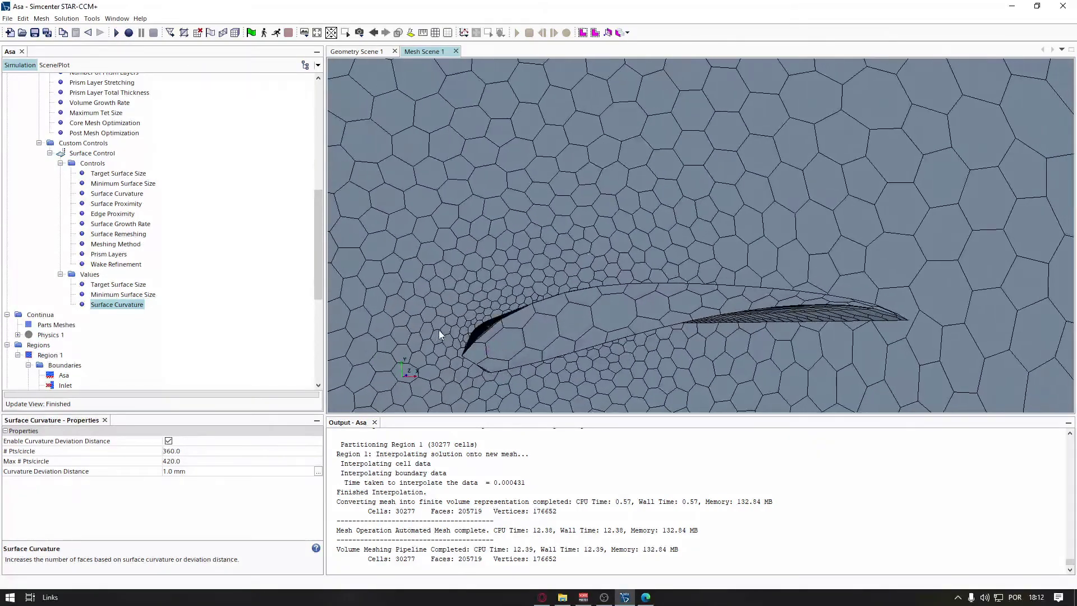
{"action": "scroll", "coordinate": [124, 270], "scroll_direction": "up", "scroll_amount": 10}
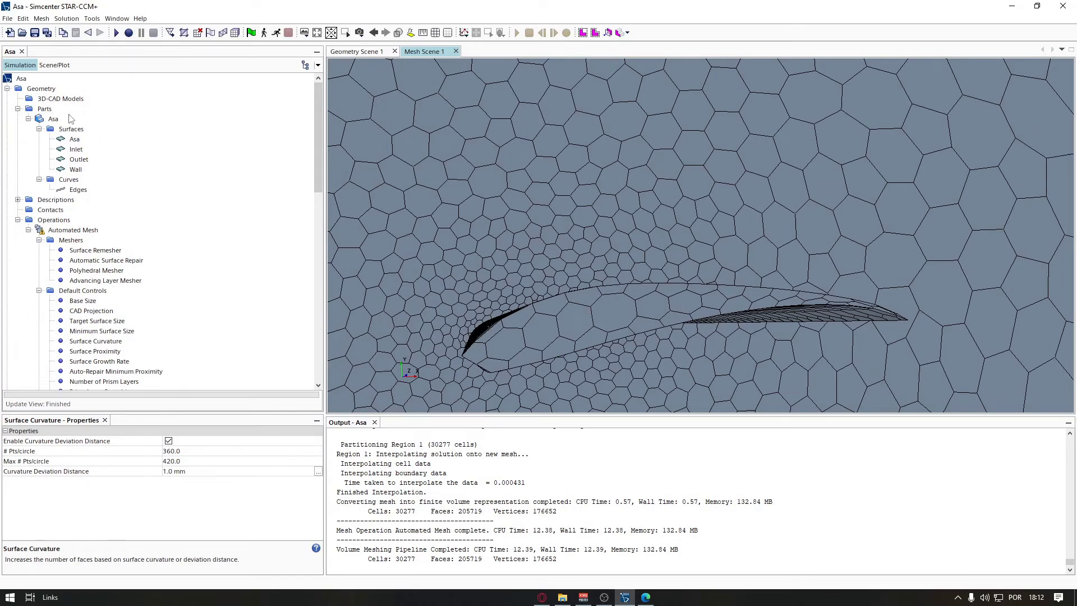
{"action": "scroll", "coordinate": [70, 118], "scroll_direction": "down", "scroll_amount": 10}
{"action": "left_click_drag", "start_coordinate": [521, 334], "coordinate": [950, 271]}
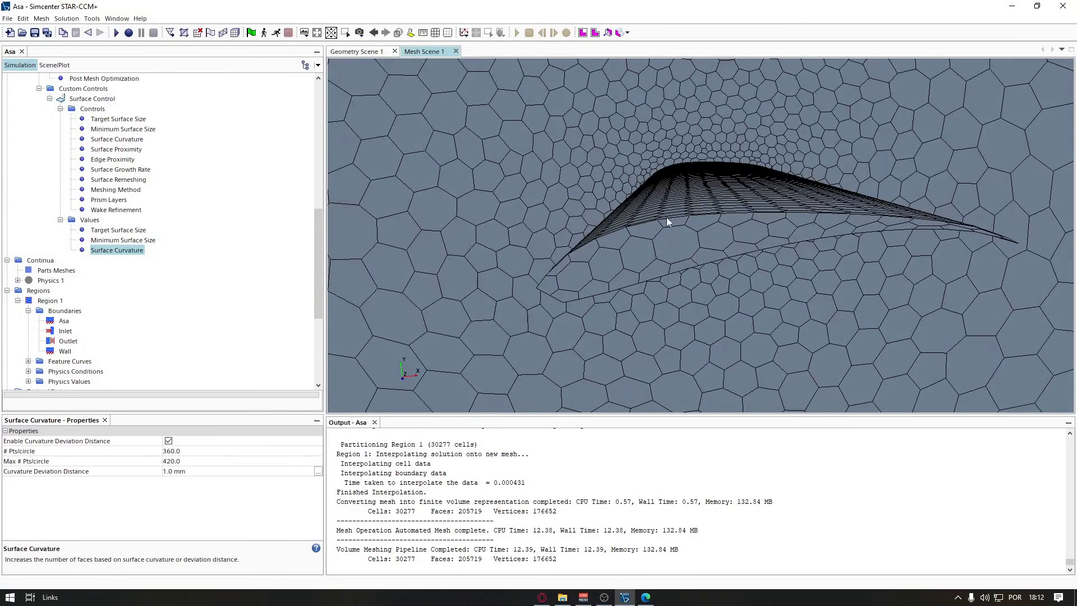
{"action": "left_click_drag", "start_coordinate": [667, 221], "coordinate": [767, 196]}
{"action": "left_click_drag", "start_coordinate": [715, 223], "coordinate": [629, 284]}
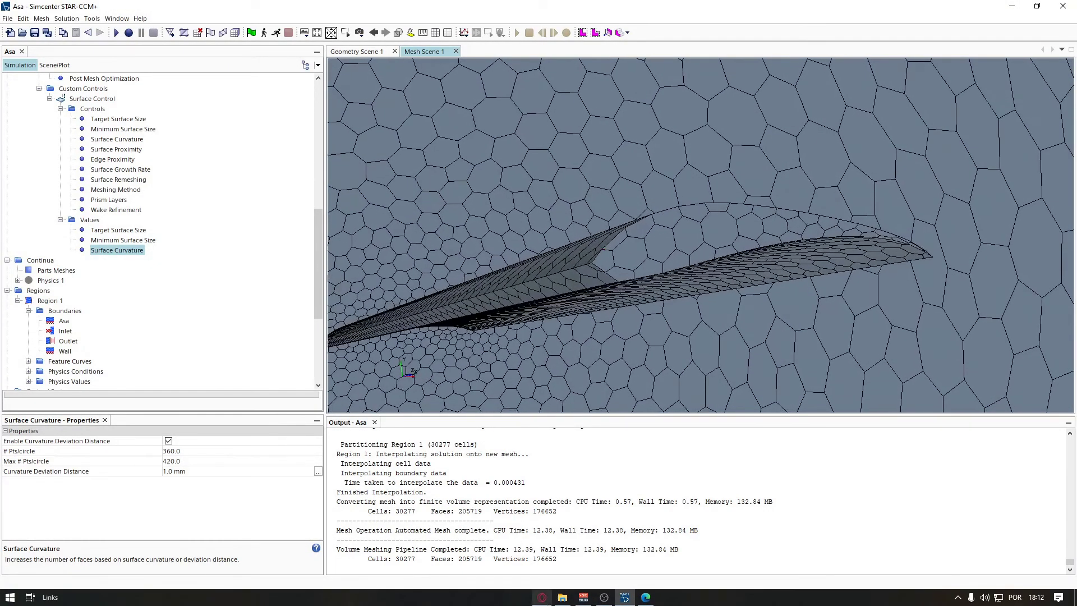
Step: Switch to File Explorer and open the Asa SOLIDWORKS part from the Star ccm Minicurso folder
{"action": "left_click", "coordinate": [562, 597]}
{"action": "left_click", "coordinate": [310, 266]}
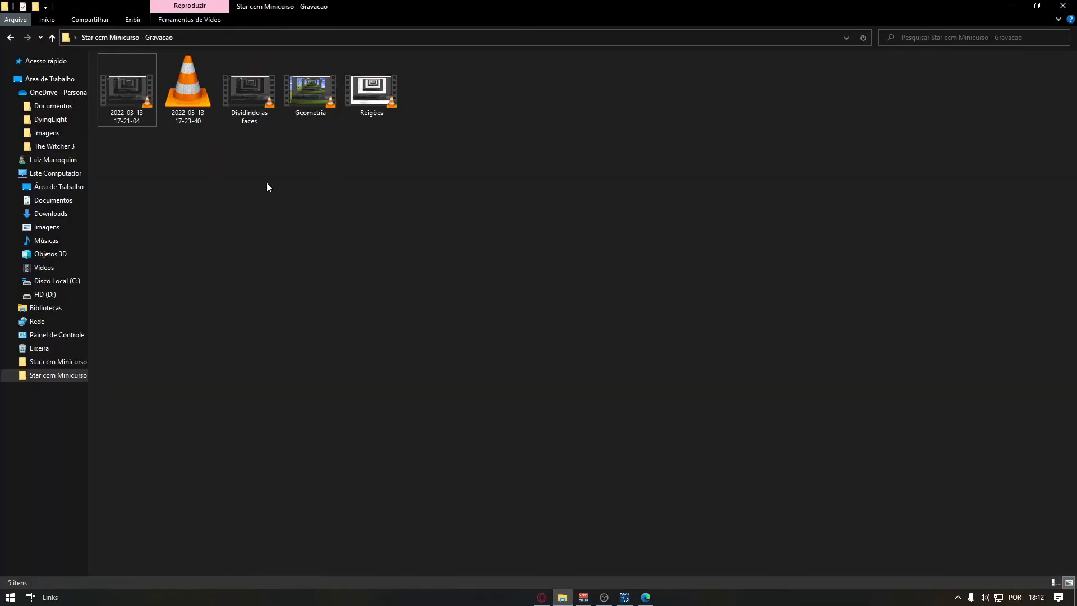
{"action": "key", "text": "alt+Up"}
{"action": "double_click", "coordinate": [204, 170]}
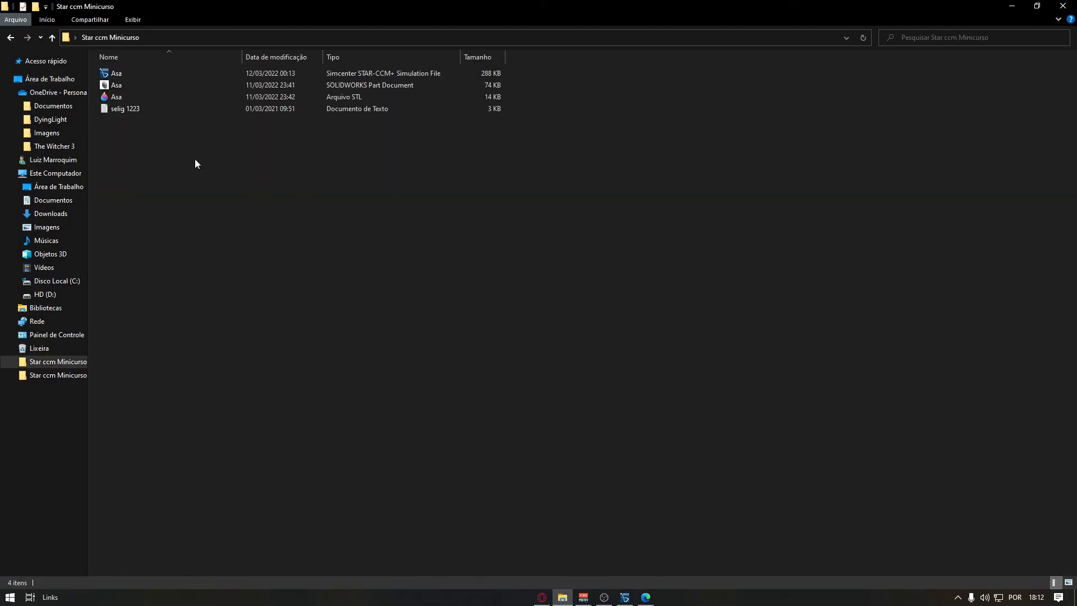
{"action": "double_click", "coordinate": [160, 88]}
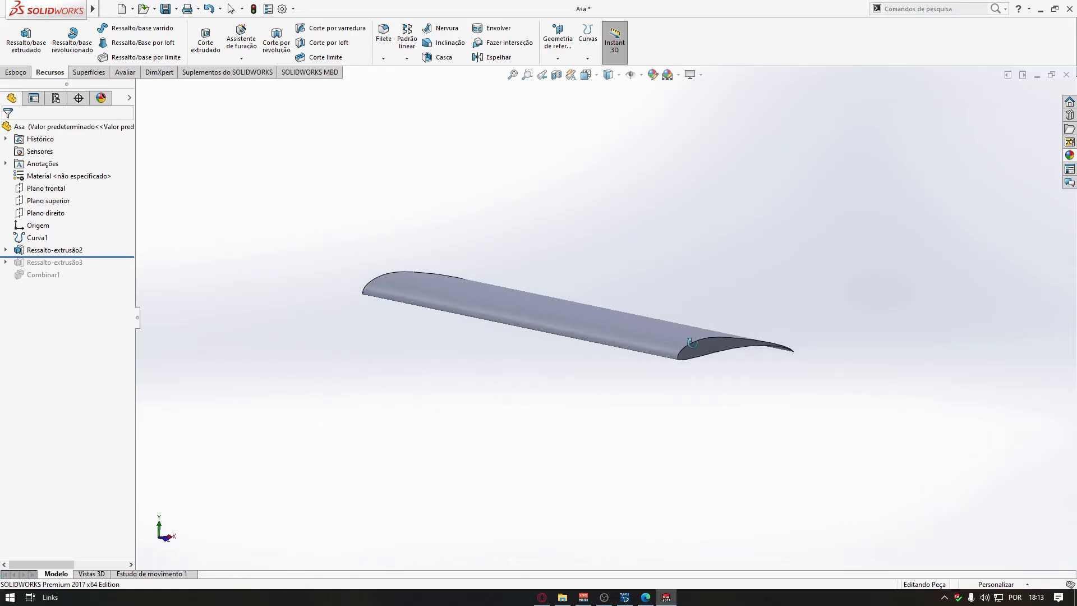
Step: Sketch a horizontal line about 180 mm long on the front plane, level with the origin and extending past both ends of the airfoil
{"action": "middle_click_drag", "start_coordinate": [314, 281], "coordinate": [268, 248]}
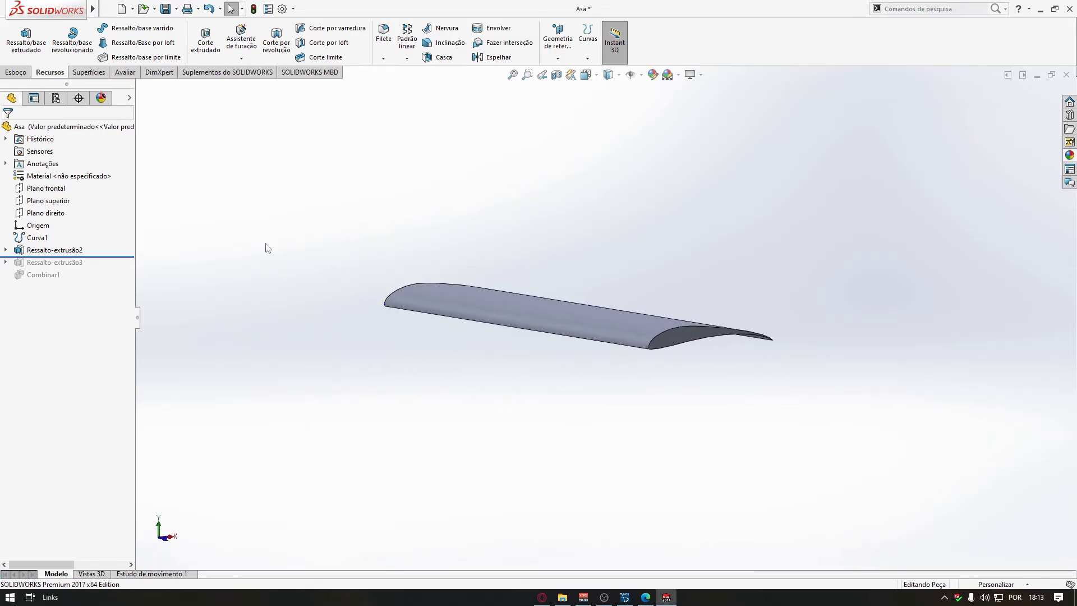
{"action": "left_click", "coordinate": [50, 194]}
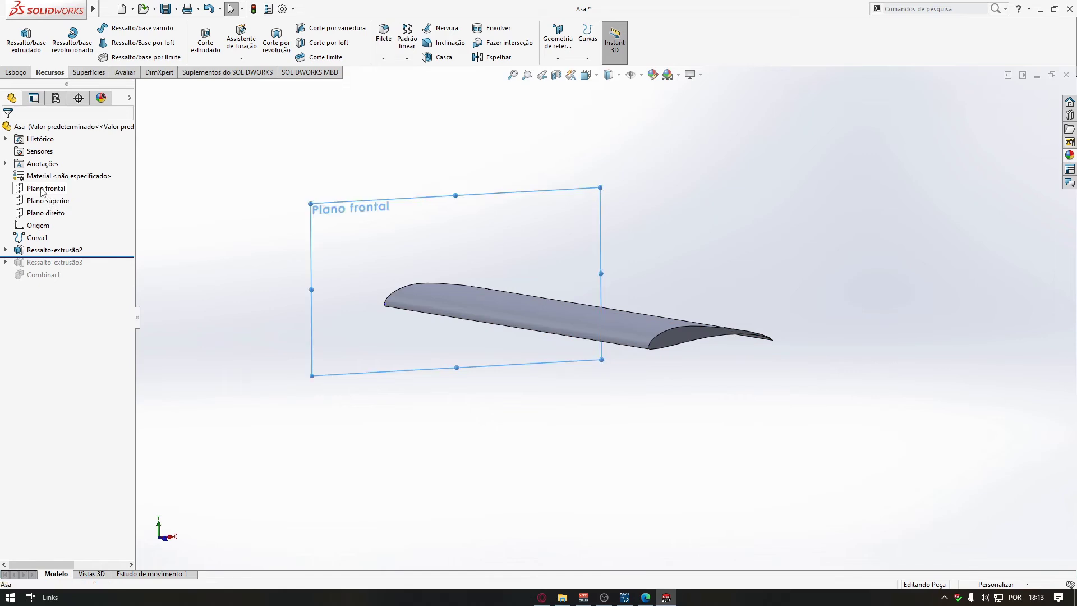
{"action": "left_click", "coordinate": [50, 173]}
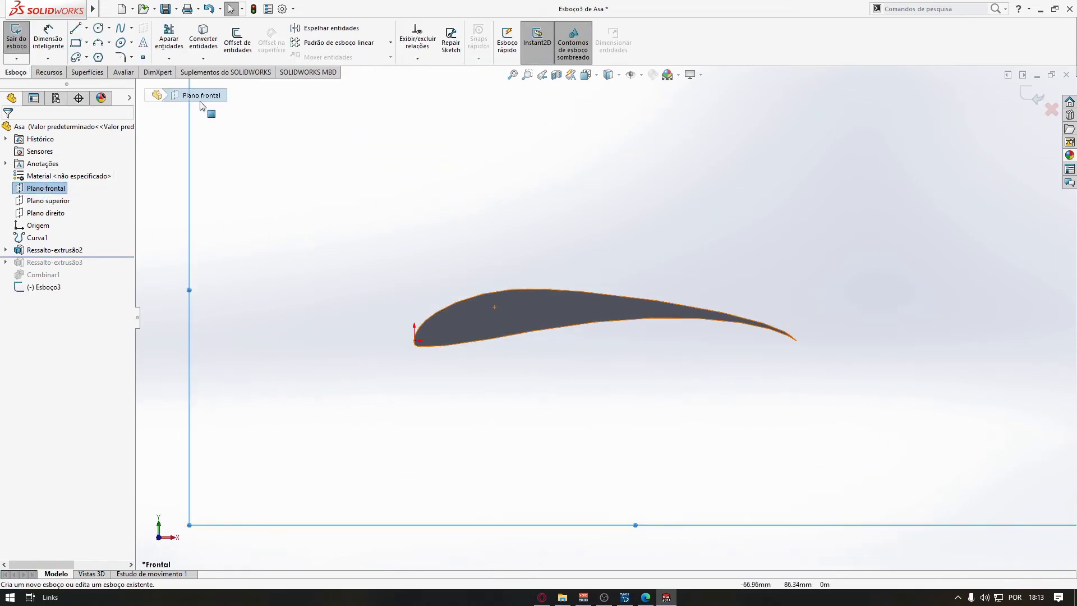
{"action": "left_click", "coordinate": [76, 28]}
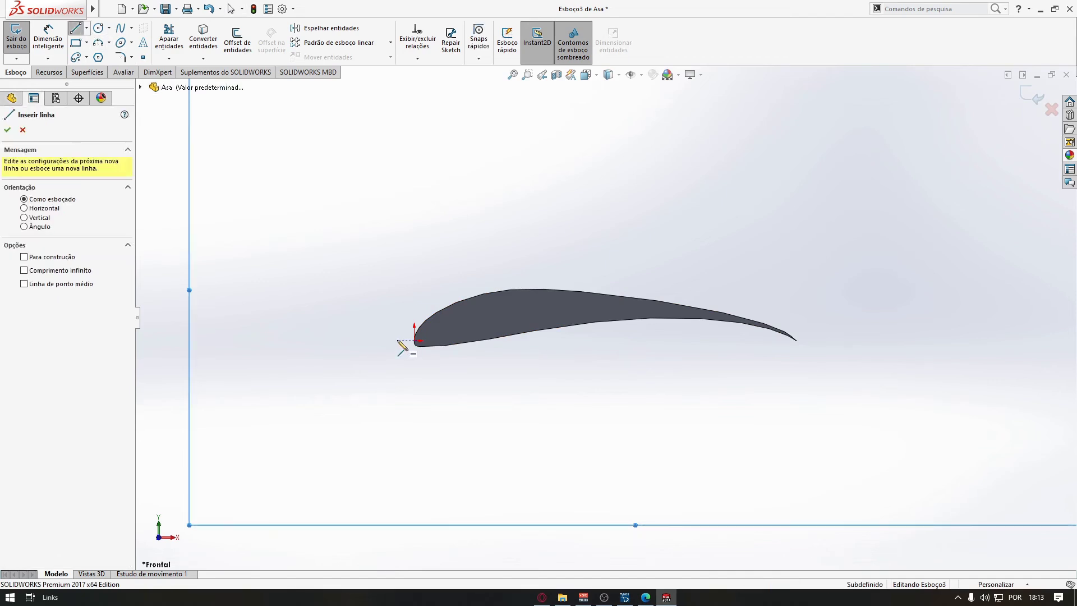
{"action": "left_click", "coordinate": [396, 341]}
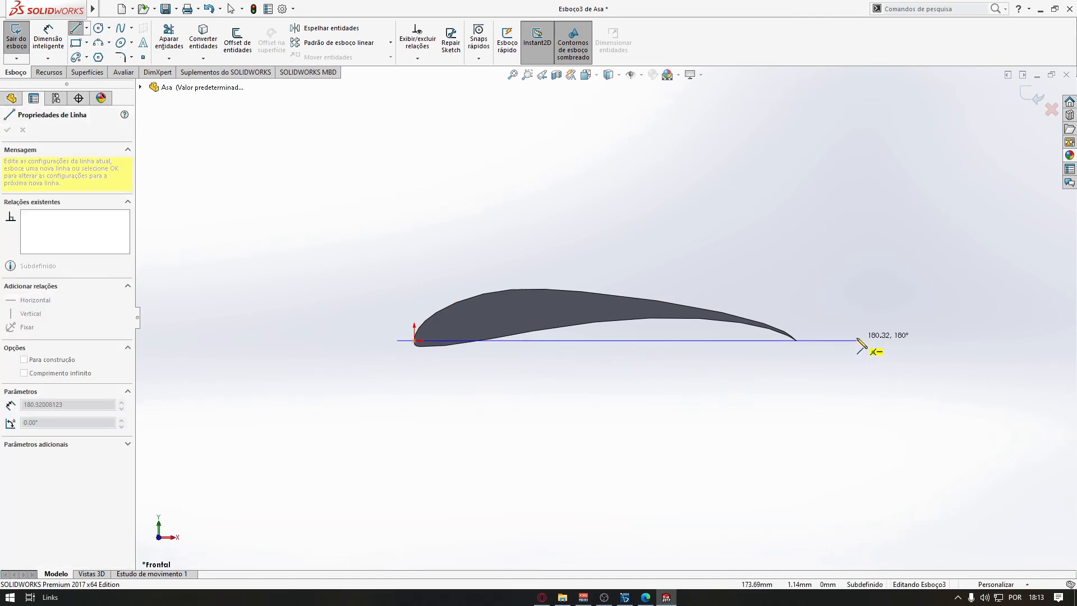
{"action": "left_click", "coordinate": [858, 341]}
{"action": "key", "text": "Escape"}
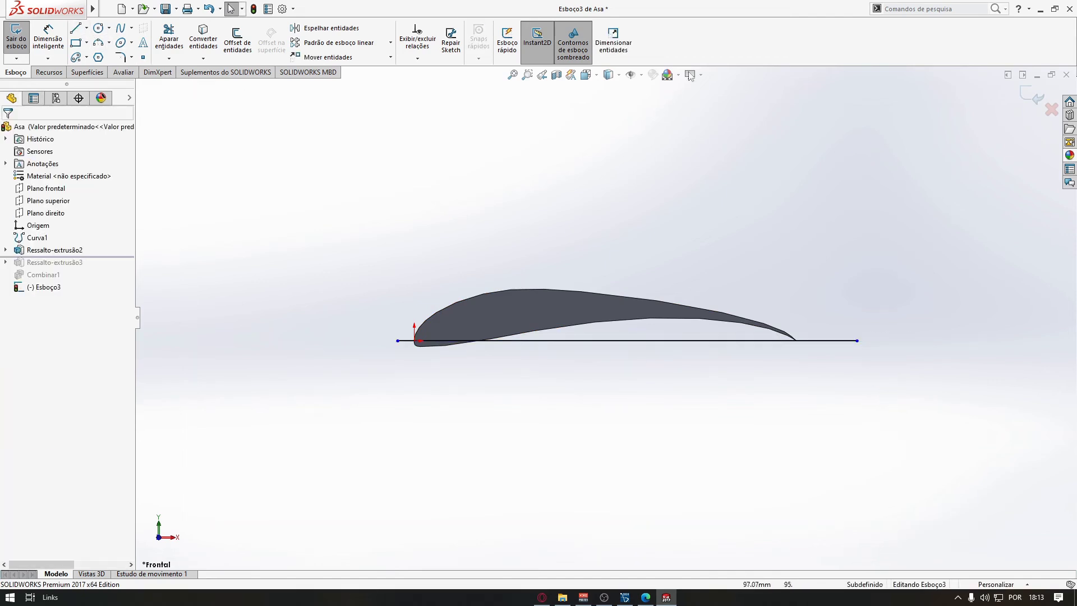
Step: Split the wing's outer surface with a projected split line made from the horizontal sketch line
{"action": "left_click", "coordinate": [49, 72]}
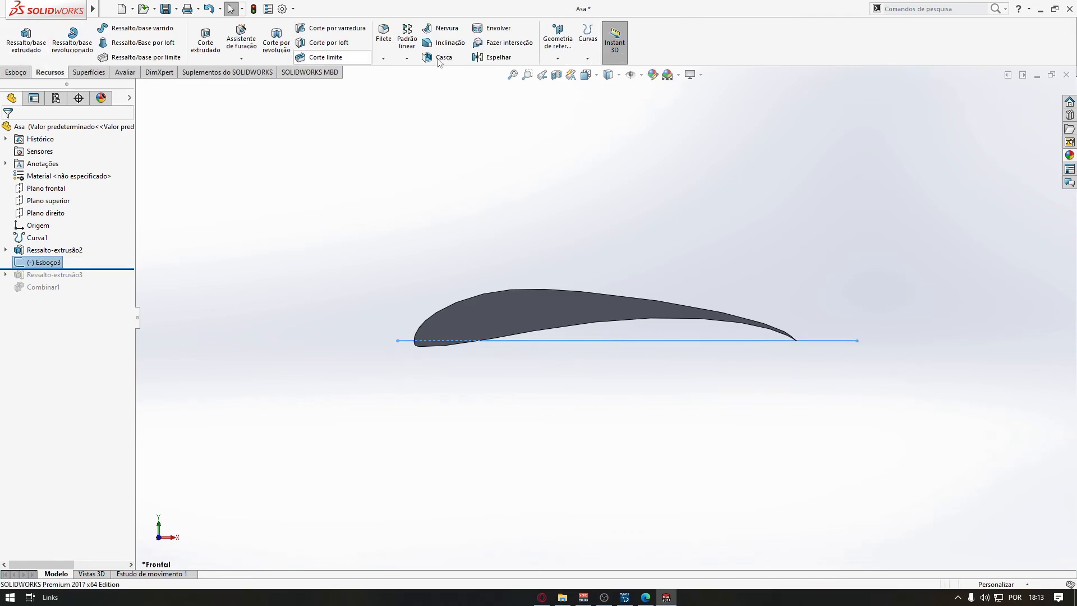
{"action": "left_click", "coordinate": [588, 34]}
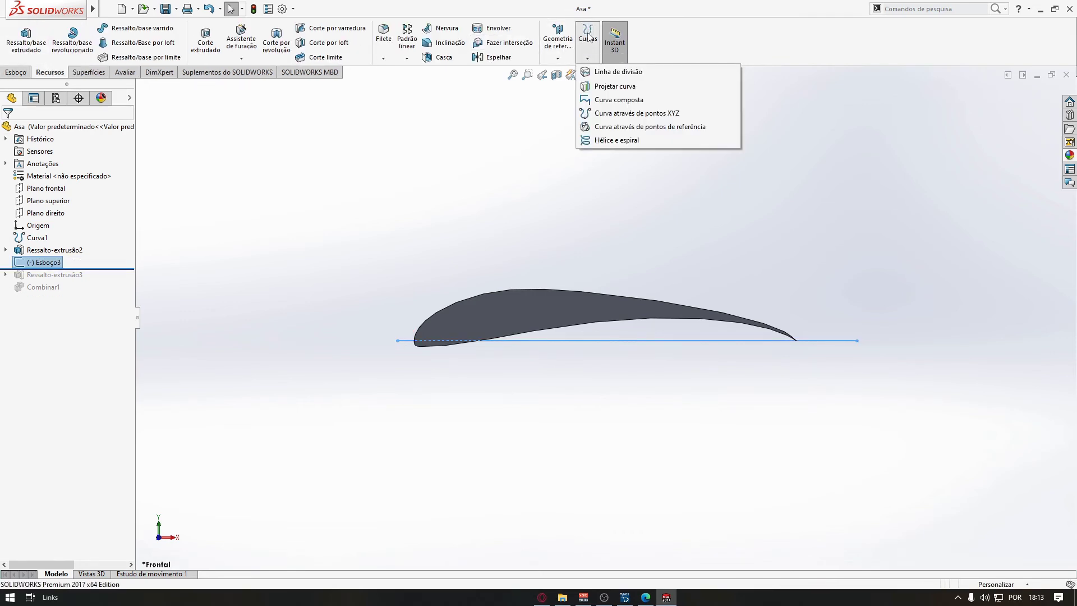
{"action": "left_click", "coordinate": [598, 73]}
{"action": "scroll", "coordinate": [314, 297], "scroll_direction": "up", "scroll_amount": 4}
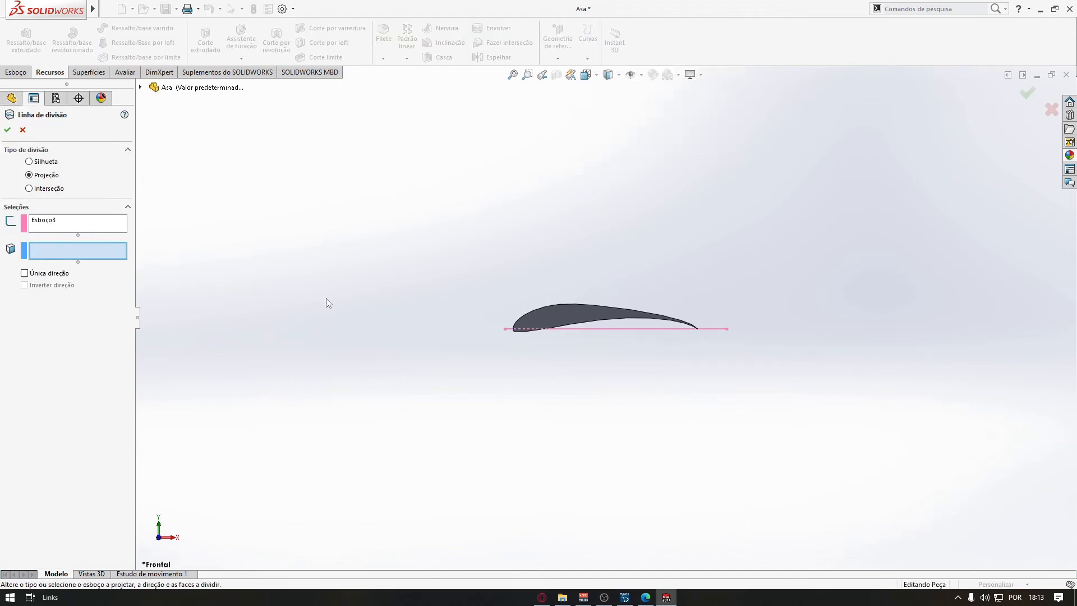
{"action": "left_click_drag", "start_coordinate": [402, 272], "coordinate": [443, 281]}
{"action": "middle_click_drag", "start_coordinate": [276, 292], "coordinate": [497, 289]}
{"action": "left_click", "coordinate": [554, 335]}
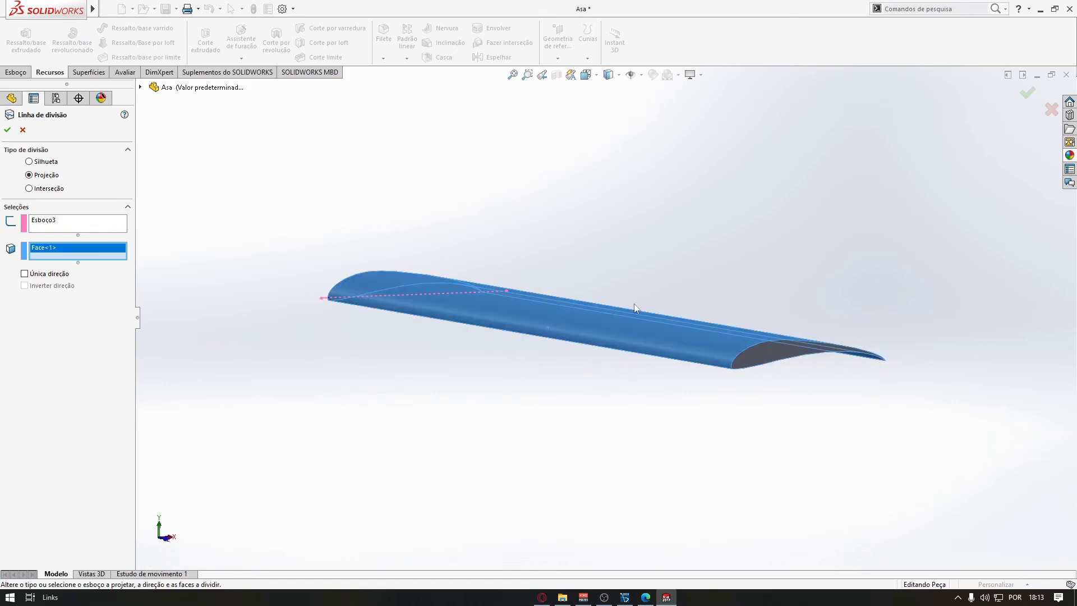
{"action": "middle_click_drag", "start_coordinate": [635, 308], "coordinate": [574, 292]}
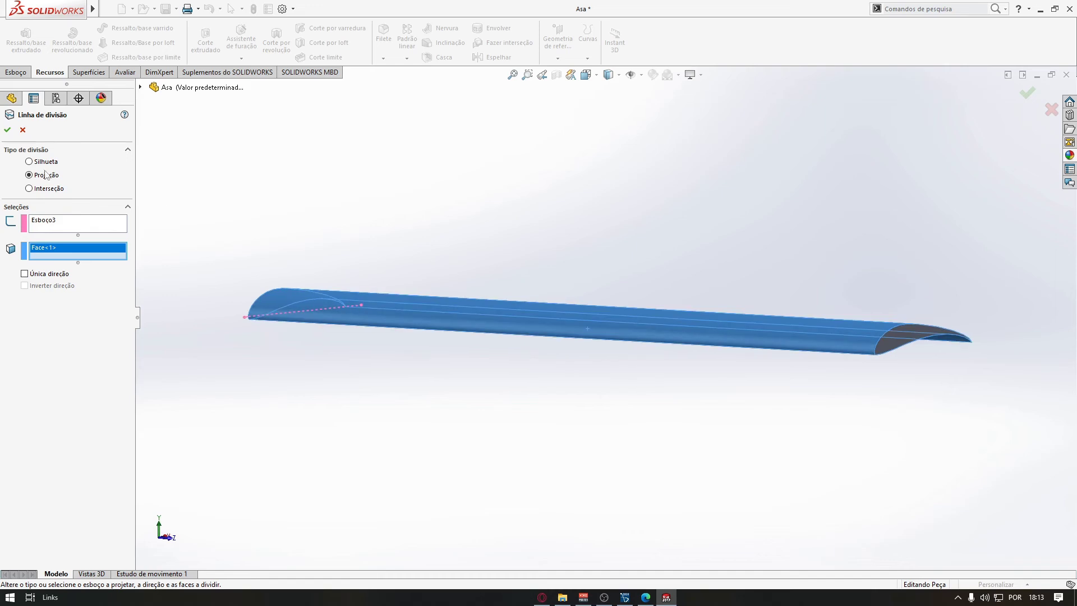
{"action": "left_click", "coordinate": [6, 129]}
Step: Inspect the narrow split face under the leading edge and check the split line's sketch against the airfoil in front view
{"action": "scroll", "coordinate": [811, 344], "scroll_direction": "down", "scroll_amount": 3}
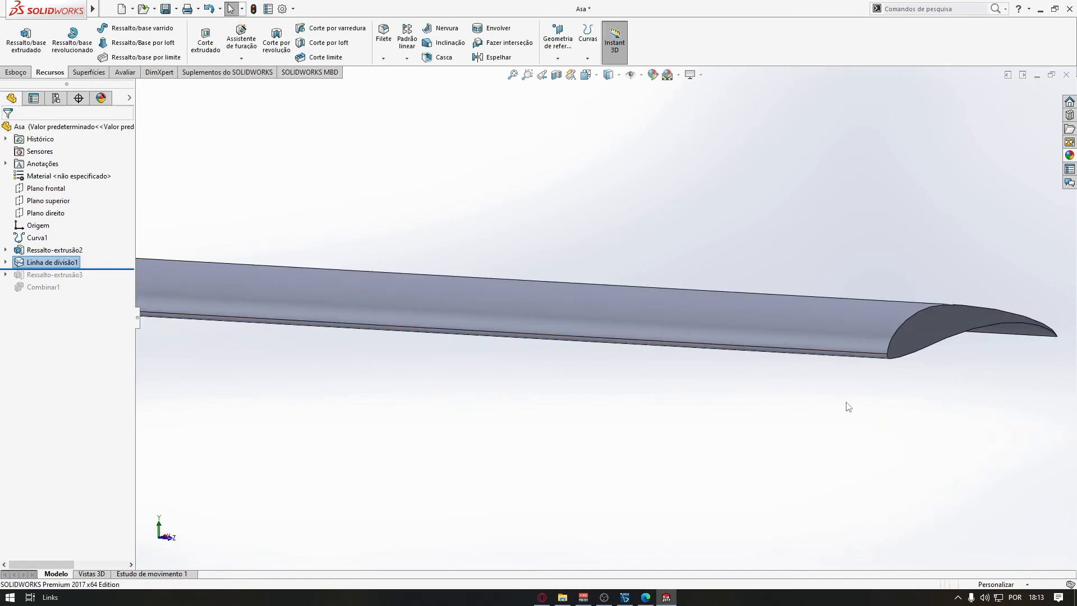
{"action": "middle_click_drag", "start_coordinate": [846, 404], "coordinate": [829, 363]}
{"action": "left_click", "coordinate": [829, 366]}
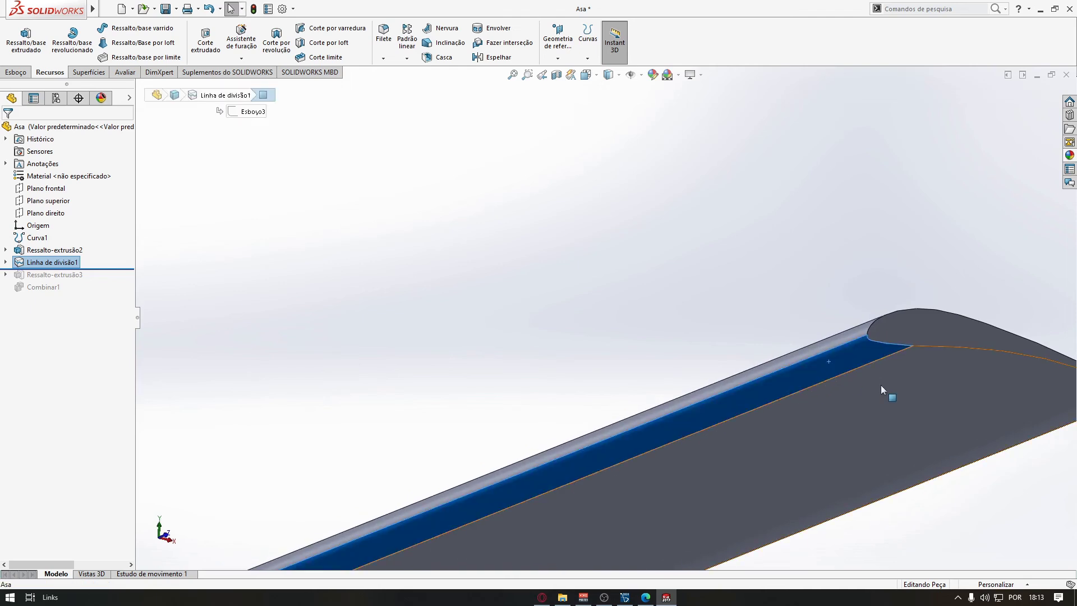
{"action": "left_click", "coordinate": [6, 262]}
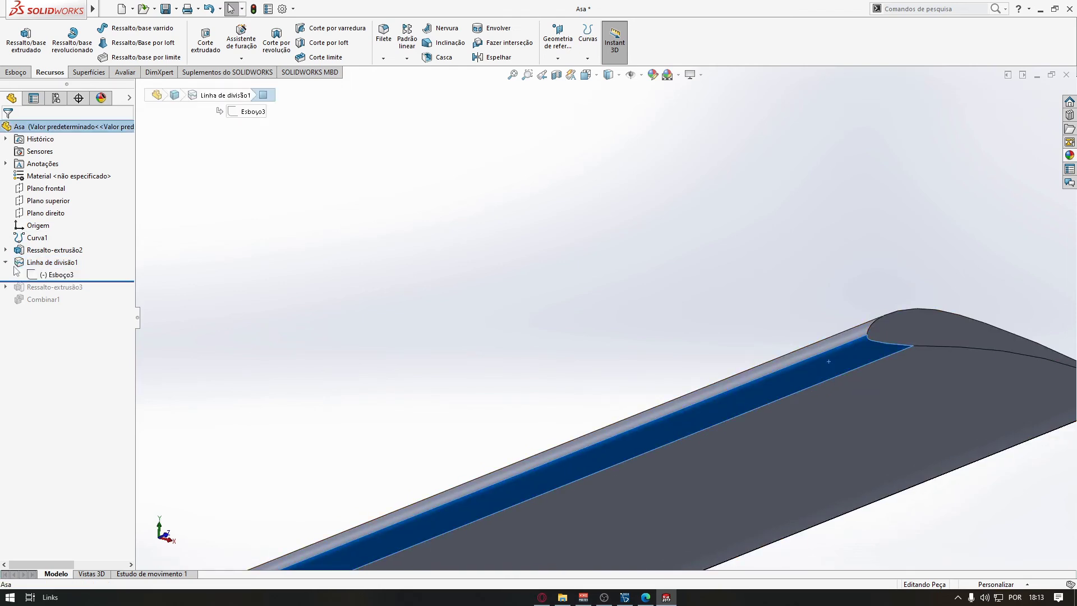
{"action": "left_click", "coordinate": [56, 275]}
{"action": "scroll", "coordinate": [675, 358], "scroll_direction": "up", "scroll_amount": 2}
{"action": "key", "text": "ctrl+1"}
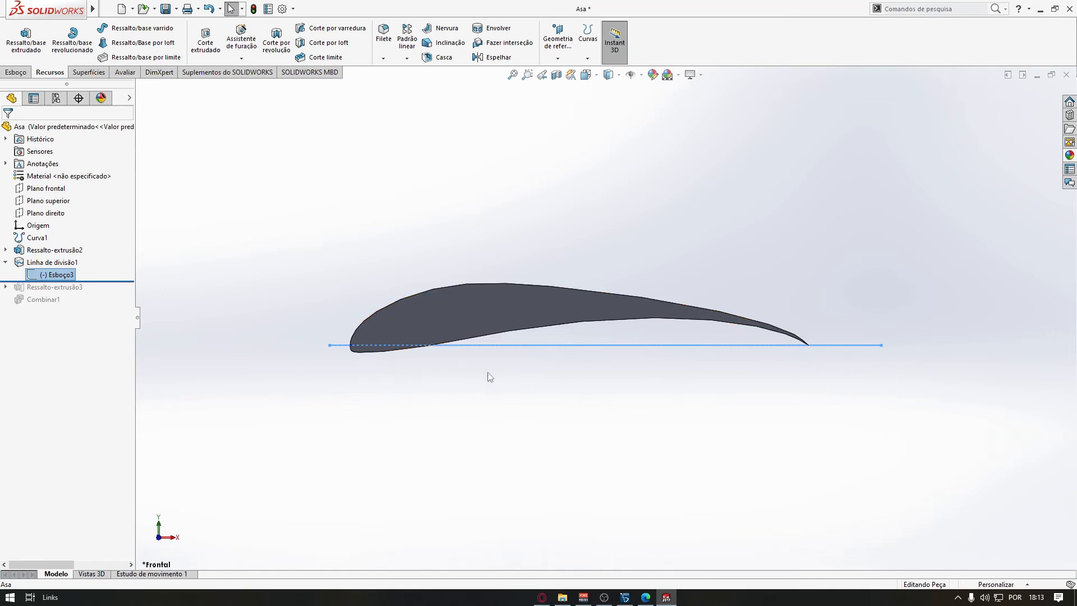
{"action": "middle_click_drag", "start_coordinate": [490, 377], "coordinate": [575, 375]}
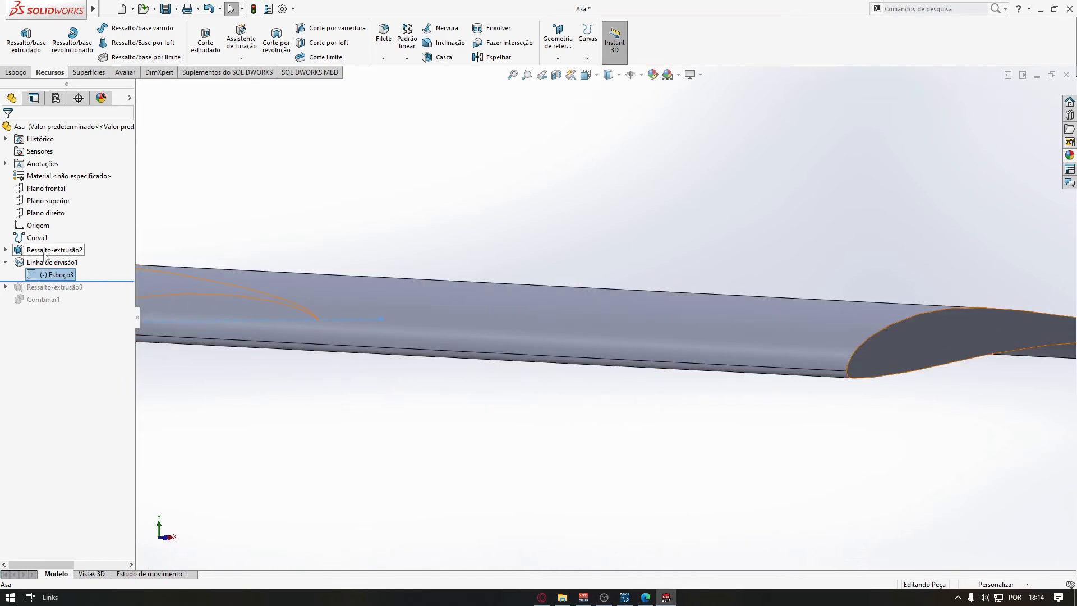
Step: Examine the separated lower leading-edge face and the wing's upper face along the whole wing and around the nose
{"action": "key", "text": "f"}
{"action": "left_click", "coordinate": [319, 396]}
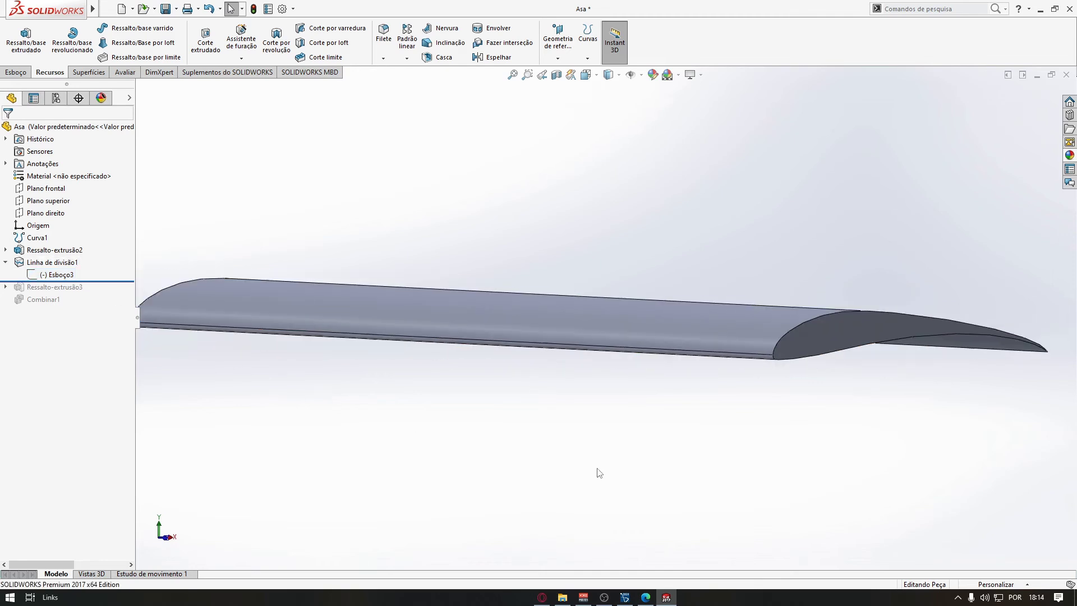
{"action": "middle_click_drag", "start_coordinate": [600, 473], "coordinate": [608, 373]}
{"action": "left_click", "coordinate": [672, 196]}
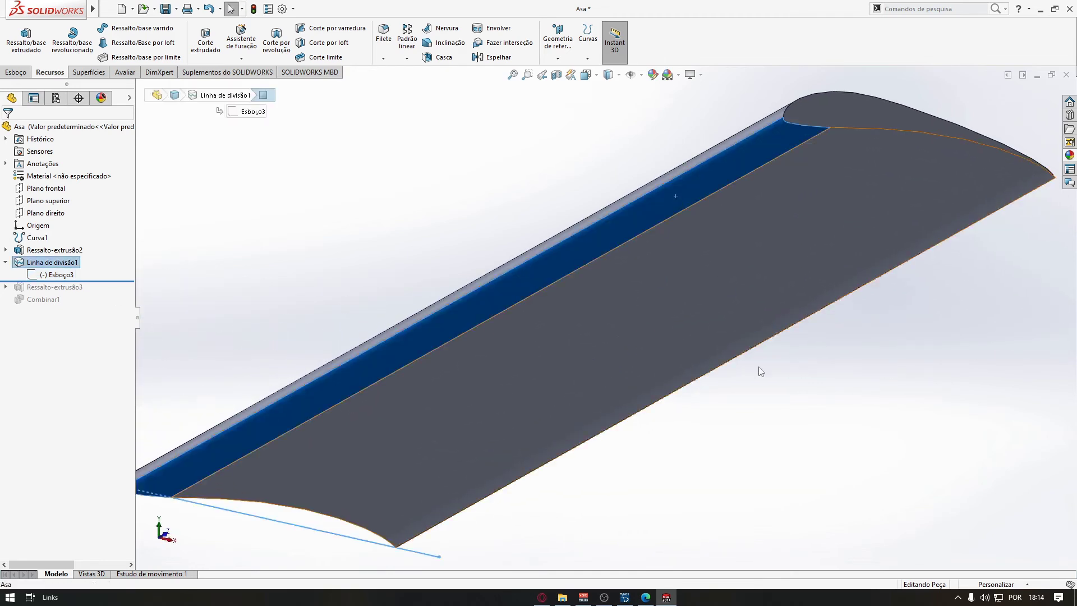
{"action": "left_click", "coordinate": [815, 291]}
{"action": "middle_click_drag", "start_coordinate": [815, 290], "coordinate": [516, 298]}
{"action": "scroll", "coordinate": [477, 312], "scroll_direction": "down", "scroll_amount": 5}
{"action": "scroll", "coordinate": [490, 301], "scroll_direction": "down", "scroll_amount": 5}
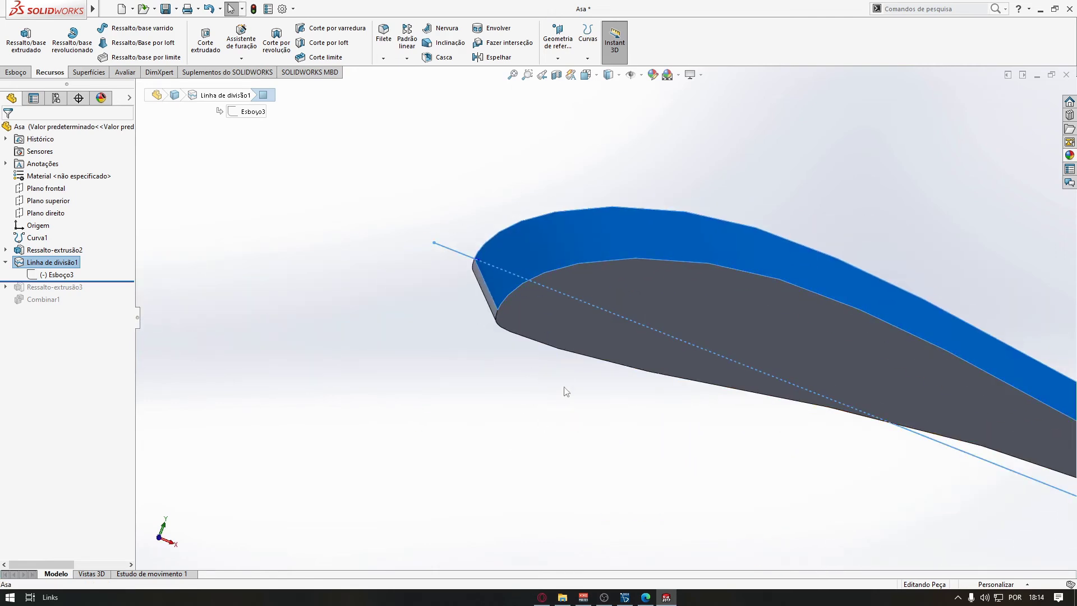
{"action": "middle_click_drag", "start_coordinate": [566, 391], "coordinate": [606, 374]}
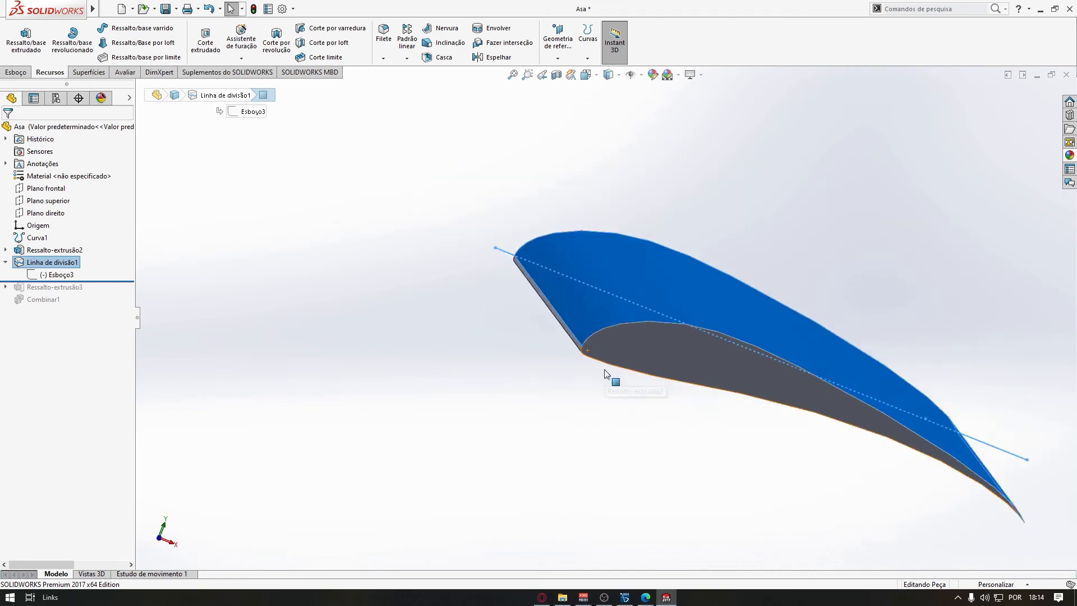
{"action": "scroll", "coordinate": [702, 354], "scroll_direction": "up", "scroll_amount": 5}
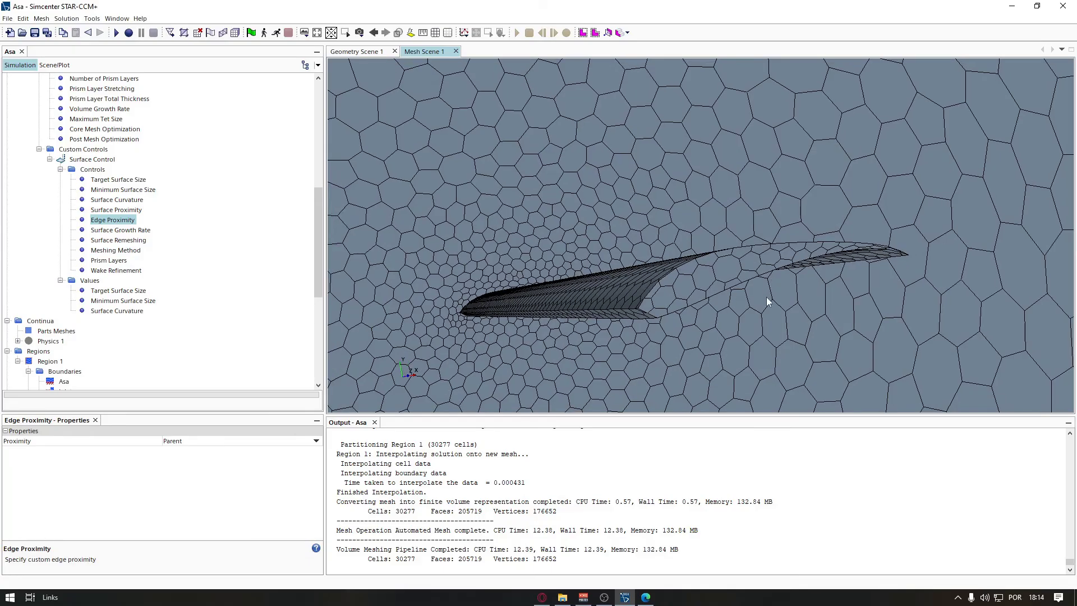
Step: Switch to STAR-CCM+ and review the surface control's Target Surface Size, Minimum Surface Size and Surface Curvature settings
{"action": "mouse_move", "coordinate": [767, 298]}
{"action": "left_mouse_down"}
{"action": "mouse_move", "coordinate": [737, 293]}
{"action": "mouse_move", "coordinate": [742, 269]}
{"action": "mouse_move", "coordinate": [739, 290]}
{"action": "mouse_move", "coordinate": [778, 289]}
{"action": "left_mouse_up"}
{"action": "scroll", "coordinate": [230, 268], "scroll_direction": "down", "scroll_amount": 3}
{"action": "scroll", "coordinate": [231, 268], "scroll_direction": "up", "scroll_amount": 3}
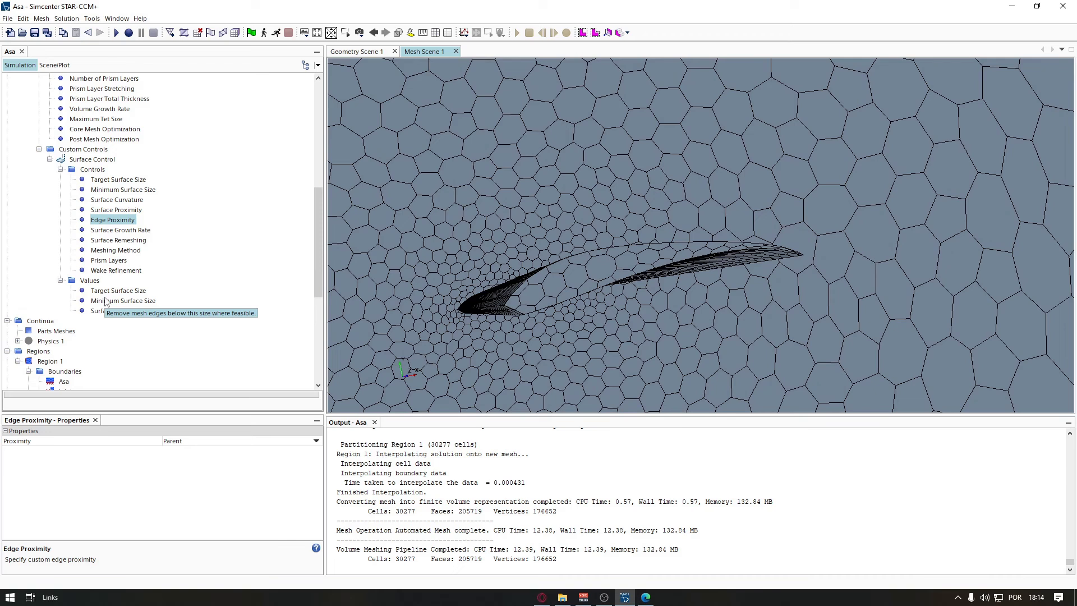
{"action": "left_click", "coordinate": [112, 291]}
{"action": "left_click", "coordinate": [117, 302]}
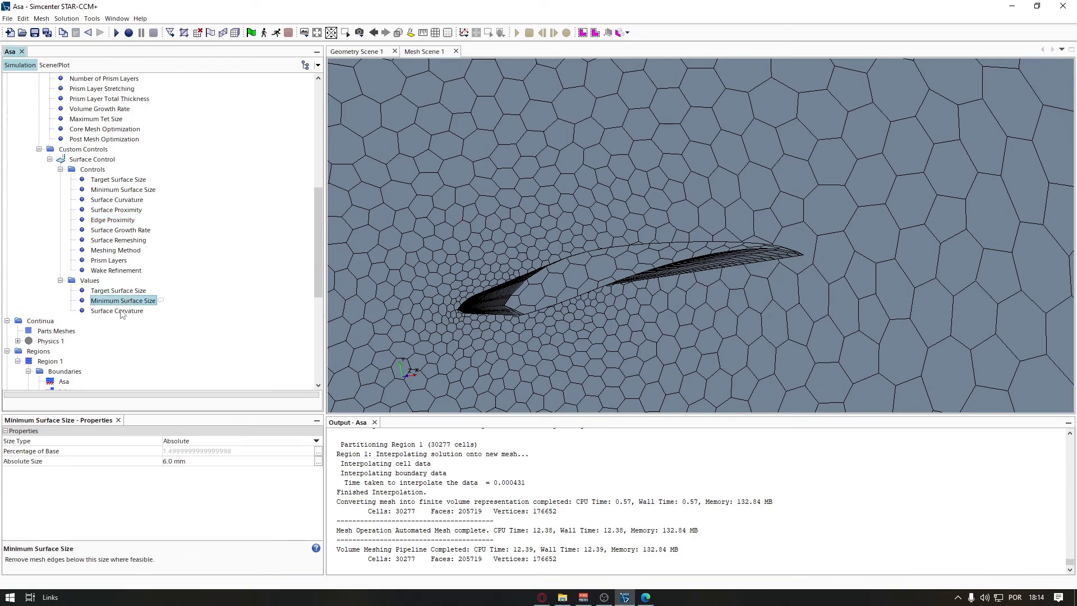
{"action": "left_click", "coordinate": [123, 311]}
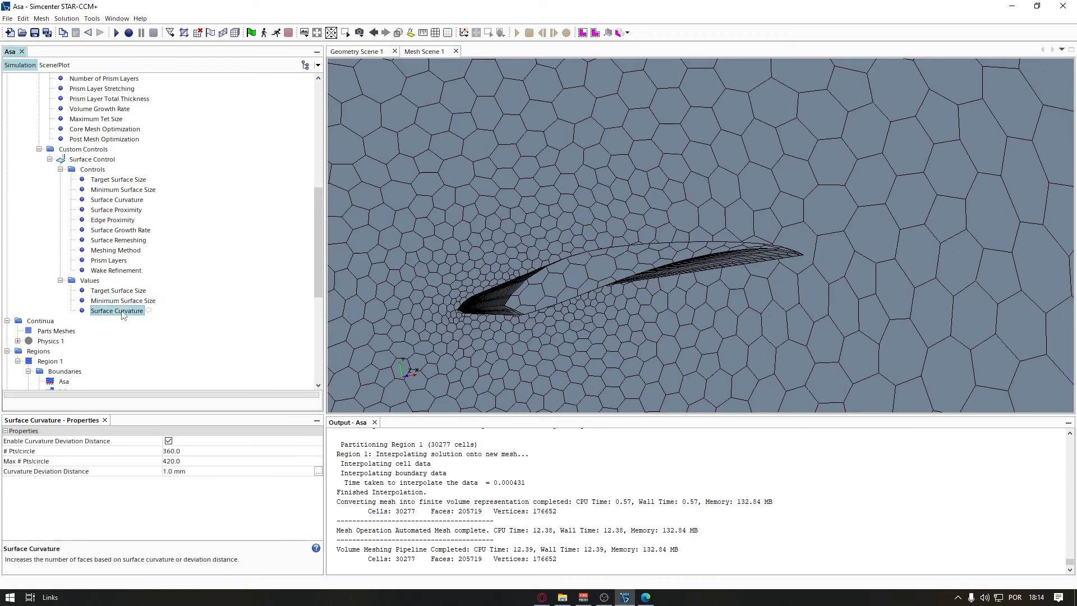
{"action": "left_click", "coordinate": [87, 161]}
{"action": "left_click", "coordinate": [120, 180]}
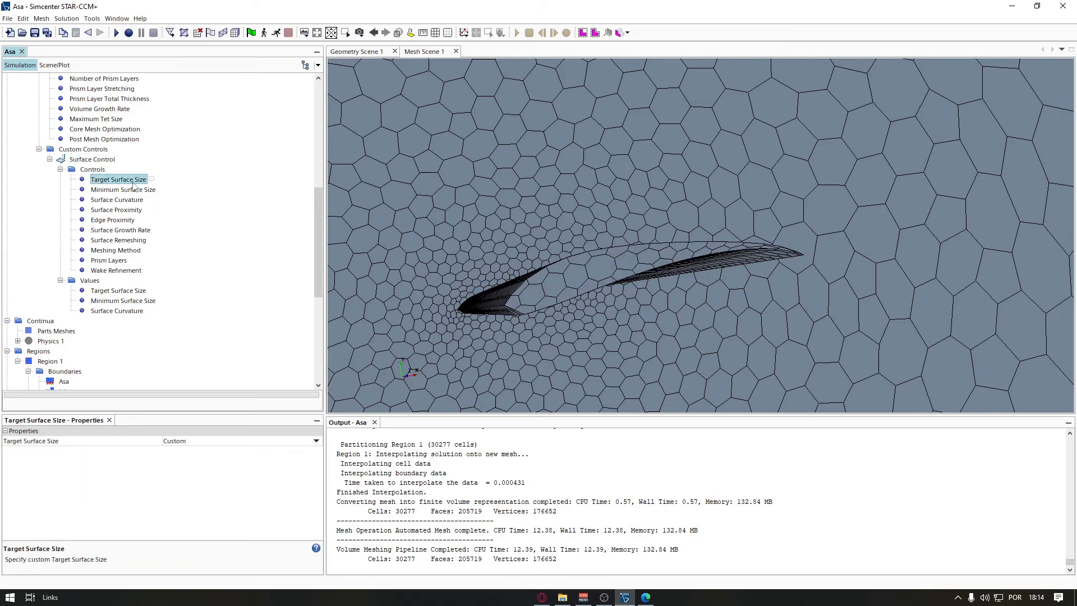
{"action": "left_click", "coordinate": [133, 191]}
{"action": "scroll", "coordinate": [646, 305], "scroll_direction": "down", "scroll_amount": 3}
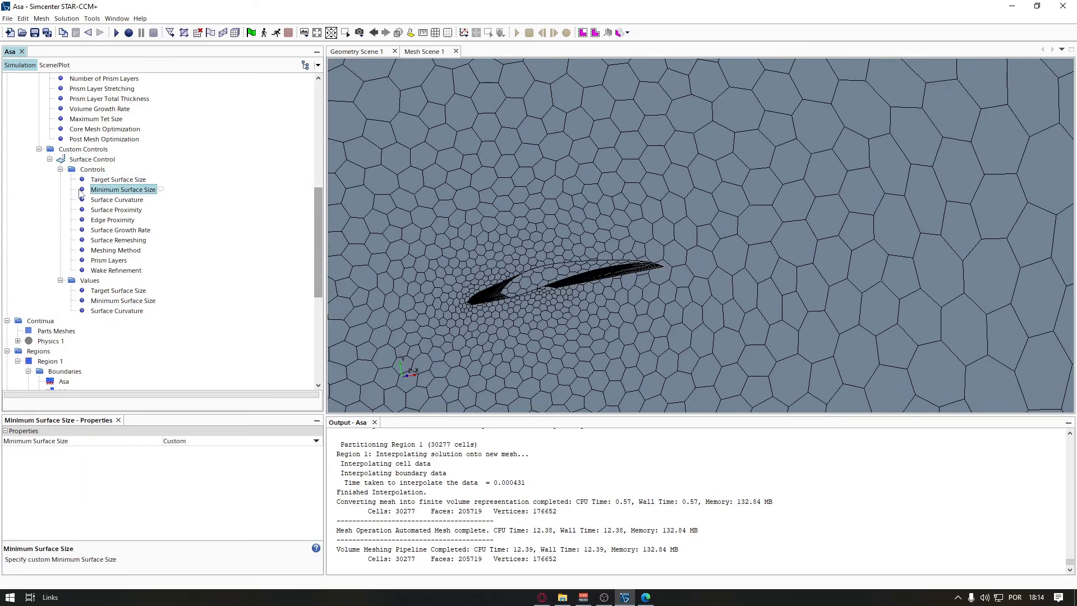
Step: Review the default controls for Number of Prism Layers, Prism Layer Stretching, Auto-Repair Minimum Proximity and Surface Growth Rate
{"action": "scroll", "coordinate": [101, 225], "scroll_direction": "up", "scroll_amount": 2}
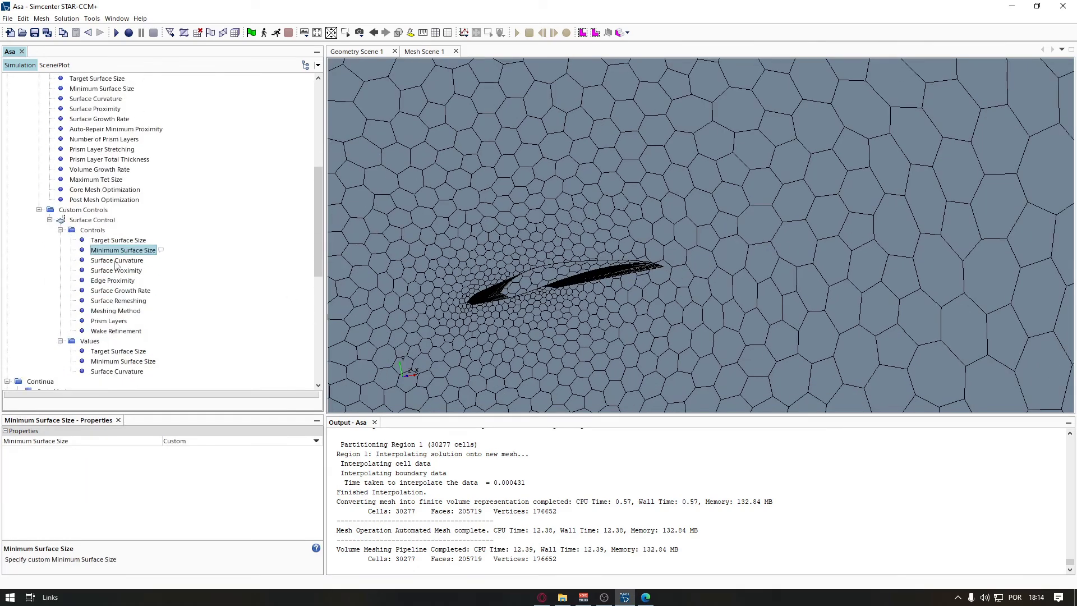
{"action": "scroll", "coordinate": [84, 337], "scroll_direction": "up", "scroll_amount": 4}
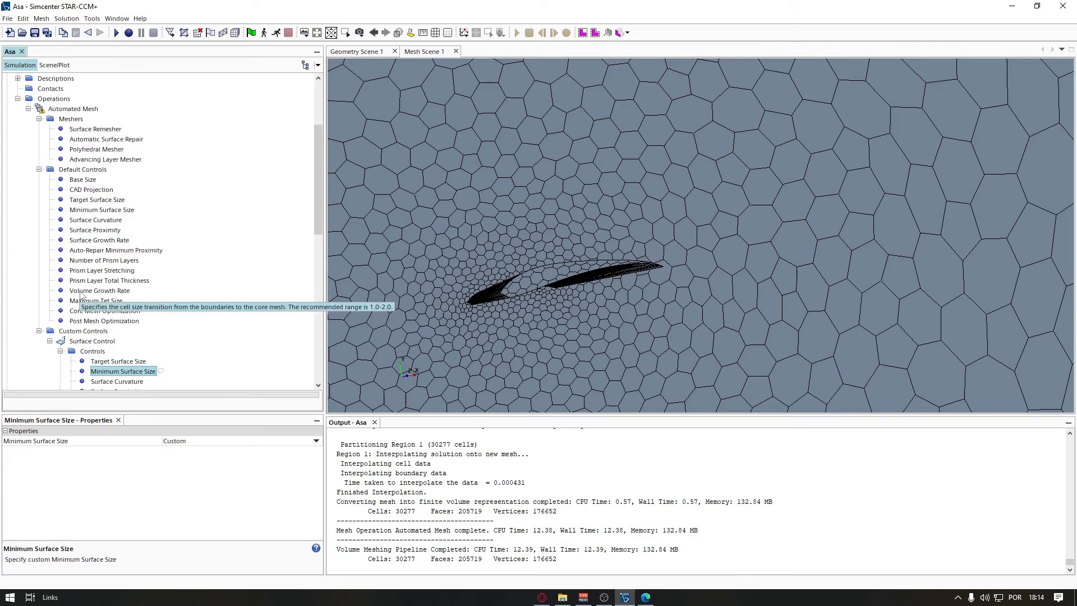
{"action": "left_click", "coordinate": [93, 261]}
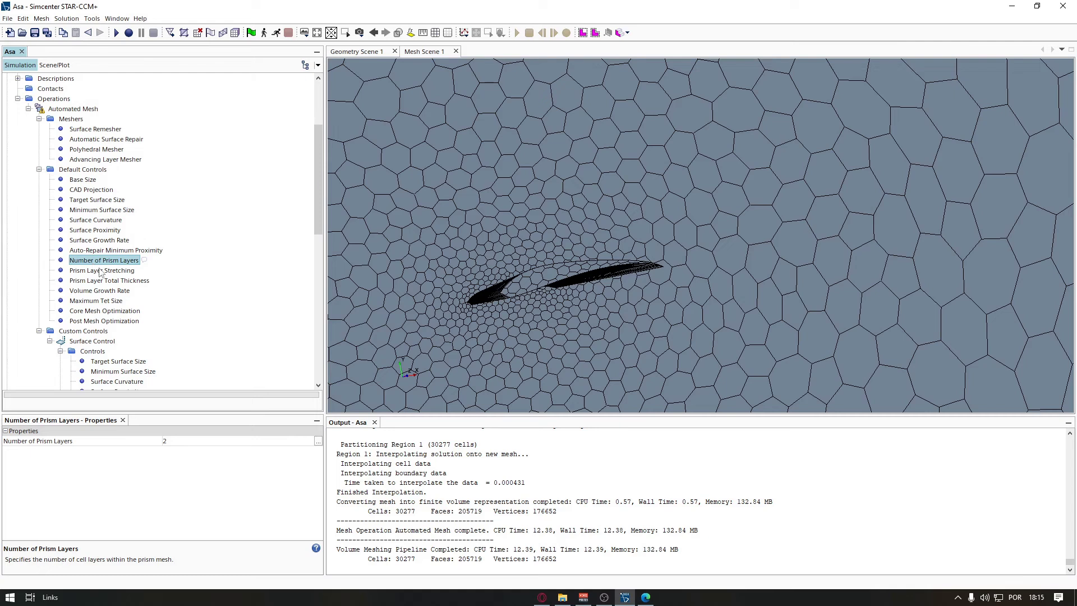
{"action": "left_click", "coordinate": [101, 272]}
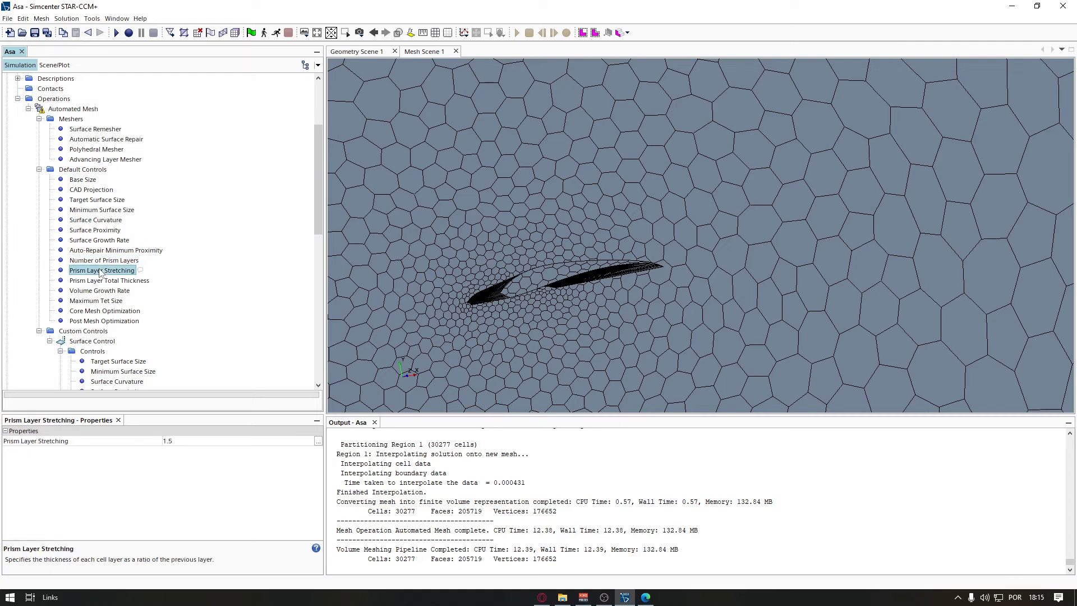
{"action": "left_click", "coordinate": [108, 252]}
{"action": "left_click", "coordinate": [99, 240]}
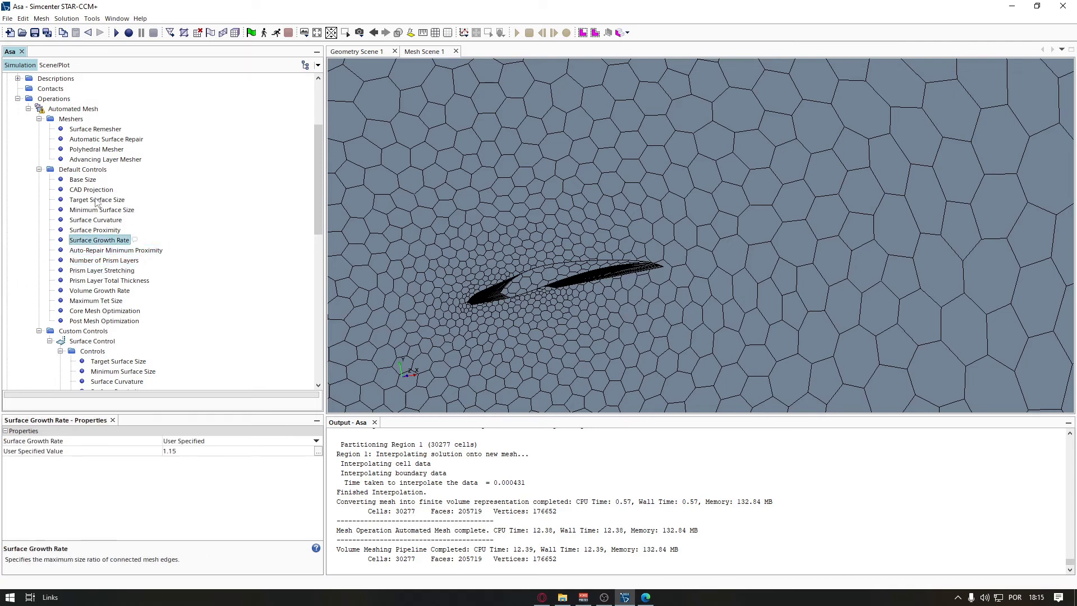
Step: Examine the mesh on the outer faces of the flow domain, including the prism layers around the red inlet face
{"action": "scroll", "coordinate": [544, 292], "scroll_direction": "up", "scroll_amount": 10}
{"action": "scroll", "coordinate": [545, 291], "scroll_direction": "down", "scroll_amount": 5}
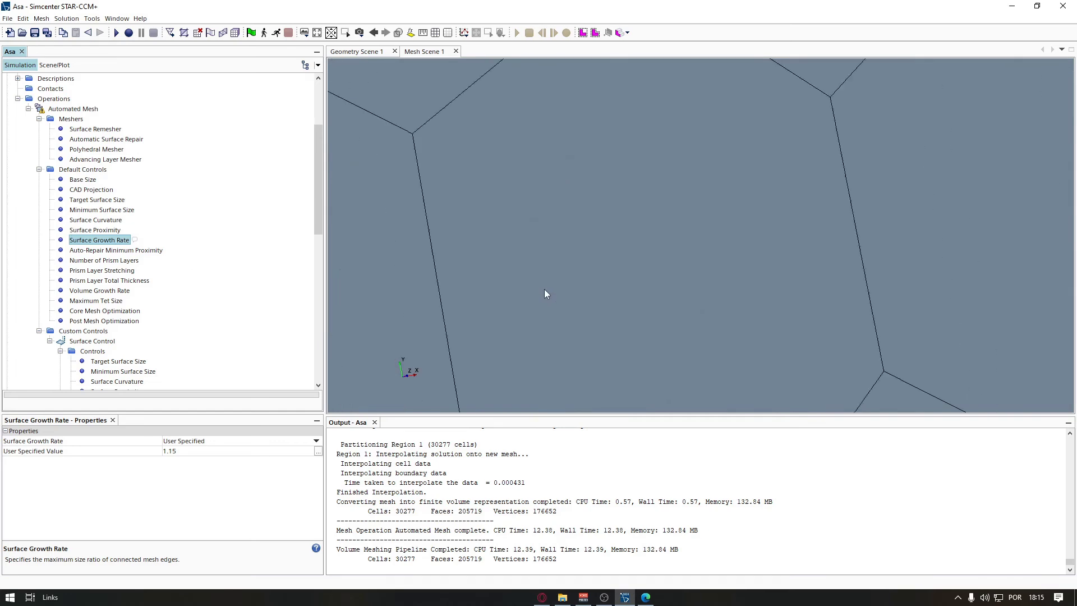
{"action": "scroll", "coordinate": [709, 338], "scroll_direction": "down", "scroll_amount": 6}
{"action": "left_click_drag", "start_coordinate": [710, 338], "coordinate": [784, 335]}
{"action": "scroll", "coordinate": [624, 242], "scroll_direction": "up", "scroll_amount": 3}
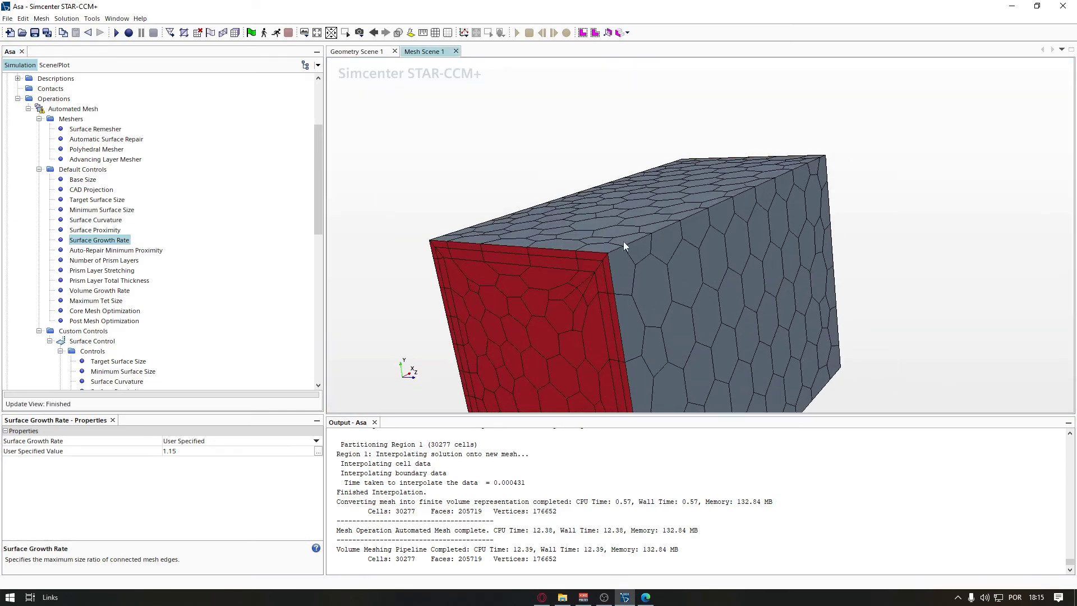
{"action": "left_click_drag", "start_coordinate": [645, 286], "coordinate": [645, 163]}
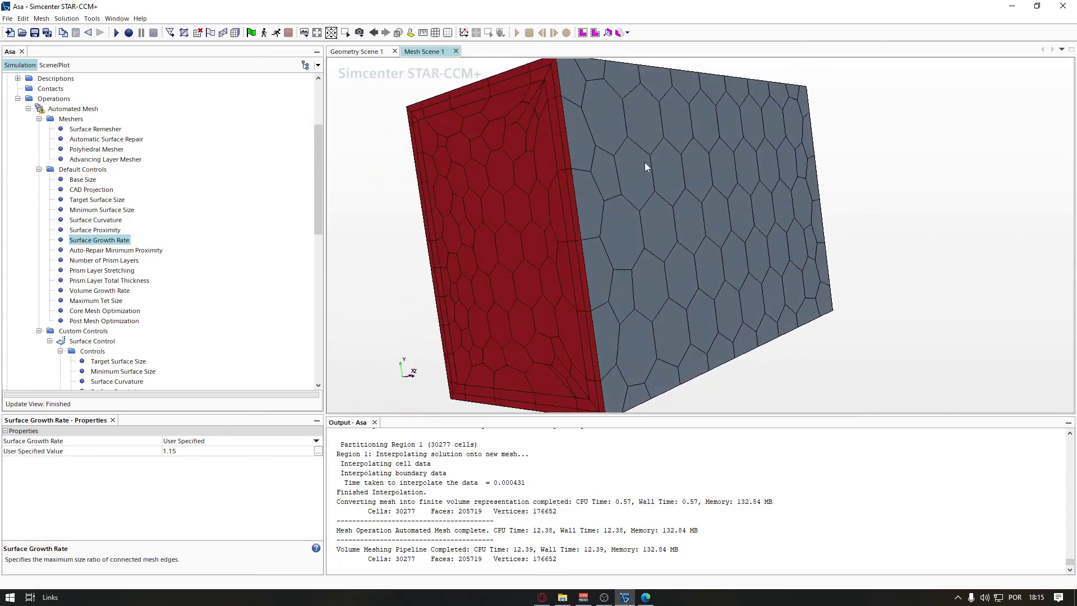
{"action": "scroll", "coordinate": [645, 163], "scroll_direction": "up", "scroll_amount": 5}
Step: Highlight the surface assigned to the surface control and restore the stored View 2 in the mesh scene
{"action": "scroll", "coordinate": [121, 264], "scroll_direction": "down", "scroll_amount": 4}
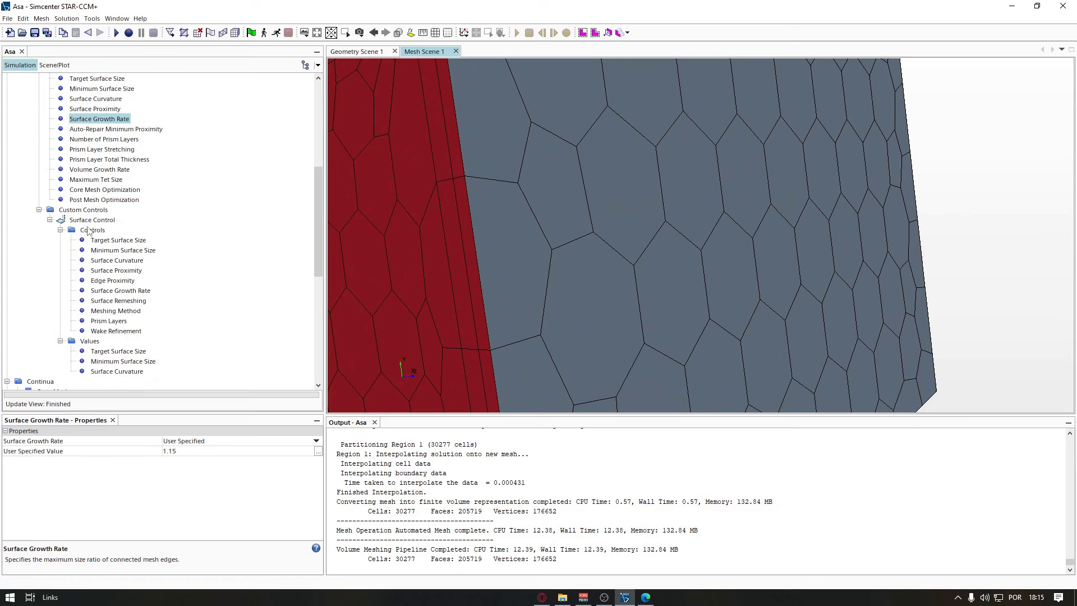
{"action": "left_click", "coordinate": [50, 220]}
{"action": "left_click", "coordinate": [74, 223]}
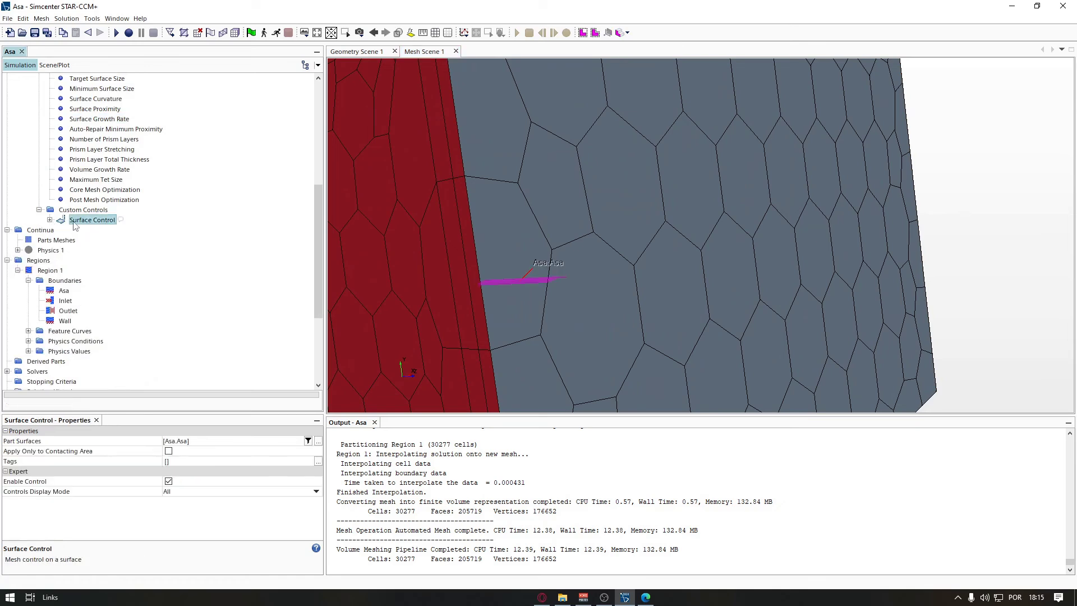
{"action": "left_click", "coordinate": [359, 32]}
{"action": "mouse_move", "coordinate": [392, 68]}
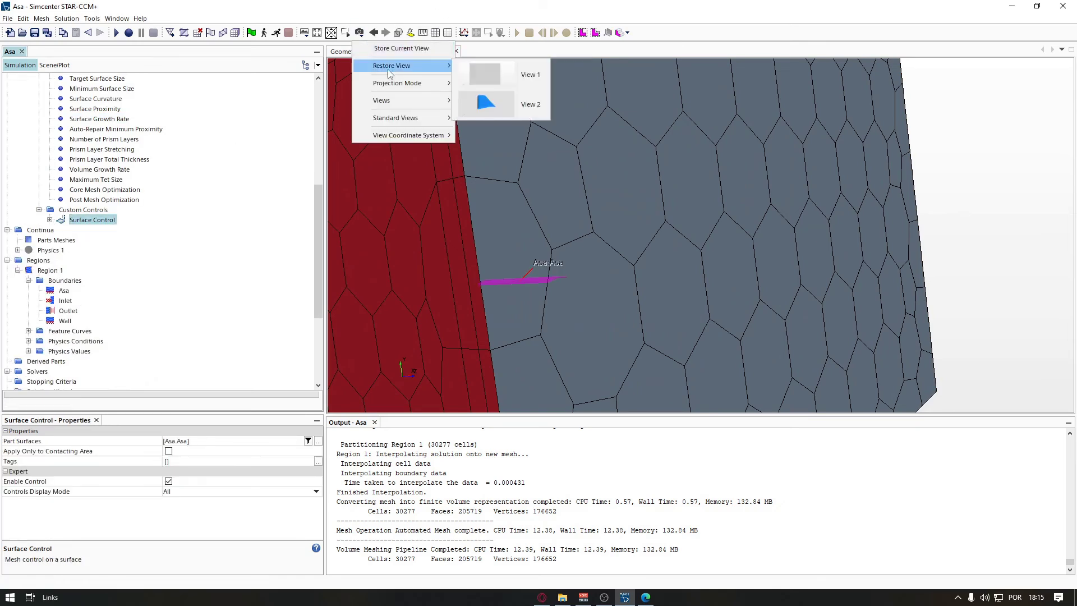
{"action": "left_click", "coordinate": [508, 105]}
{"action": "left_click", "coordinate": [497, 265]}
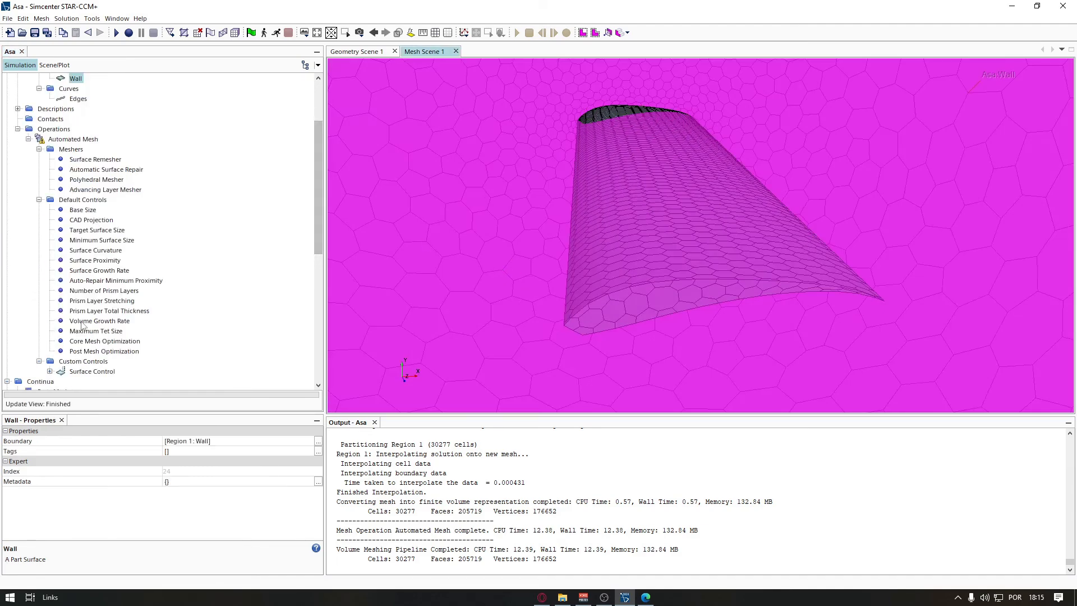
Step: Review the control types offered for a new custom mesh control, including Volumetric Control, without creating one
{"action": "scroll", "coordinate": [84, 294], "scroll_direction": "down", "scroll_amount": 3}
{"action": "left_click", "coordinate": [86, 273]}
{"action": "right_click", "coordinate": [85, 272]}
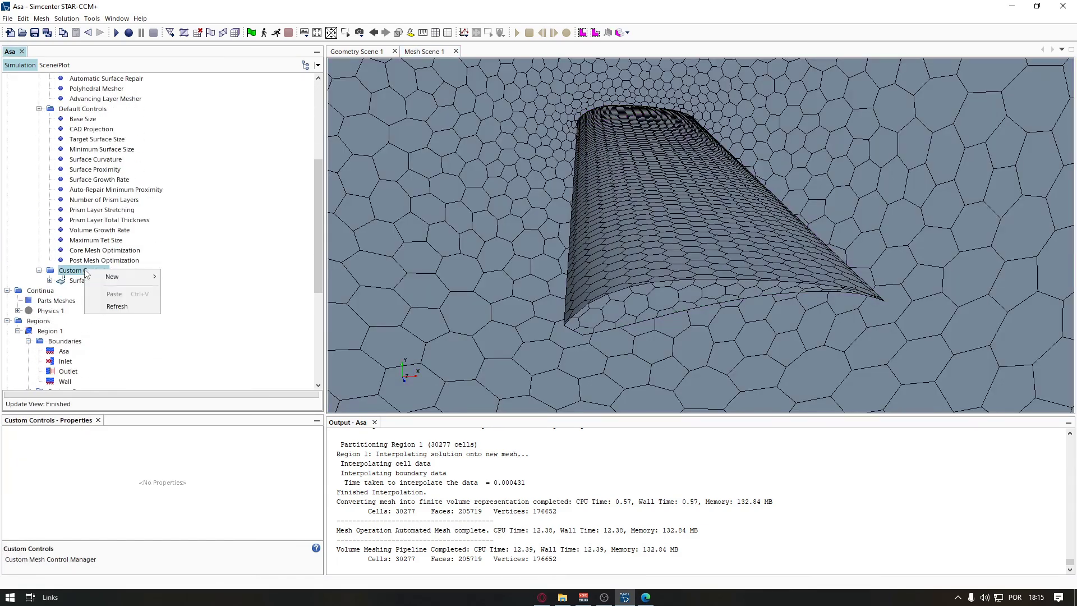
{"action": "mouse_move", "coordinate": [123, 277]}
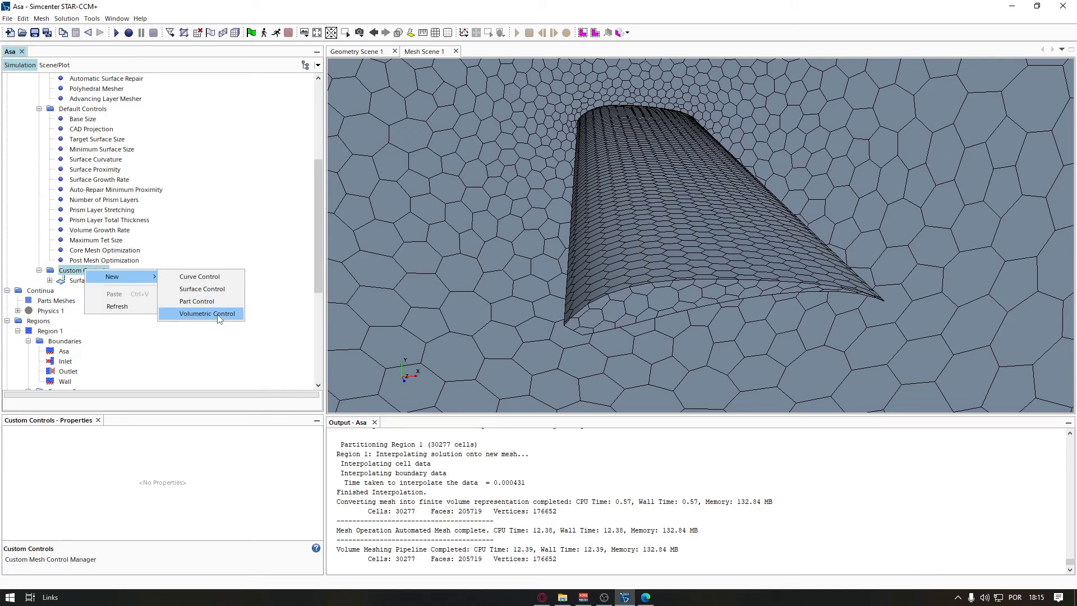
{"action": "left_click", "coordinate": [302, 237]}
{"action": "scroll", "coordinate": [269, 248], "scroll_direction": "up", "scroll_amount": 4}
{"action": "scroll", "coordinate": [224, 252], "scroll_direction": "down", "scroll_amount": 2}
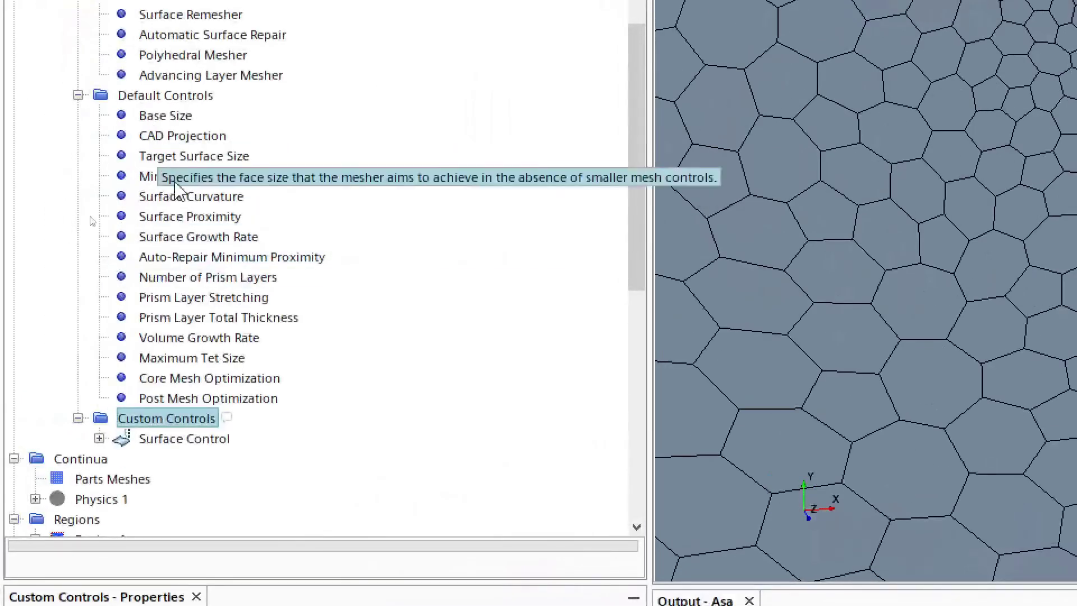
Step: Review the default controls for Minimum Surface Size, Target Surface Size and Surface Curvature
{"action": "left_click", "coordinate": [188, 197]}
{"action": "left_click", "coordinate": [178, 179]}
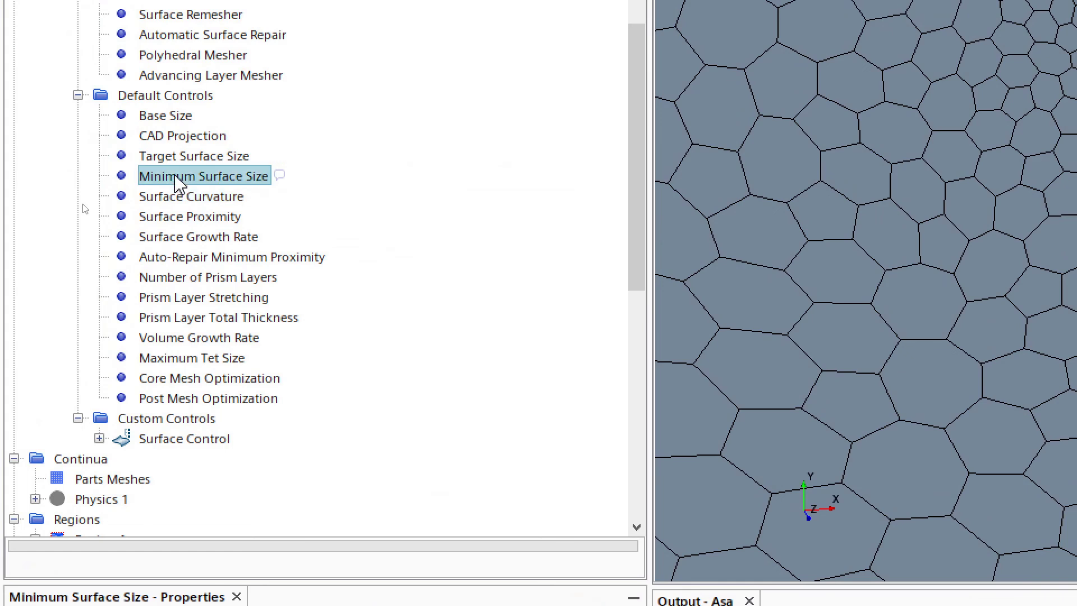
{"action": "left_click", "coordinate": [163, 158]}
{"action": "left_click", "coordinate": [186, 176]}
{"action": "left_click", "coordinate": [200, 198]}
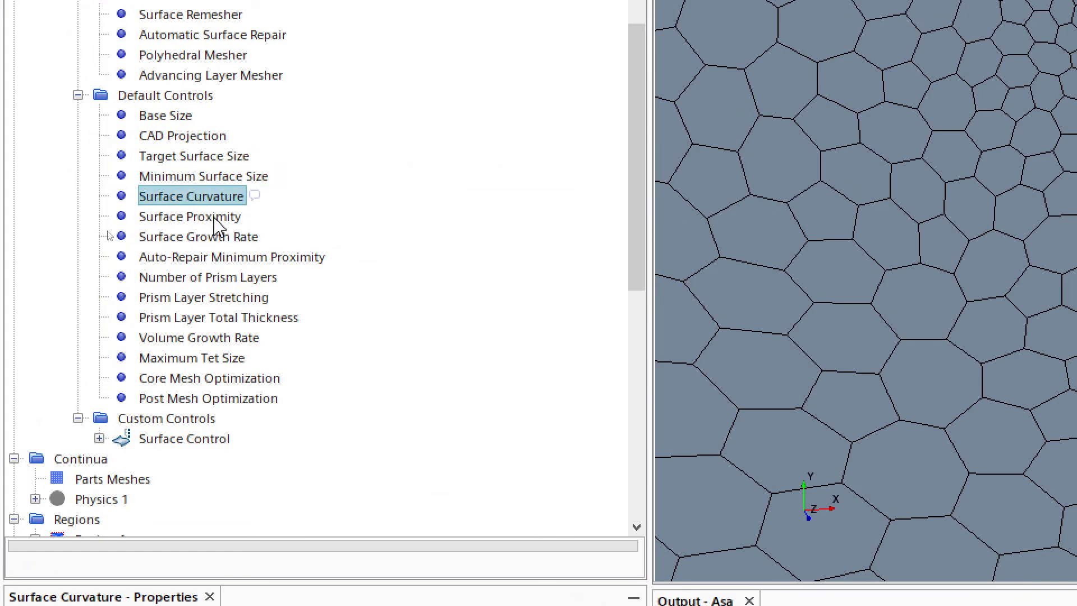
Step: Inspect the Surface Proximity default control and the description of its # Points in gap property
{"action": "left_click", "coordinate": [210, 219]}
{"action": "left_click", "coordinate": [188, 202]}
{"action": "left_click", "coordinate": [184, 221]}
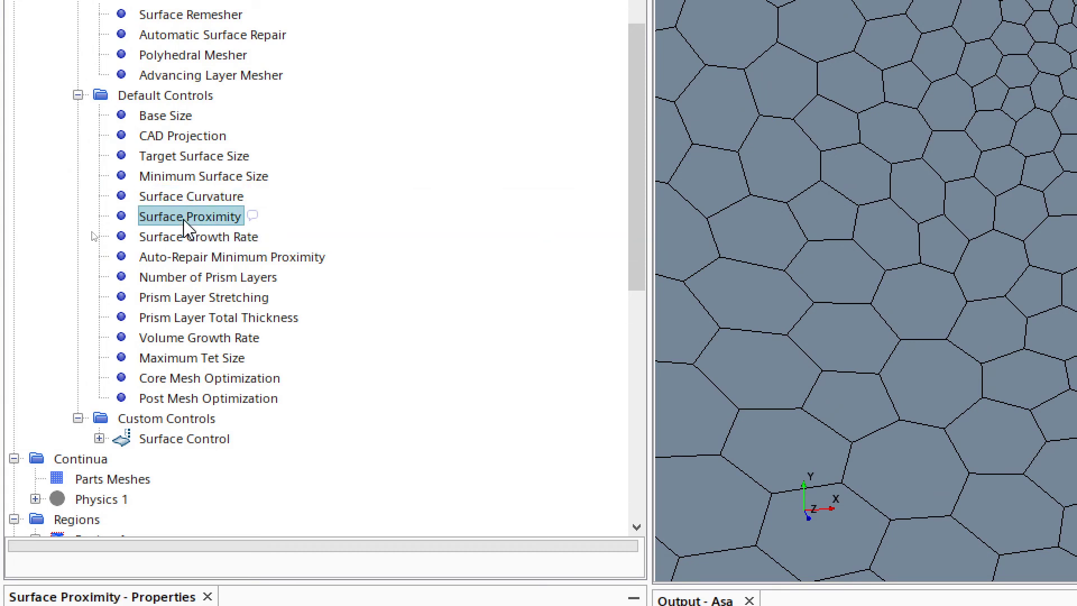
{"action": "scroll", "coordinate": [353, 412], "scroll_direction": "down", "scroll_amount": 4}
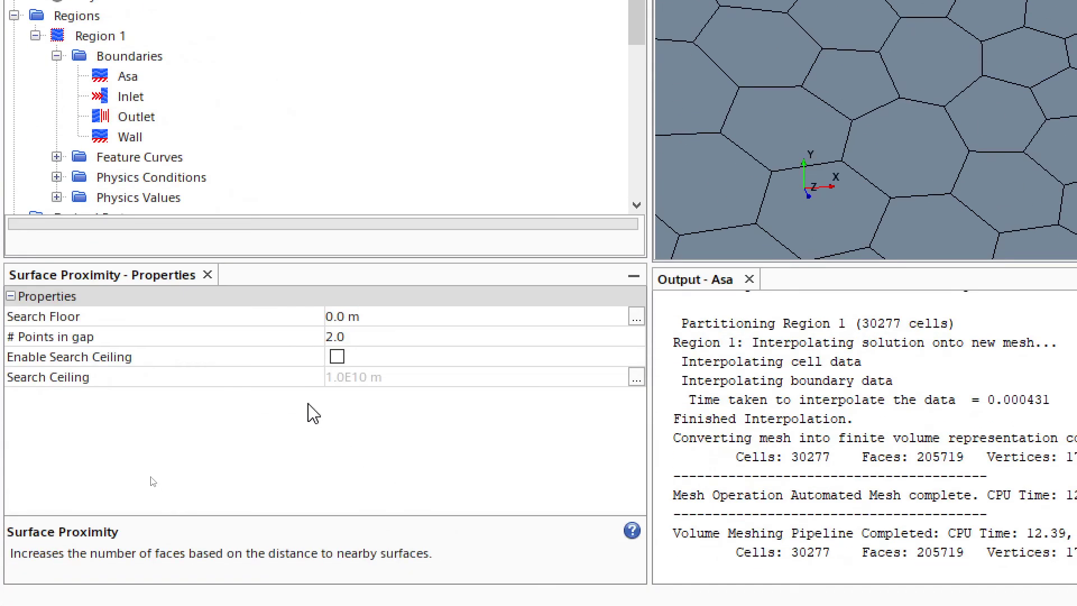
{"action": "left_click", "coordinate": [261, 338]}
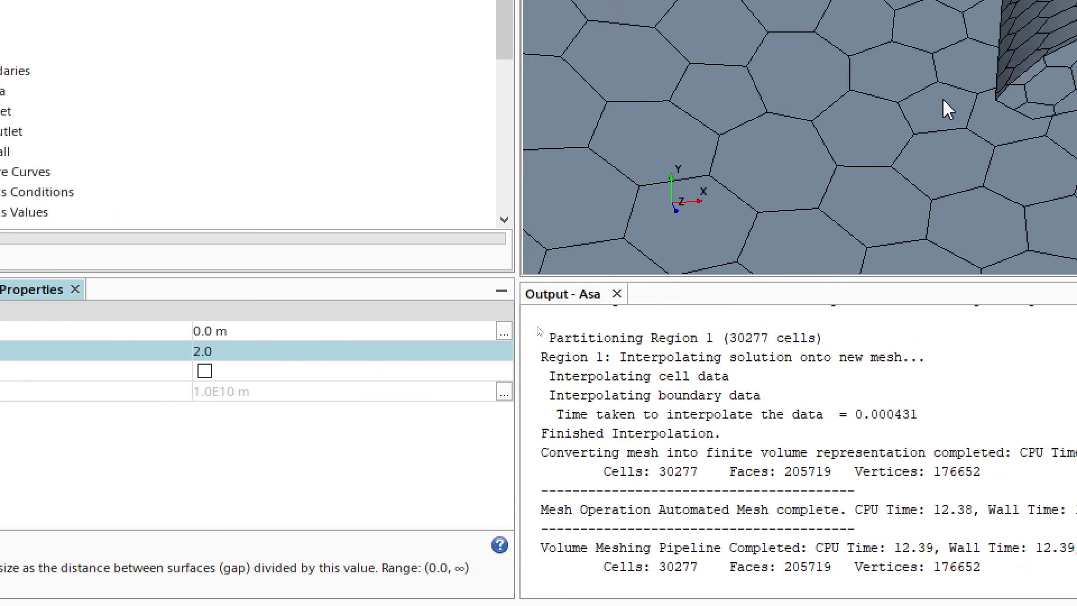
Step: Examine the mesh on the wing and its tip edges in the mesh scene
{"action": "scroll", "coordinate": [928, 126], "scroll_direction": "up", "scroll_amount": 3}
{"action": "scroll", "coordinate": [912, 150], "scroll_direction": "down", "scroll_amount": 4}
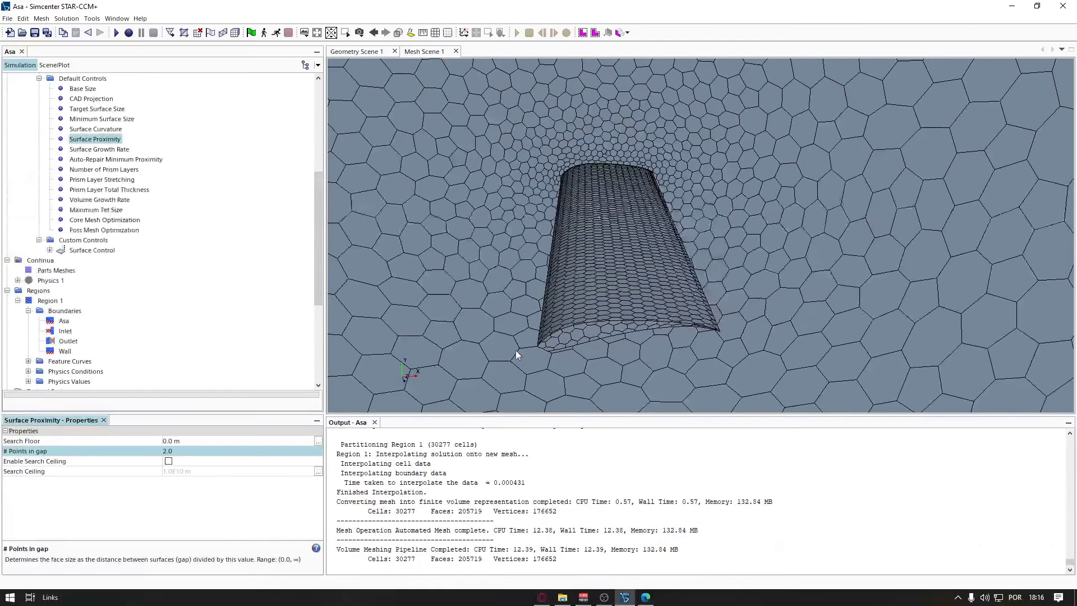
{"action": "scroll", "coordinate": [911, 151], "scroll_direction": "down", "scroll_amount": 1}
{"action": "left_click_drag", "start_coordinate": [588, 364], "coordinate": [611, 268]}
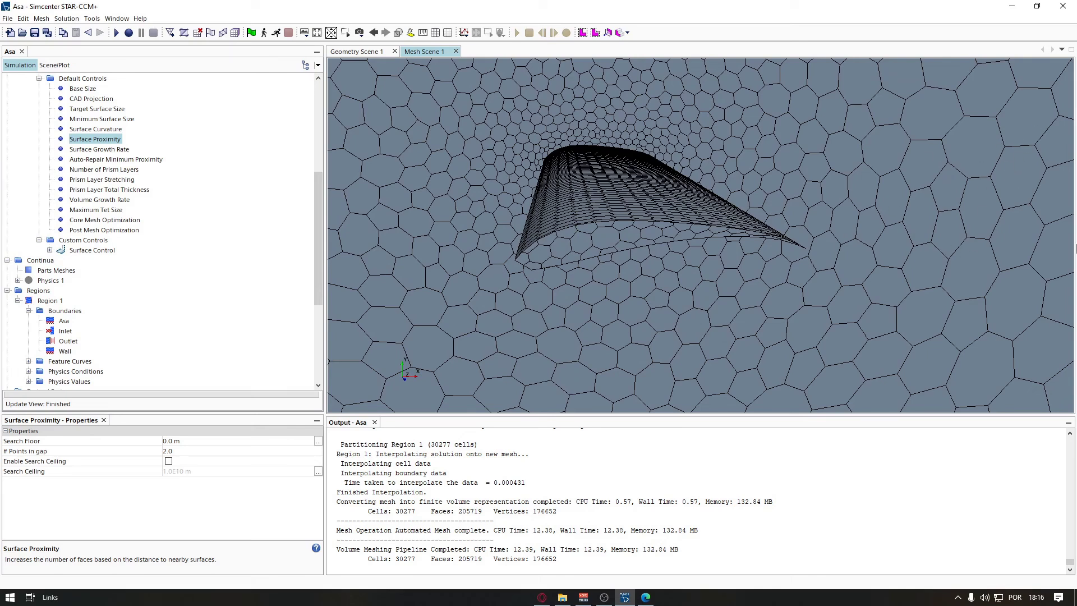
Step: Review # Points in gap again, plus the Surface Growth Rate, Volume Growth Rate, Maximum Tet Size and Post Mesh Optimization default controls
{"action": "scroll", "coordinate": [189, 235], "scroll_direction": "up", "scroll_amount": 3}
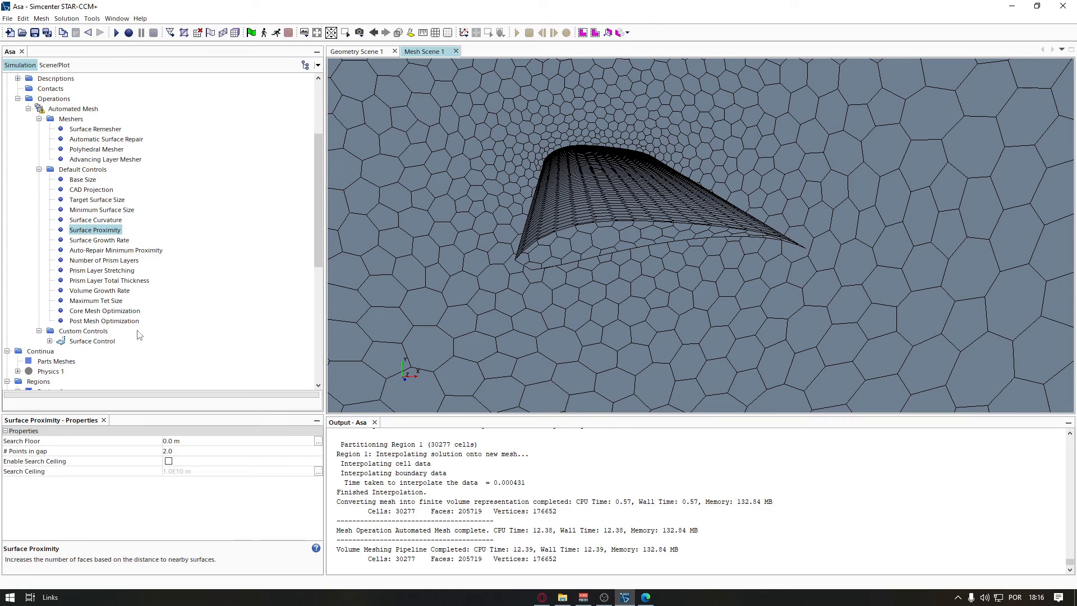
{"action": "left_click", "coordinate": [49, 452]}
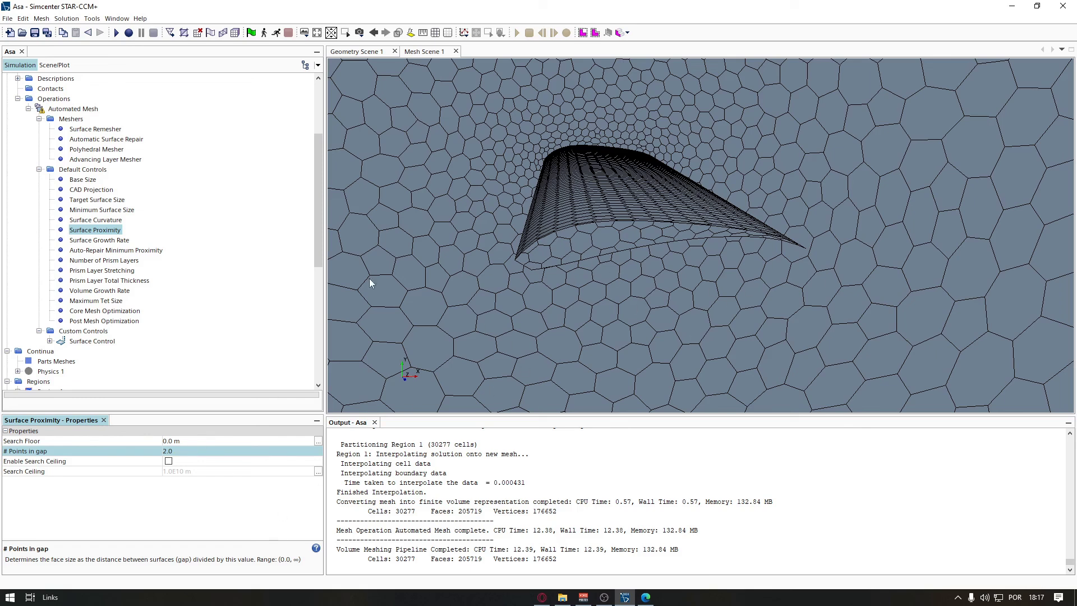
{"action": "left_click", "coordinate": [85, 242]}
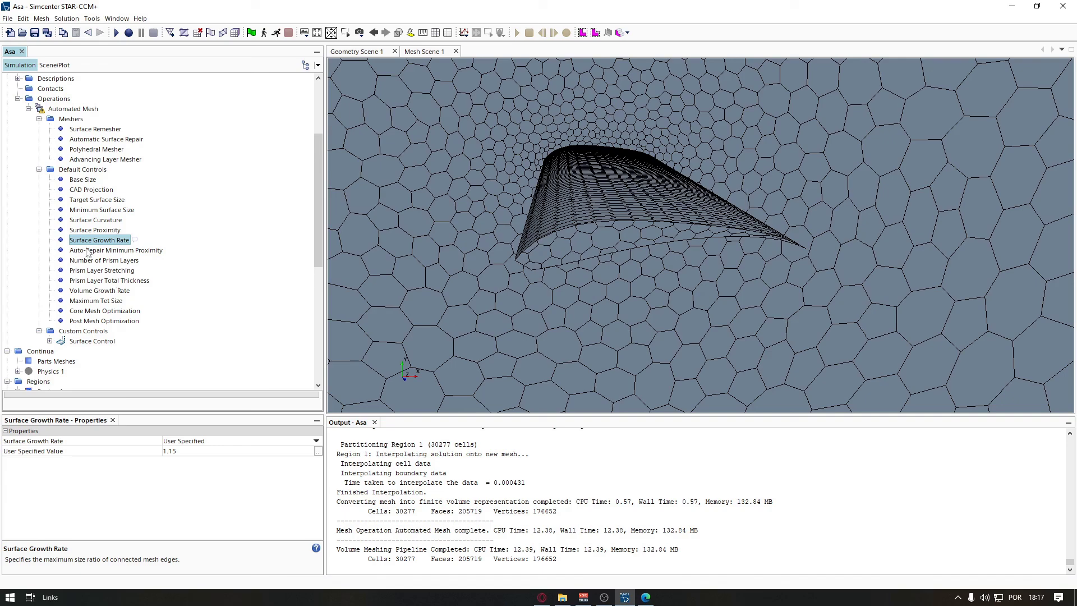
{"action": "left_click", "coordinate": [85, 231]}
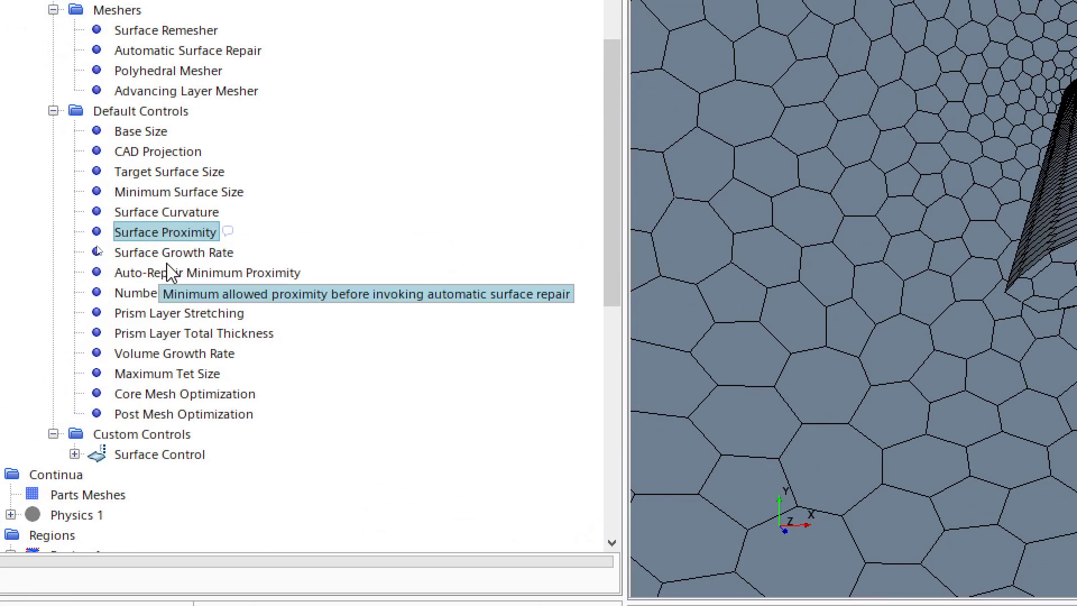
{"action": "left_click", "coordinate": [201, 355]}
{"action": "left_click", "coordinate": [186, 374]}
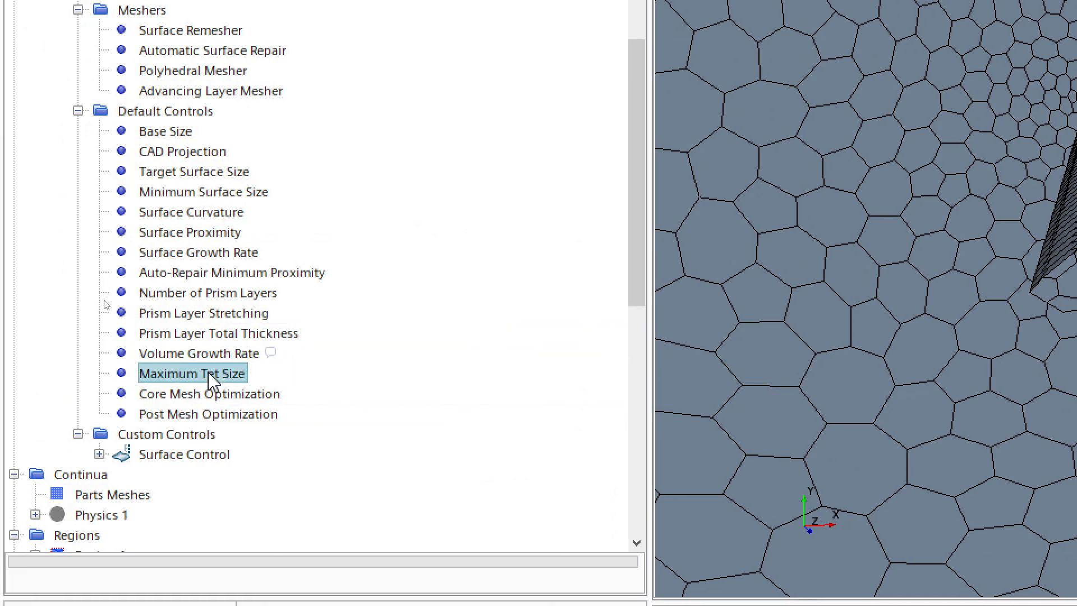
{"action": "left_click", "coordinate": [243, 415]}
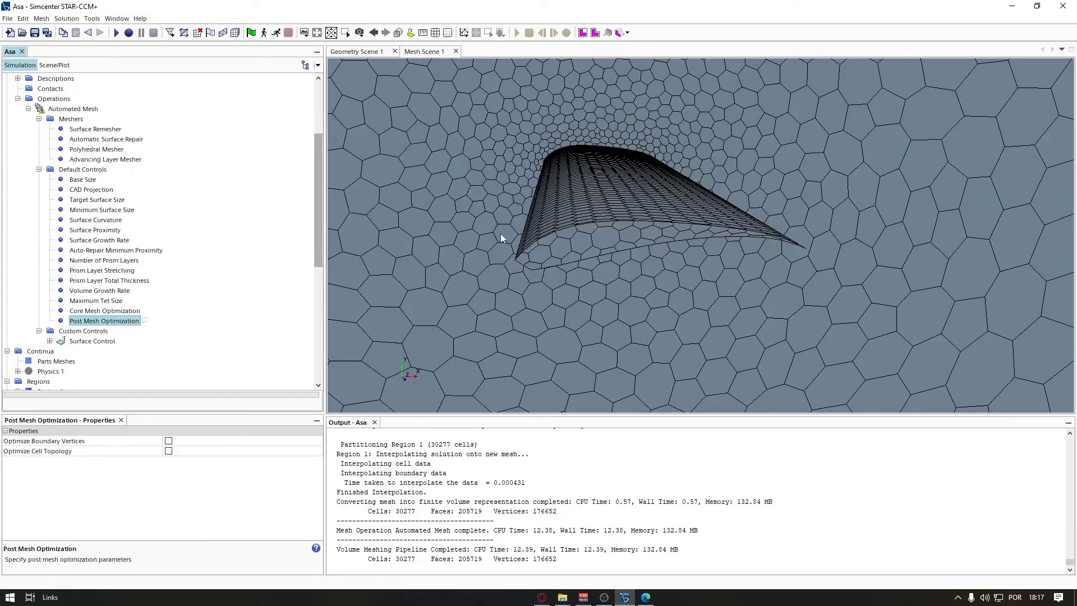
Step: Examine how the cell size changes around the wing, viewing it from the tip and from the side
{"action": "left_click_drag", "start_coordinate": [1001, 239], "coordinate": [1061, 248]}
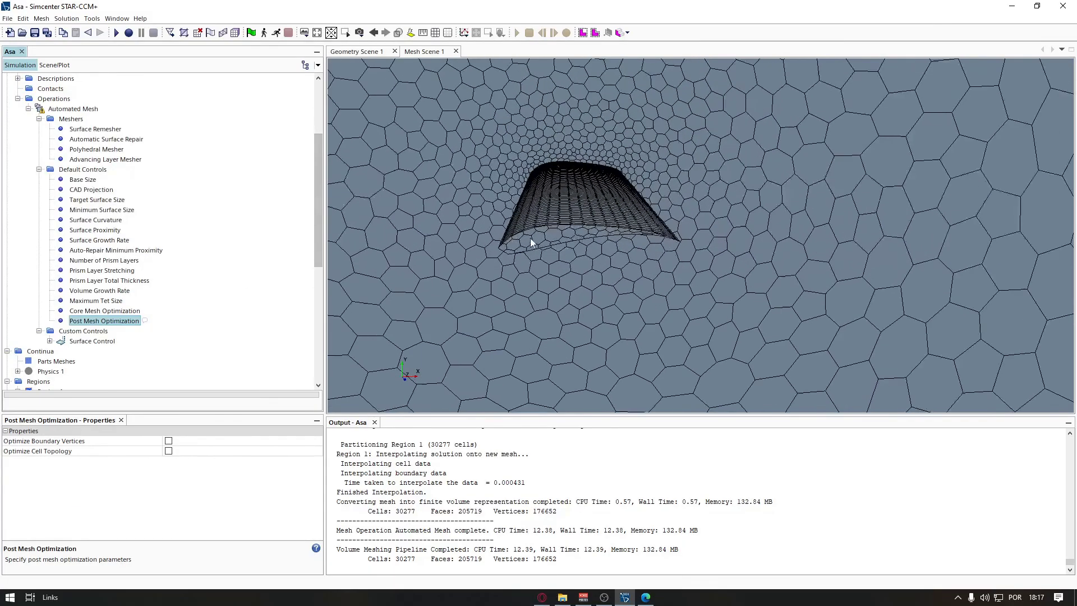
{"action": "scroll", "coordinate": [530, 238], "scroll_direction": "up", "scroll_amount": 1}
{"action": "scroll", "coordinate": [93, 259], "scroll_direction": "down", "scroll_amount": 5}
{"action": "scroll", "coordinate": [90, 260], "scroll_direction": "up", "scroll_amount": 4}
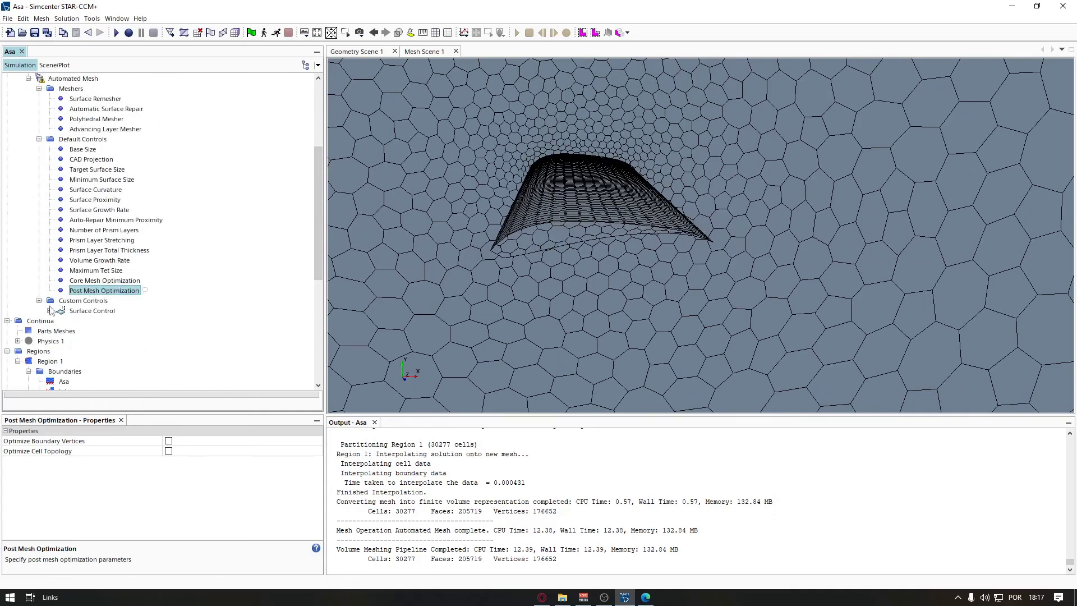
{"action": "scroll", "coordinate": [537, 238], "scroll_direction": "up", "scroll_amount": 3}
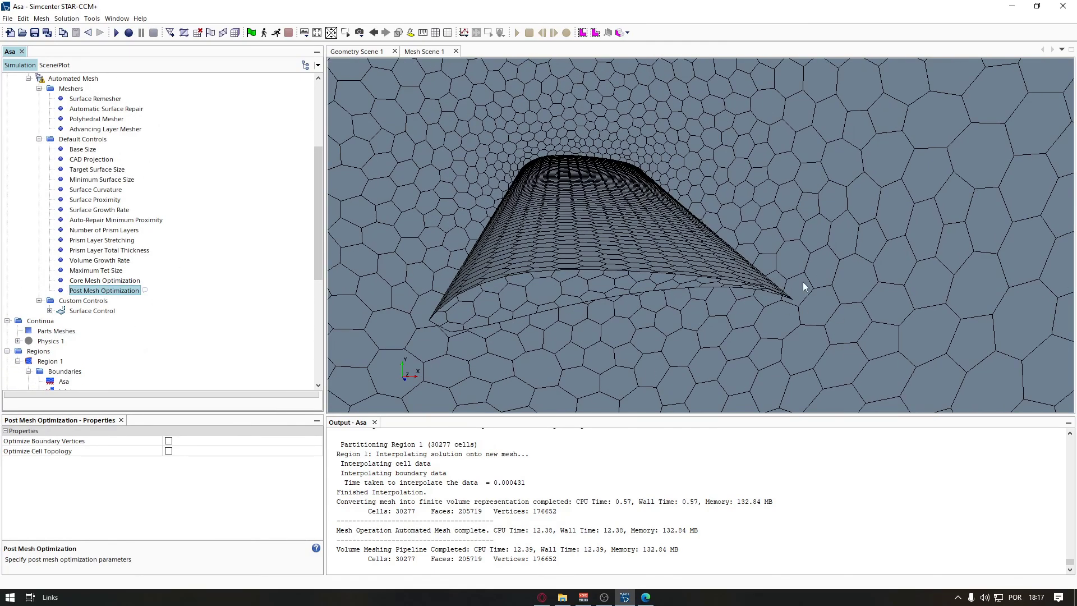
{"action": "left_click_drag", "start_coordinate": [548, 316], "coordinate": [484, 274]}
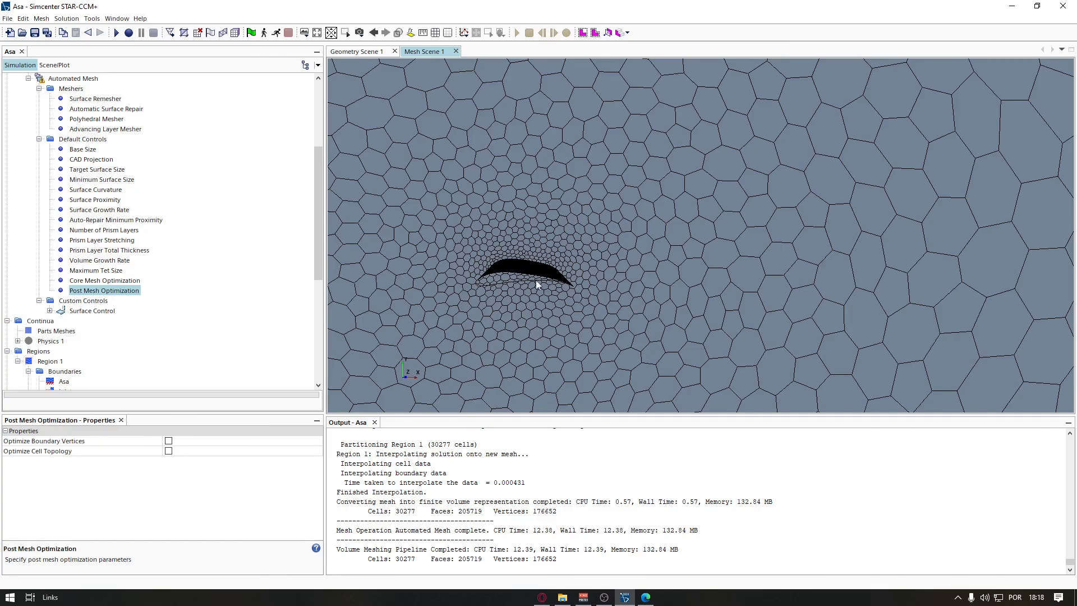
{"action": "scroll", "coordinate": [535, 279], "scroll_direction": "up", "scroll_amount": 3}
{"action": "left_click_drag", "start_coordinate": [535, 278], "coordinate": [593, 262]}
{"action": "scroll", "coordinate": [192, 286], "scroll_direction": "up", "scroll_amount": 2}
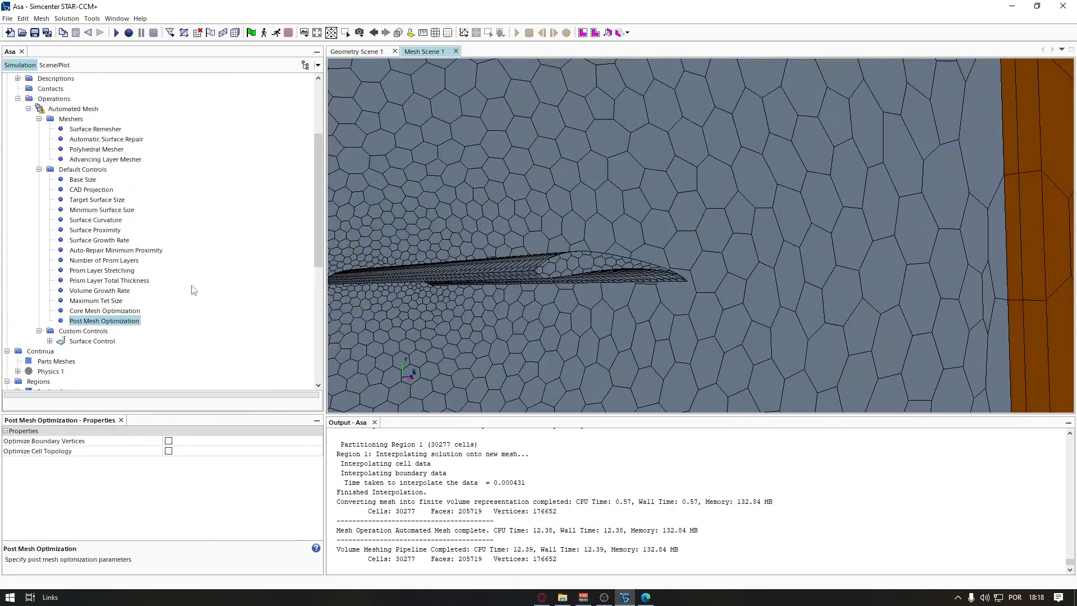